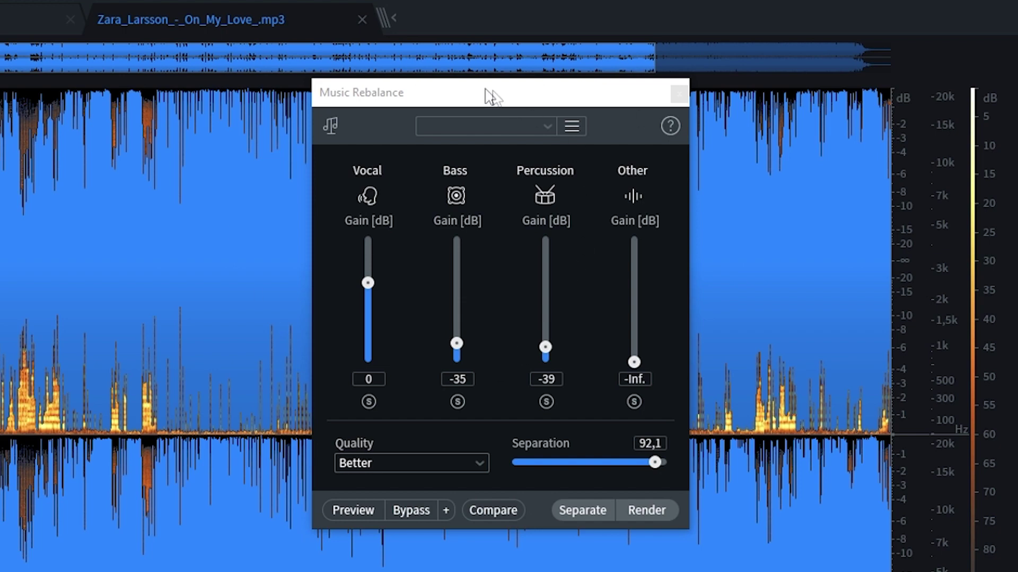
- In Music Rebalance, set bass gain to -53 and other gain to -5.0 dB, and lower the percussion gain below -20
left_click_drag(424, 92, 333, 93)
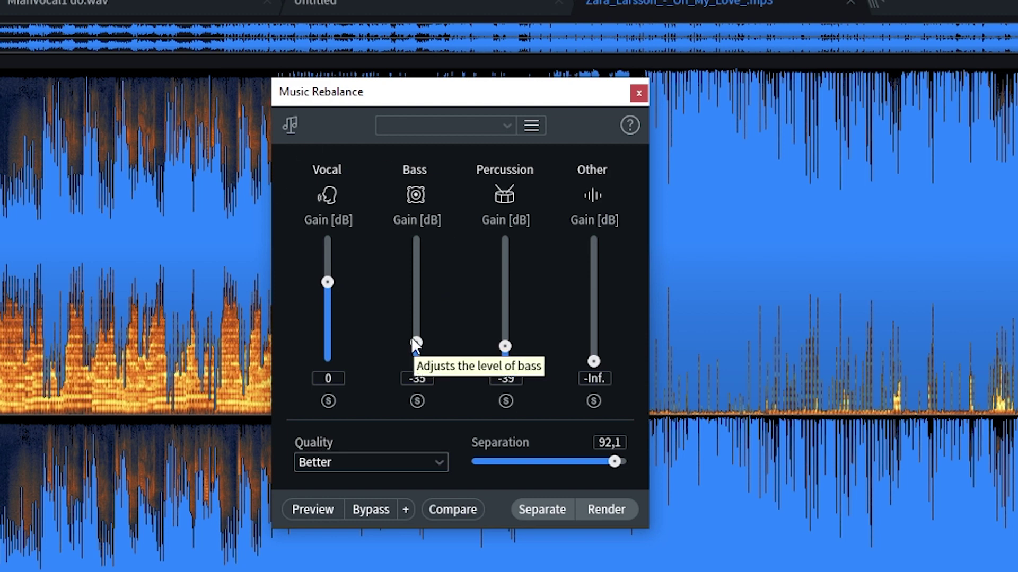
left_click_drag(414, 339, 416, 325)
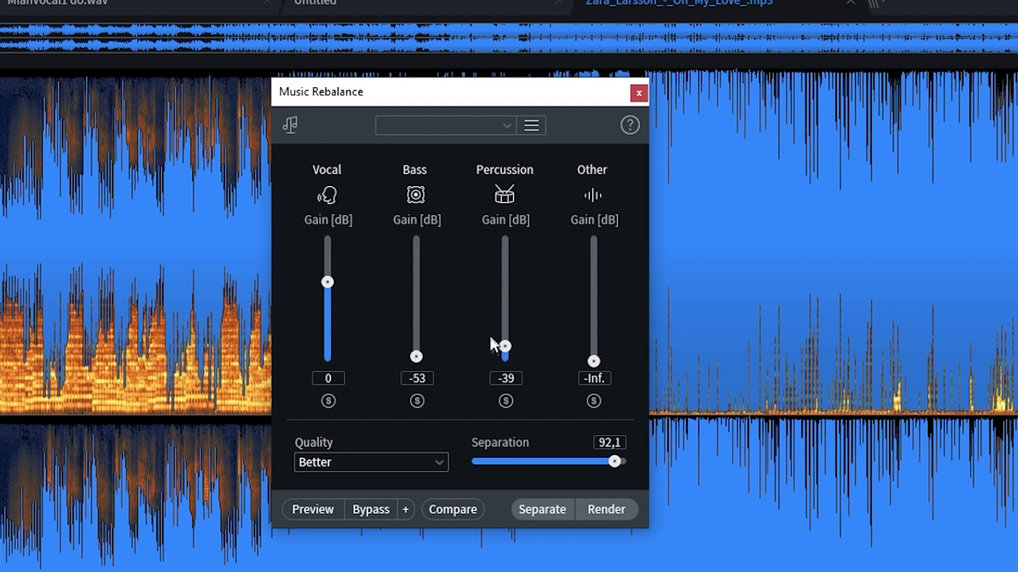
left_click_drag(507, 352, 497, 333)
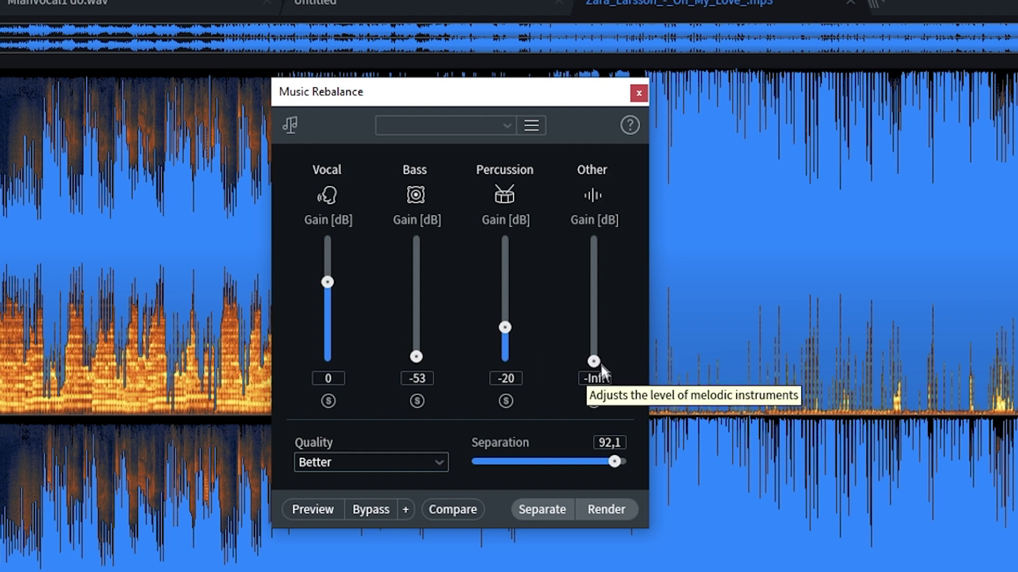
left_click_drag(593, 361, 594, 304)
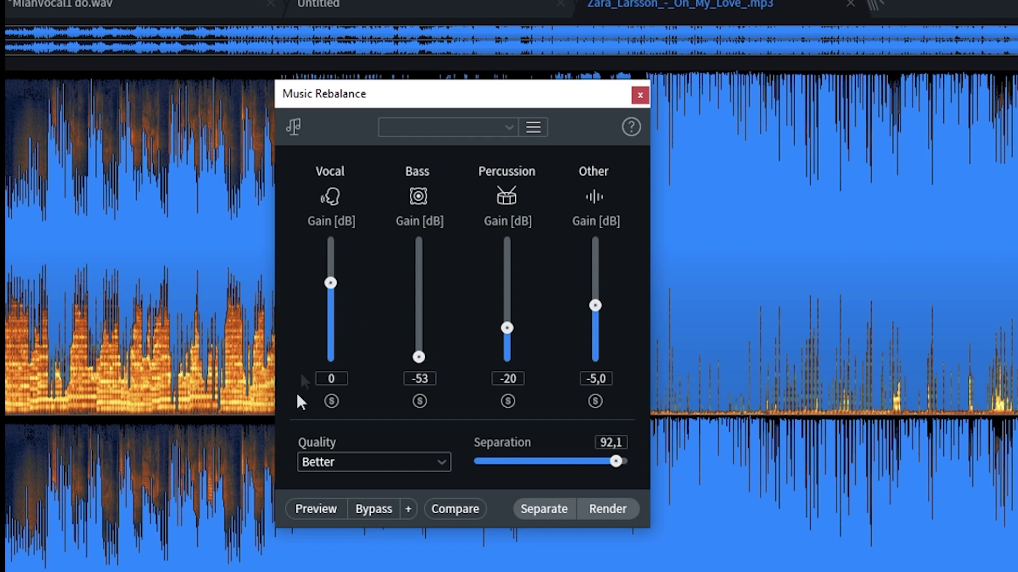
left_click_drag(507, 329, 503, 383)
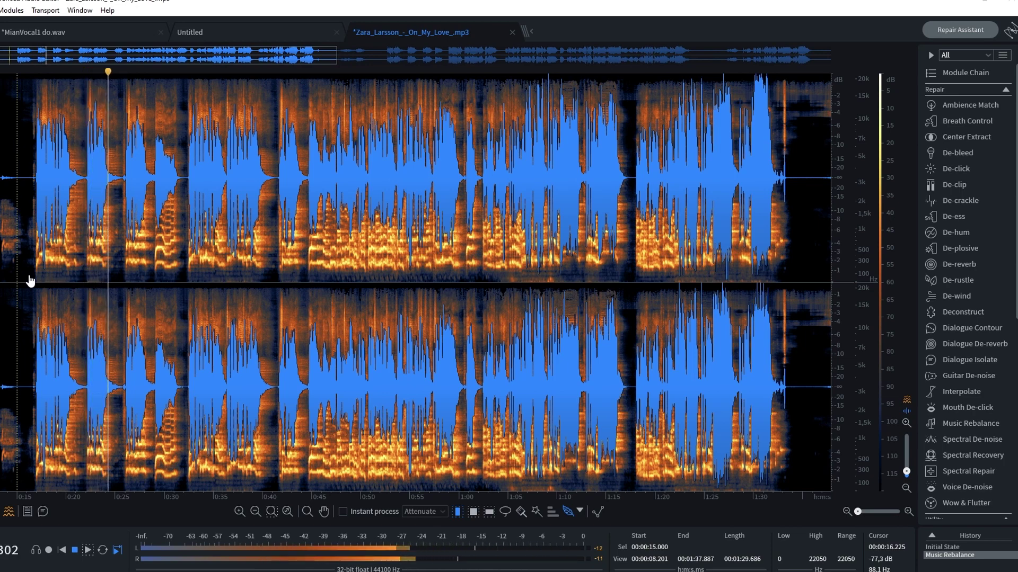
- Inspect the rebalanced track's waveform and spectrogram and place the playhead at about 48 seconds
scroll(357, 293, "down", 4)
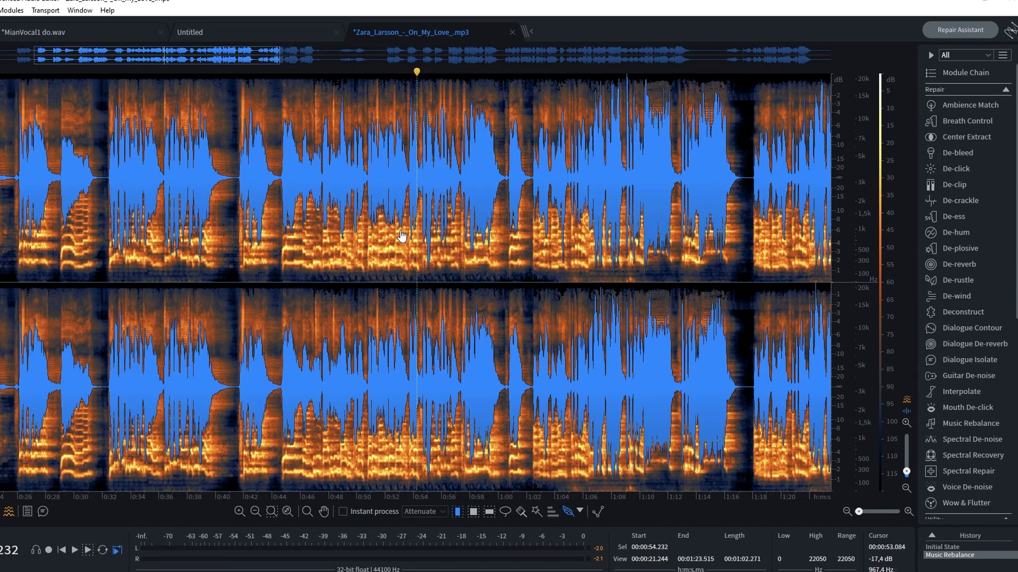
scroll(401, 236, "down", 2)
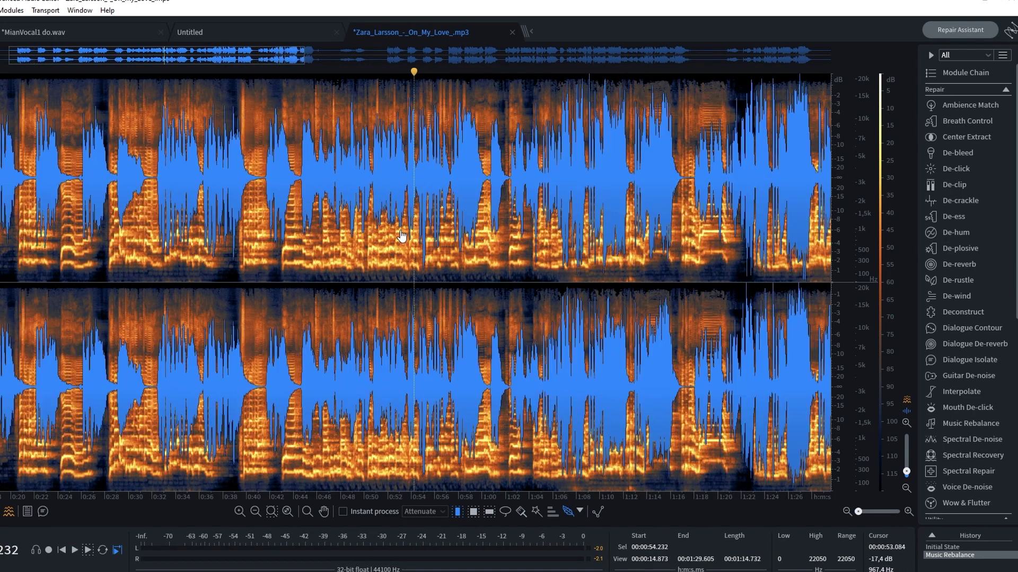
left_click(348, 303)
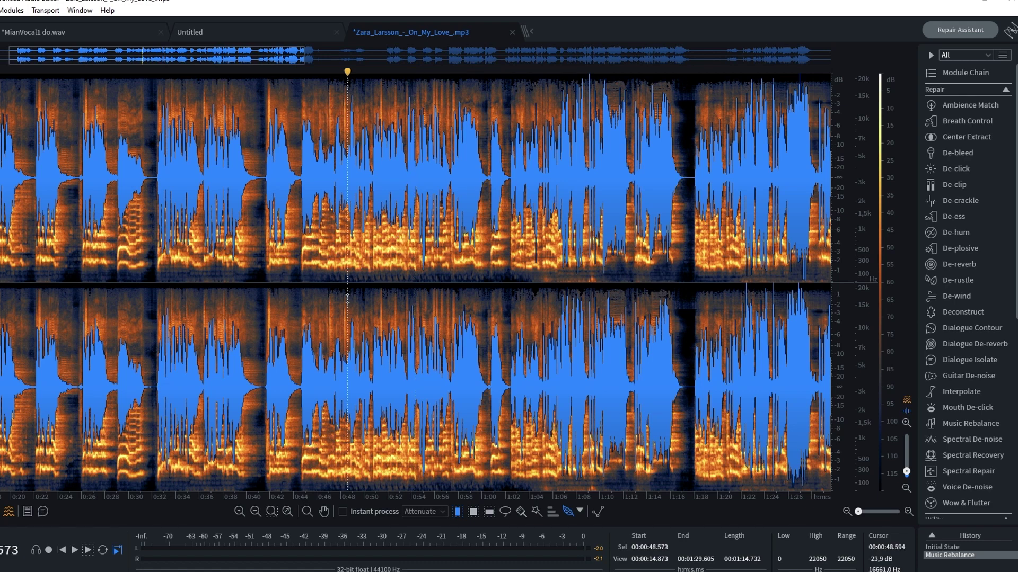
- Select the entire rebalanced track, view its export settings and dismiss them without exporting
key("ctrl+a")
left_click(1, 10)
left_click(16, 140)
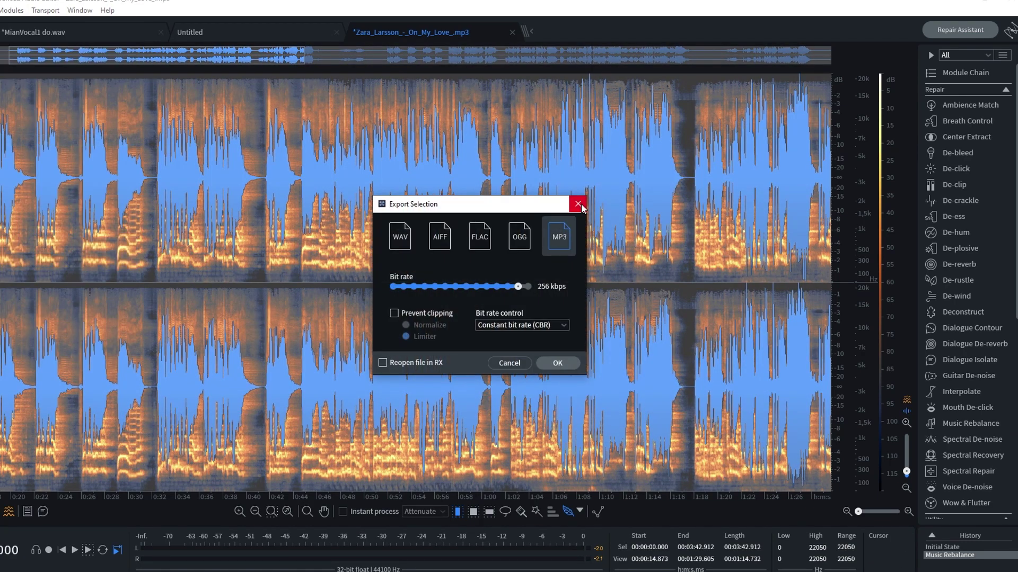
left_click(578, 203)
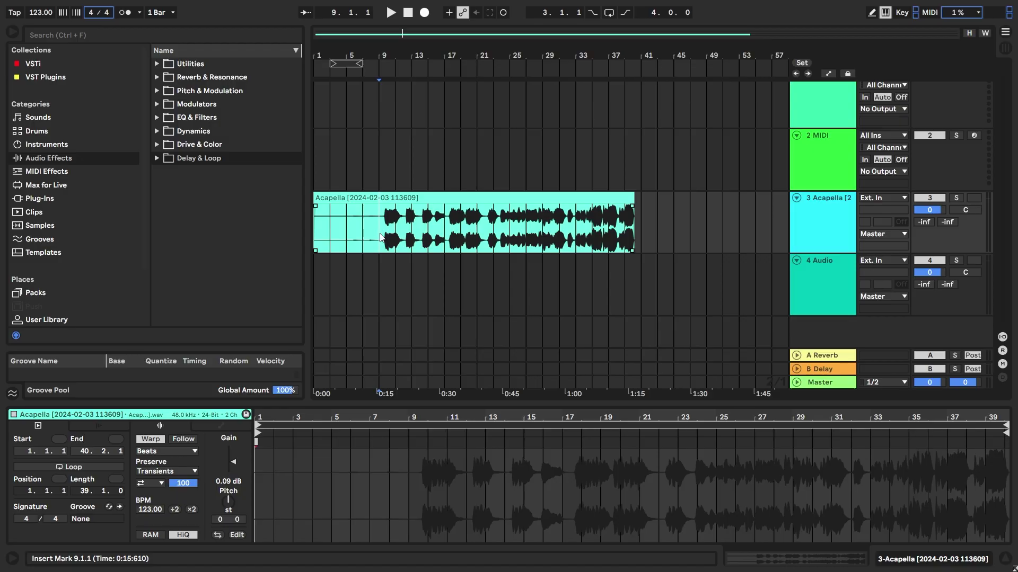
- Switch to Ableton Live, play the acapella clip from bar 9 and turn on the metronome
scroll(379, 169, "up", 5)
key("space")
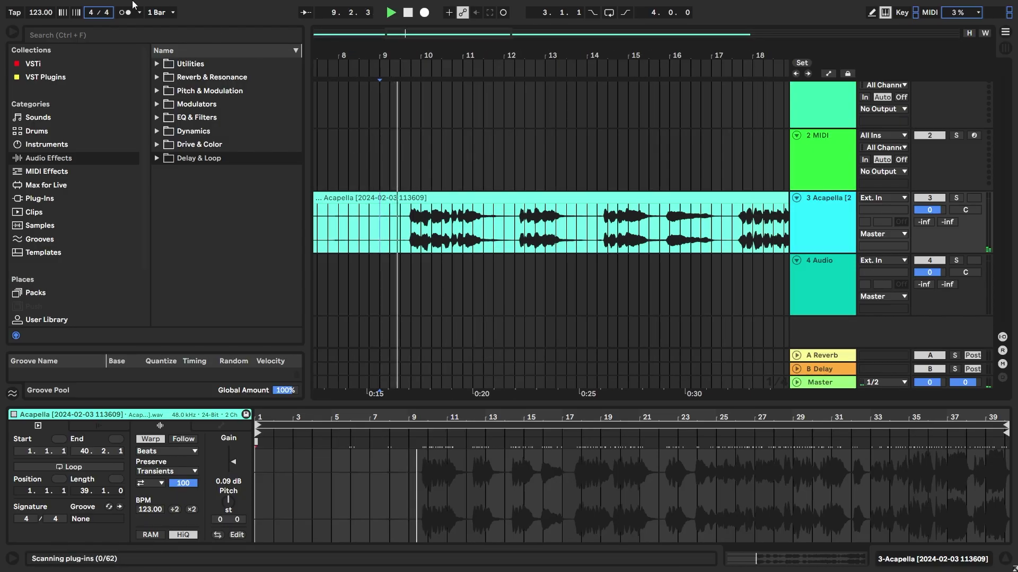
left_click(122, 12)
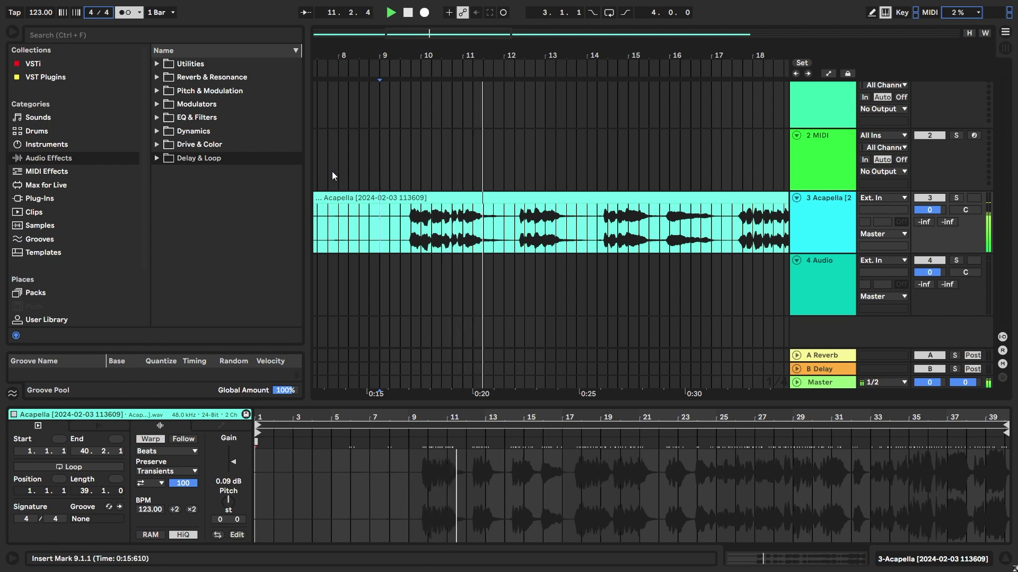
scroll(339, 174, "down", 5)
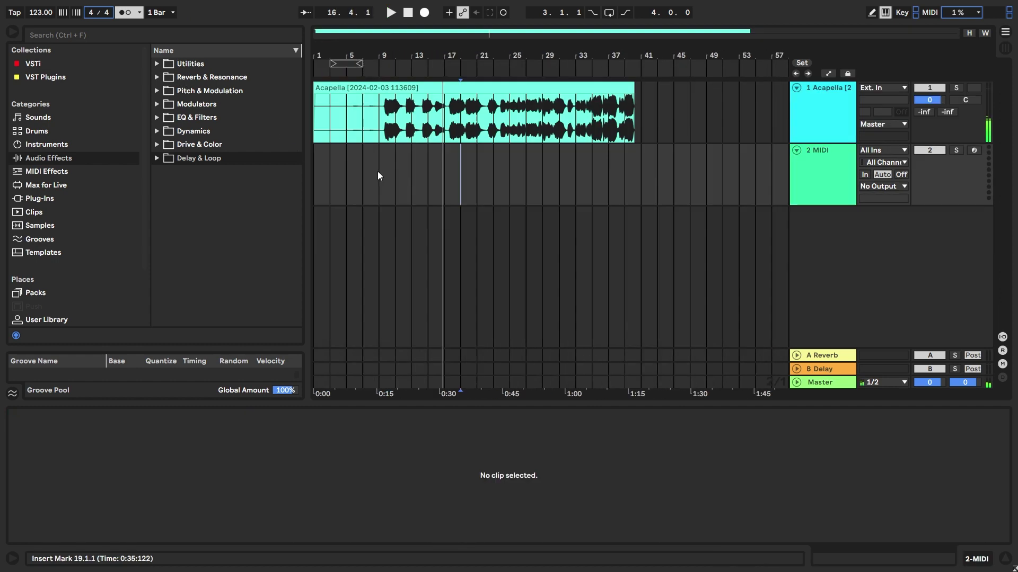
- Insert an empty eight-bar MIDI clip at the start of the MIDI track below the acapella
left_click_drag(378, 171, 193, 176)
key("ctrl+shift+m")
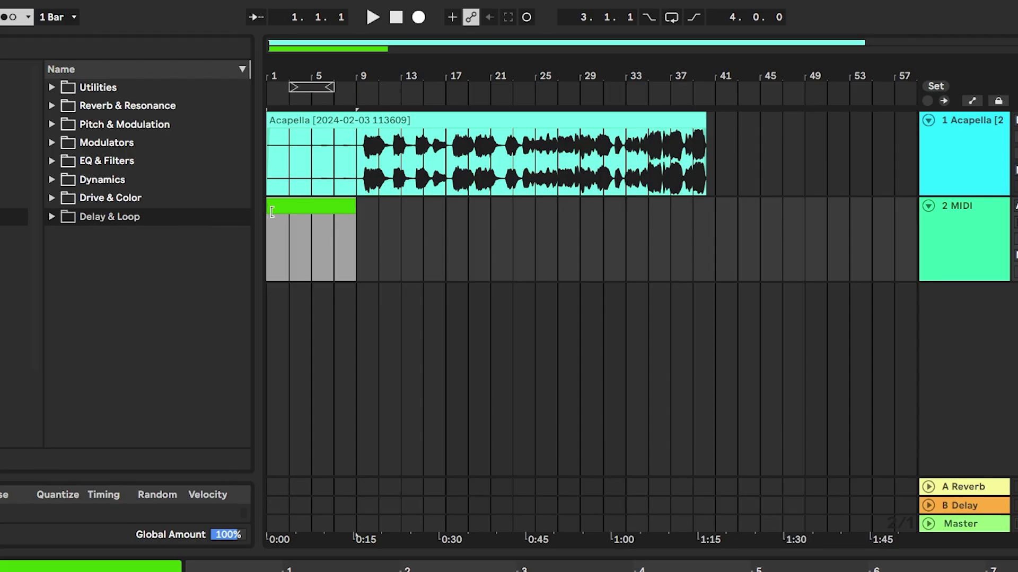
key("plus")
key("plus")
key("minus")
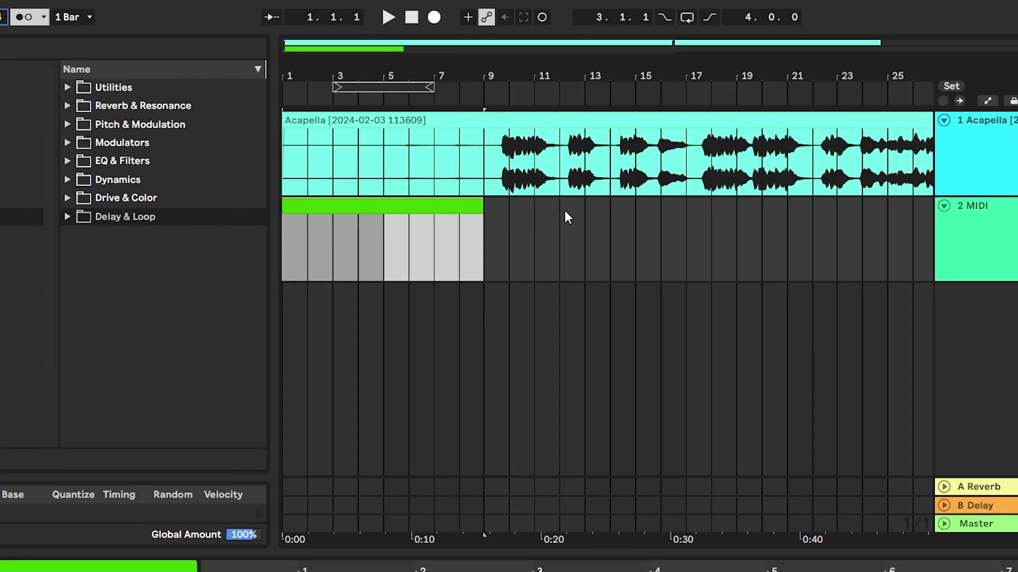
- Search the browser for "konta" and load Kontakt 7 with the Maestro 1.8 instrument on the MIDI track
key("ctrl+f")
type("k")
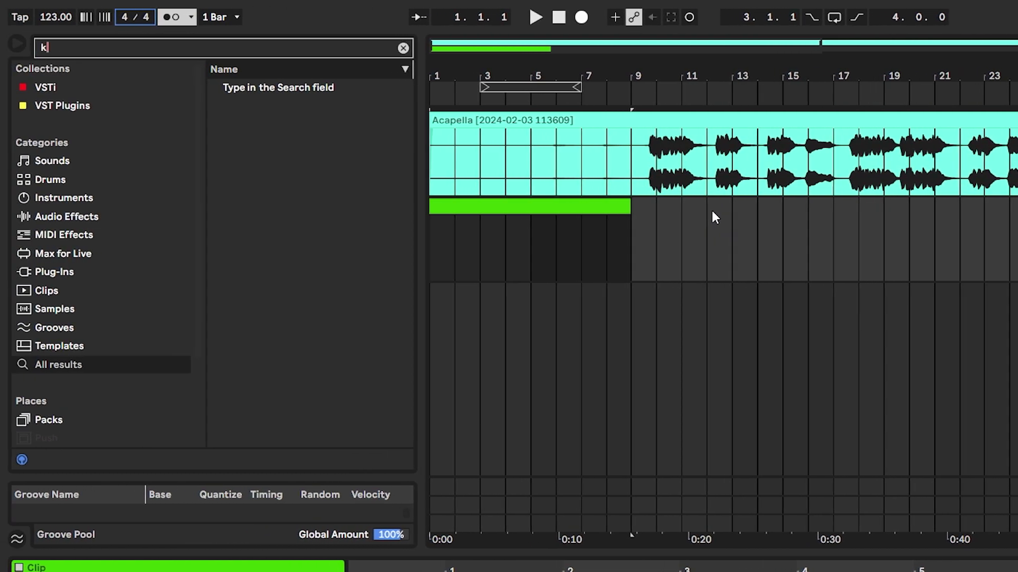
type("onta")
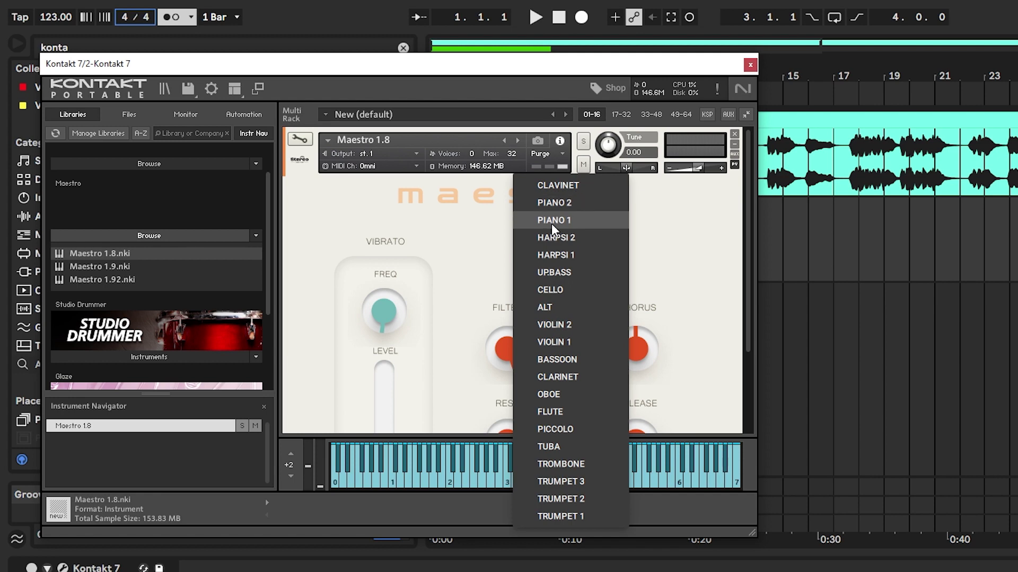
- Choose the PIANO 1 sound in Maestro, raise its Reso control and close the Kontakt window
left_click(551, 221)
scroll(595, 345, "down", 2)
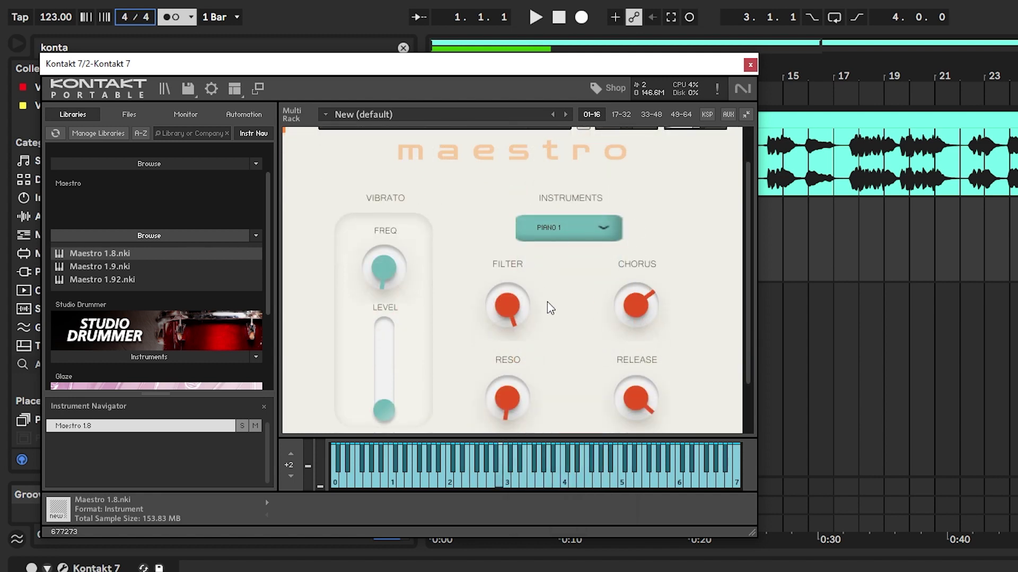
left_click_drag(508, 406, 508, 357)
left_click(750, 65)
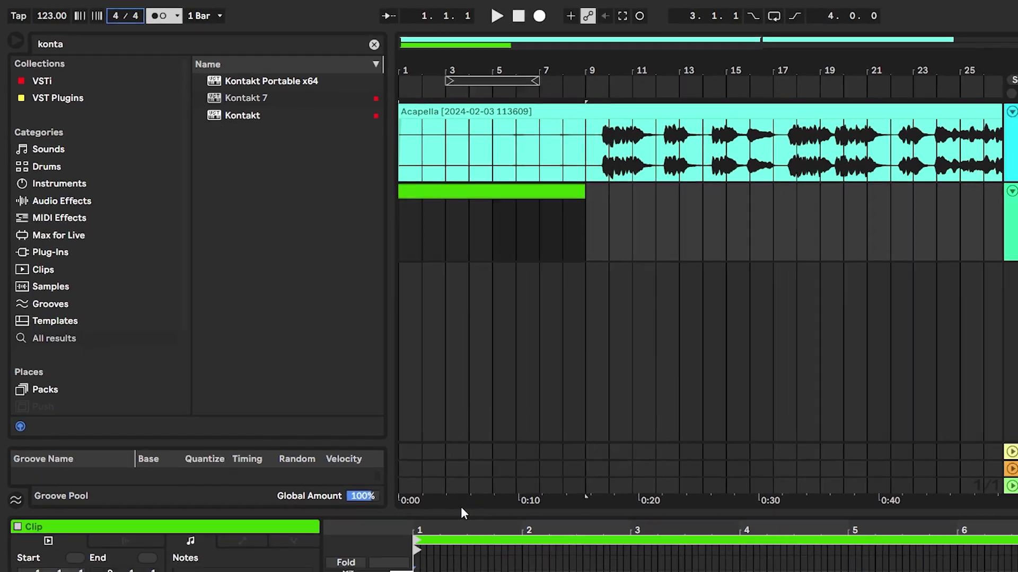
- Enlarge the MIDI clip's note editor and set the insert position at bar 1, with the C1 to C2 range in view
left_click_drag(400, 527, 400, 249)
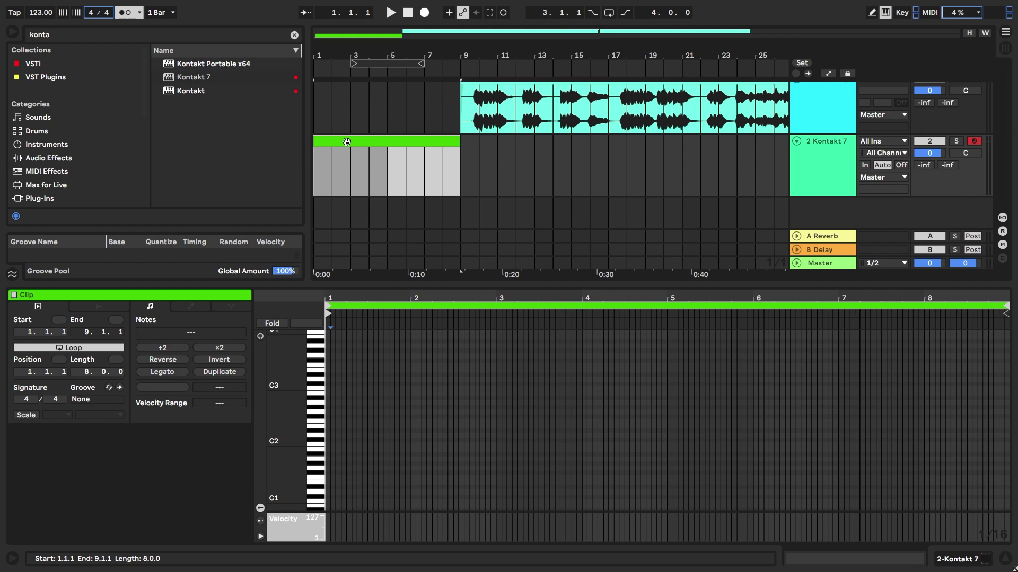
double_click(347, 142)
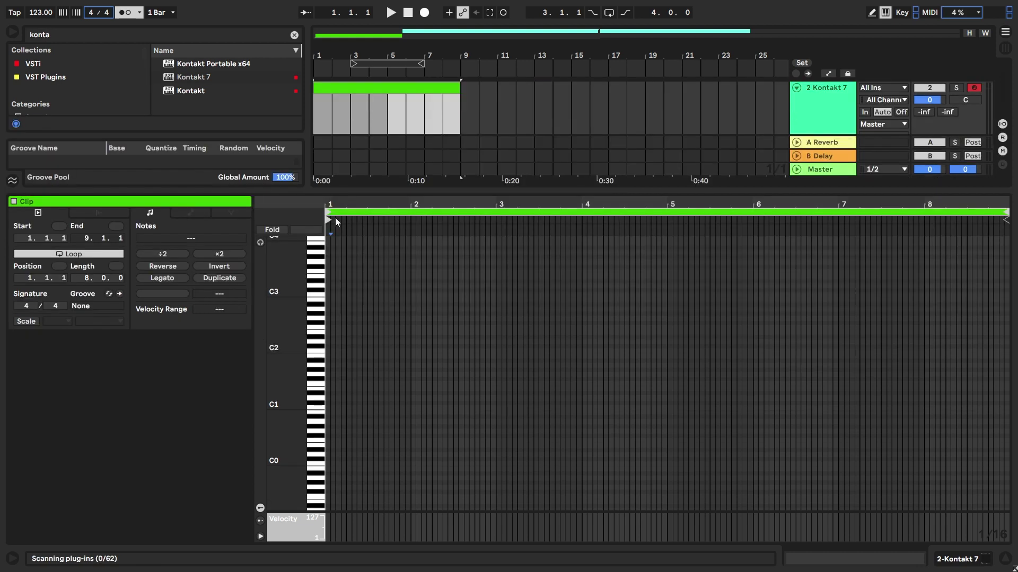
left_click(329, 390)
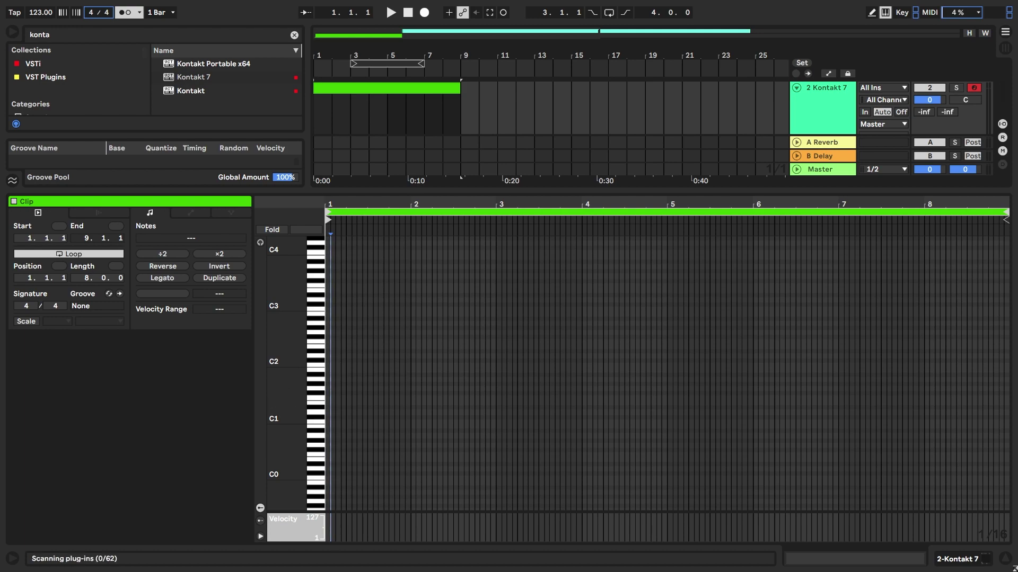
left_click_drag(310, 413, 317, 414)
scroll(316, 414, "down", 1)
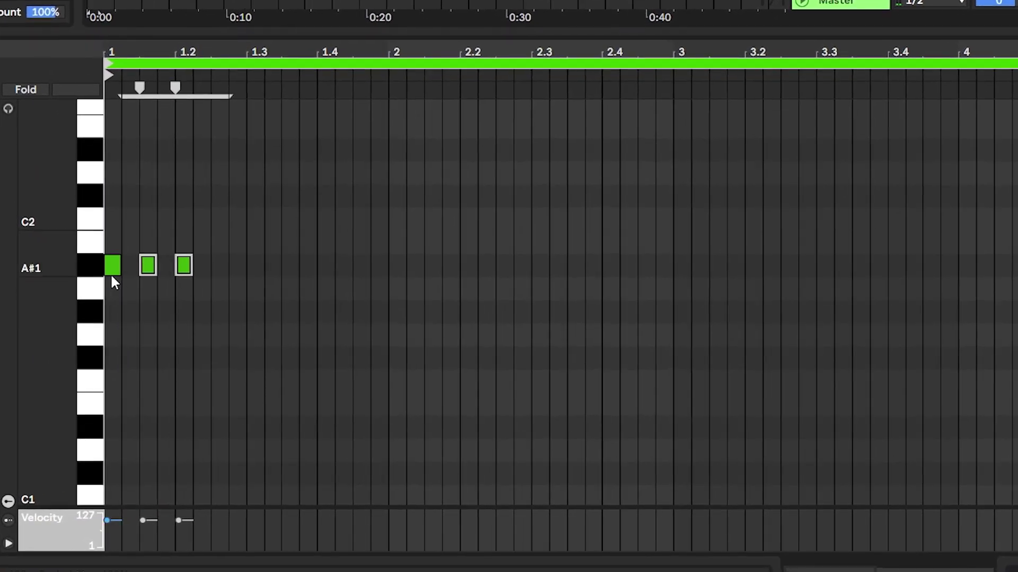
- Space the A#1 sixteenth notes three sixteenths apart and repeat them across bars 1 and 2
key("plus")
key("plus")
key("minus")
left_click_drag(151, 266, 216, 254)
left_click(183, 270)
left_click(228, 285)
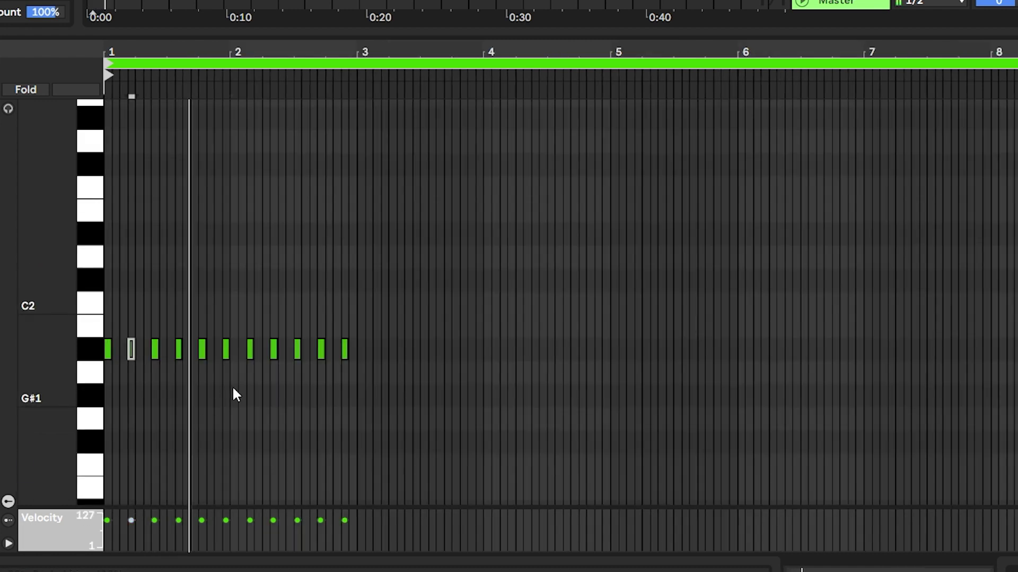
- Select all the A#1 notes in bars 1 and 2 and duplicate them into bars 3 and 4
scroll(281, 383, "up", 5)
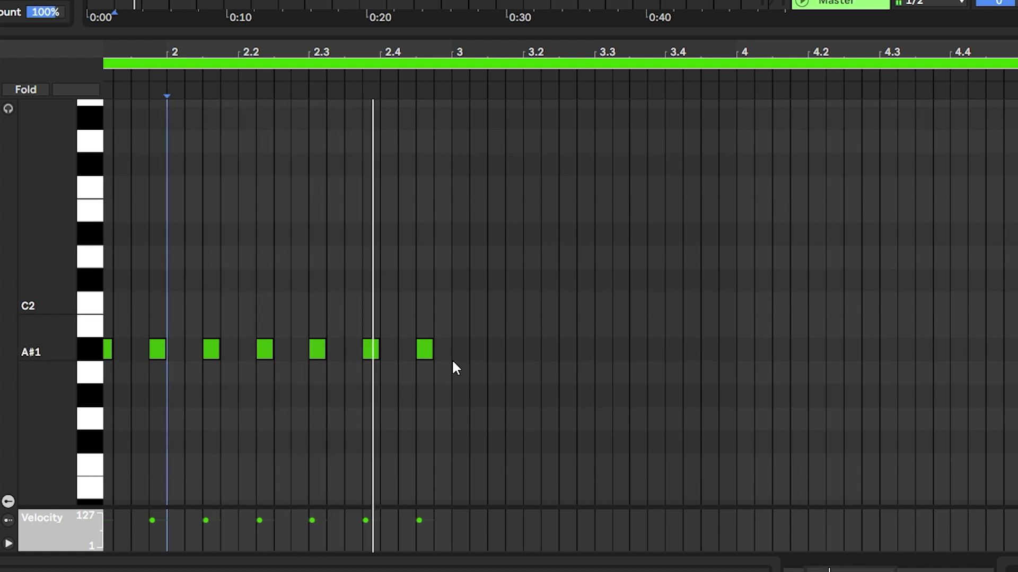
scroll(336, 340, "down", 5)
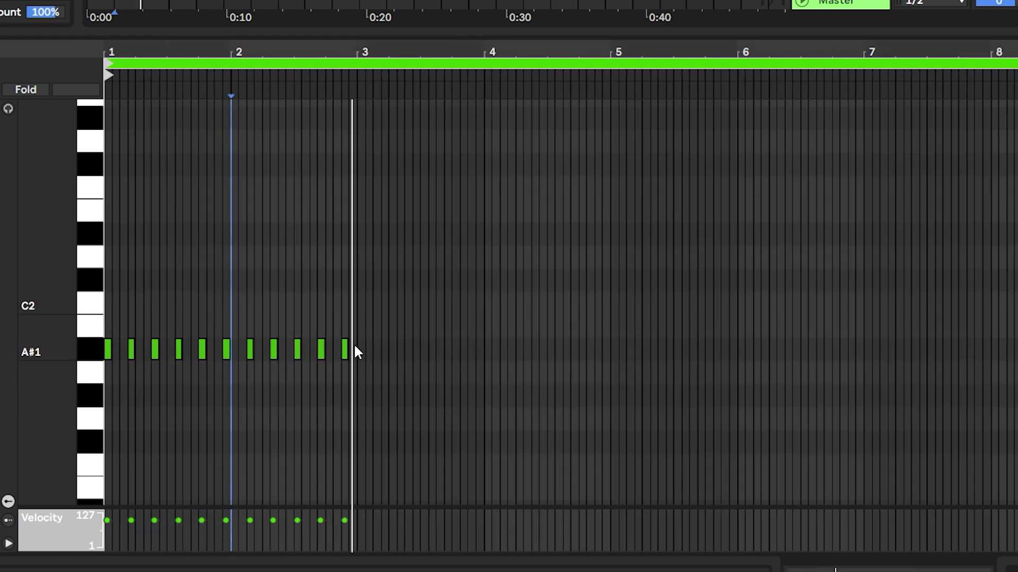
scroll(356, 352, "up", 4)
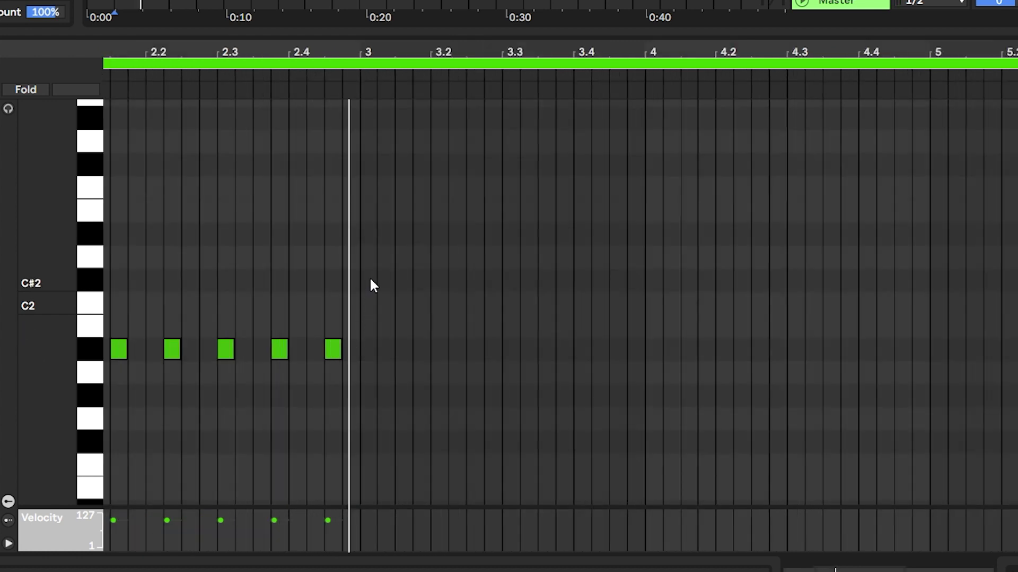
scroll(347, 354, "down", 4)
left_click_drag(356, 366, 106, 340)
key("ctrl+d")
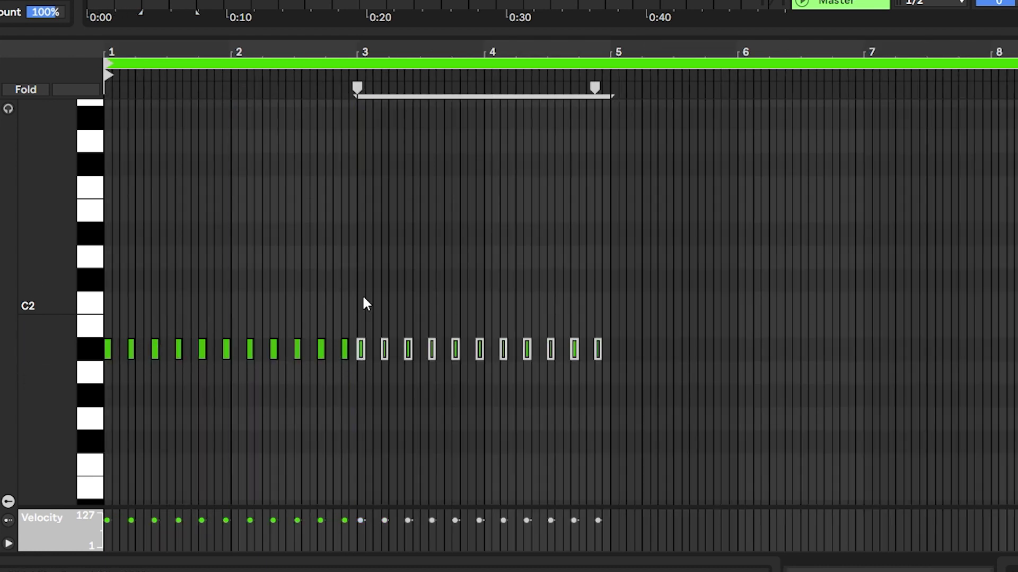
- Transpose the duplicated notes in bars 3 and 4 up three semitones to C#2 and play the clip
key("Up")
key("Up")
key("Up")
scroll(363, 298, "up", 4)
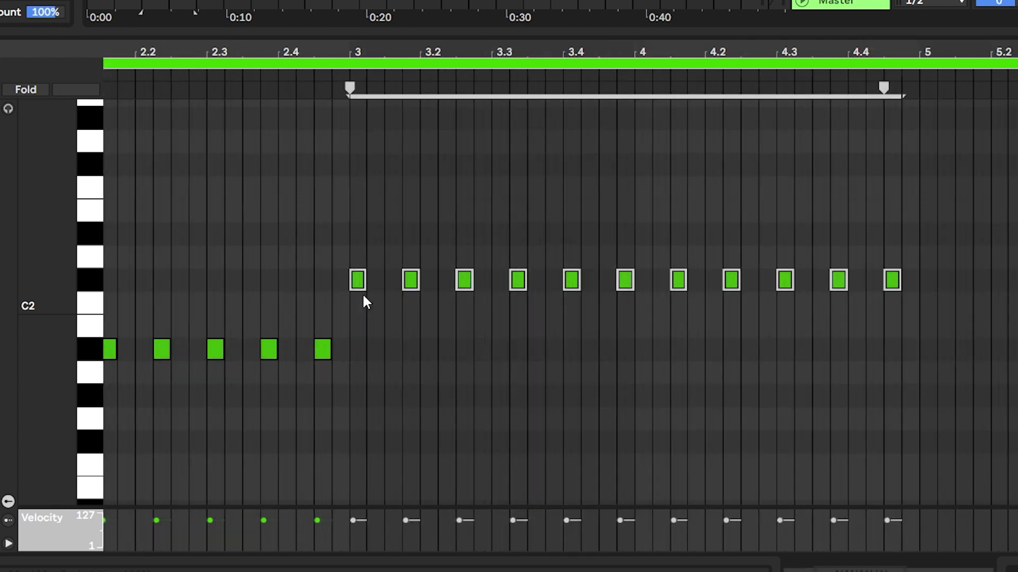
scroll(363, 296, "down", 4)
key("space")
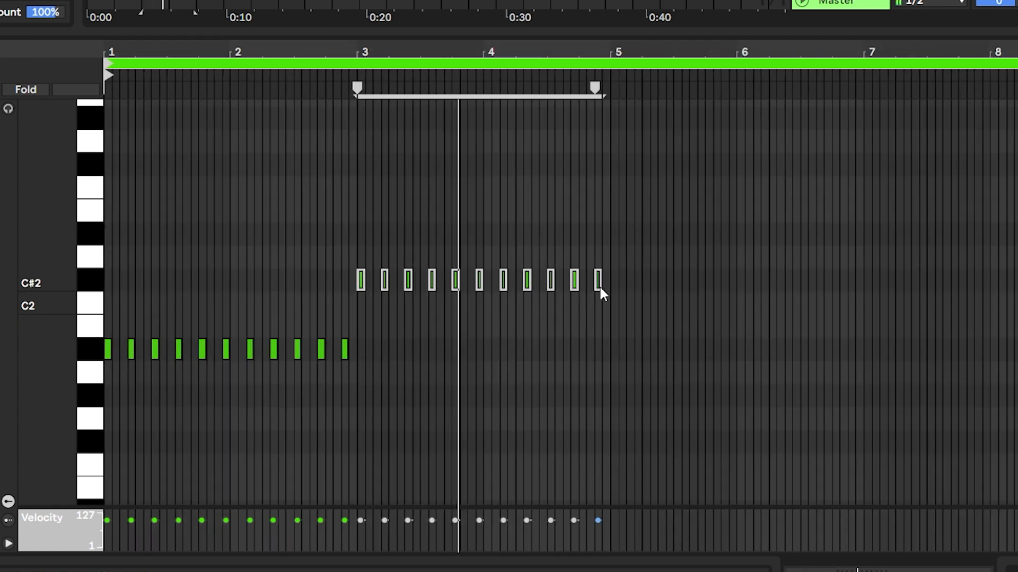
- Duplicate the pattern to F#2 in bars 5–6 and D#2 in bars 7–8, raising the last three notes to G#2
key("ctrl+d")
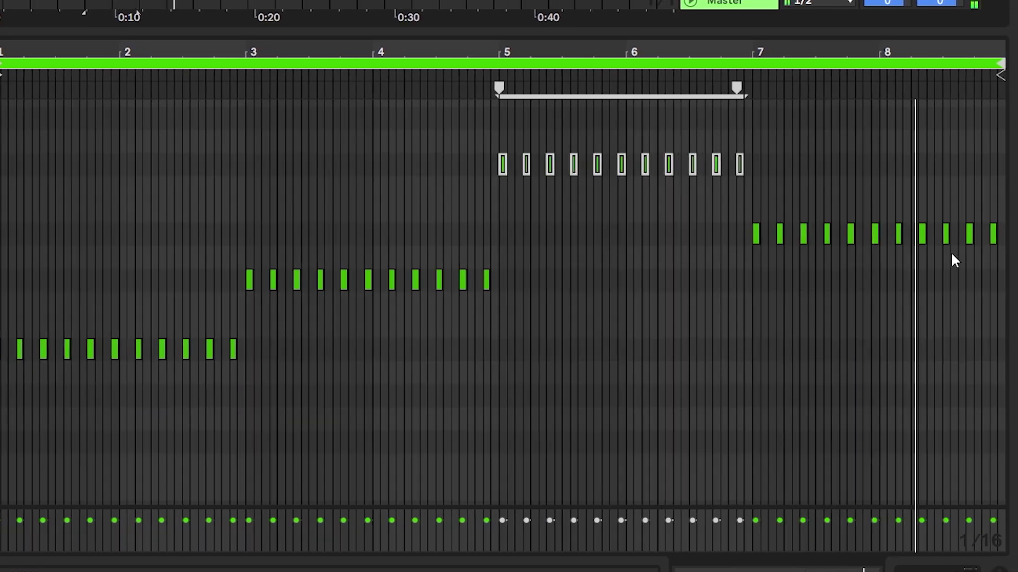
left_click_drag(943, 262, 981, 236)
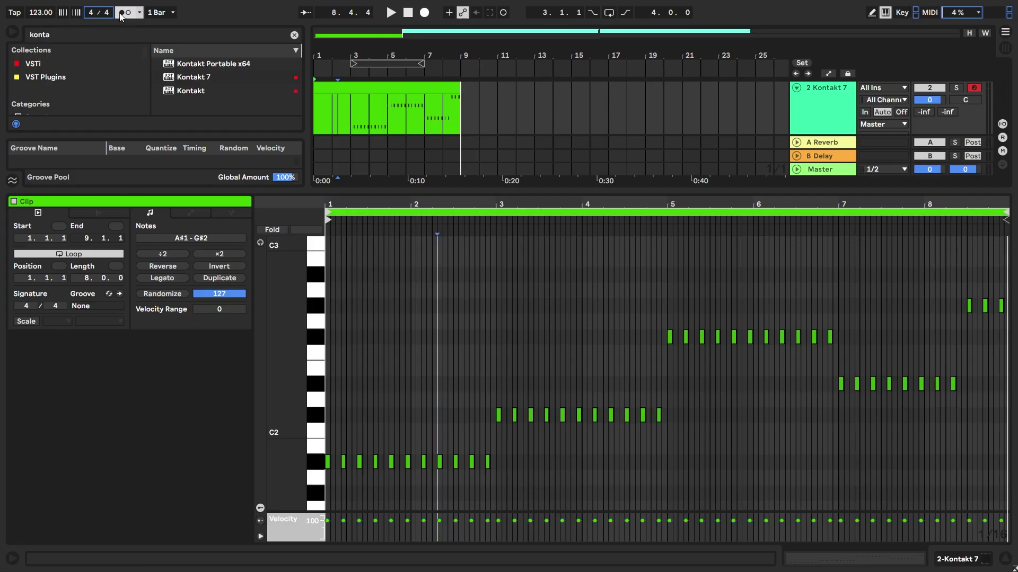
- Copy all notes in the clip one octave lower, spanning A#0 to G#1, and play the result
key("ctrl+a")
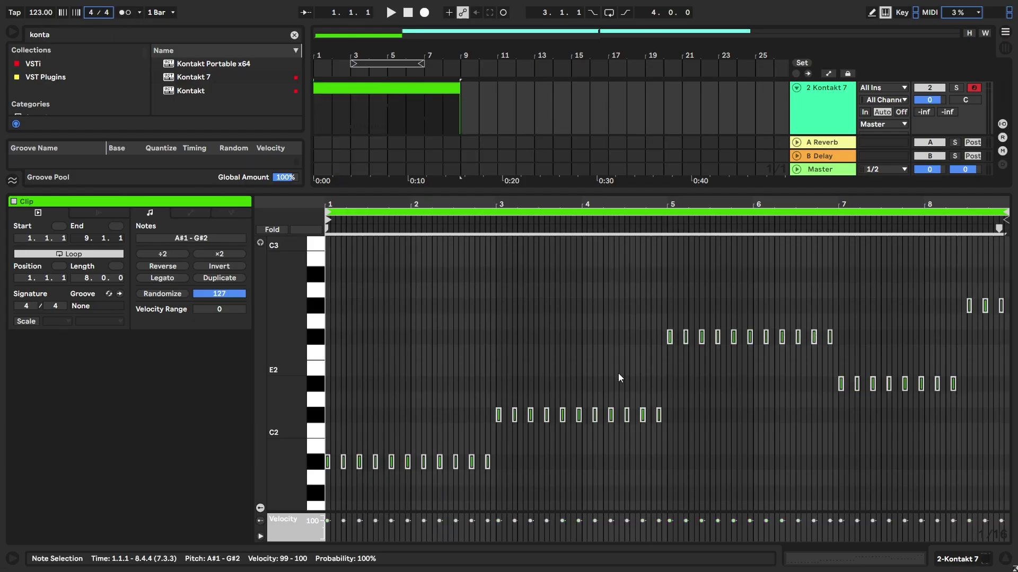
key("shift+Down")
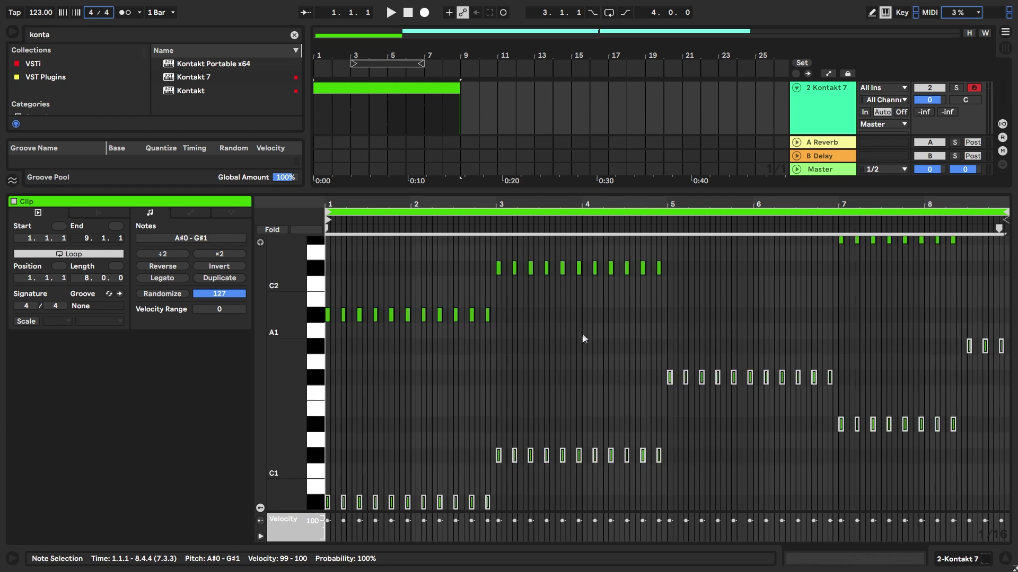
scroll(514, 411, "up", 2)
key("space")
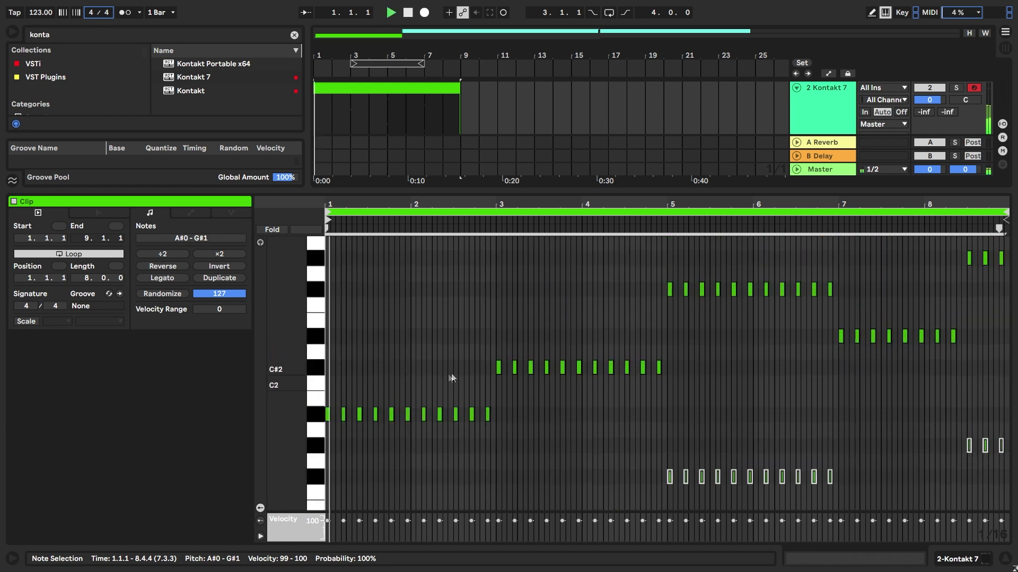
- Enlarge the note editor and review the octave-doubled pattern across all eight bars while the clip plays
scroll(455, 380, "down", 4)
scroll(411, 380, "down", 2)
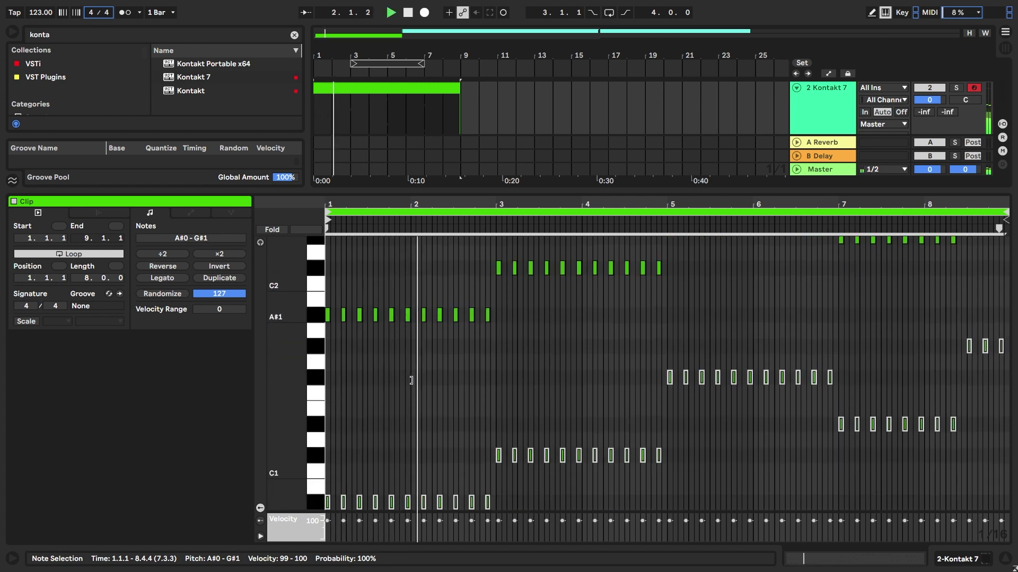
left_click(451, 364)
scroll(497, 374, "up", 3)
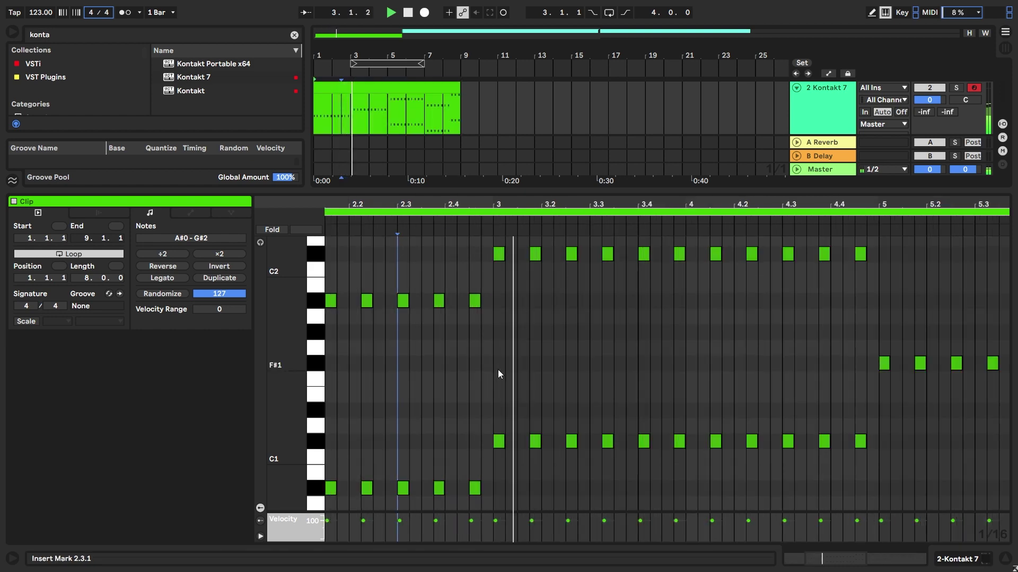
scroll(498, 370, "down", 3)
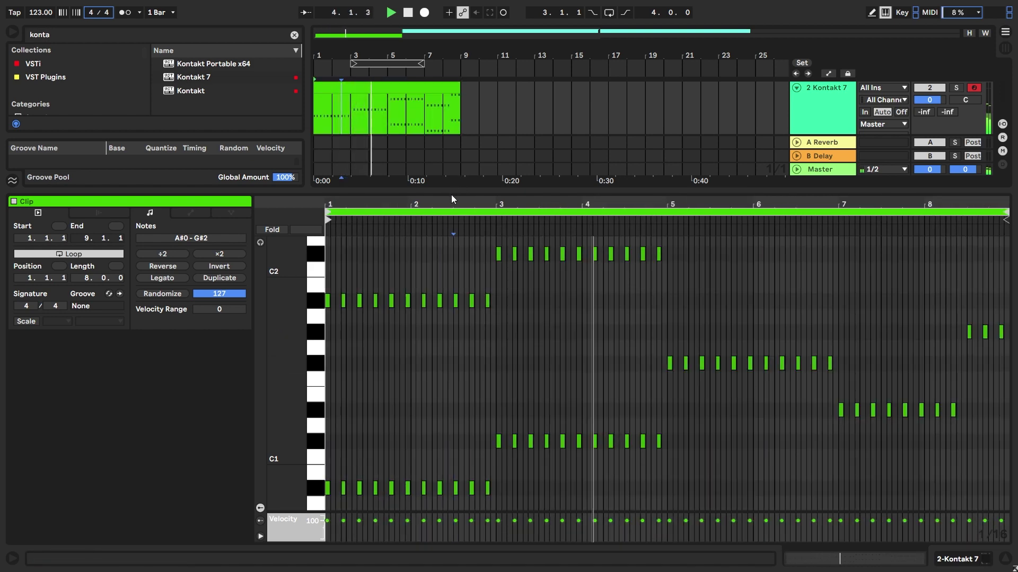
left_click_drag(451, 195, 452, 136)
scroll(593, 322, "up", 3)
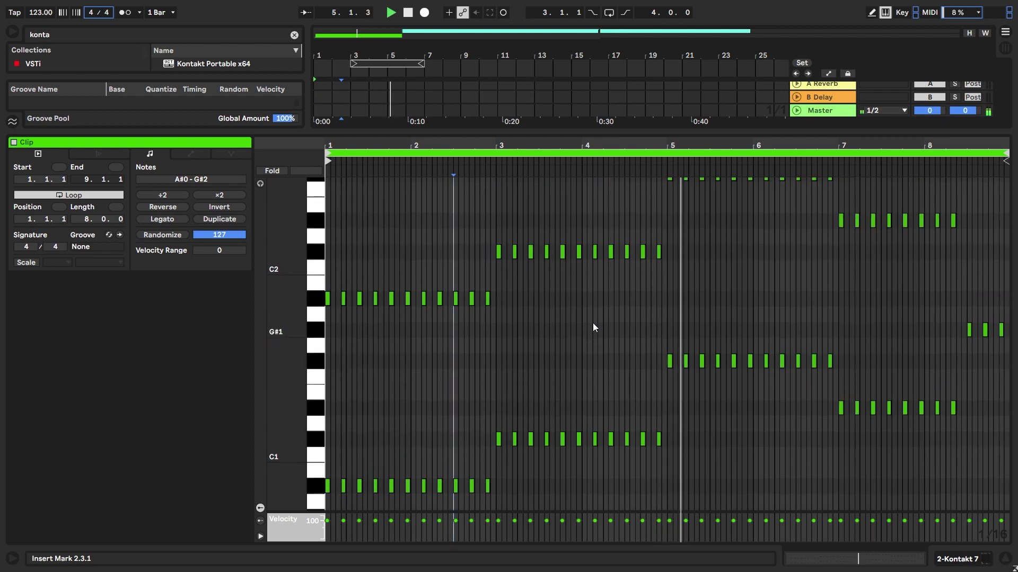
scroll(599, 326, "up", 3)
scroll(614, 332, "down", 3)
scroll(615, 333, "up", 4)
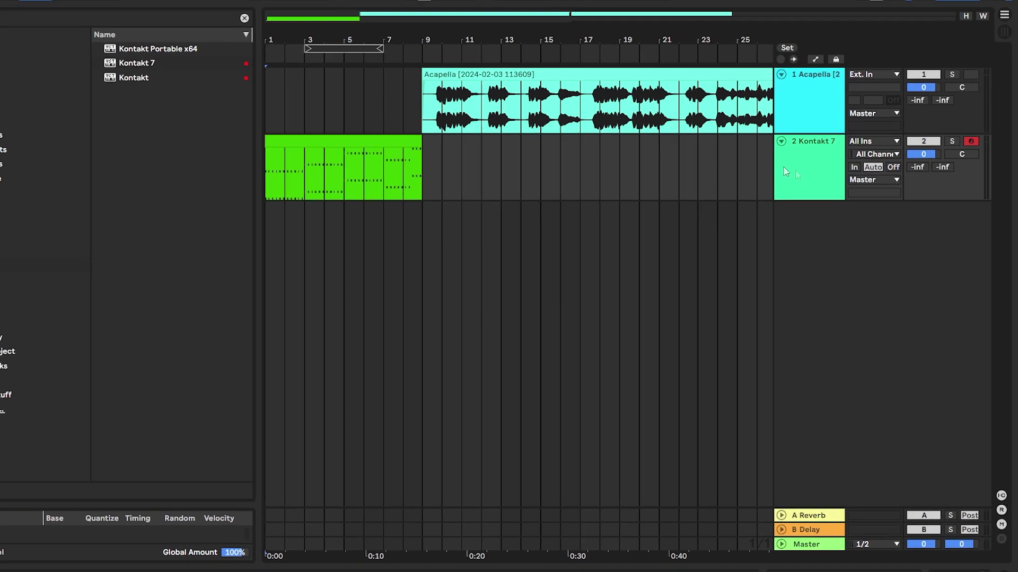
- Duplicate the Kontakt 7 track together with its eight-bar MIDI clip and select the copy
right_click(784, 140)
key("Escape")
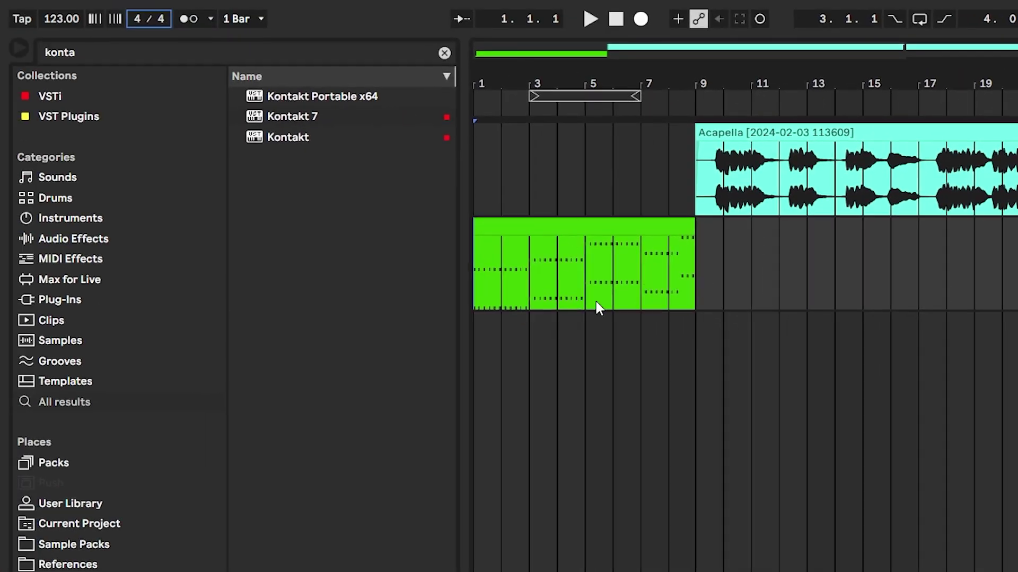
key("ctrl+d")
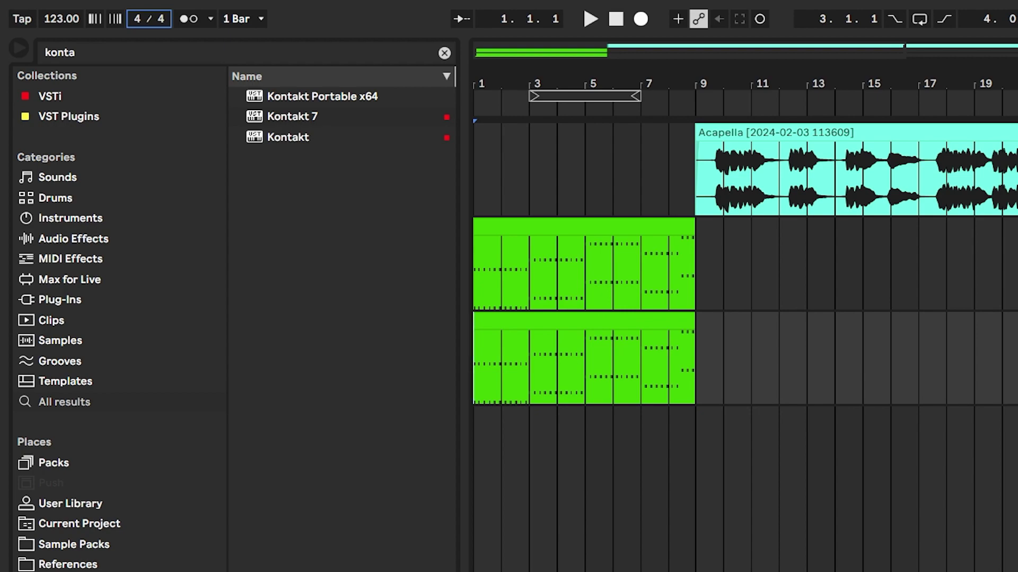
left_click(491, 320)
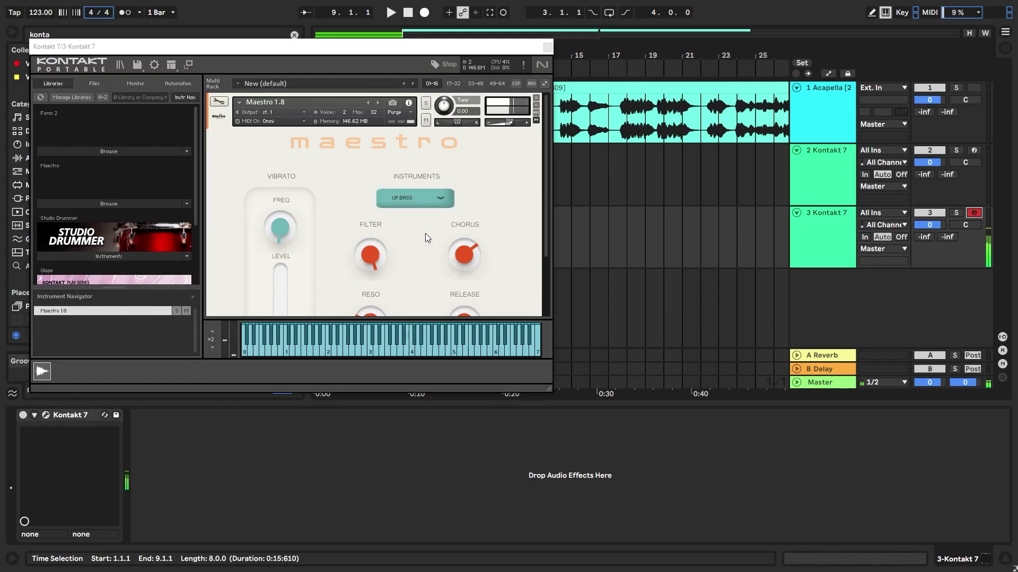
- Replace the Up Bass sound in the duplicated track's Maestro instrument, trying Piano 2 and another choice from the instrument list
scroll(419, 241, "down", 1)
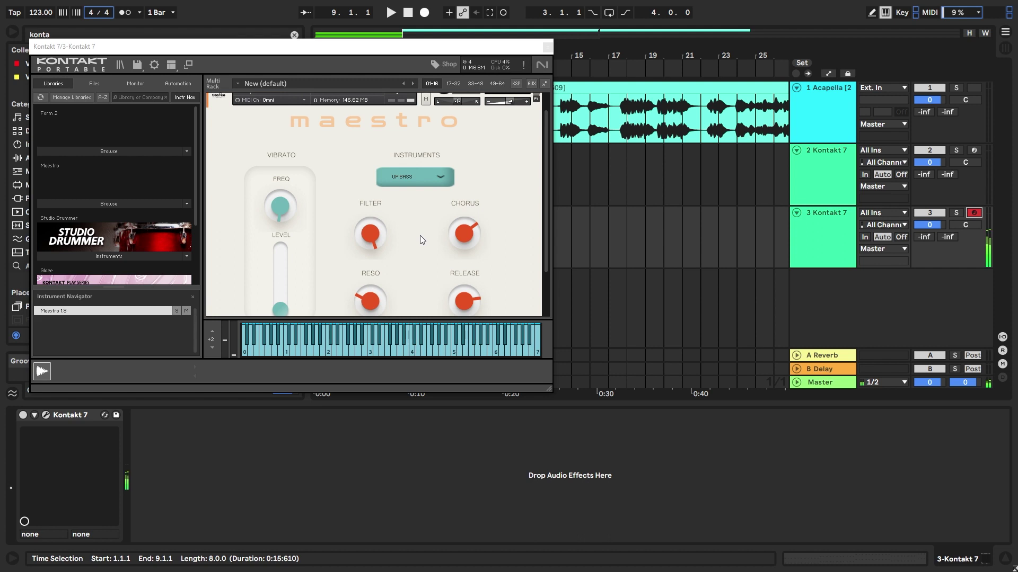
scroll(420, 240, "up", 1)
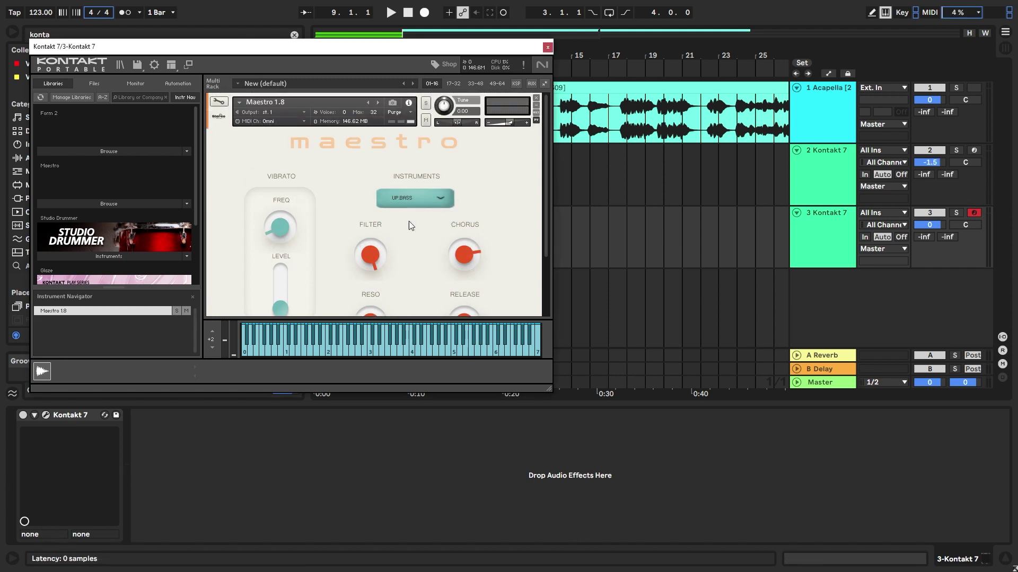
left_click(415, 196)
left_click(412, 142)
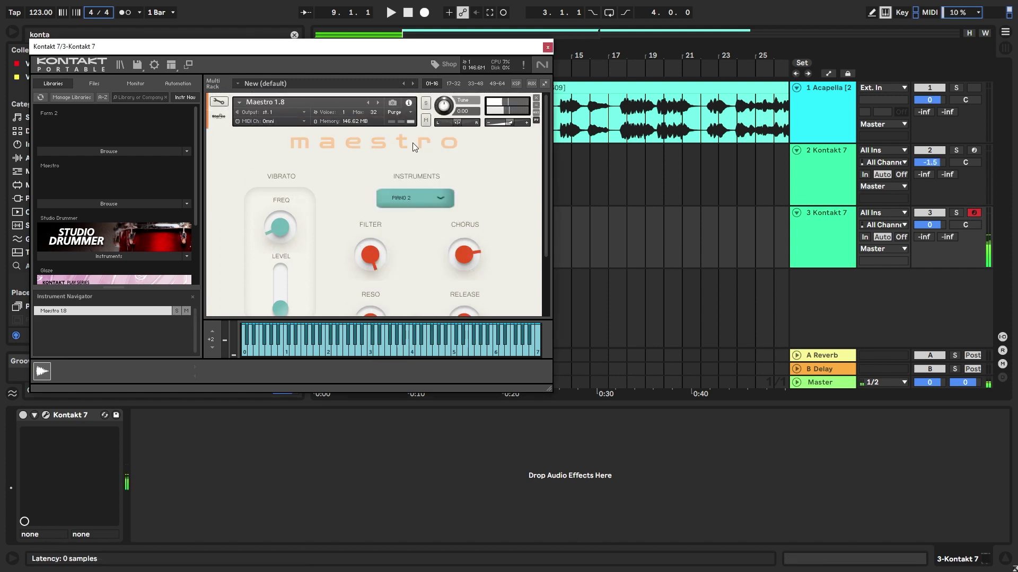
left_click(412, 204)
left_click(393, 270)
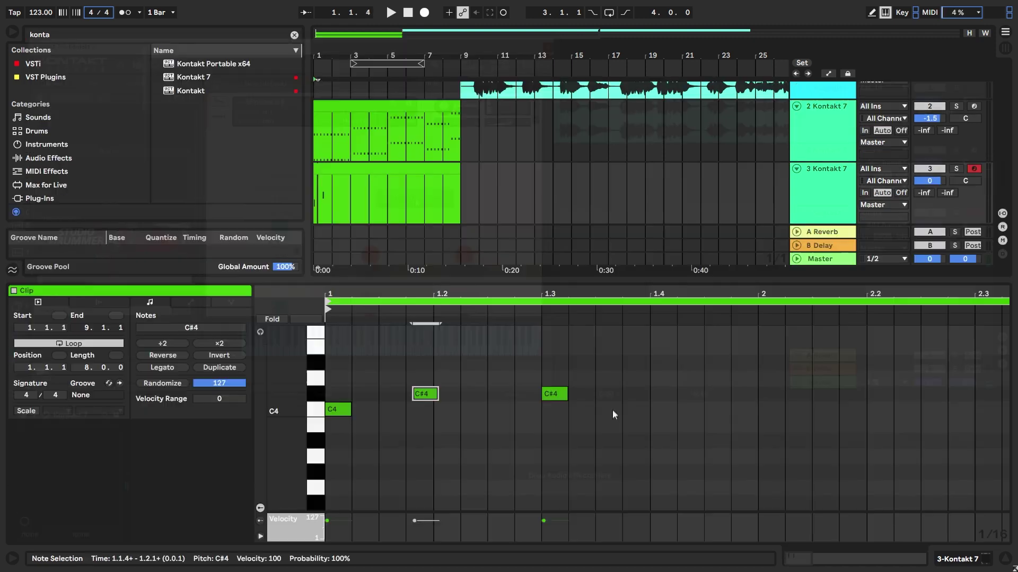
- Build the melody in bars 1 and 2 from C4, C#4 and D#4 notes spaced three sixteenths apart, and play it
left_click(558, 394)
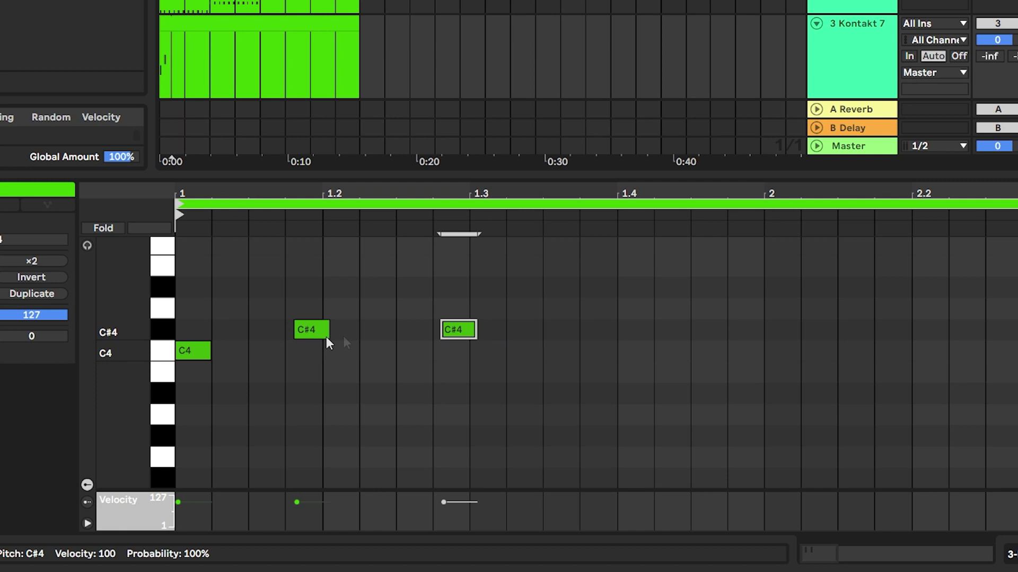
left_click_drag(305, 335, 297, 336)
key("space")
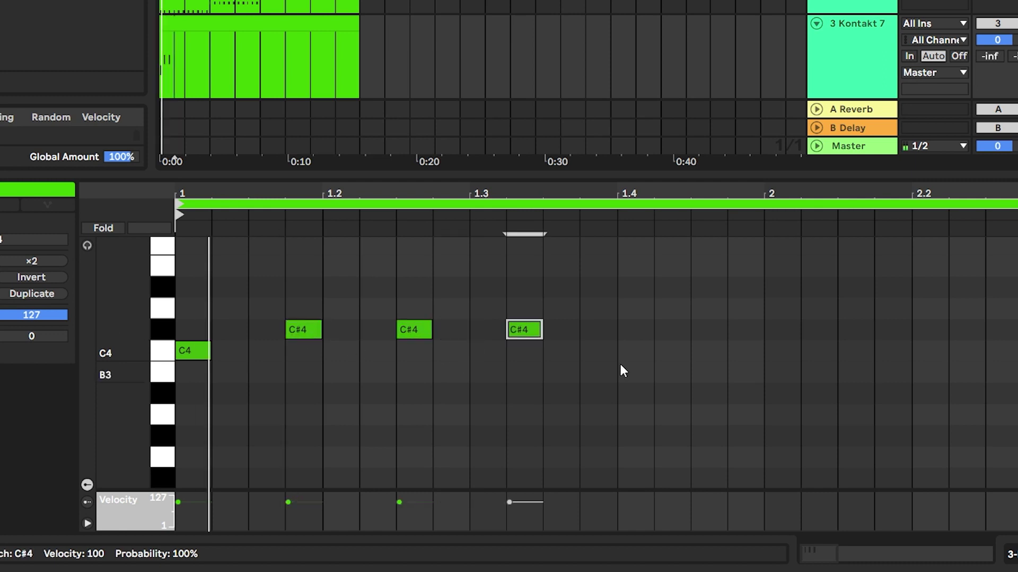
scroll(619, 364, "down", 5)
scroll(262, 370, "down", 3)
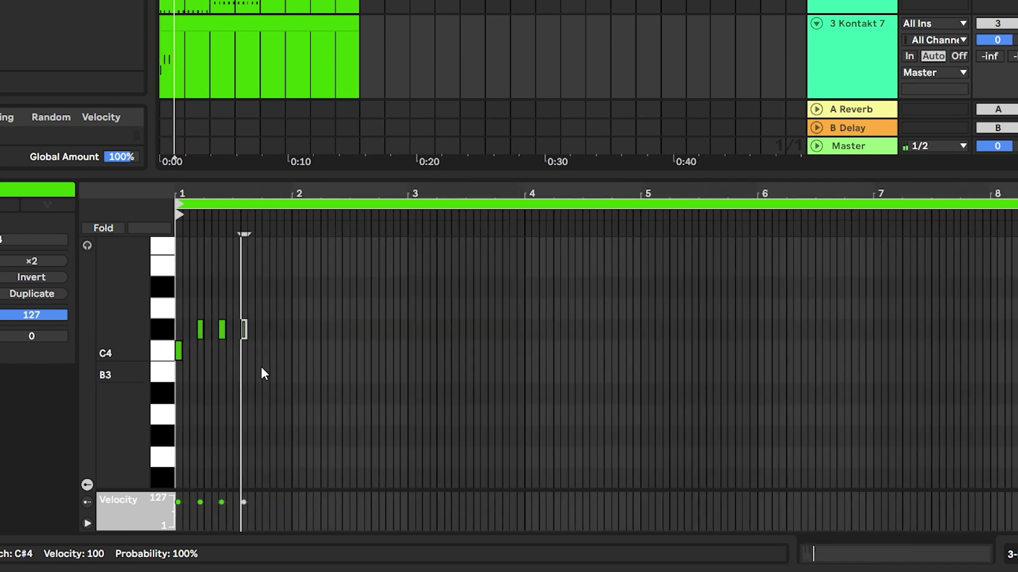
scroll(261, 382, "up", 3)
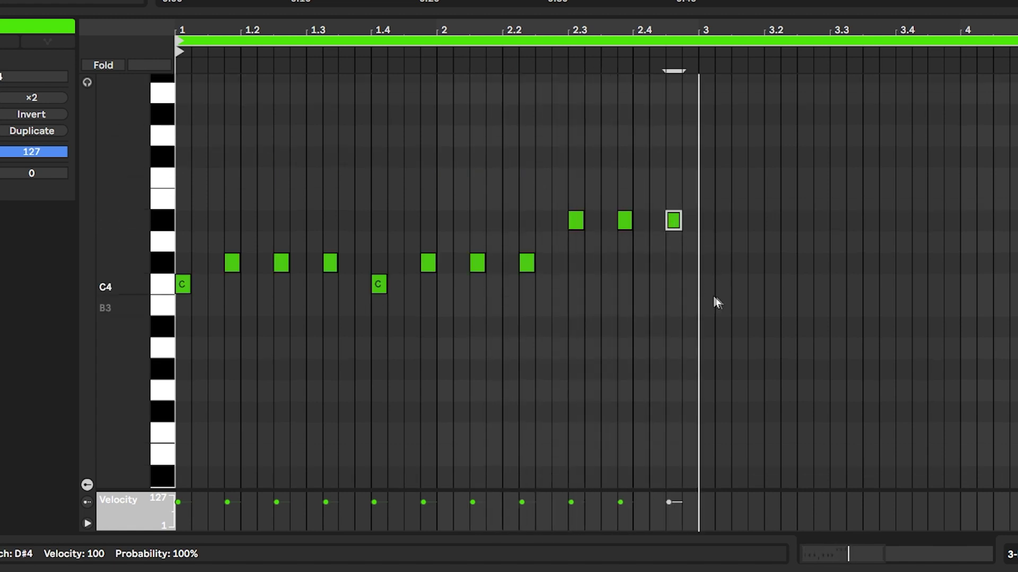
- Continue the melody with D#4 and F4 notes through bar 3 into the first half of bar 4, and play it
scroll(700, 276, "up", 1)
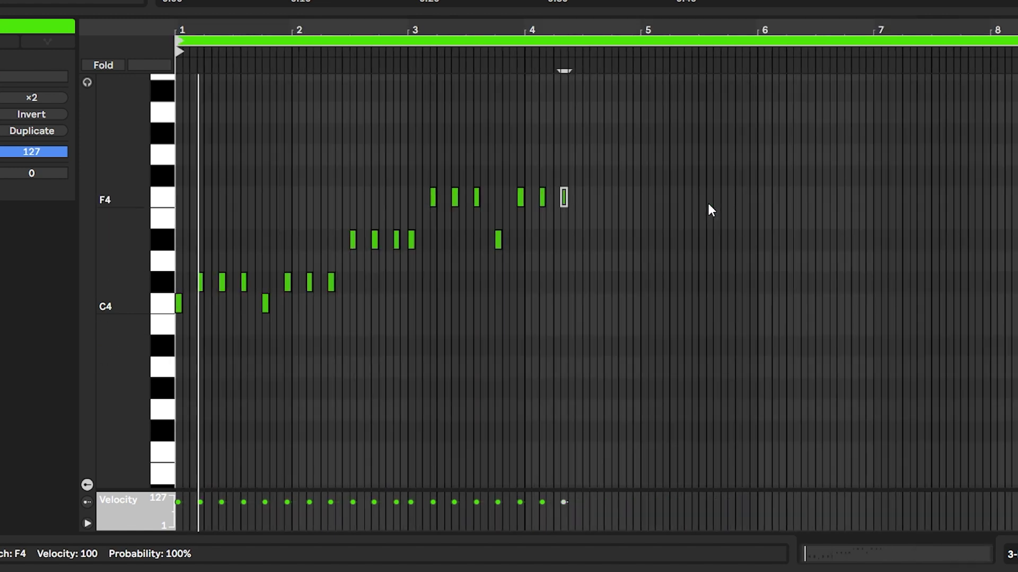
scroll(709, 207, "up", 4)
scroll(645, 237, "down", 4)
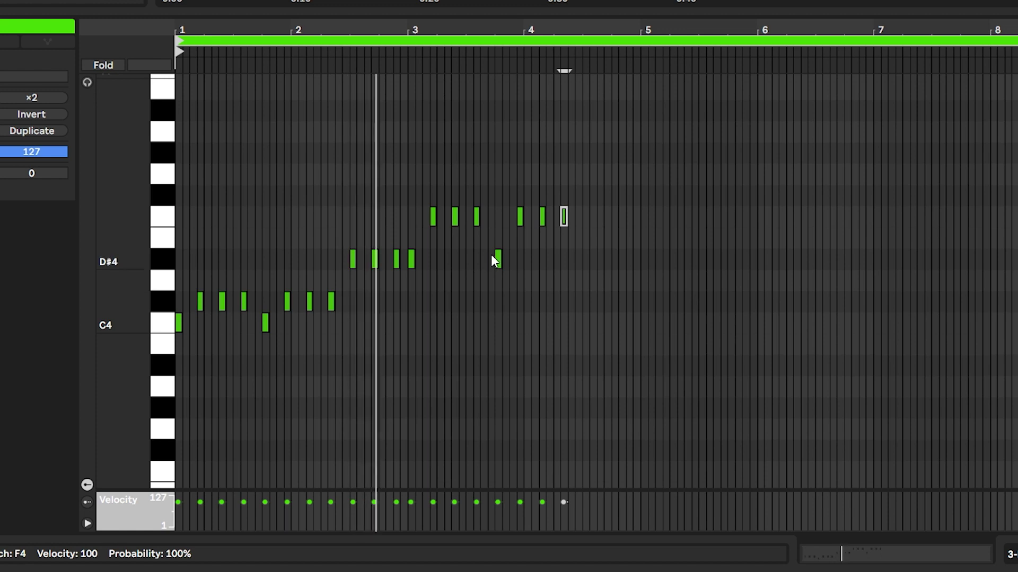
scroll(491, 255, "up", 4)
scroll(490, 252, "down", 4)
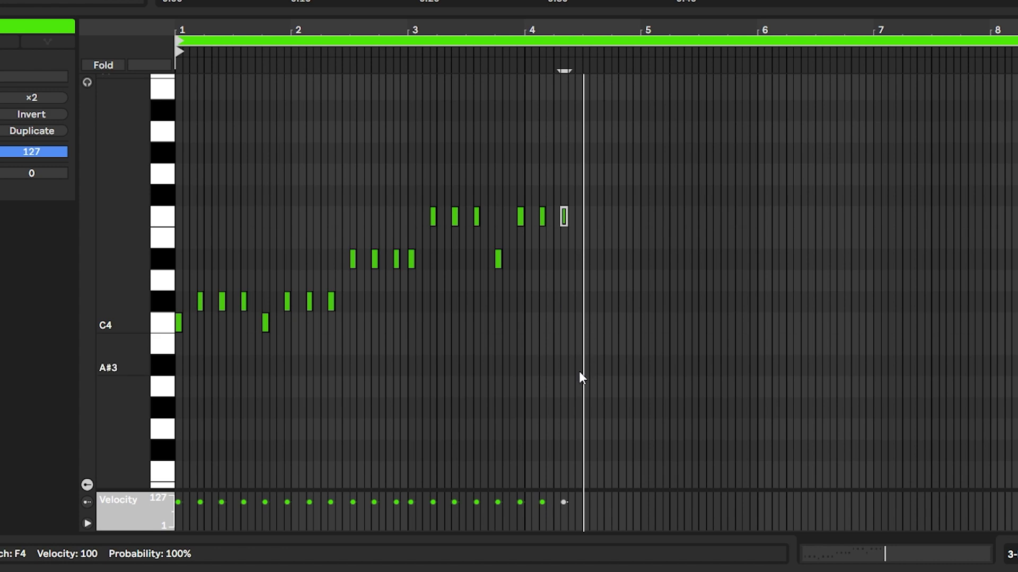
- Add one A#3 and two C4 notes at the end of bar 4 and a G#4/A#4 pattern across bars 5 and 6
scroll(613, 363, "up", 4)
scroll(609, 359, "down", 4)
scroll(656, 209, "up", 6)
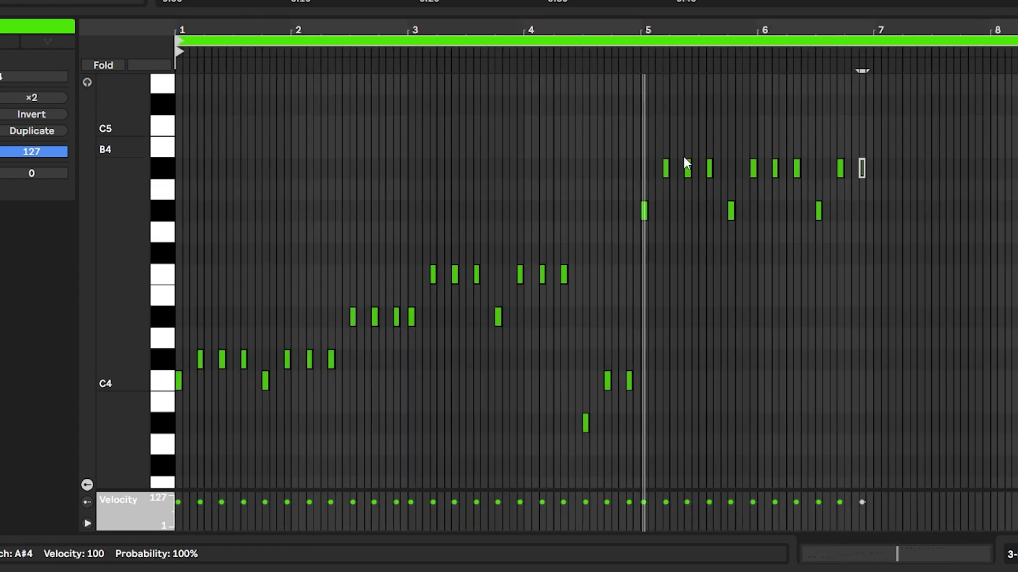
scroll(786, 185, "up", 3)
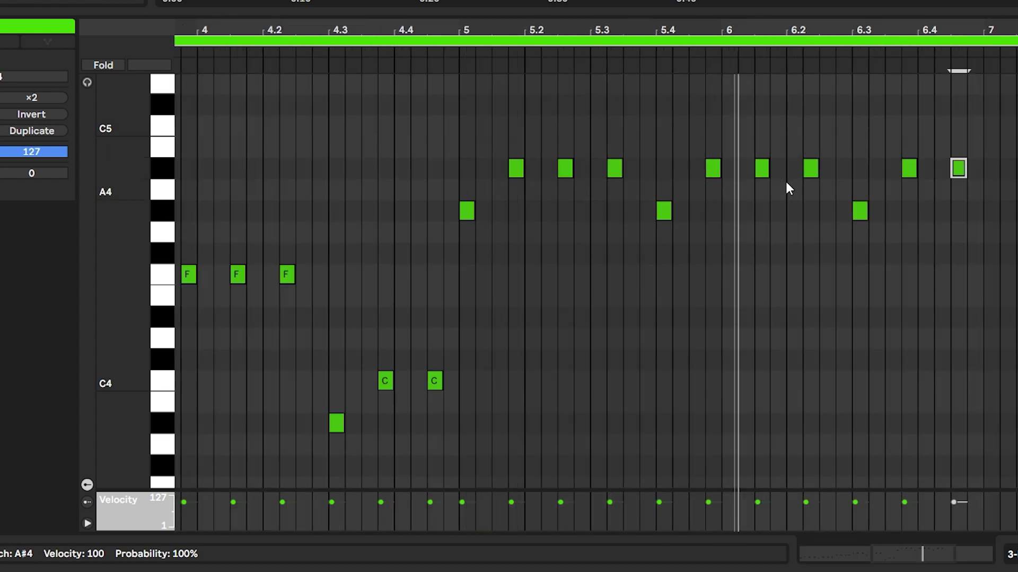
- Duplicate the G#4/A#4 notes of bars 5 and 6 into bars 7 and 8 and play the result
scroll(786, 183, "down", 3)
scroll(889, 213, "up", 3)
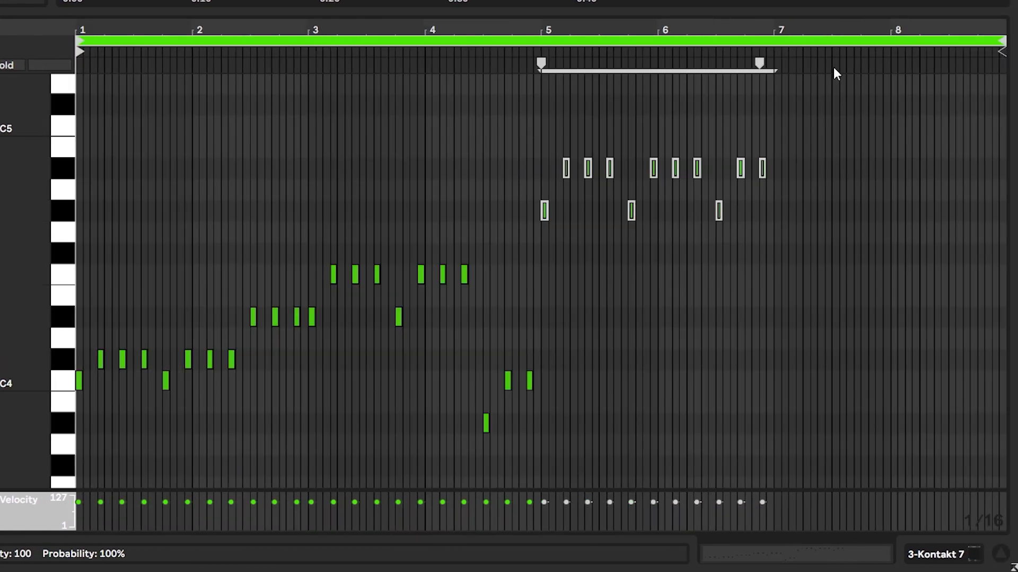
key("ctrl+d")
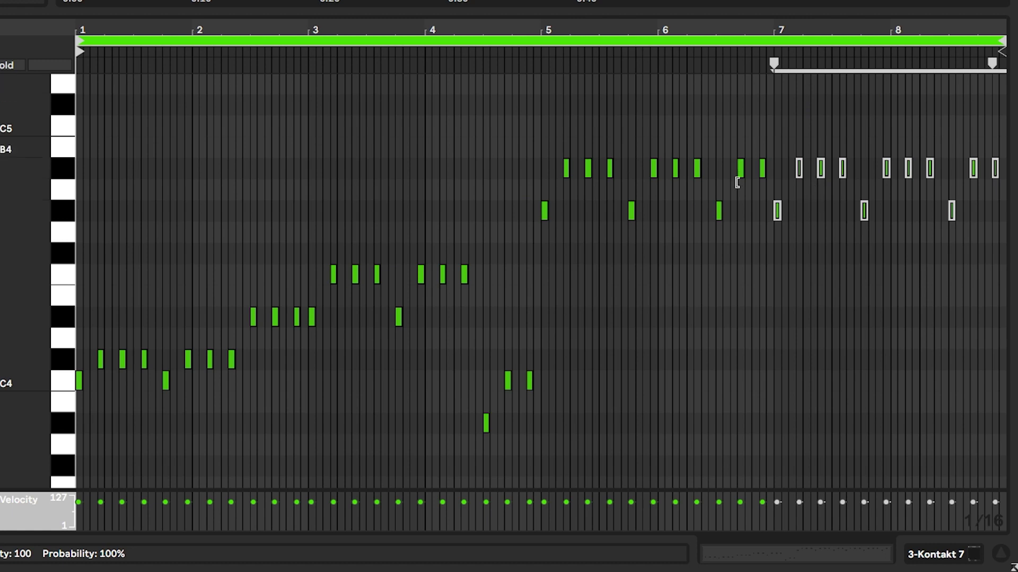
left_click(720, 55)
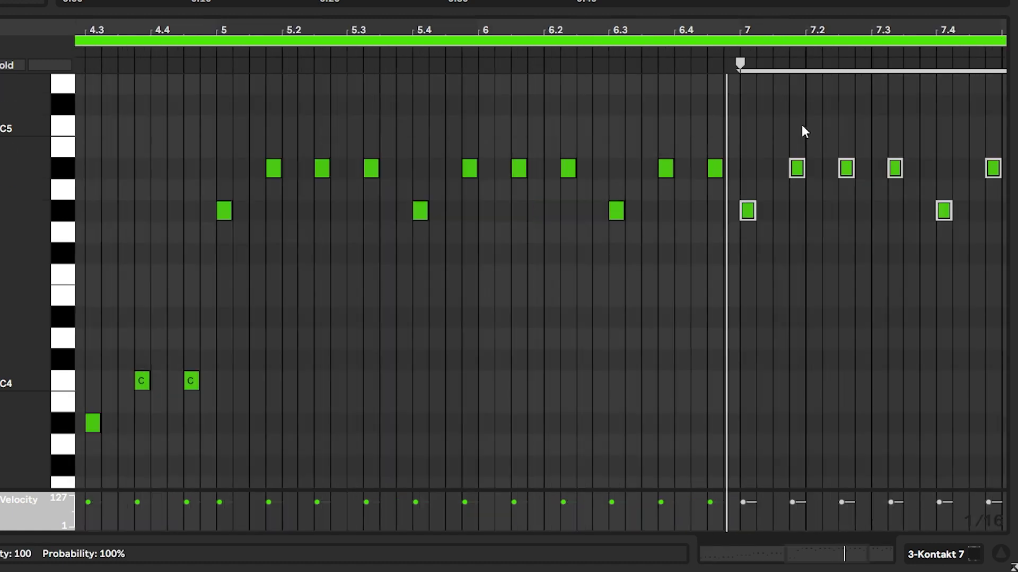
scroll(998, 207, "up", 2)
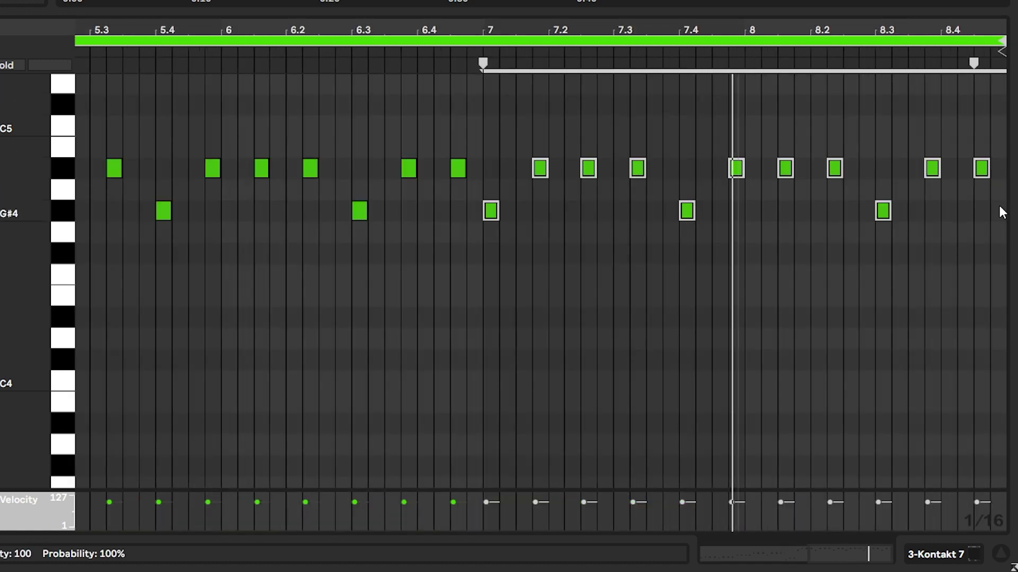
scroll(899, 203, "down", 1)
scroll(886, 243, "up", 2)
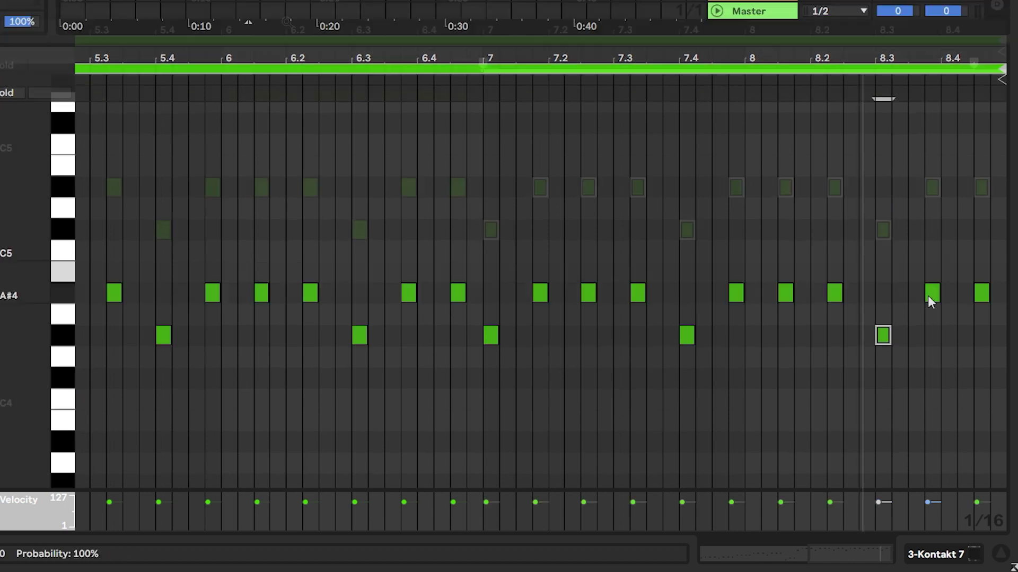
- Lower the last two A#4 notes in bar 8 to G#4 and layer C5 notes over the final three G#4 notes
left_click_drag(930, 295, 934, 336)
left_click_drag(981, 294, 981, 336)
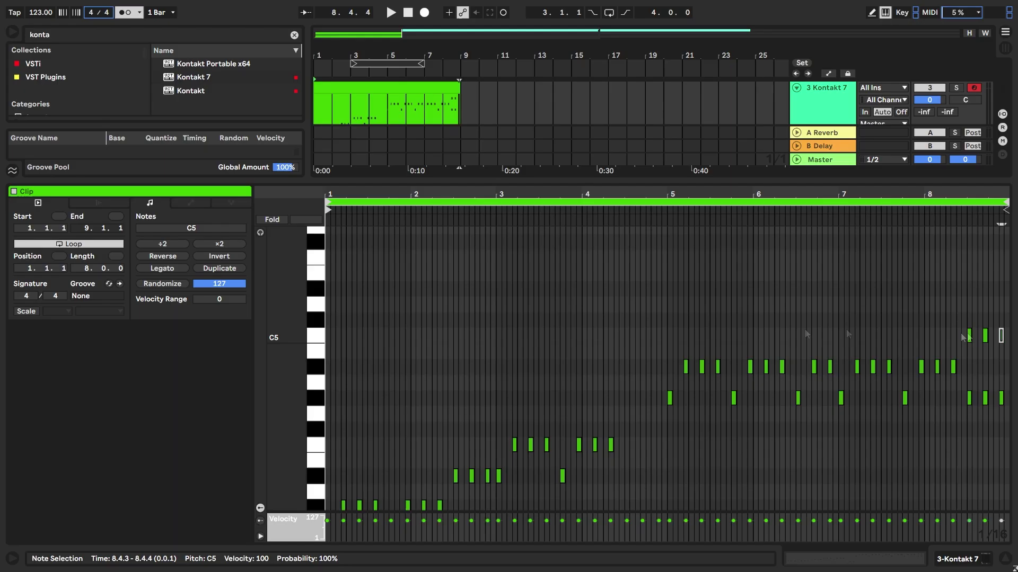
scroll(508, 349, "up", 4)
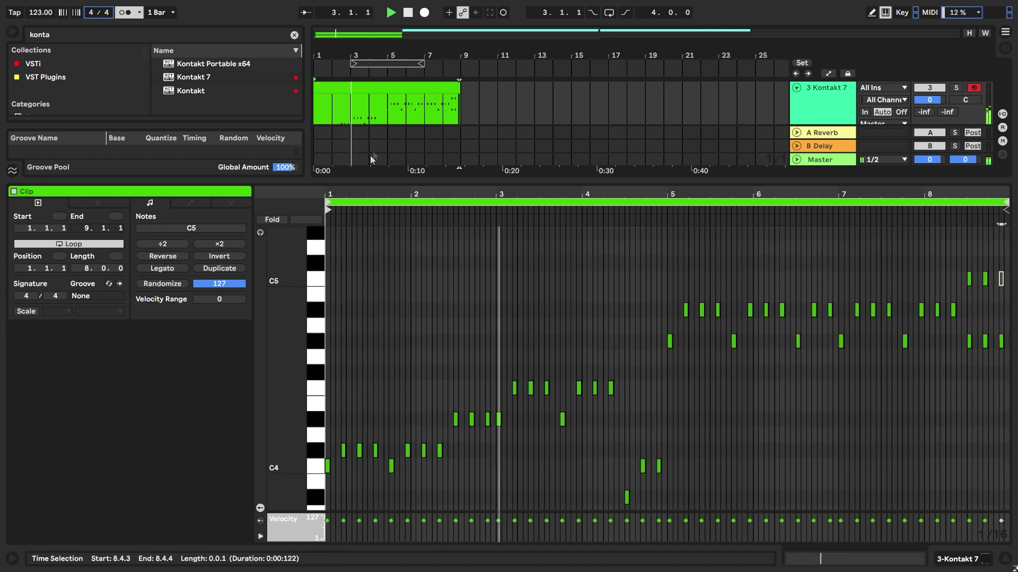
- Enlarge the arrangement area and check both Kontakt clips together during playback
left_click_drag(342, 179, 330, 300)
scroll(322, 127, "up", 5)
scroll(322, 123, "down", 4)
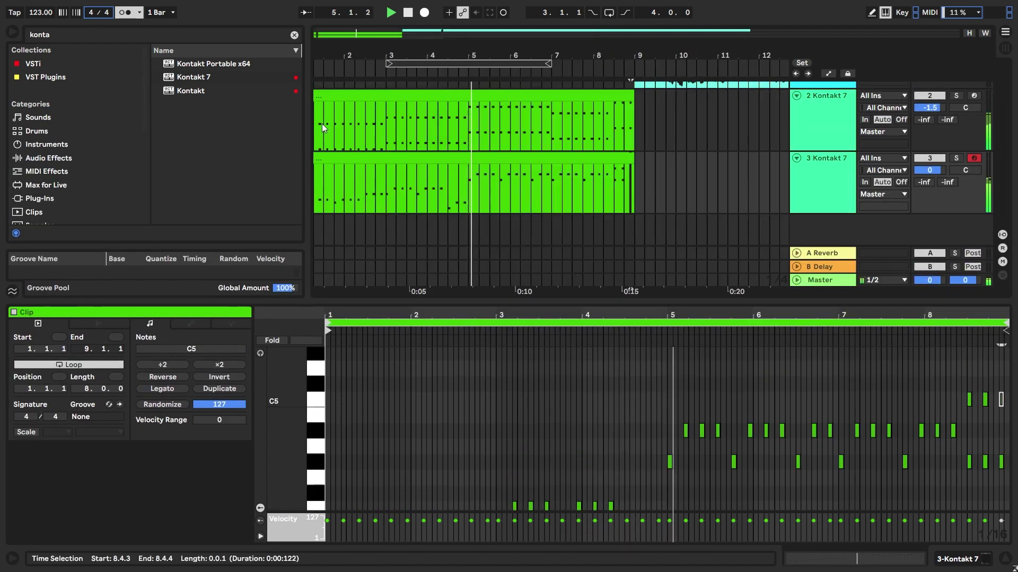
scroll(322, 123, "up", 2)
scroll(322, 124, "down", 1)
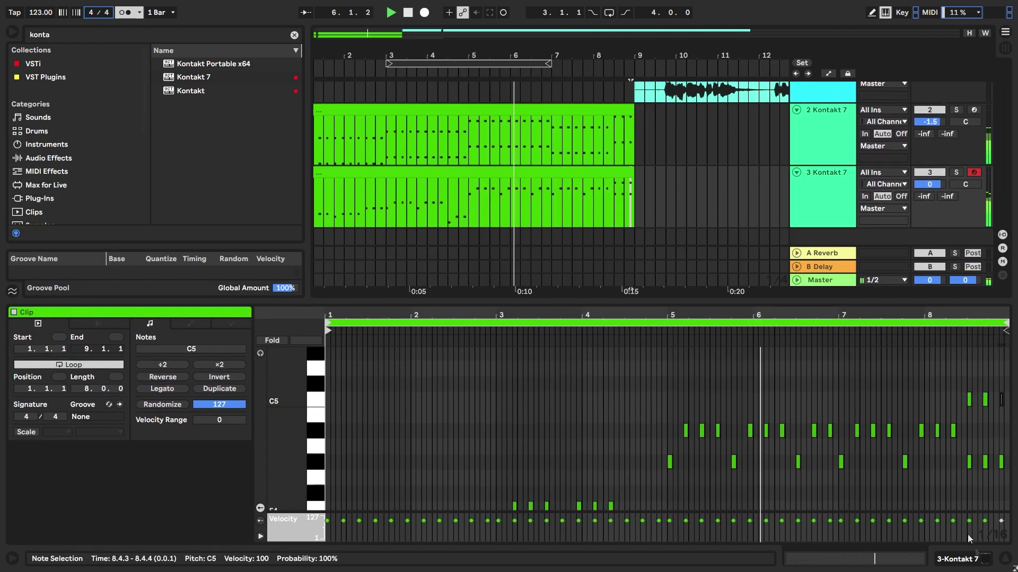
- Open Kontakt 7 on track 3, slightly lower the Maestro UP.BASS instrument's chorus during playback, and close the plug-in window
left_click(979, 561)
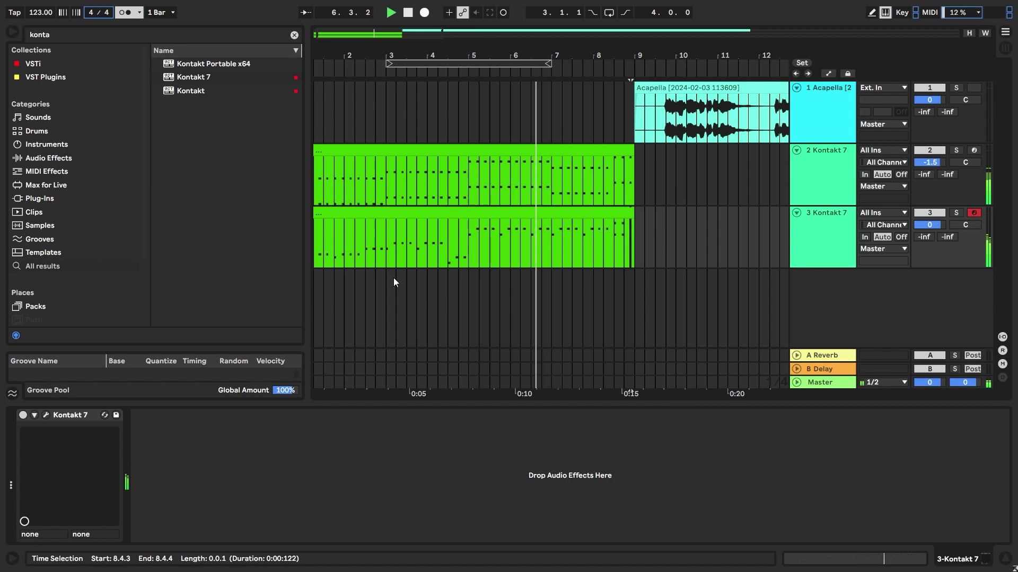
left_click(46, 416)
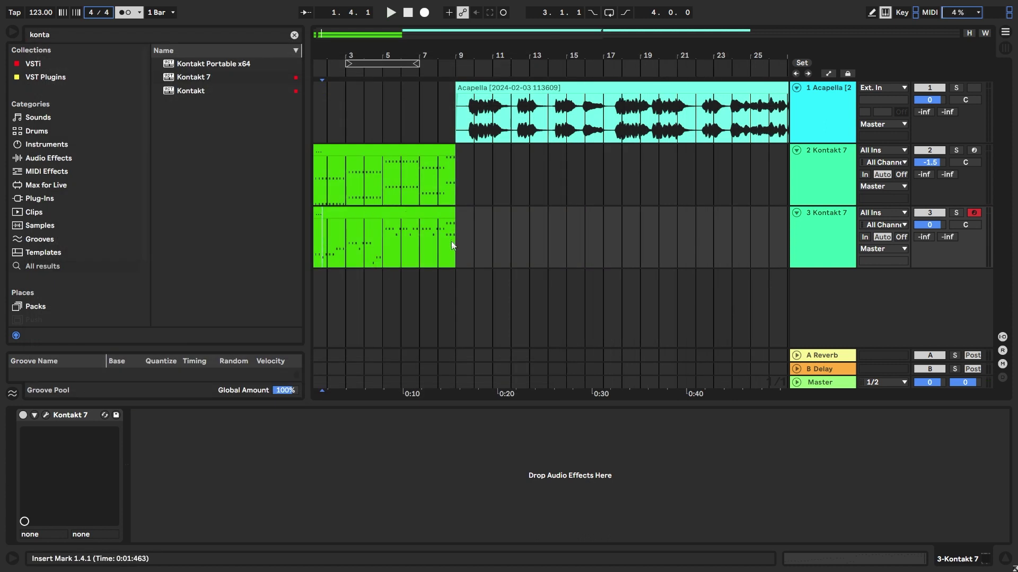
left_click(452, 242)
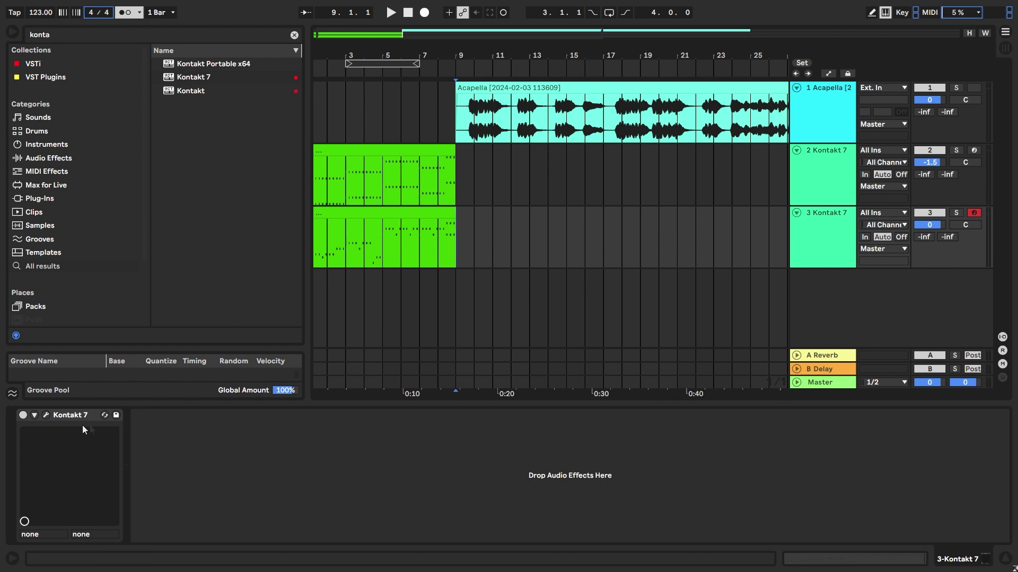
left_click(43, 417)
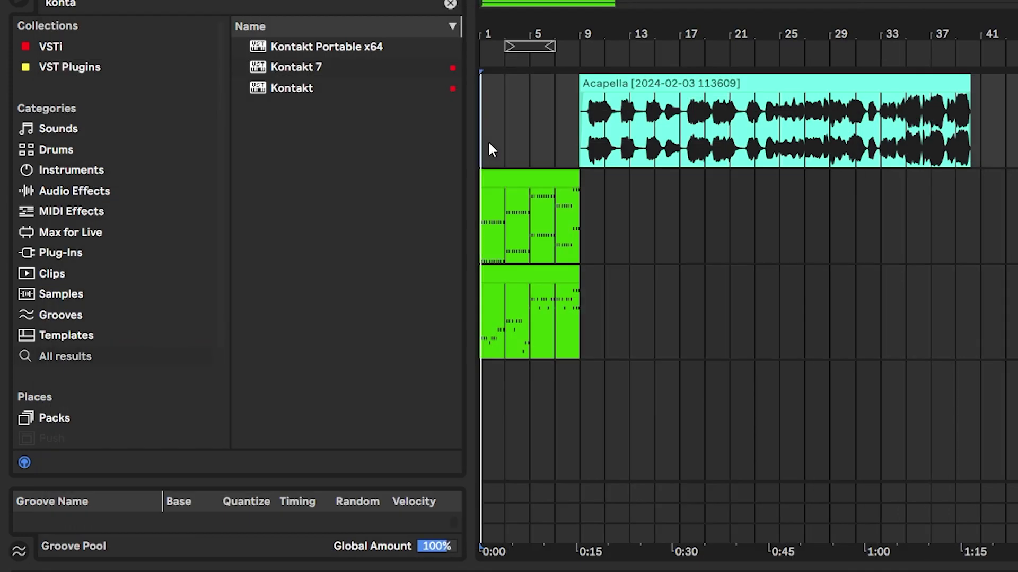
scroll(488, 141, "up", 5)
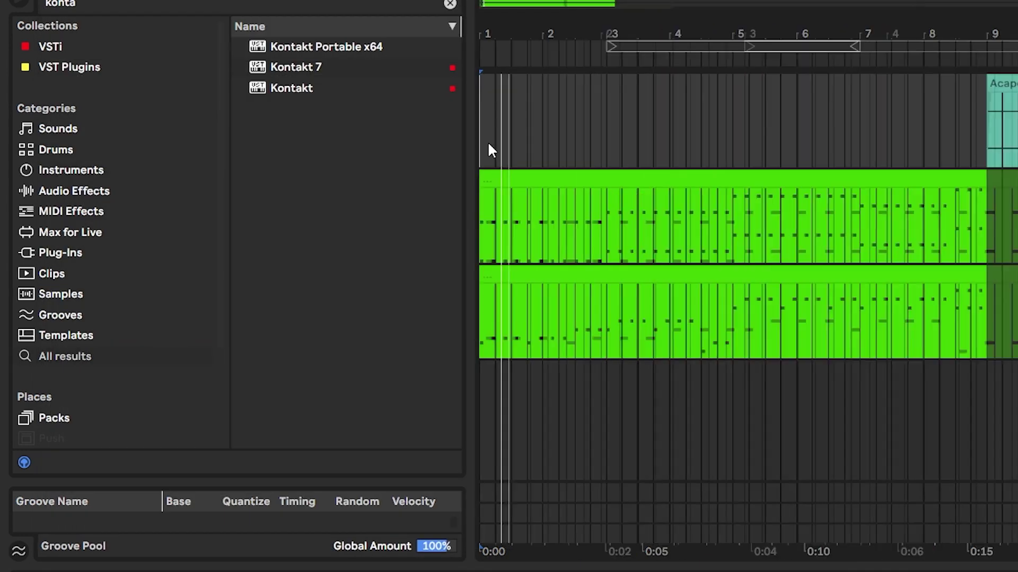
scroll(481, 141, "down", 3)
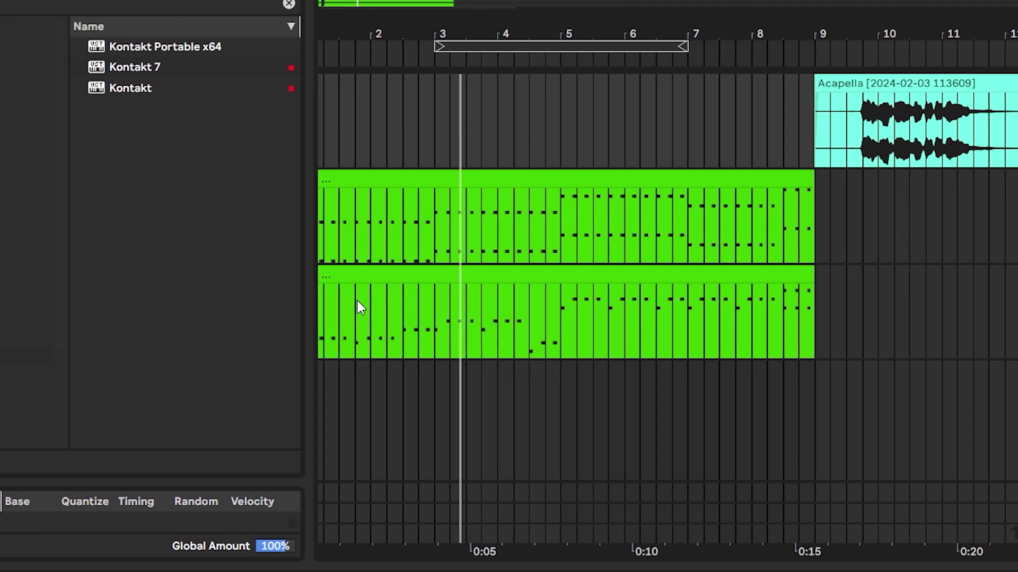
left_click(303, 311)
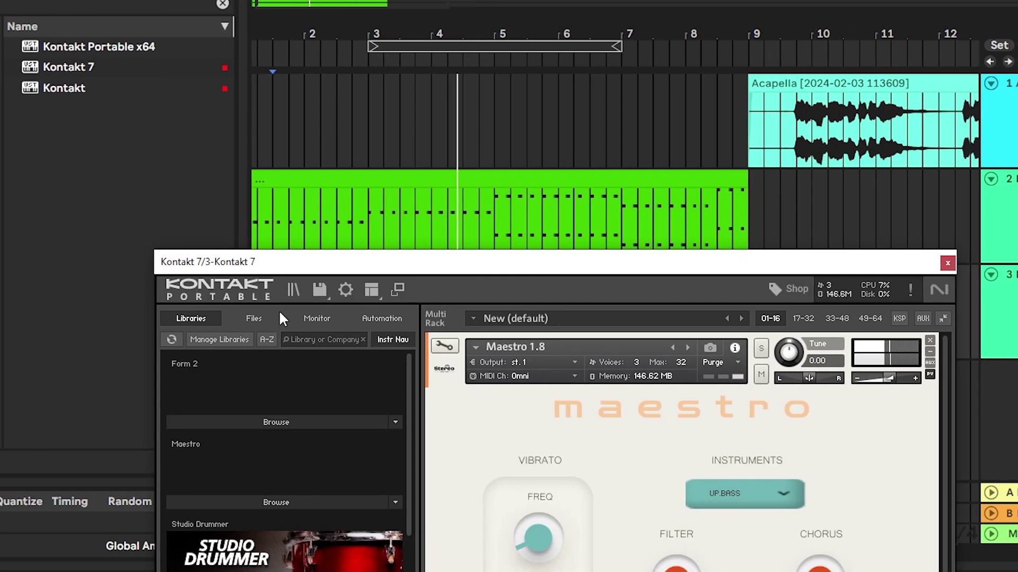
left_click_drag(529, 263, 95, 32)
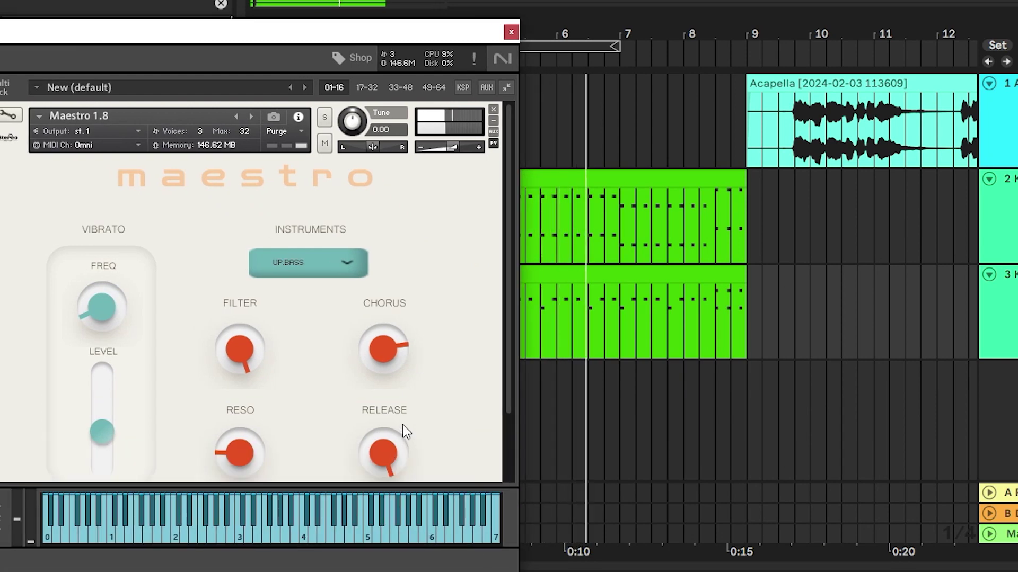
left_click_drag(393, 354, 383, 371)
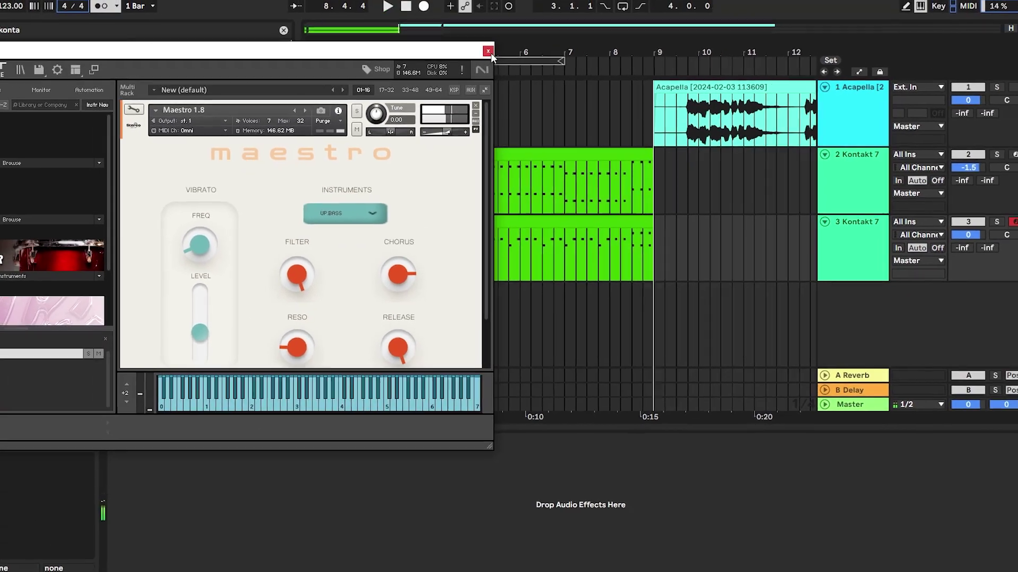
left_click(489, 52)
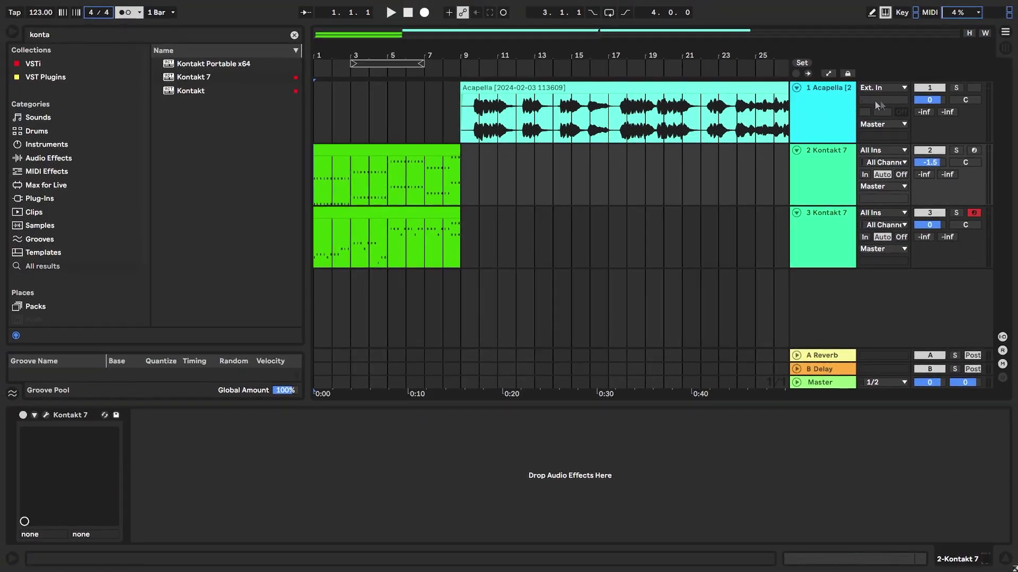
- Pan track 2 to 15L and track 3 to 14R, and solo both Kontakt tracks
left_click_drag(964, 162, 964, 170)
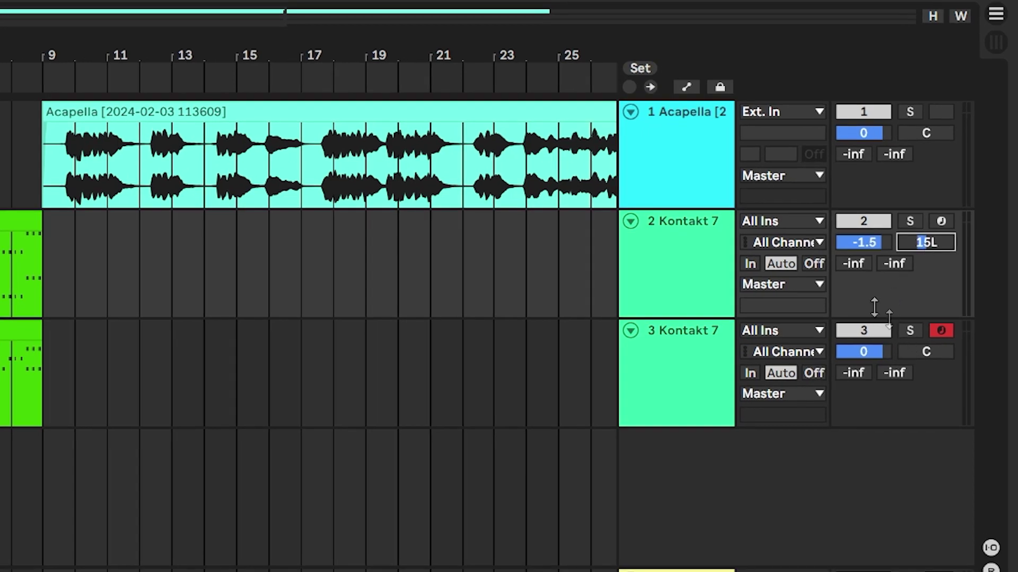
left_click(900, 224)
left_click_drag(931, 354, 930, 350)
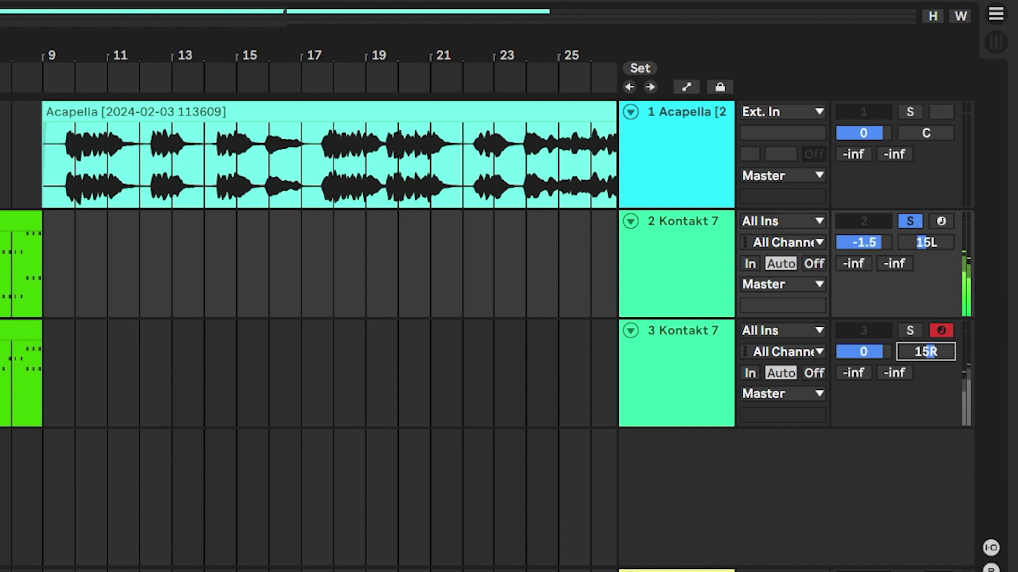
left_click(910, 330)
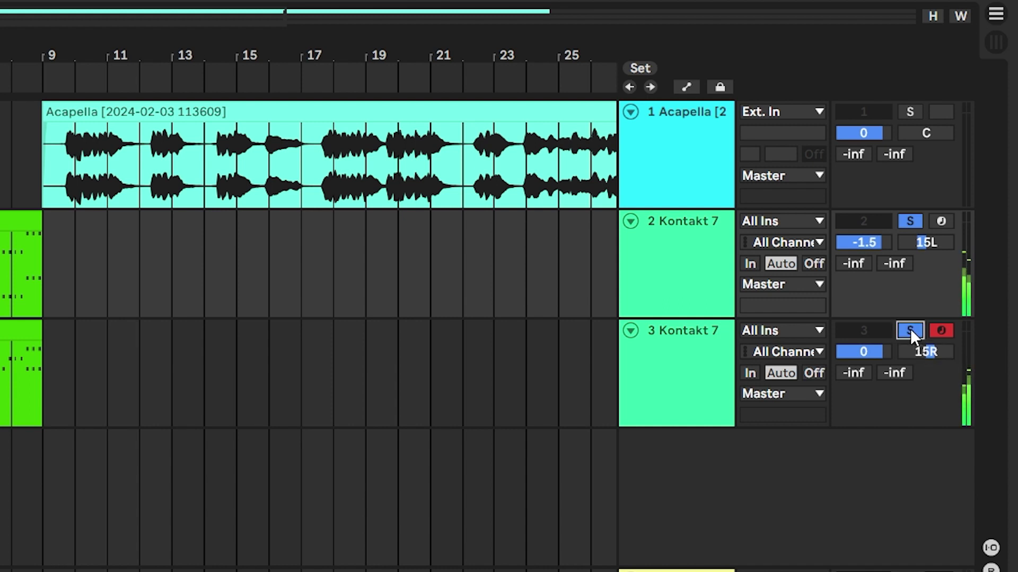
left_click_drag(907, 351, 907, 353)
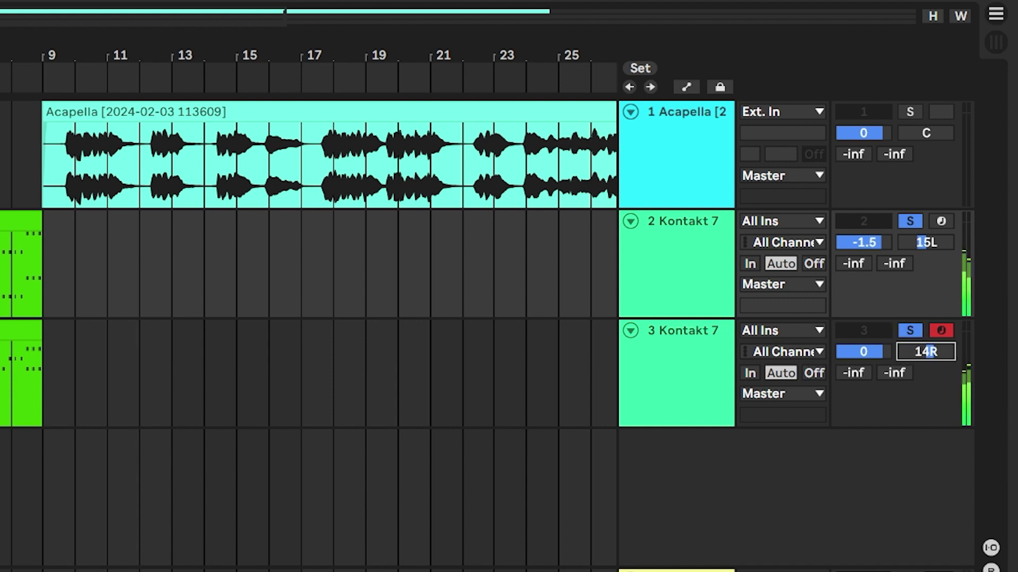
- Play the two soloed Kontakt parts together and lower track 2's volume to -5.5 dB
left_click(523, 291)
scroll(227, 114, "up", 3)
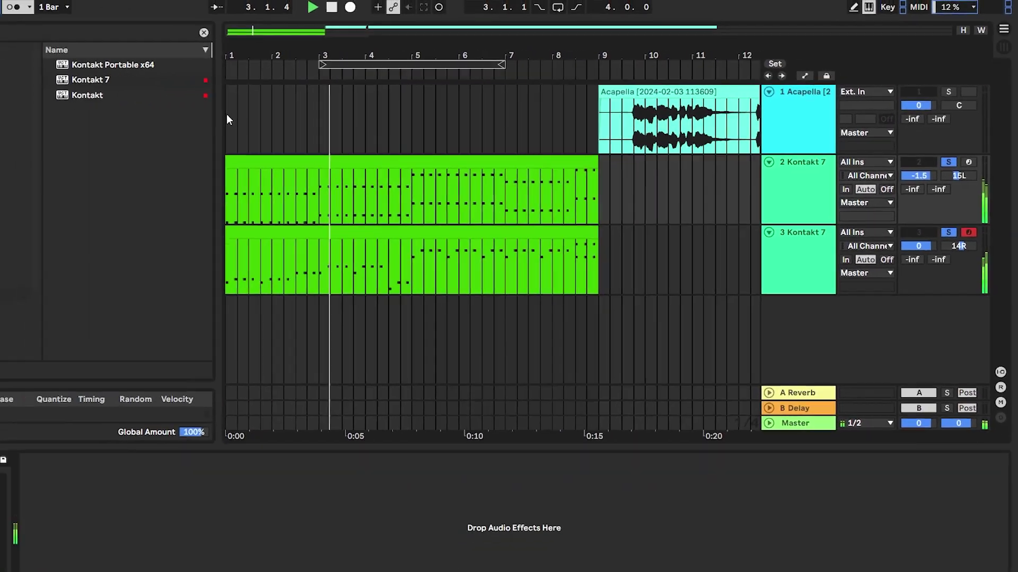
left_click_drag(352, 36, 352, 58)
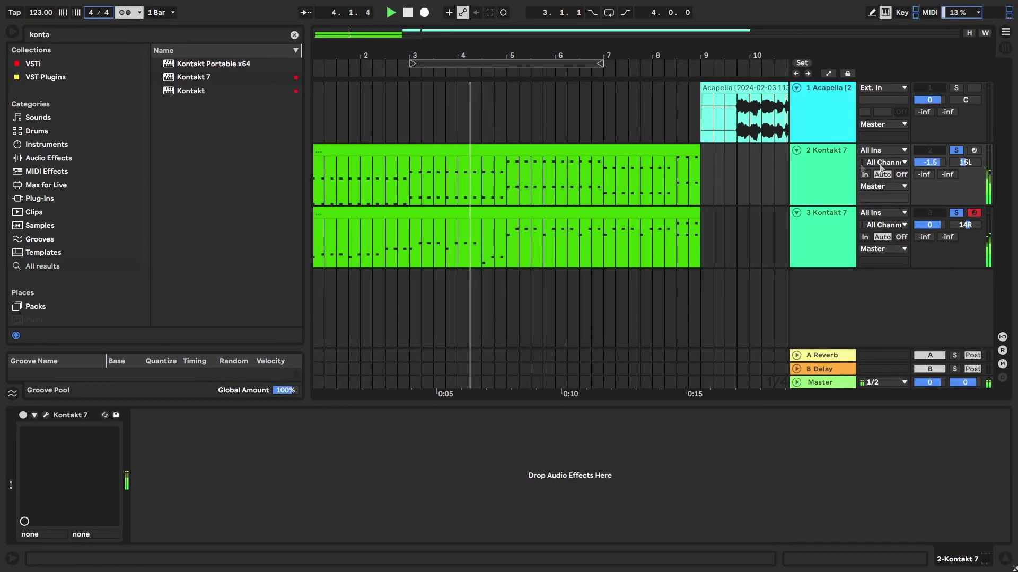
left_click_drag(936, 166, 936, 173)
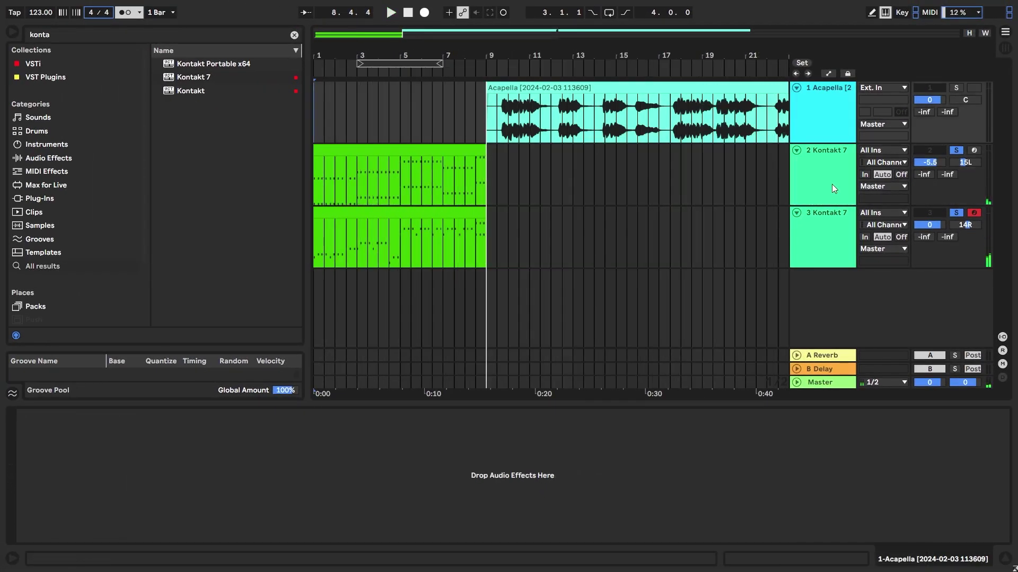
- Rename track 2 as Harmony Rythm and track 3 as Melody
right_click(832, 185)
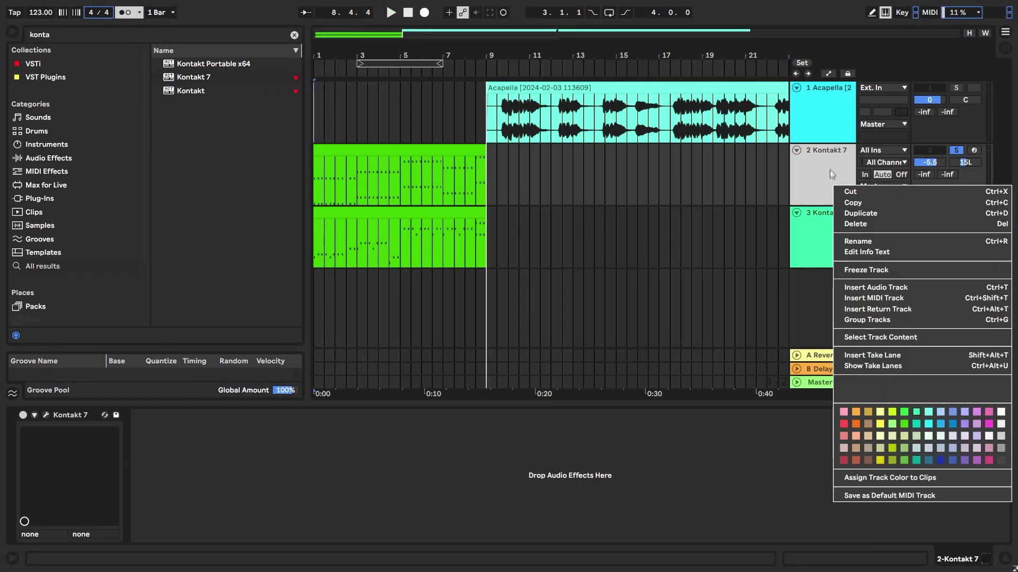
left_click(847, 239)
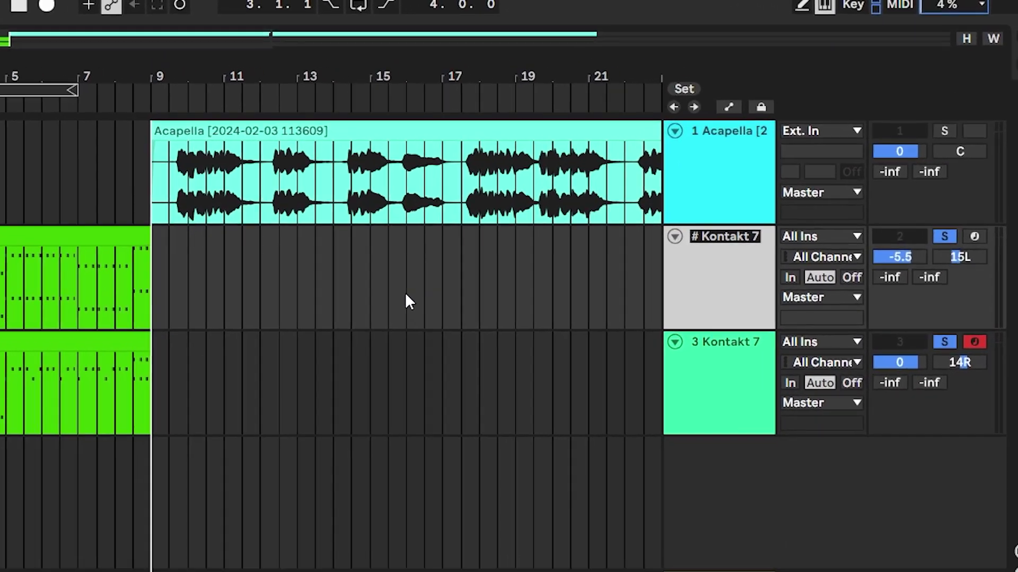
type("Harmon")
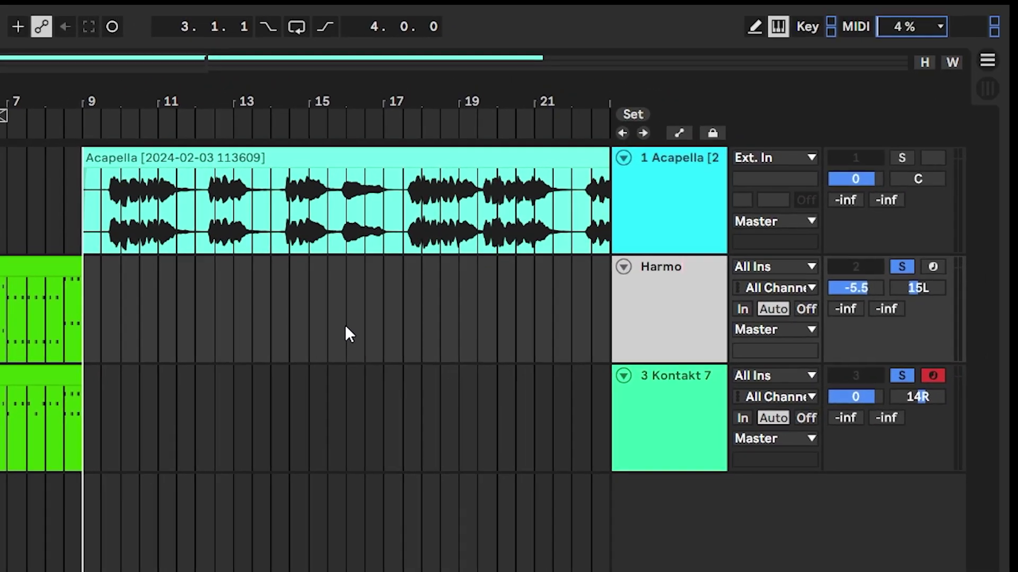
type("y Ryt")
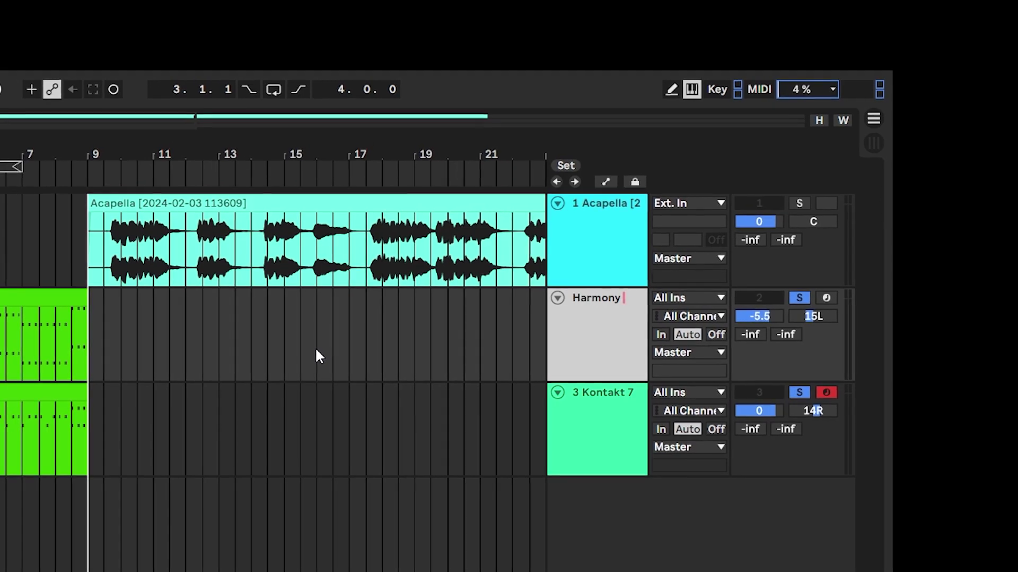
type("hm")
key("Tab")
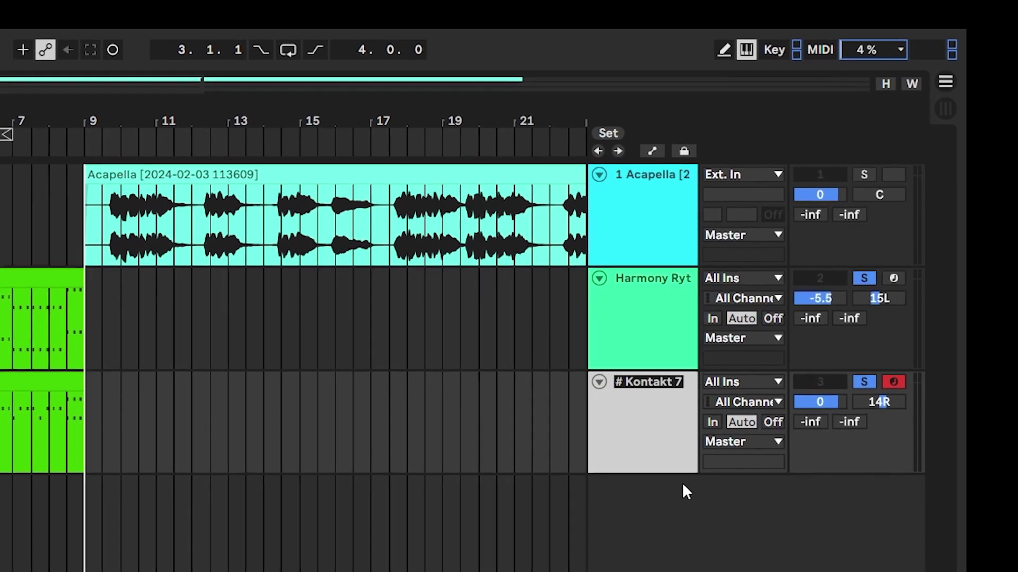
type("Melody")
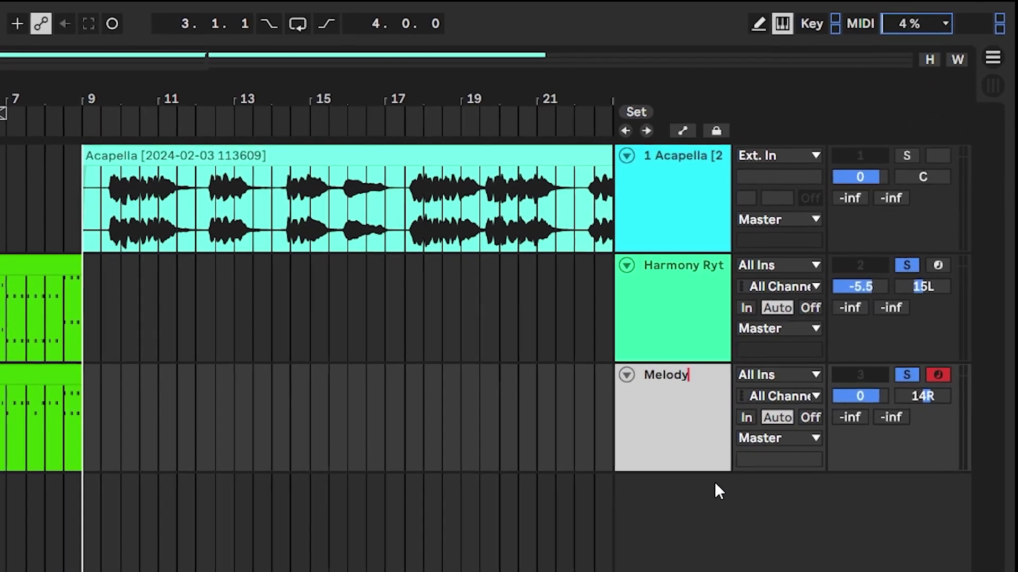
key("Return")
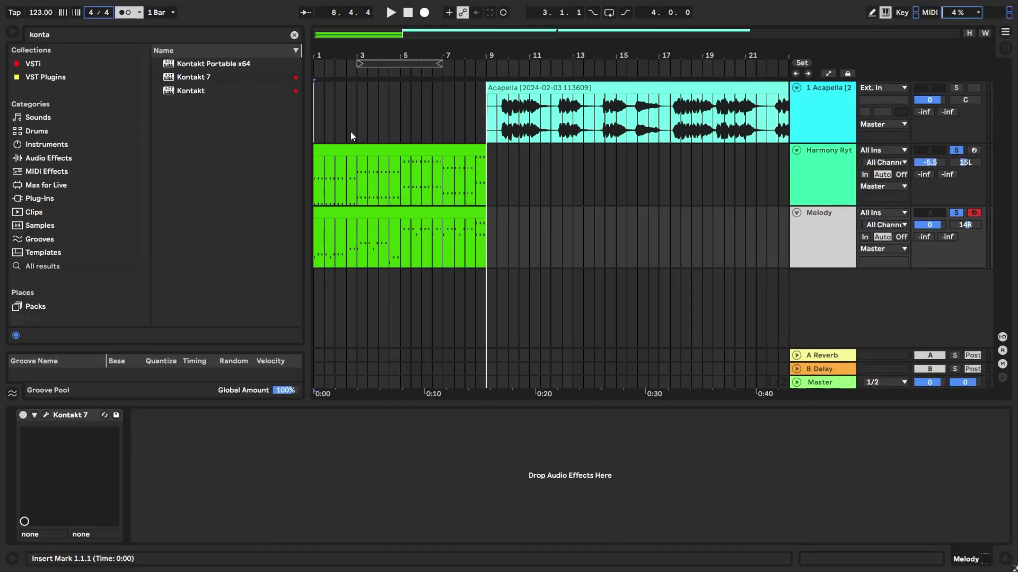
- Duplicate the harmony and melody clips four times up to bar 41, and trim the acapella clip's start to bar 9
scroll(322, 120, "down", 3)
left_click_drag(386, 174, 316, 237)
key("ctrl+d")
key("ctrl+d")
key("ctrl+d")
key("ctrl+d")
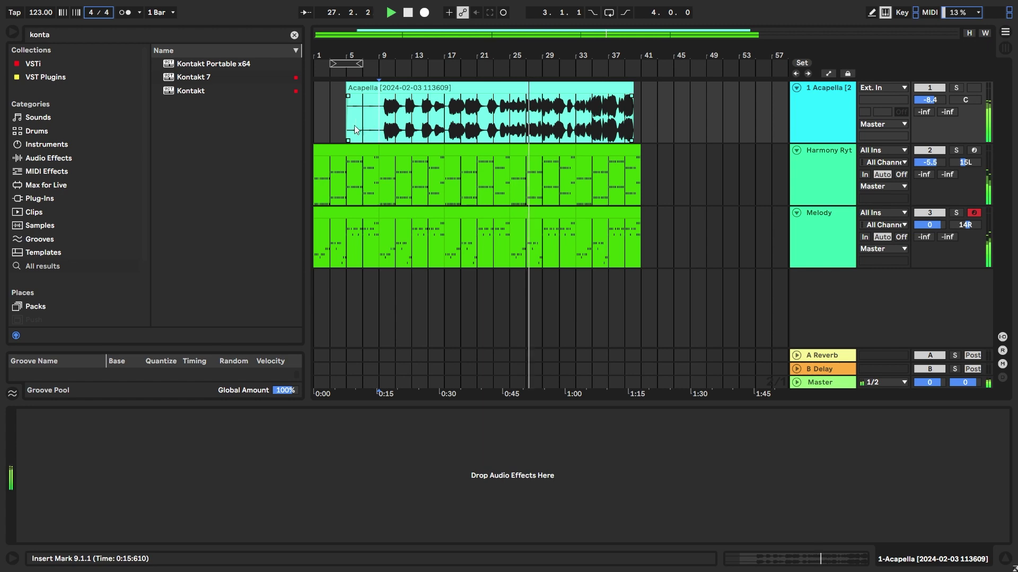
left_click_drag(349, 89, 376, 110)
scroll(380, 107, "up", 3)
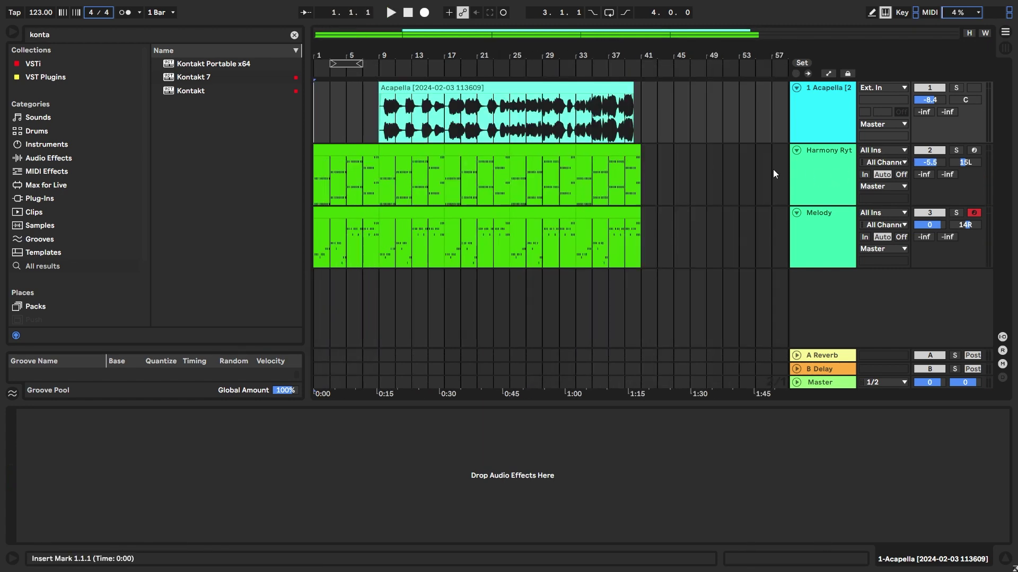
- Color the Harmony Rythm track and its clips orange, and open its first clip's notes for playback
right_click(848, 173)
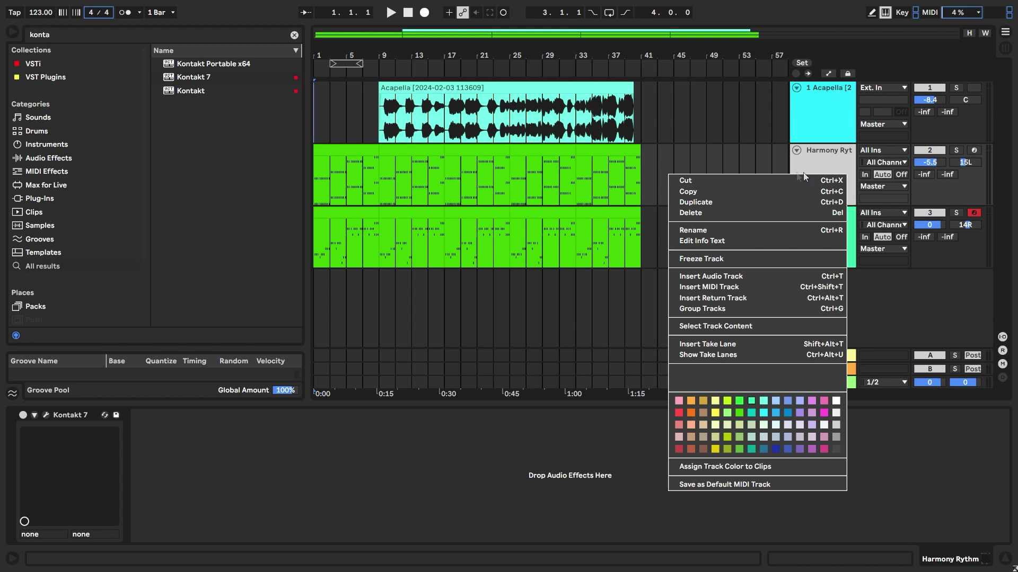
left_click(691, 400)
key("plus")
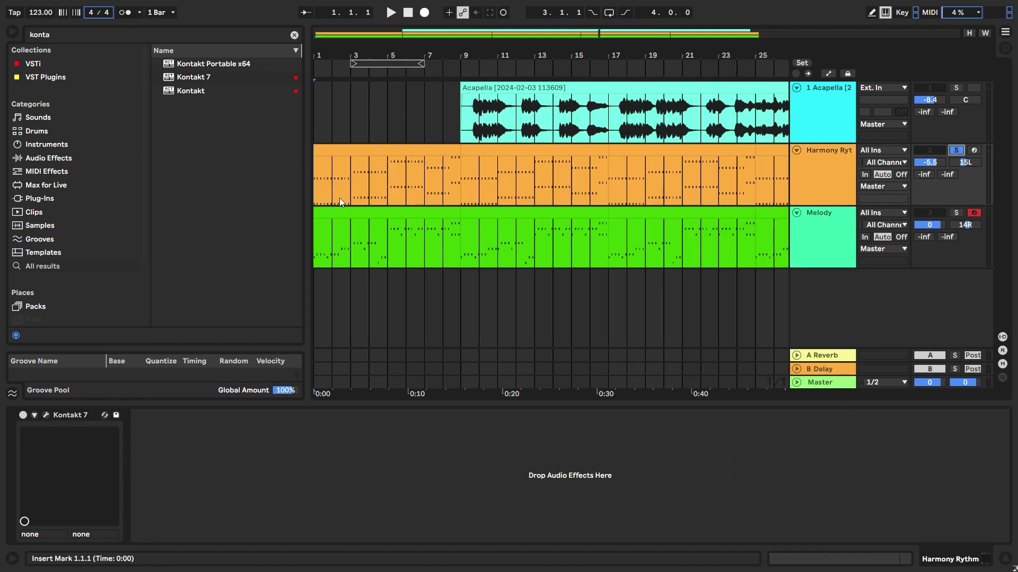
double_click(340, 199)
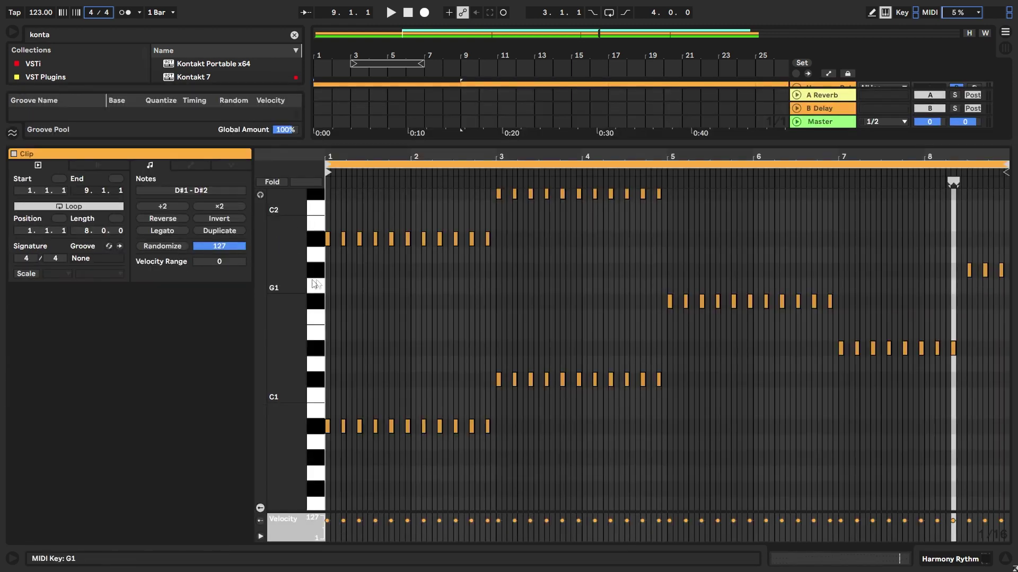
key("space")
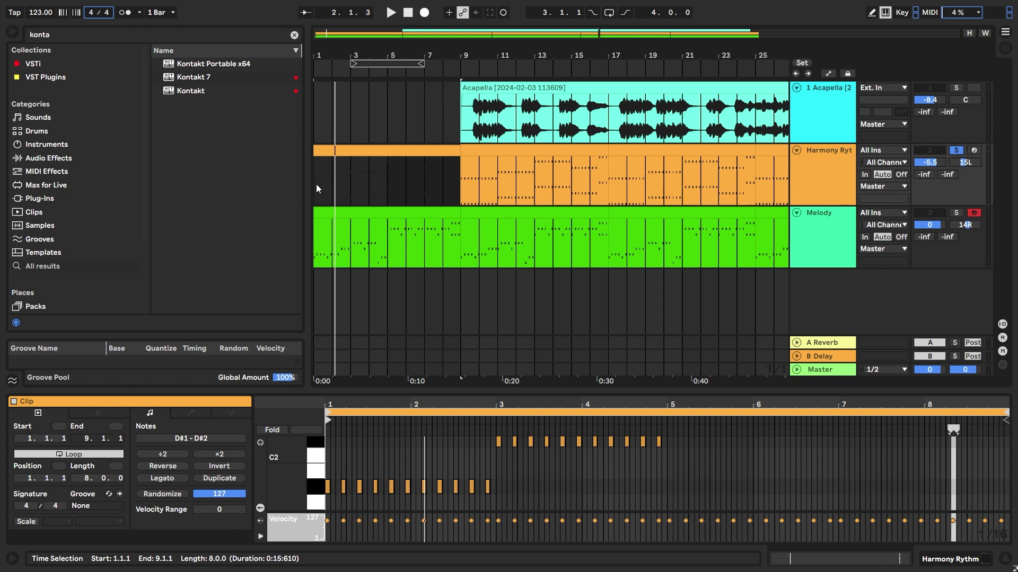
- Find FabFilter Pro-Q 3 and EchoBoy in the browser and add both effects to the Harmony Rythm track
key("ctrl+f")
type("fab")
scroll(196, 187, "down", 2)
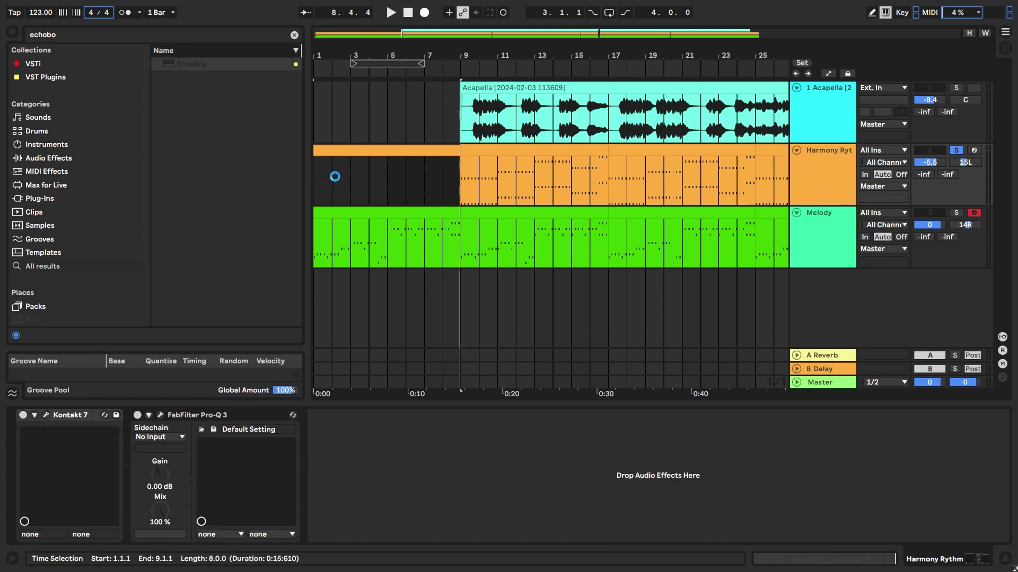
left_click_drag(334, 176, 334, 176)
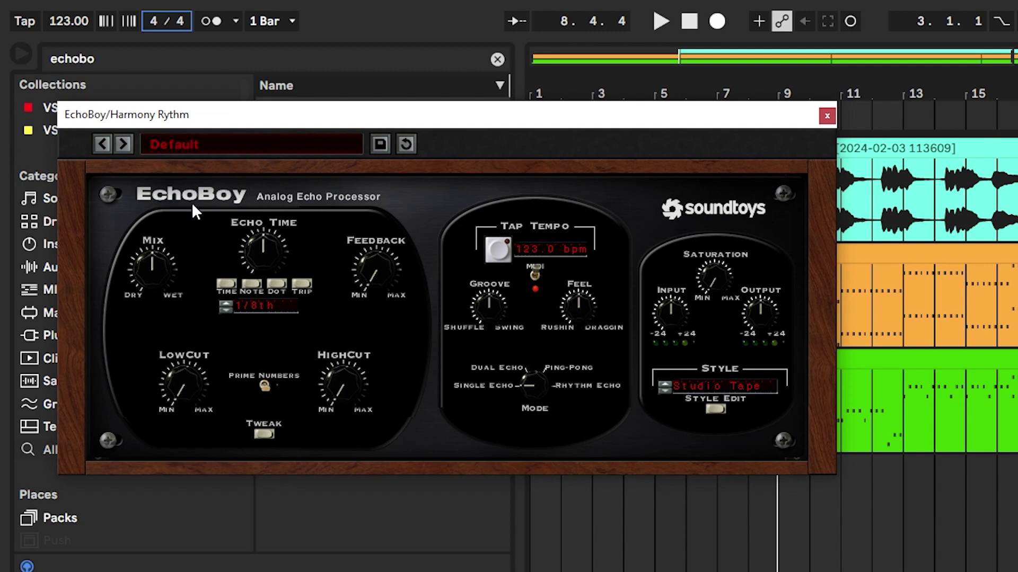
- Audition EchoBoy presets from the 10 Rhythmic folder, starting with Accent Tape Eighths, and settle on Complex Pedal Pattern
key("space")
left_click(120, 151)
key("space")
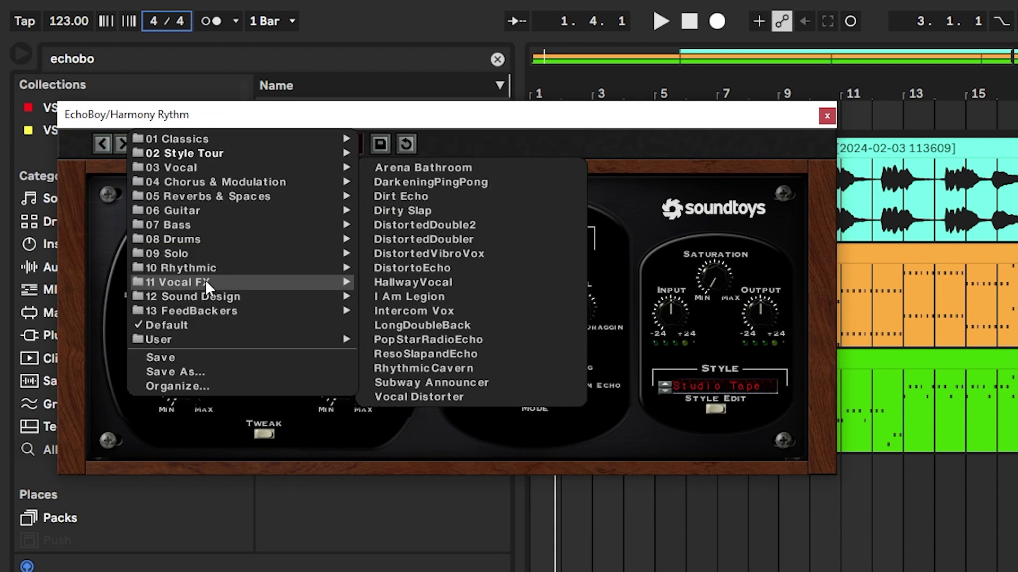
mouse_move(209, 267)
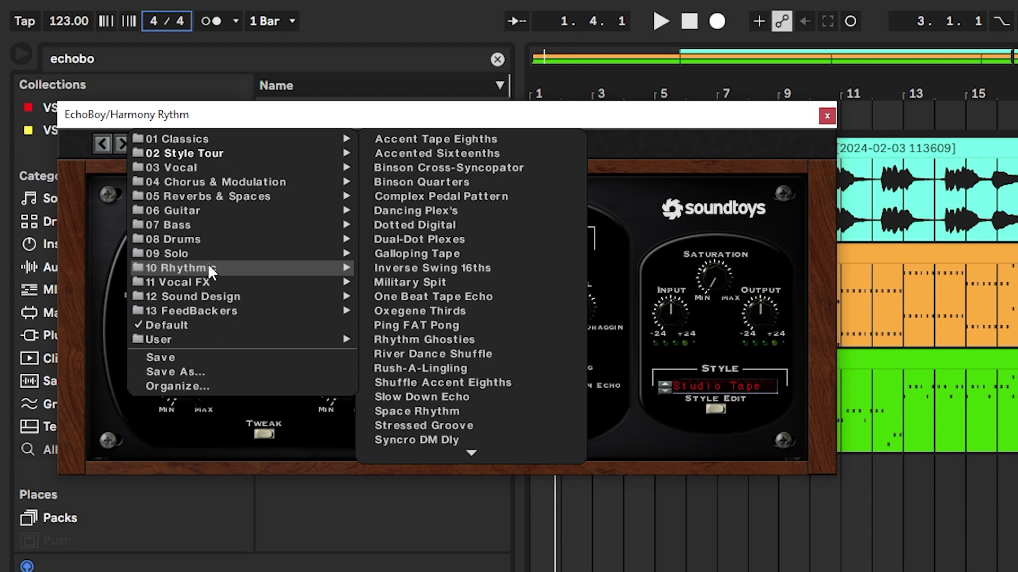
left_click(400, 142)
left_click(116, 143)
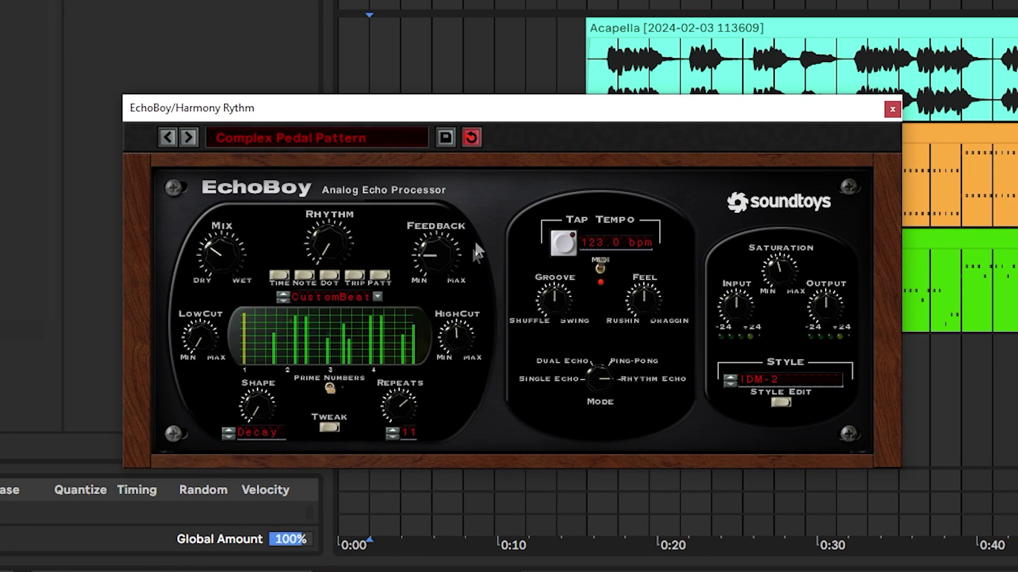
- Lower EchoBoy's feedback slightly and raise its mix on the Harmony Rythm track while auditioning, and close the effect window
key("space")
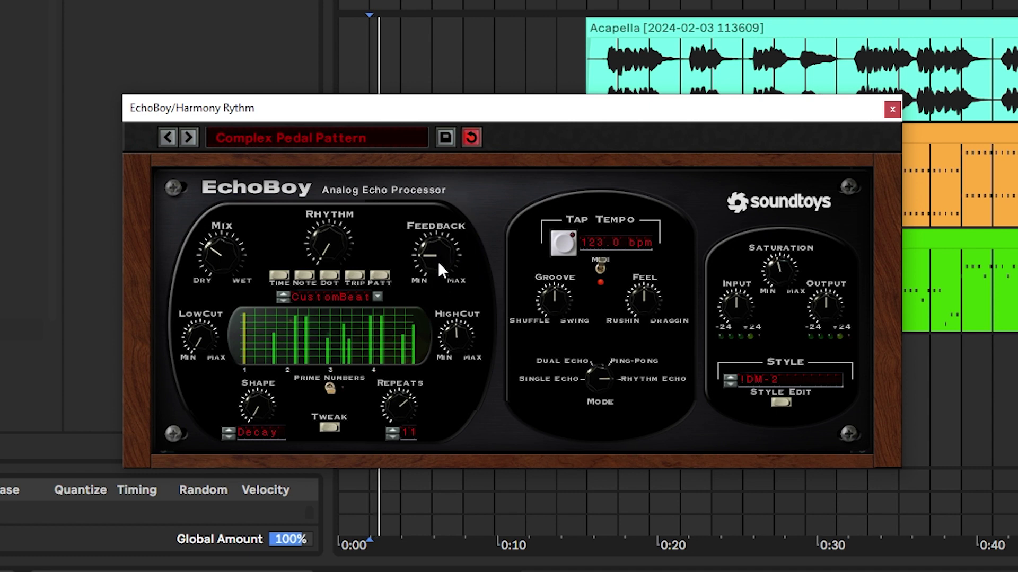
left_click_drag(439, 265, 379, 62)
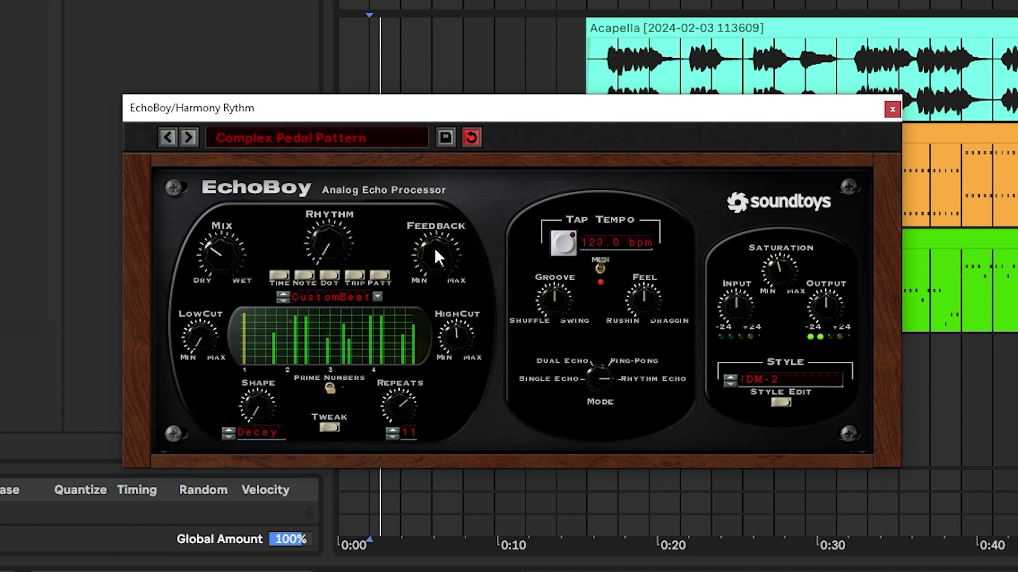
left_click_drag(436, 257, 419, 369)
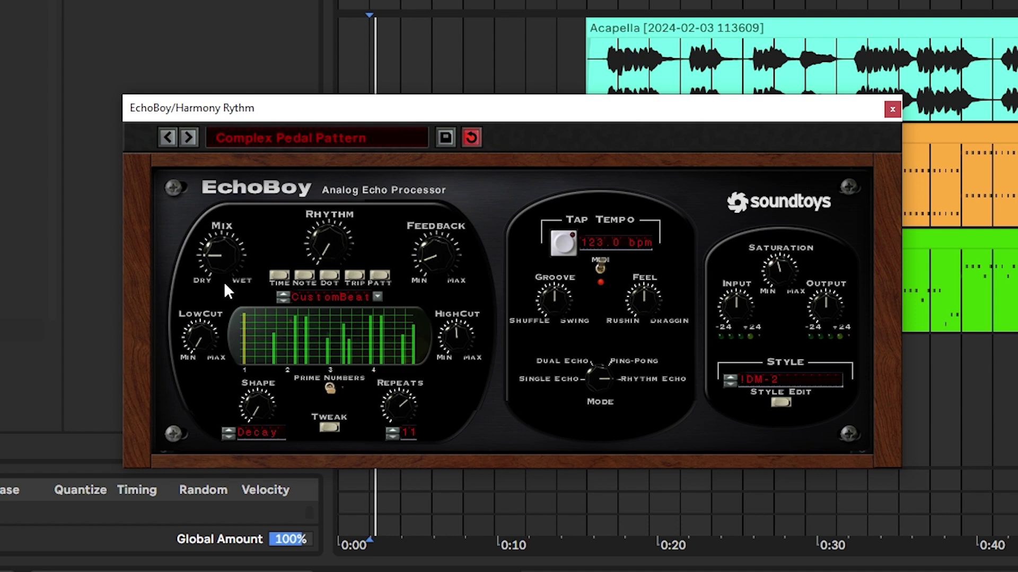
left_click_drag(224, 284, 224, 295)
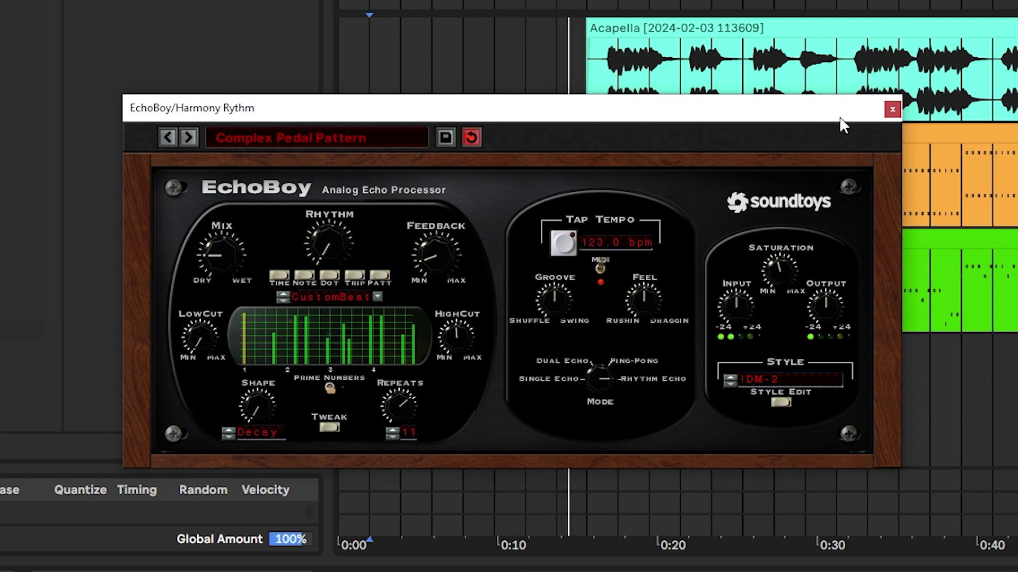
left_click(890, 110)
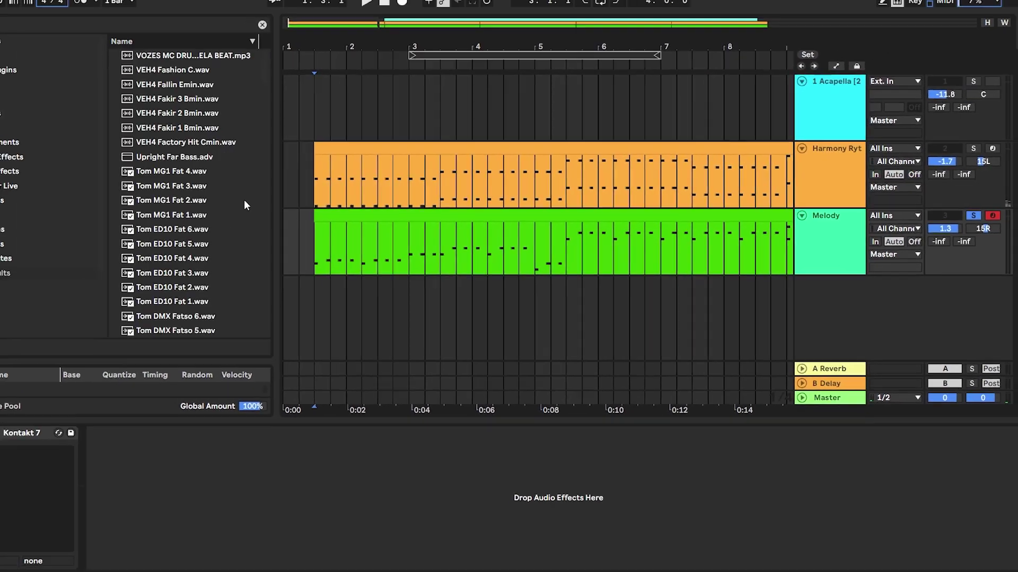
- Add FabFilter Pro-Q 3 to the Melody track with a low cut near 139 Hz, a 4.33 dB dip near 4578 Hz and a high cut
scroll(223, 196, "down", 6)
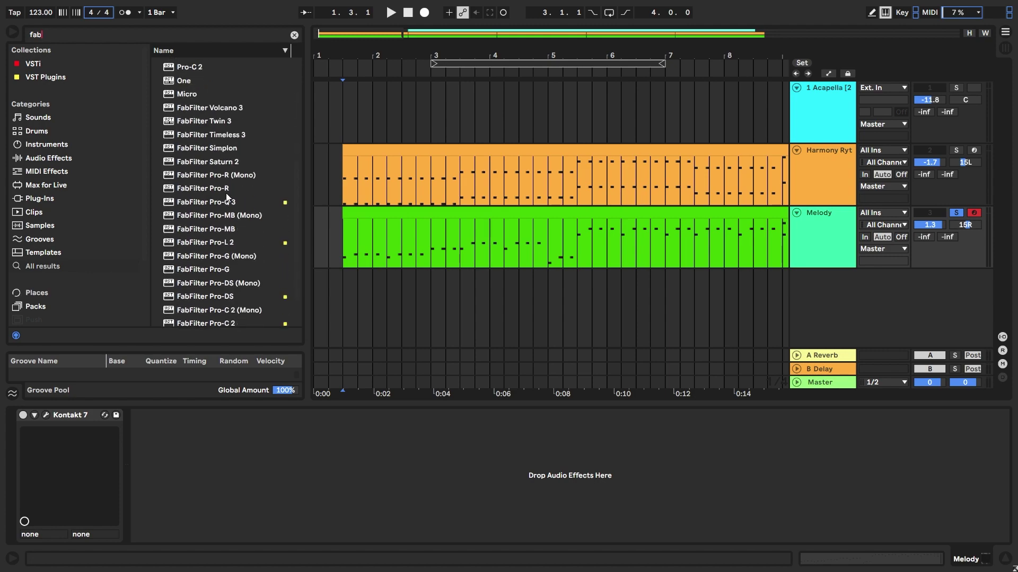
left_click_drag(222, 203, 368, 200)
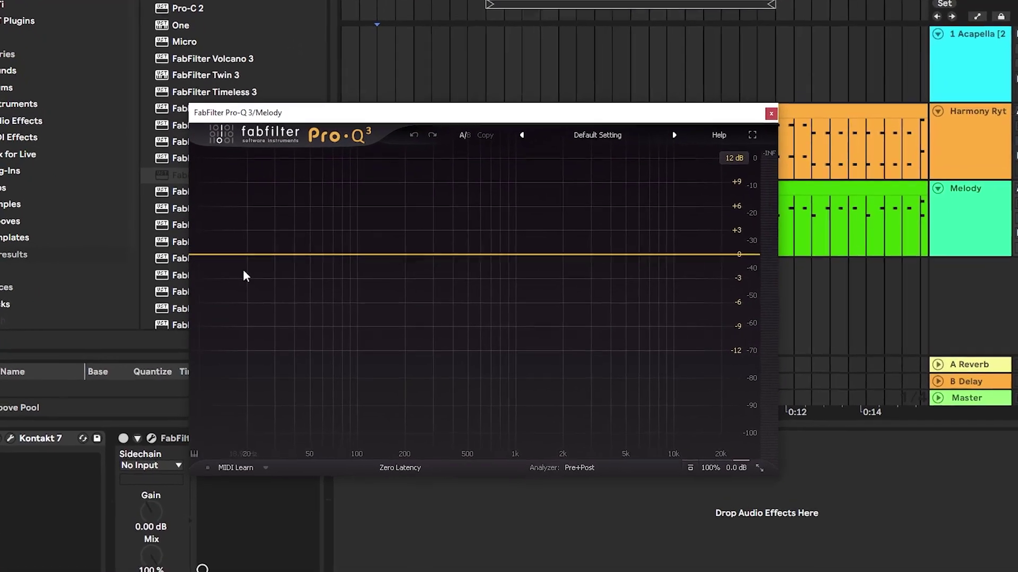
key("space")
left_click_drag(212, 266, 406, 249)
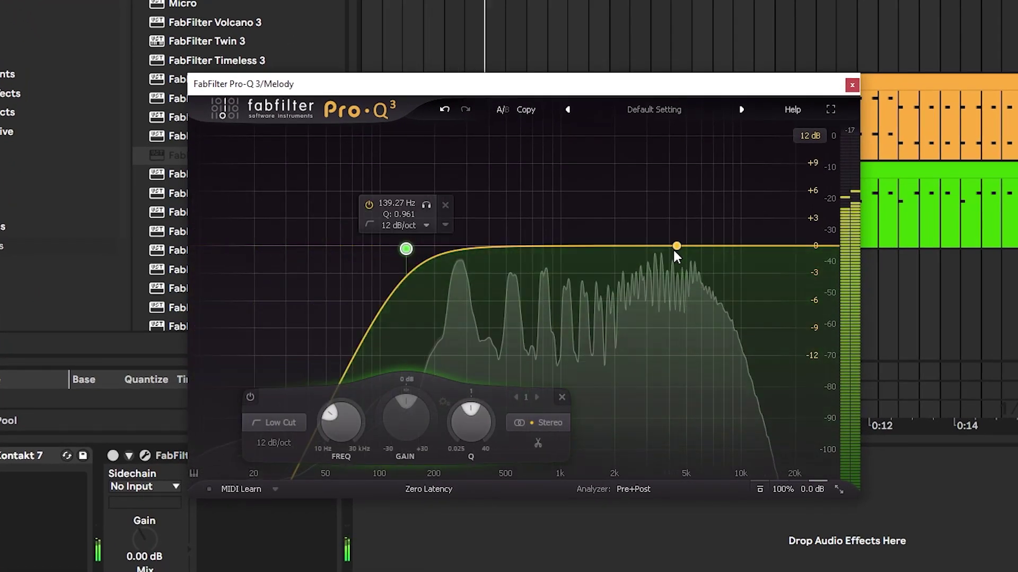
left_click_drag(673, 247, 679, 286)
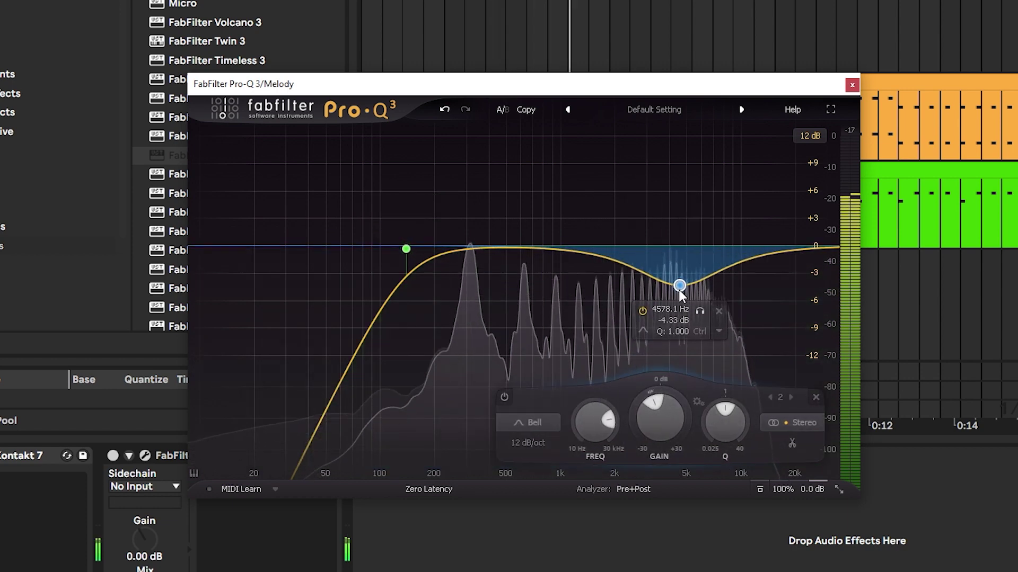
left_click_drag(812, 246, 738, 246)
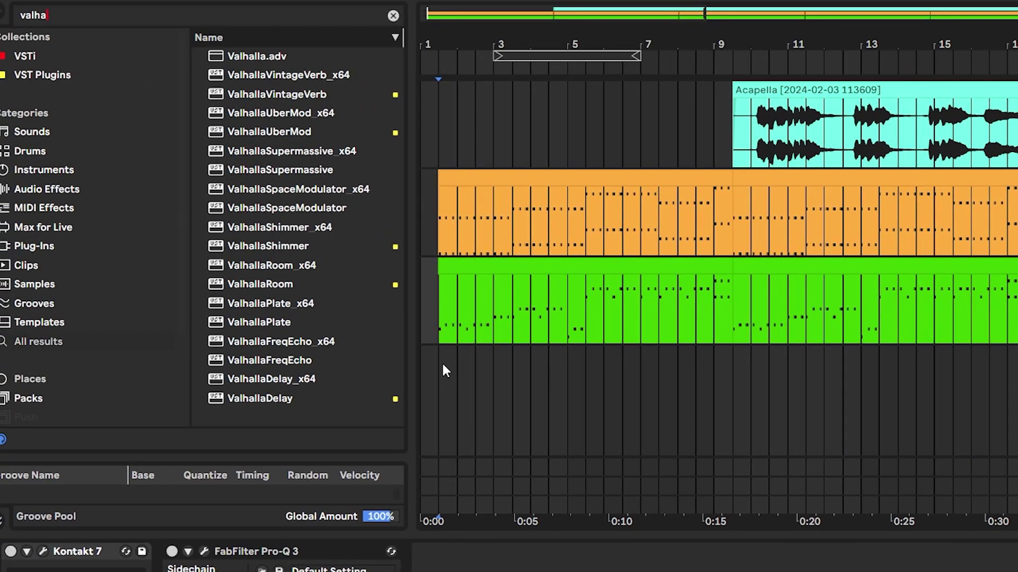
- Add ValhallaVintageVerb to the Melody track with mix at 33.6 %, high cut at 6740 Hz and low cut at 340 Hz
left_click_drag(278, 101, 472, 316)
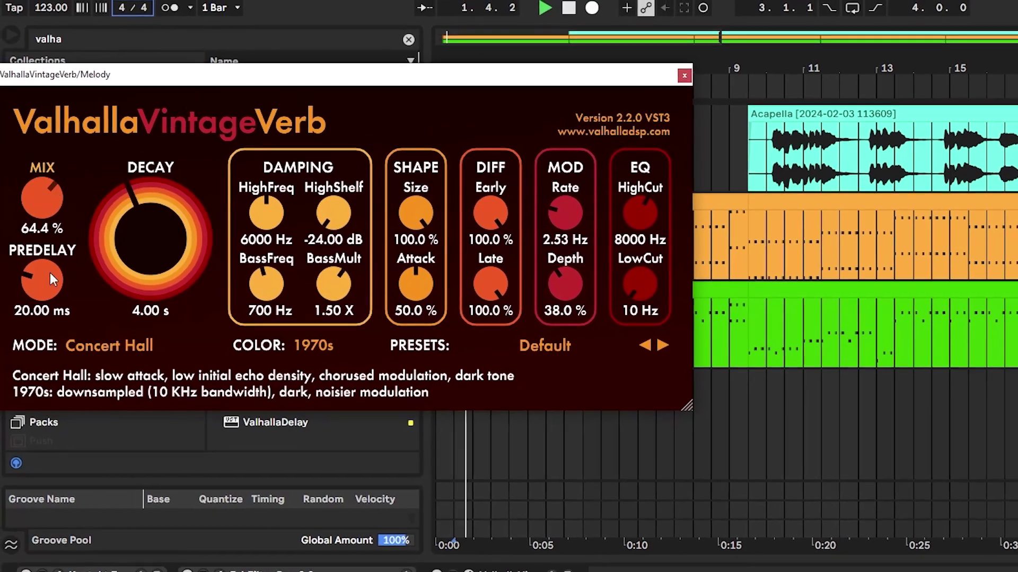
left_click_drag(50, 272, 48, 338)
mouse_move(48, 199)
left_mouse_down()
mouse_move(49, 174)
mouse_move(44, 196)
mouse_move(46, 181)
mouse_move(35, 194)
left_mouse_up()
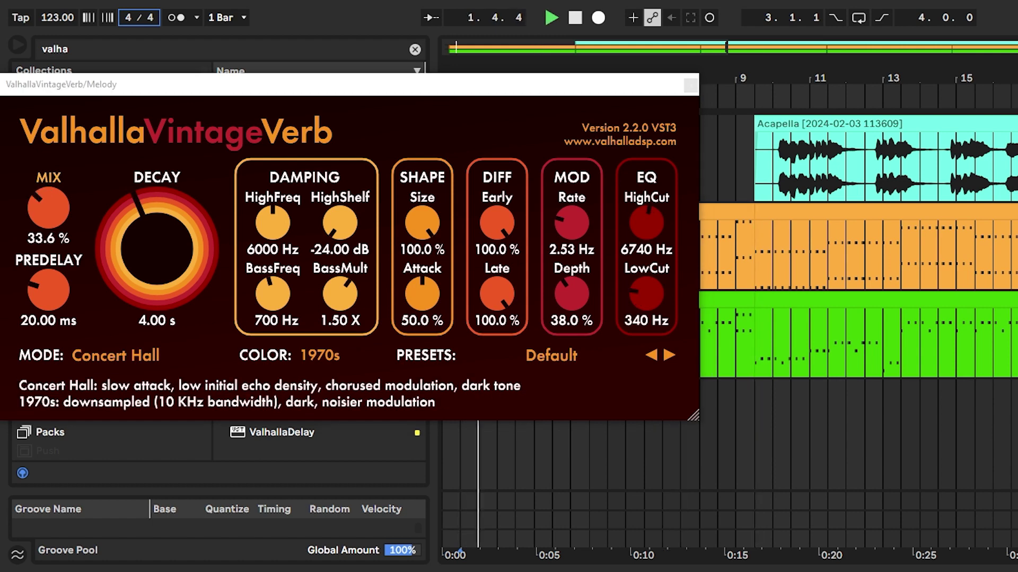
left_click(691, 86)
- Create an empty eight-bar MIDI clip on the new MIDI track, spanning 1.3.1 to 9.3.1
scroll(545, 271, "down", 3)
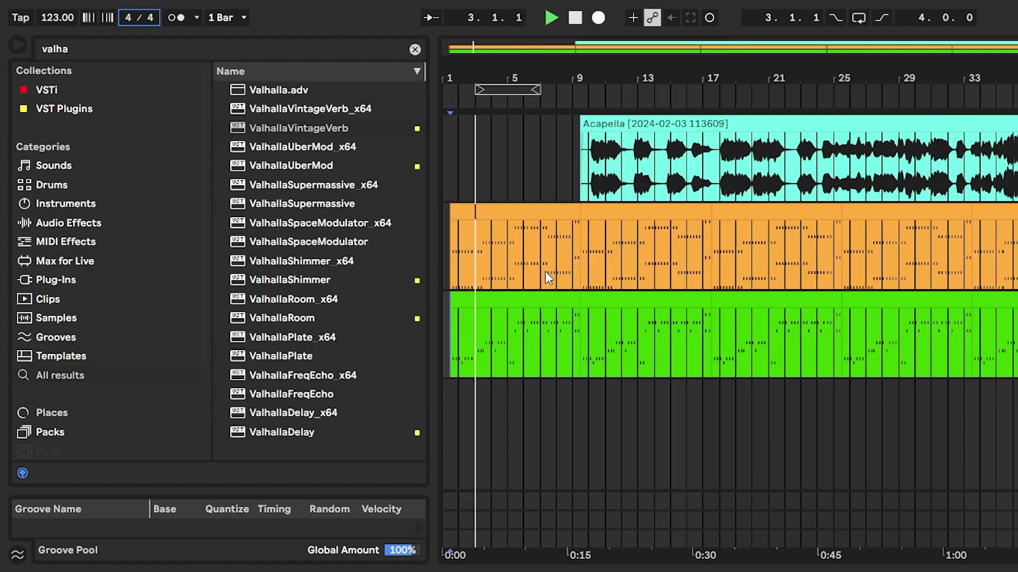
scroll(445, 266, "up", 3)
scroll(448, 266, "up", 2)
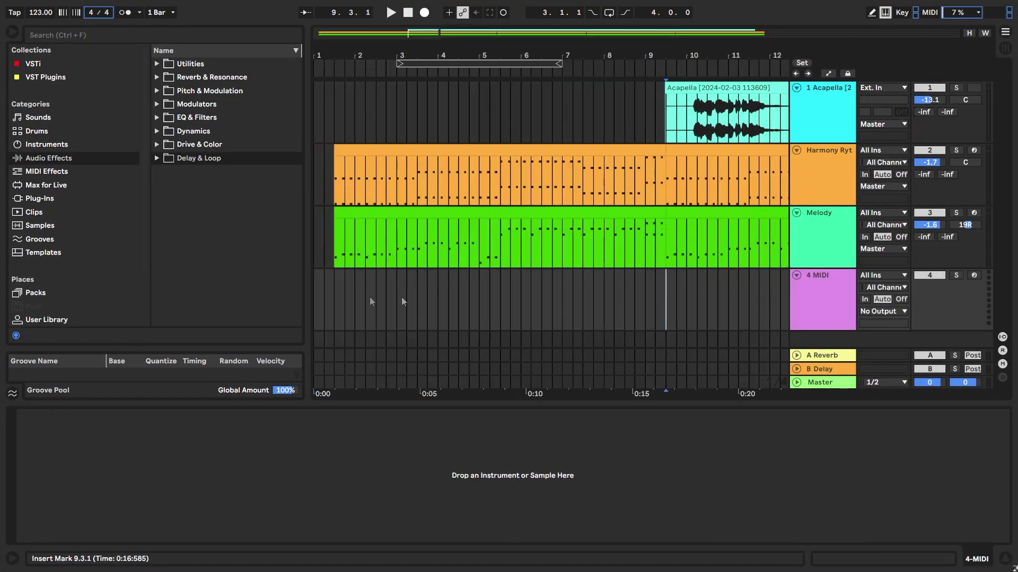
left_click(334, 296, "shift")
key("ctrl+shift+m")
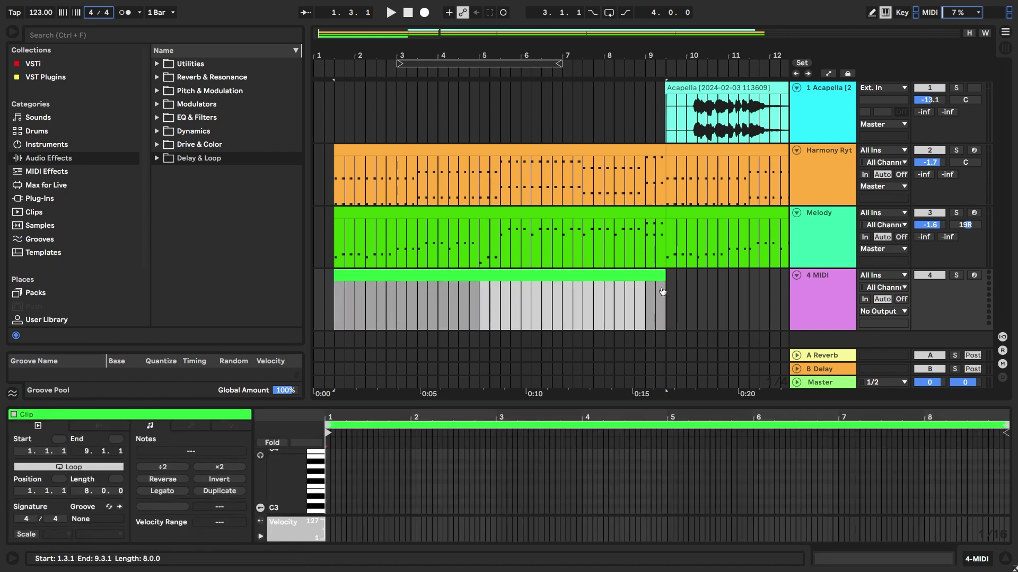
left_click_drag(436, 405, 467, 292)
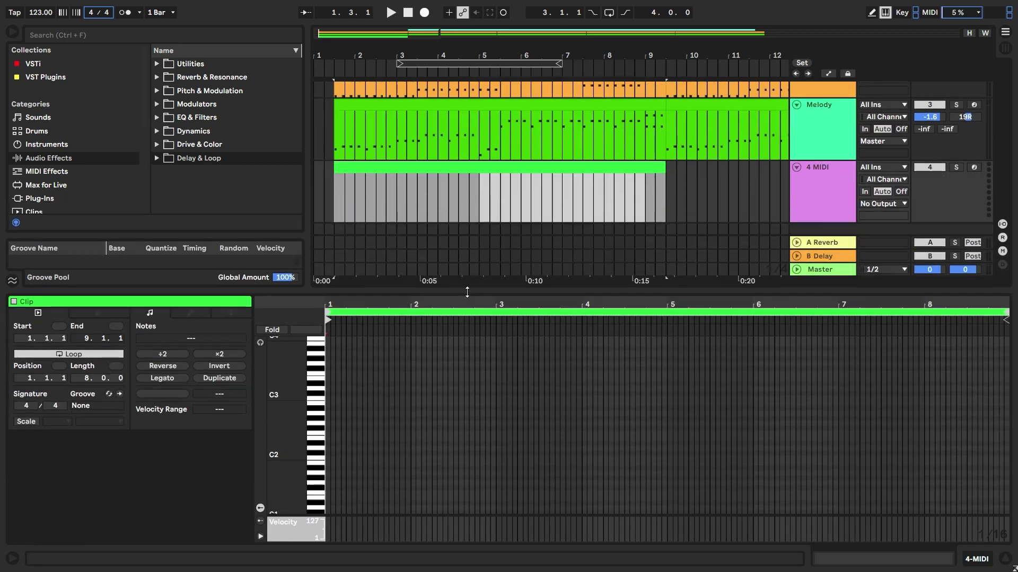
left_click_drag(386, 299, 387, 390)
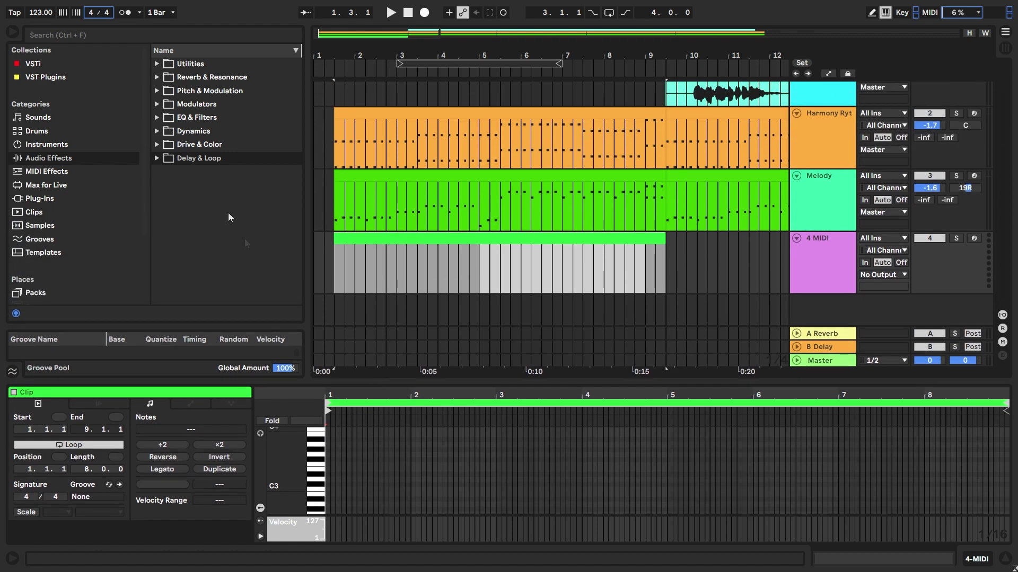
- Load Kontakt 7 on the new MIDI track with the Formanta P432 instrument and set its sound to piano
key("ctrl+f")
type("konta")
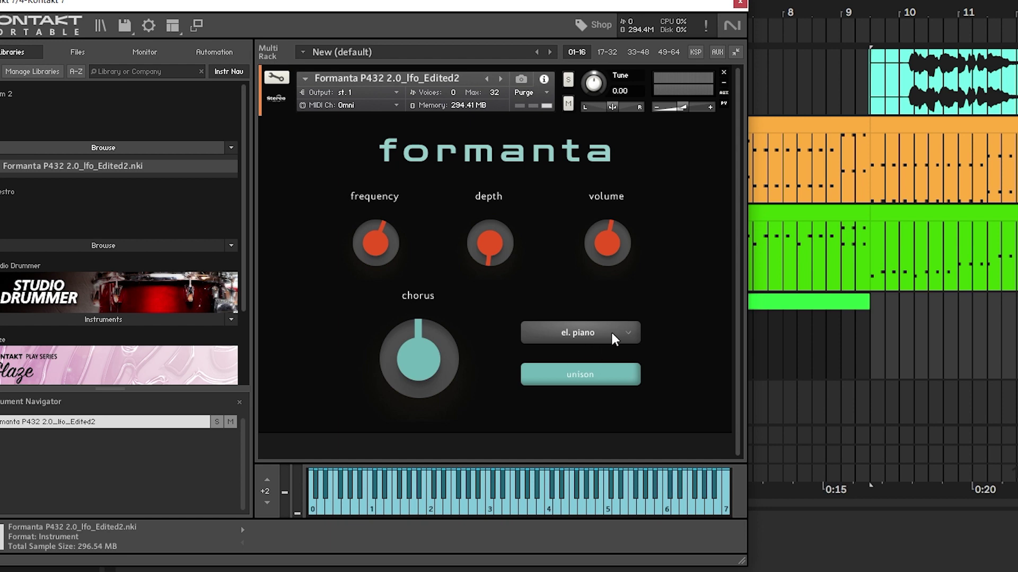
left_click(615, 338)
left_click(598, 288)
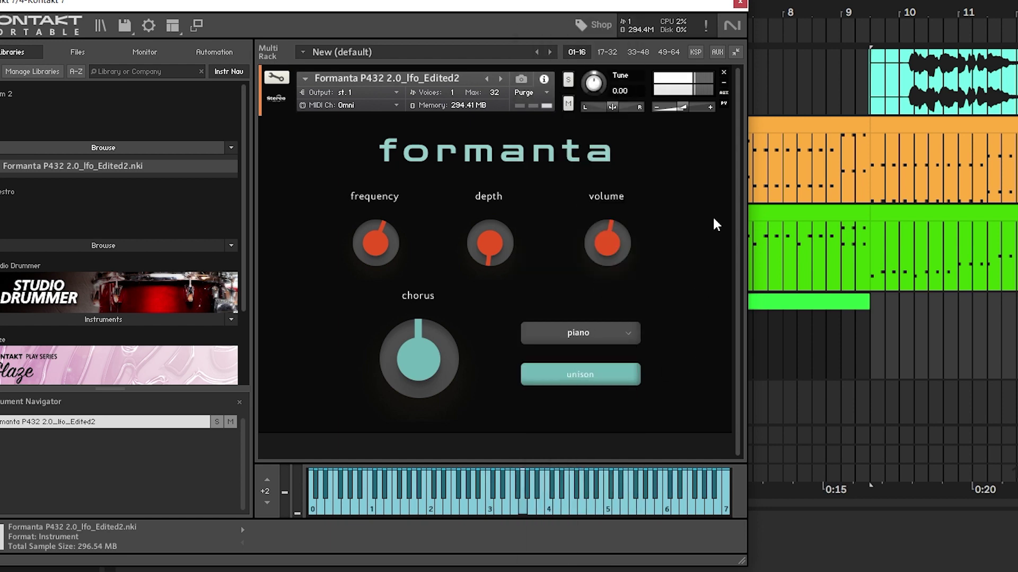
left_click(740, 3)
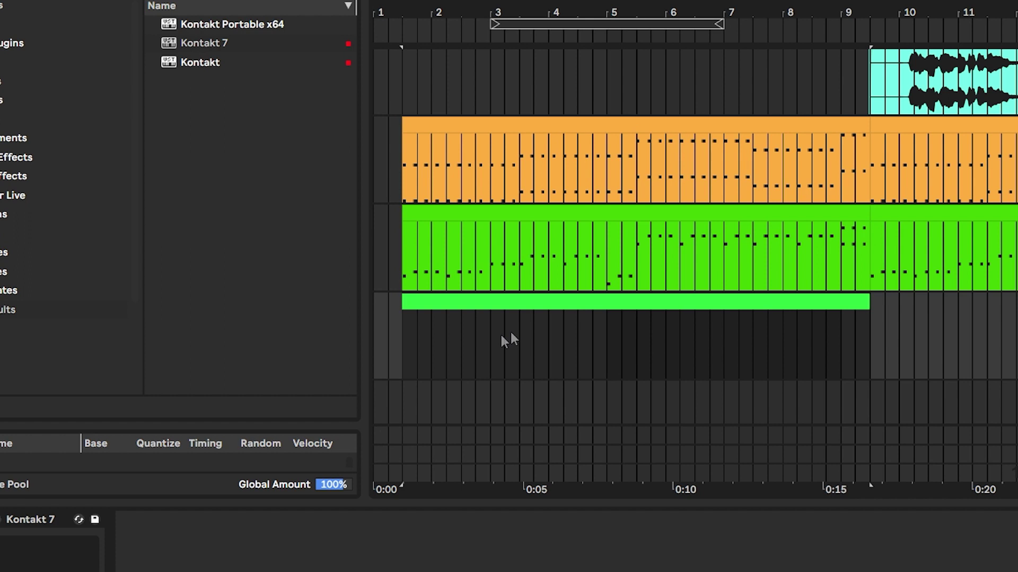
- Copy the first Melody clip onto the new Kontakt 7 track at 1.3.1, replacing the empty clip there
left_click(413, 305)
left_click(430, 213)
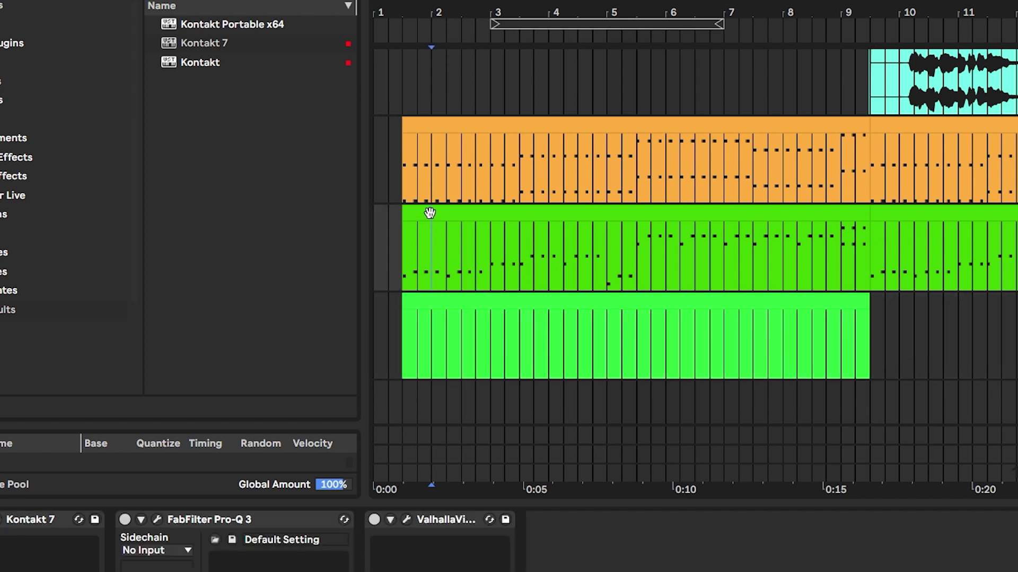
left_click(430, 212)
left_click(407, 334)
key("ctrl+v")
left_click(425, 298)
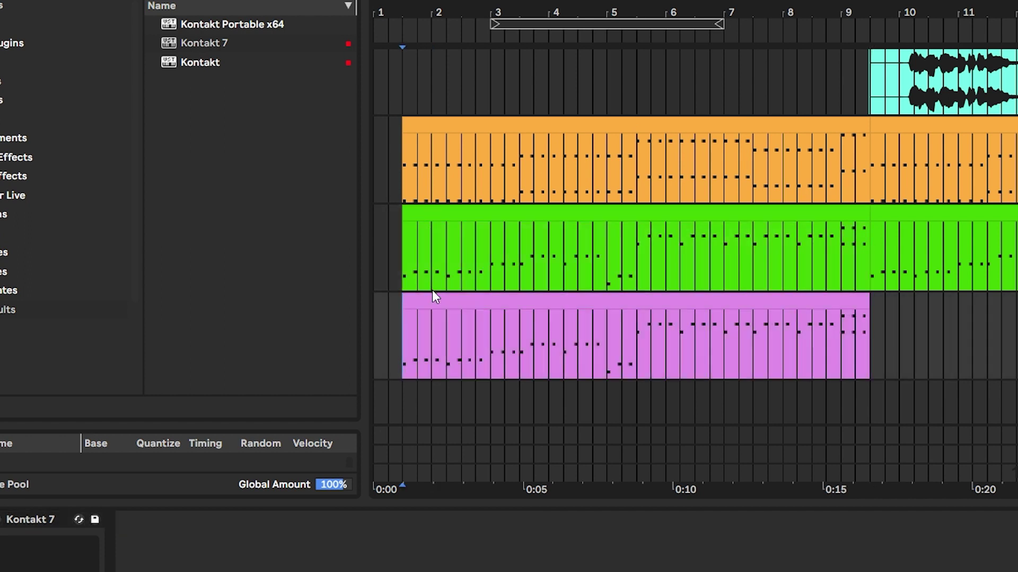
- Open the copied clip's notes and thin the part by deleting the repeated upper notes, keeping only the lower note that starts each group
left_click(431, 298)
double_click(432, 298)
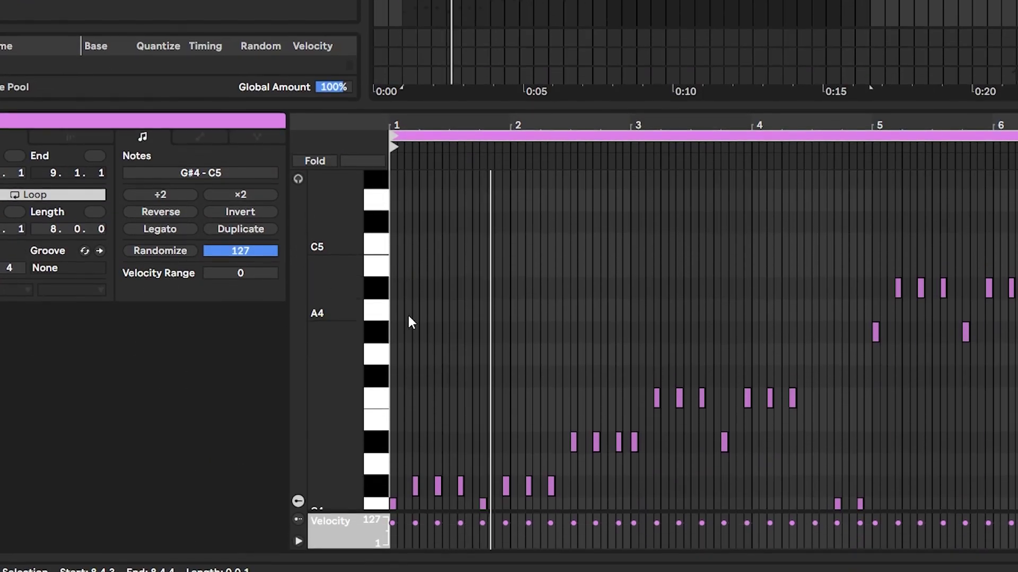
left_click_drag(414, 322, 478, 368)
key("Delete")
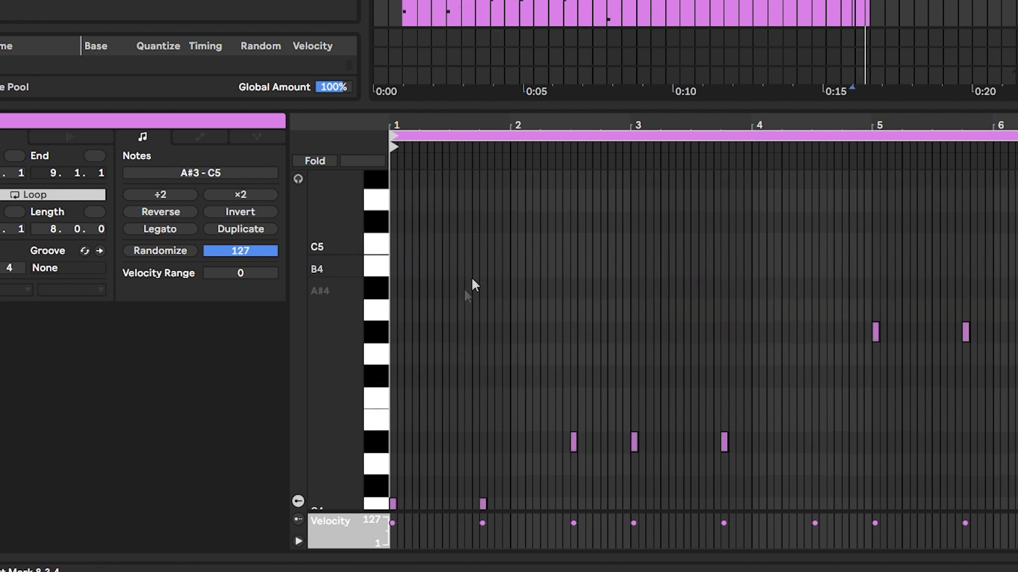
scroll(471, 281, "down", 5)
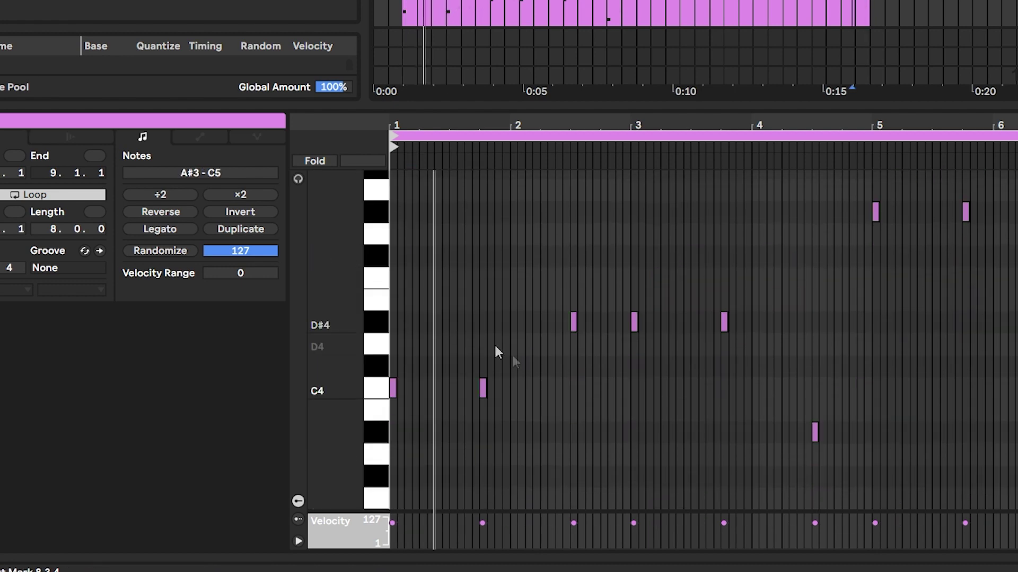
scroll(509, 357, "down", 2)
scroll(419, 315, "up", 3)
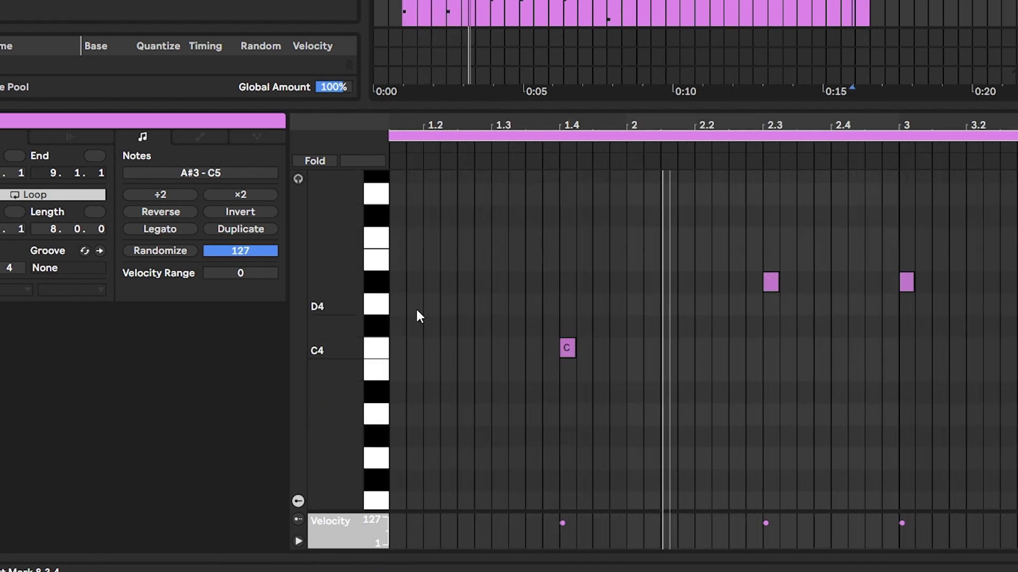
scroll(822, 310, "down", 3)
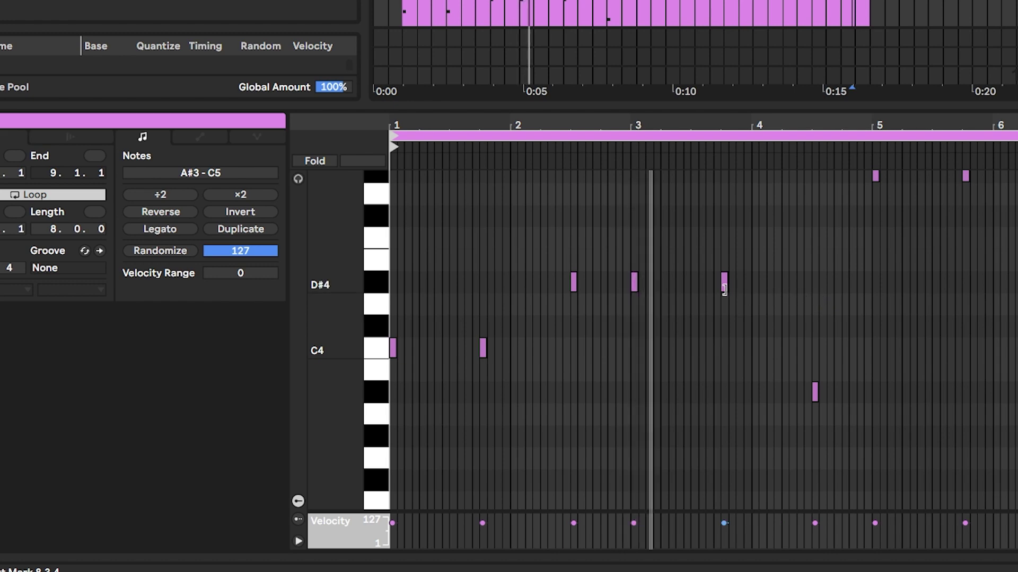
scroll(727, 286, "up", 4)
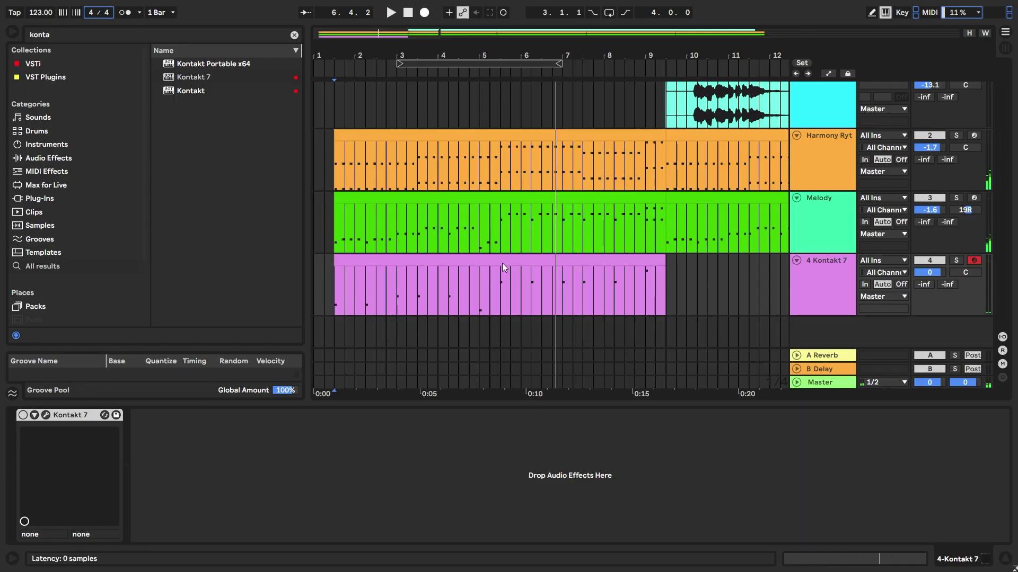
- Change the Formanta sound on the Kontakt 7 track to cosmic and audition it with the other parts
key("ctrl+alt+p")
left_click(469, 281)
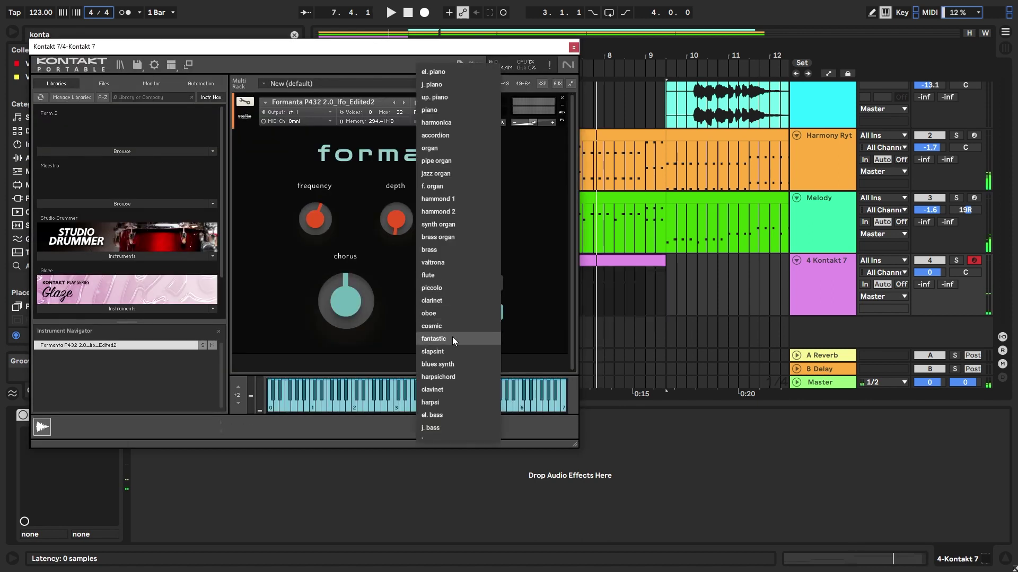
left_click(443, 325)
key("space")
left_click(476, 284)
left_click(536, 286)
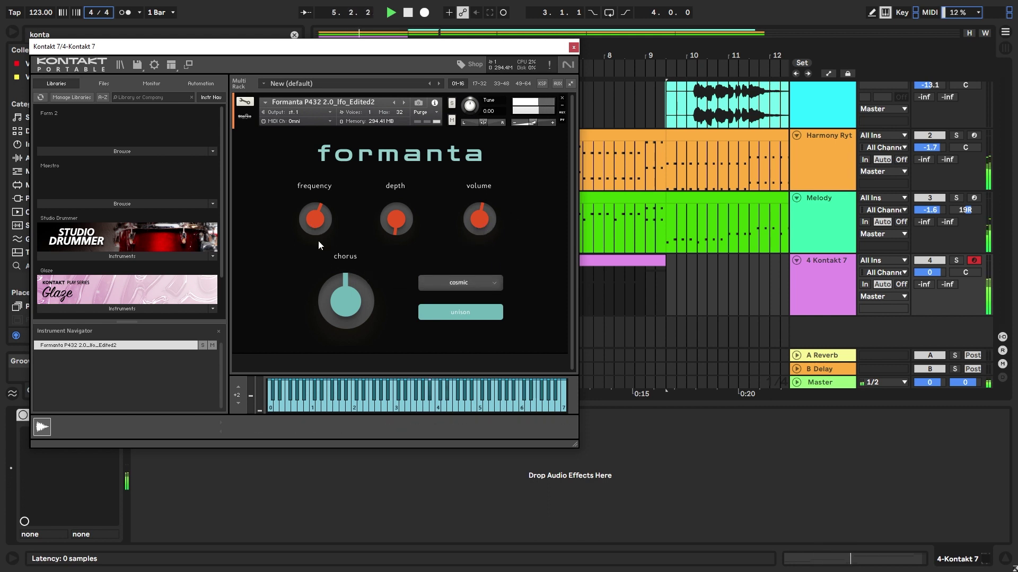
key("space")
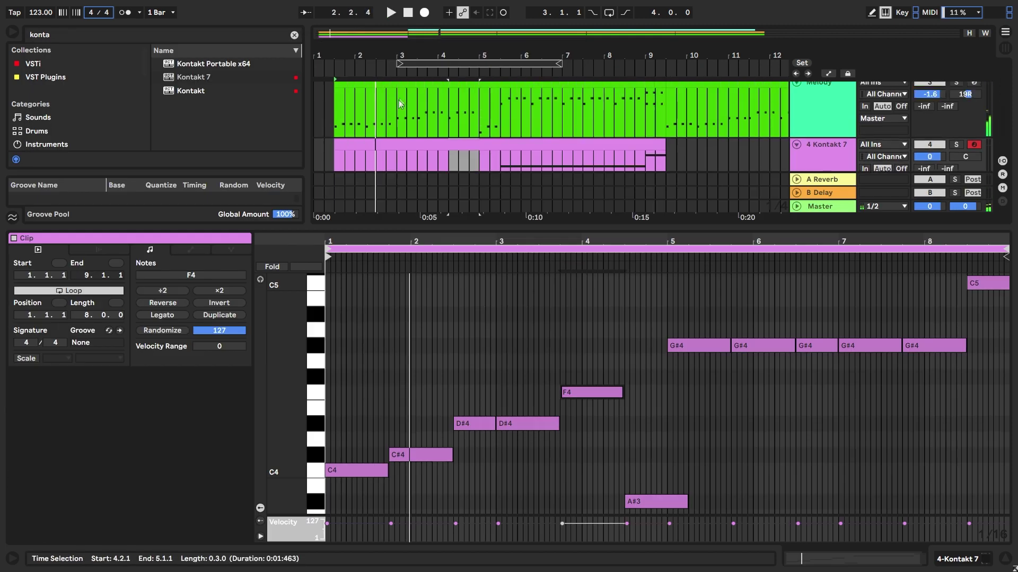
- Play the arrangement and compare the Melody clip's notes with the sustained notes in the Kontakt 7 clip
left_click(400, 82)
key("space")
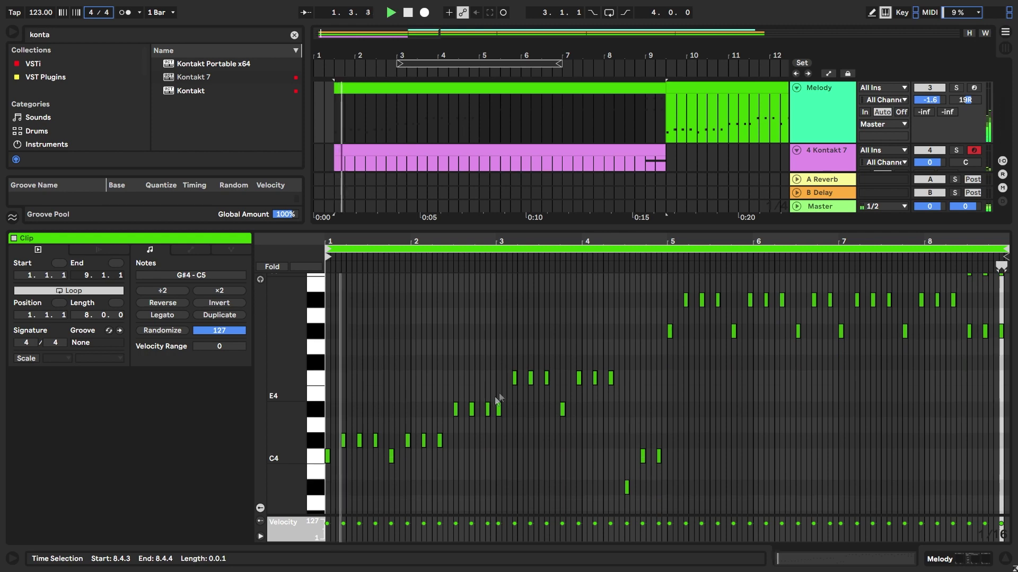
scroll(436, 164, "down", 2)
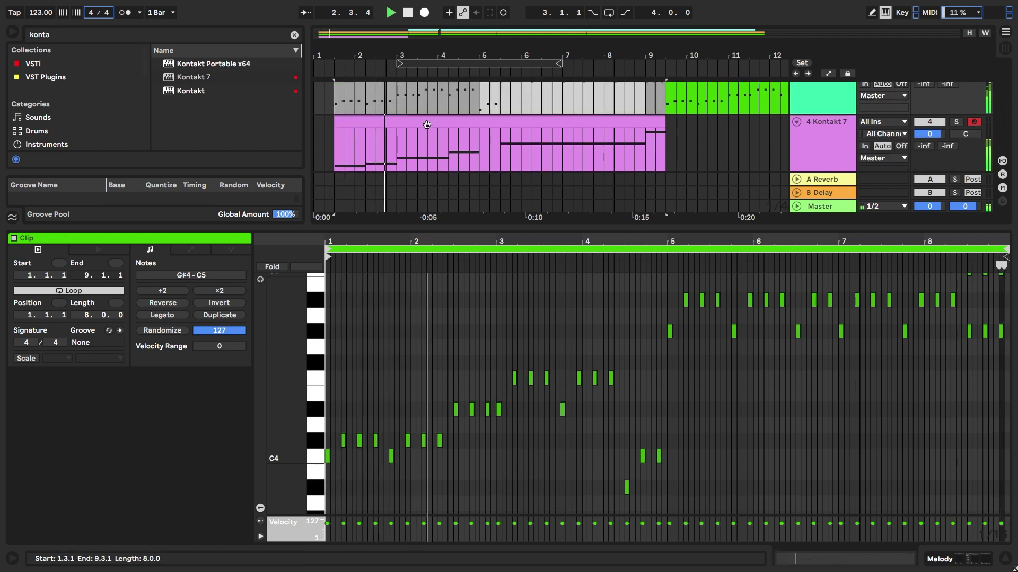
left_click(426, 121)
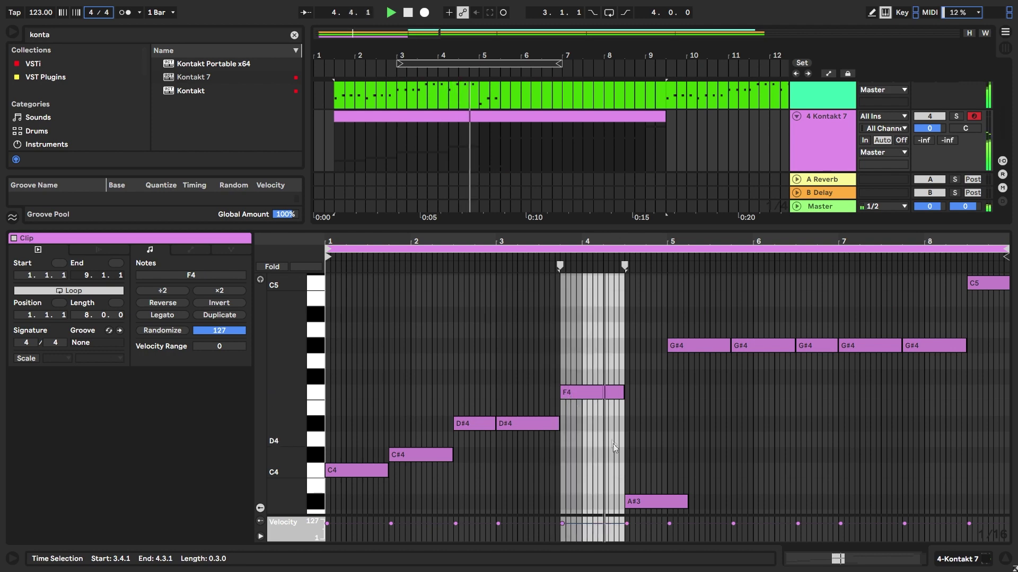
scroll(705, 405, "up", 3)
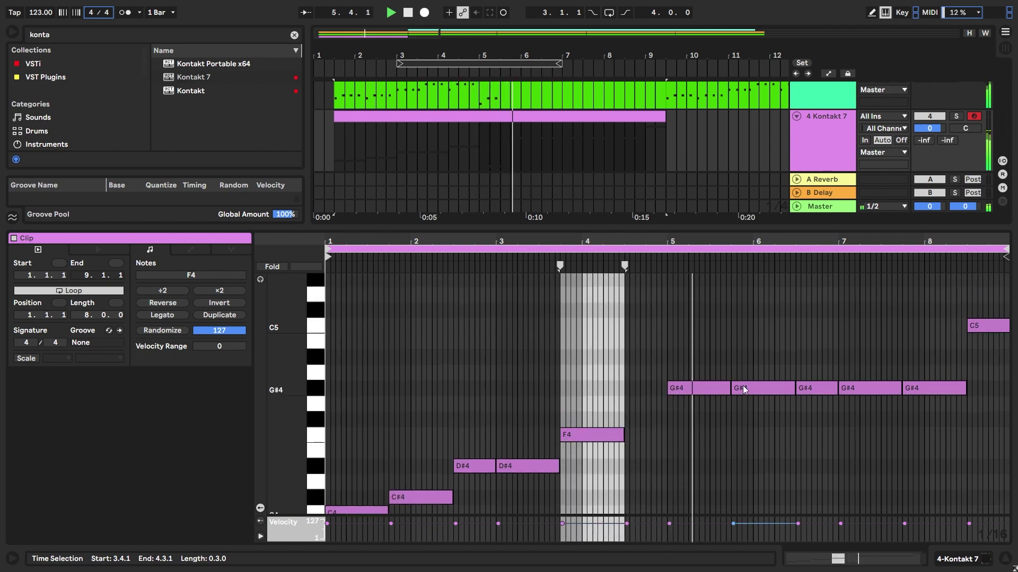
- Raise the G#4 notes at 5.4.1 and 7.4.1 in the Kontakt 7 clip to A#4
left_click_drag(742, 385, 747, 357)
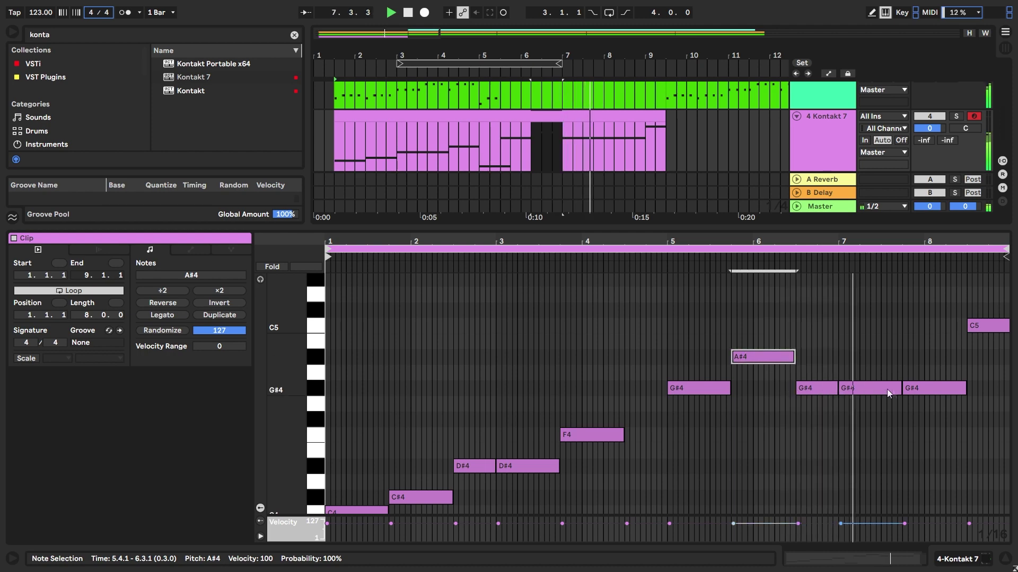
left_click(919, 388)
left_click_drag(917, 385, 919, 354)
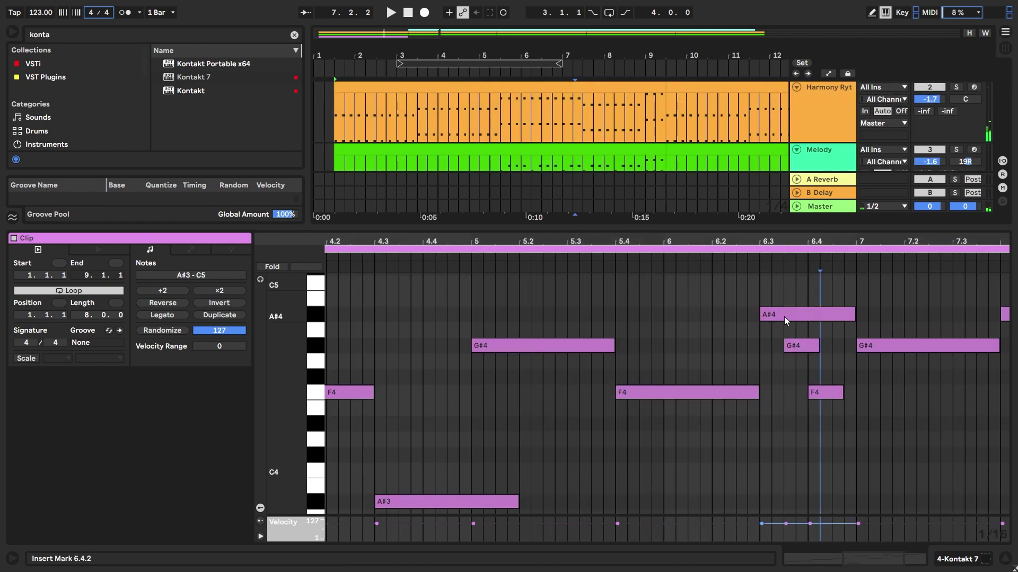
- Move the short G#4 to start at 6.3.4 and the short F4 to start at 6.4.3, auditioning the clip
left_click_drag(793, 354, 805, 354)
key("space")
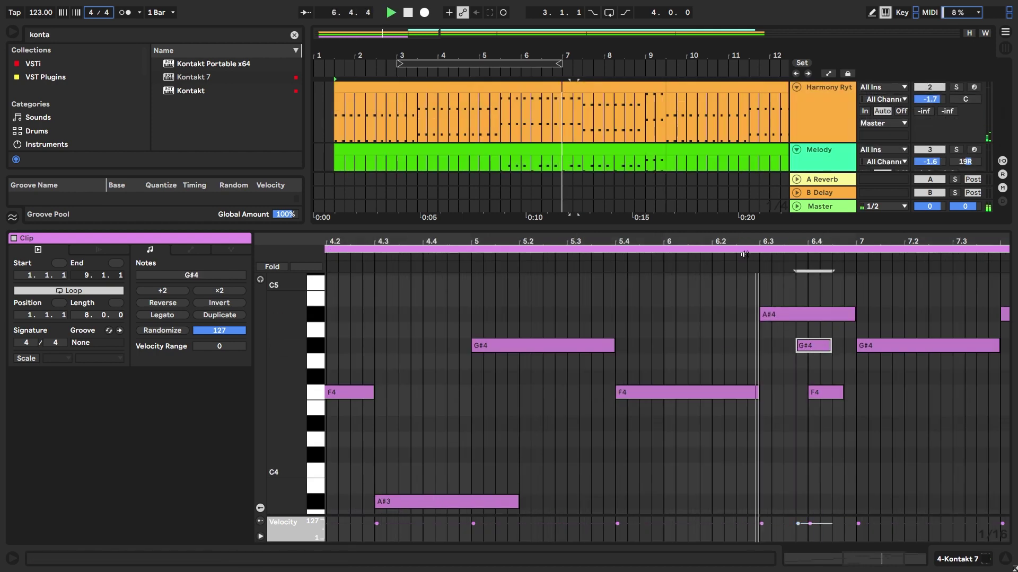
key("space")
left_click_drag(829, 396, 852, 397)
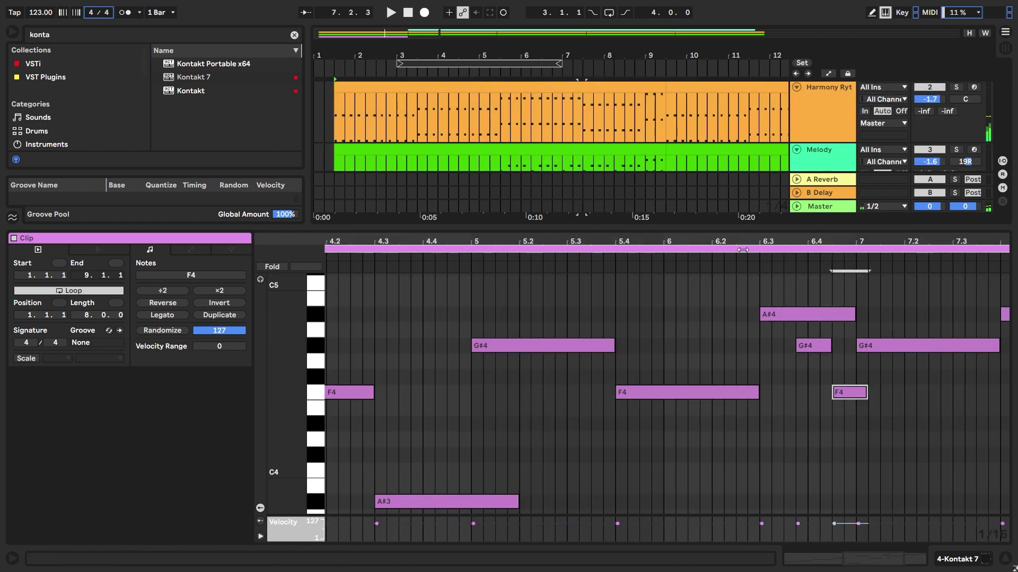
left_click(745, 251)
left_click(745, 253)
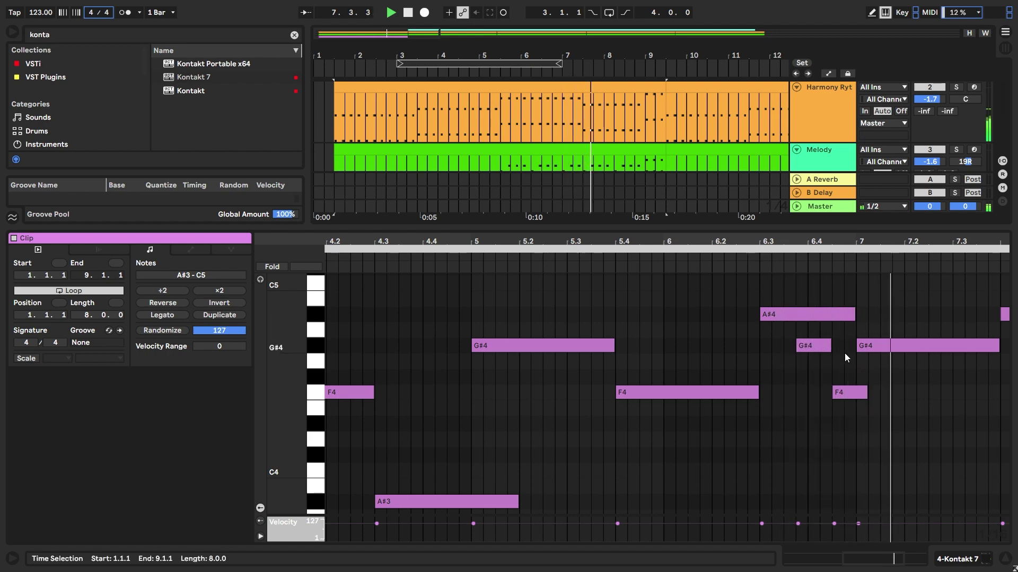
- Shorten the A#4 at 6.3.1 to end at 6.3.4 and the F4 at 6.4.3 to end at 7.1.1
left_click(848, 314)
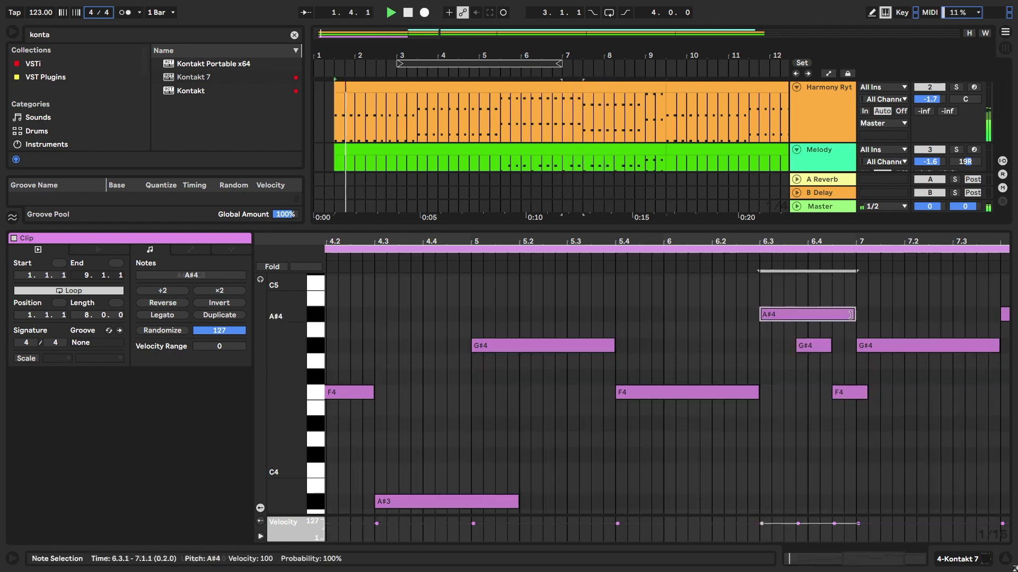
left_click_drag(851, 315, 801, 321)
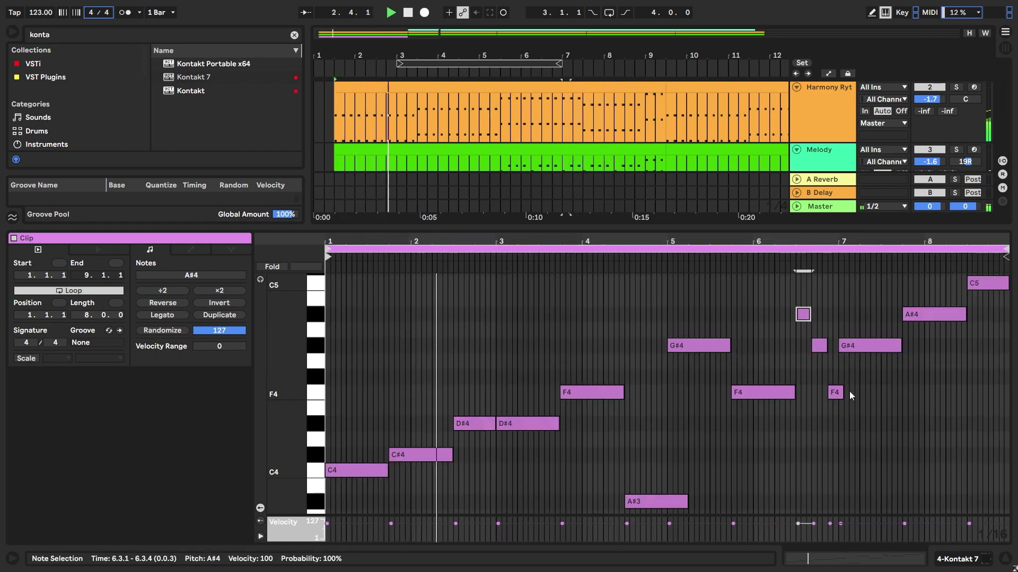
left_click_drag(837, 392, 823, 392)
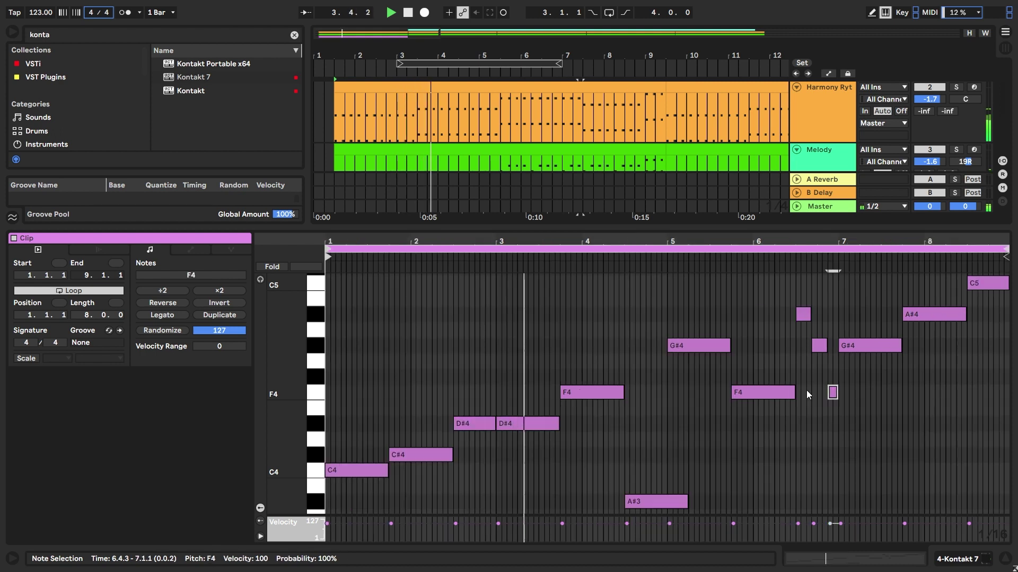
- Play through the Kontakt 7 clip and check the edited notes up to the closing C5
scroll(806, 390, "down", 5)
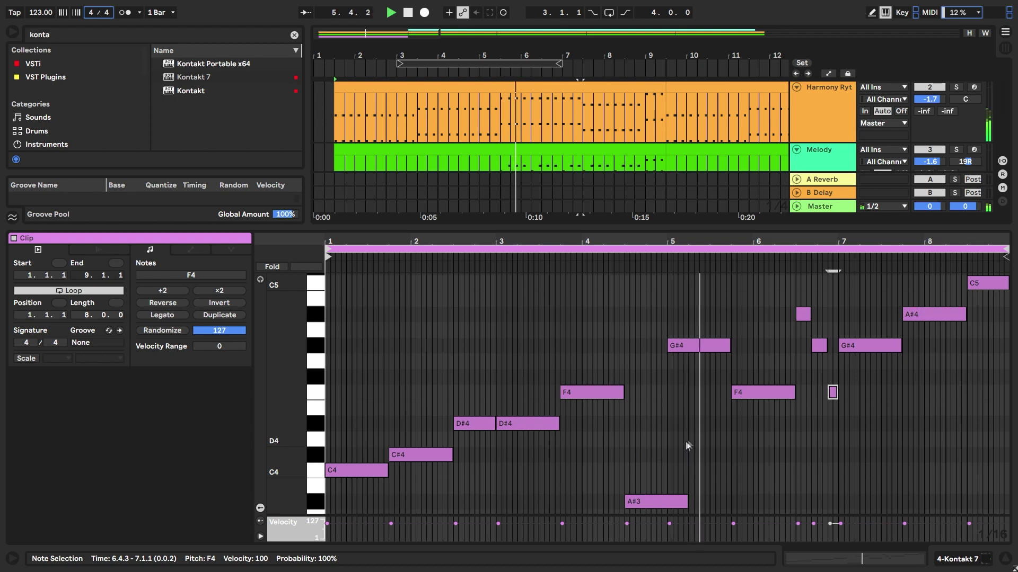
scroll(829, 387, "up", 5)
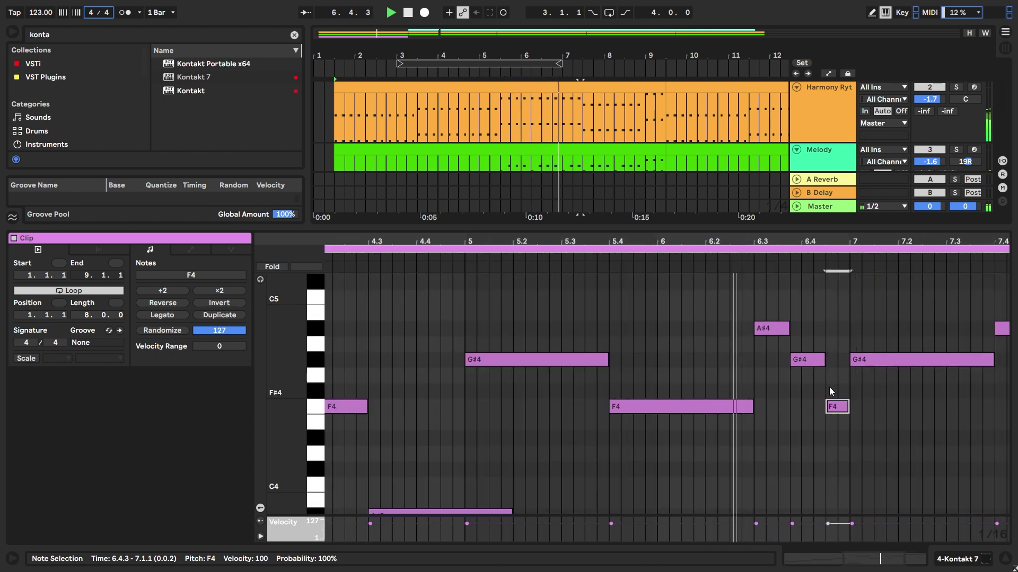
scroll(829, 387, "down", 5)
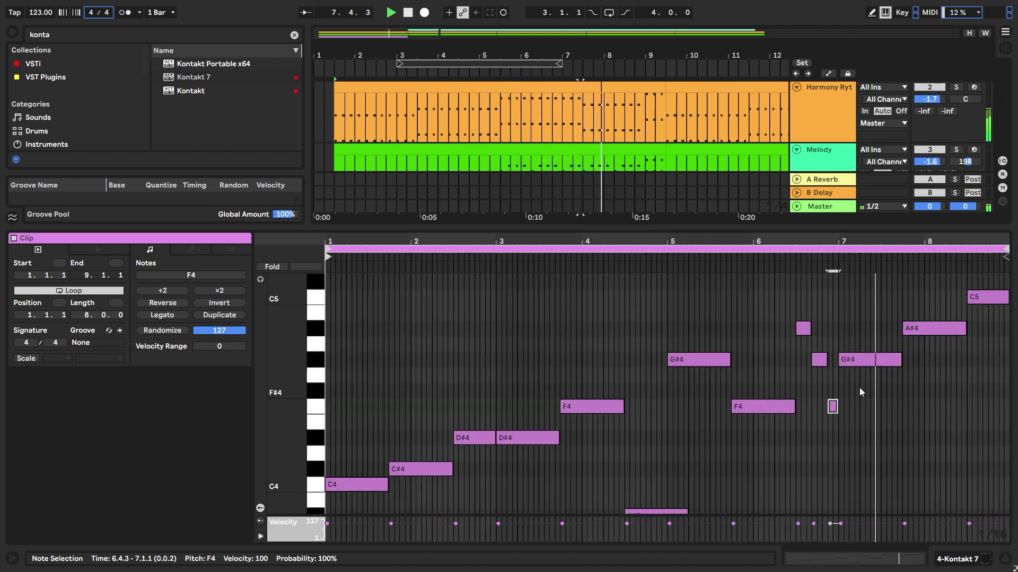
left_click(984, 297)
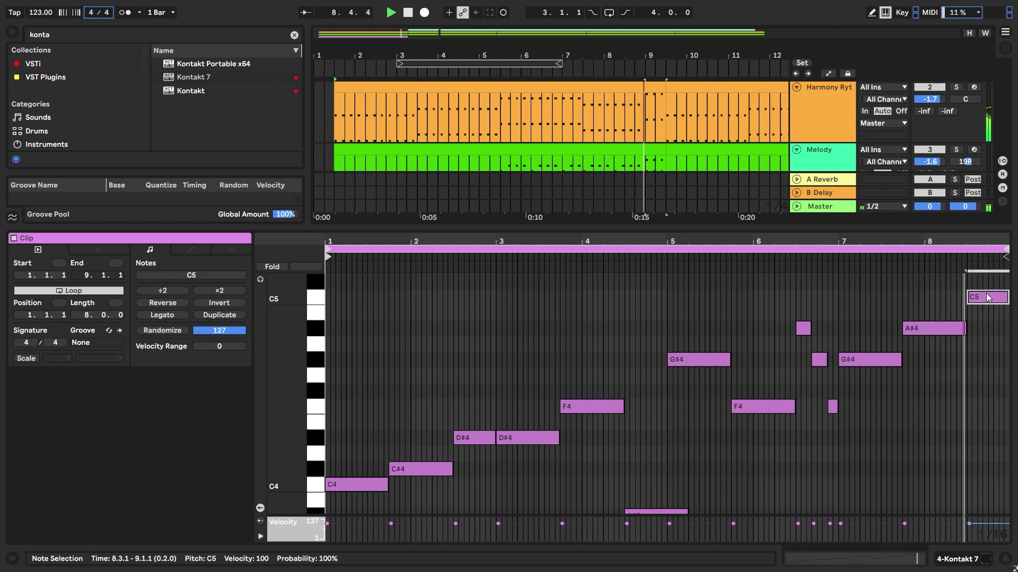
key("space")
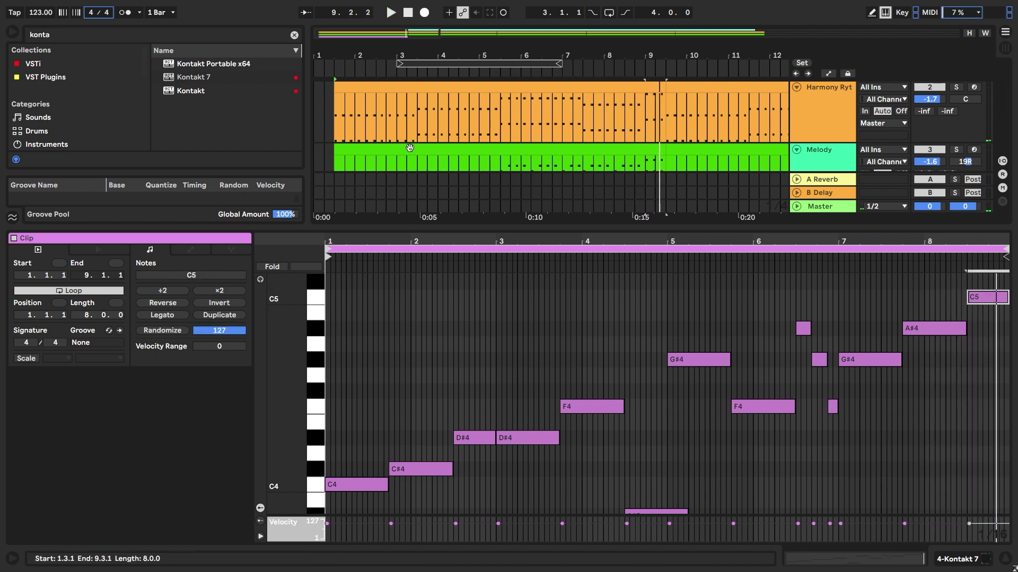
- Return to 1.3.1 on the Kontakt 7 track, search the browser for fab, and add FabFilter Pro-Q 3 to the track
scroll(380, 157, "down", 5)
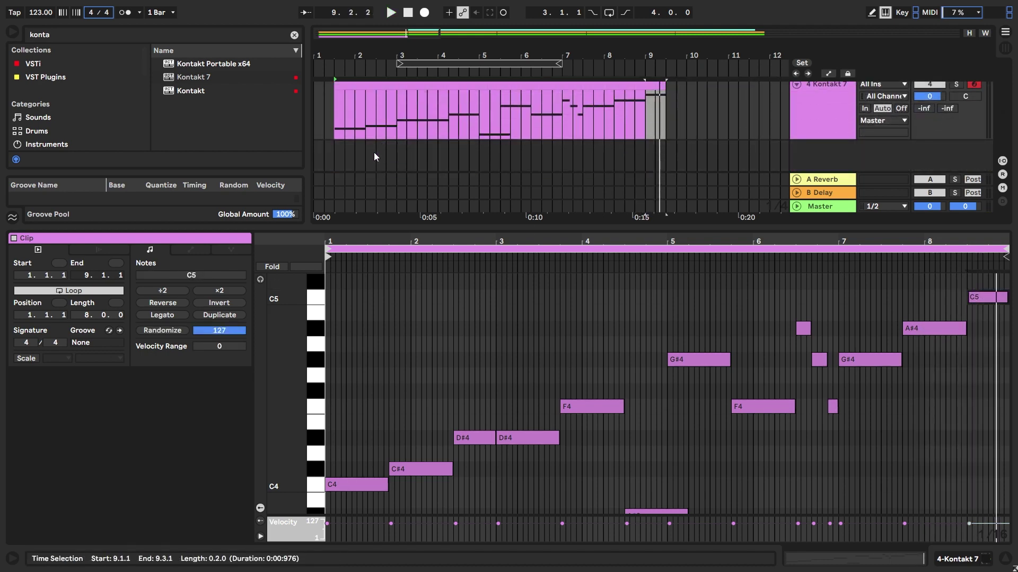
left_click(332, 122)
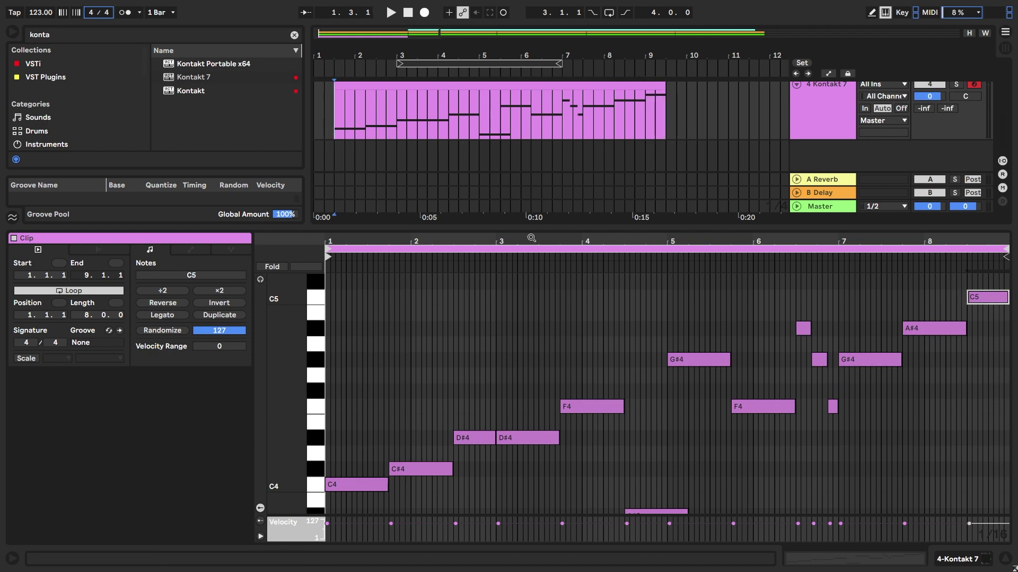
left_click_drag(525, 228, 455, 483)
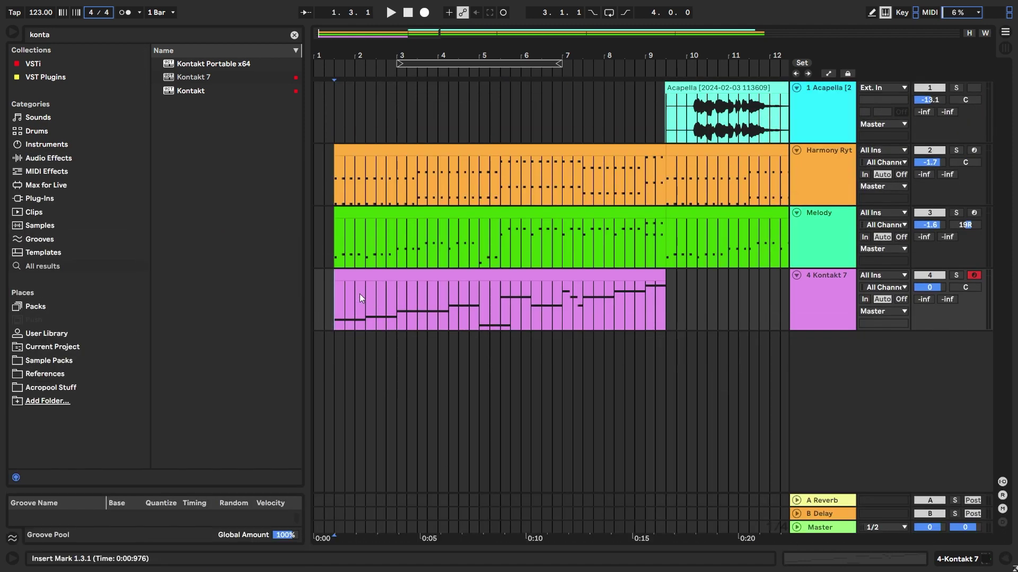
key("ctrl+f")
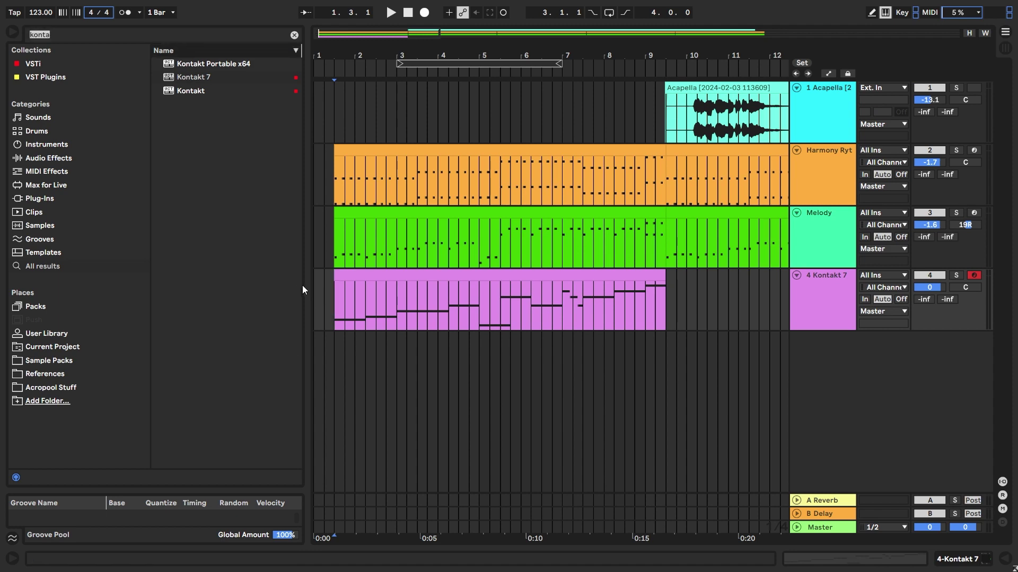
type("fab")
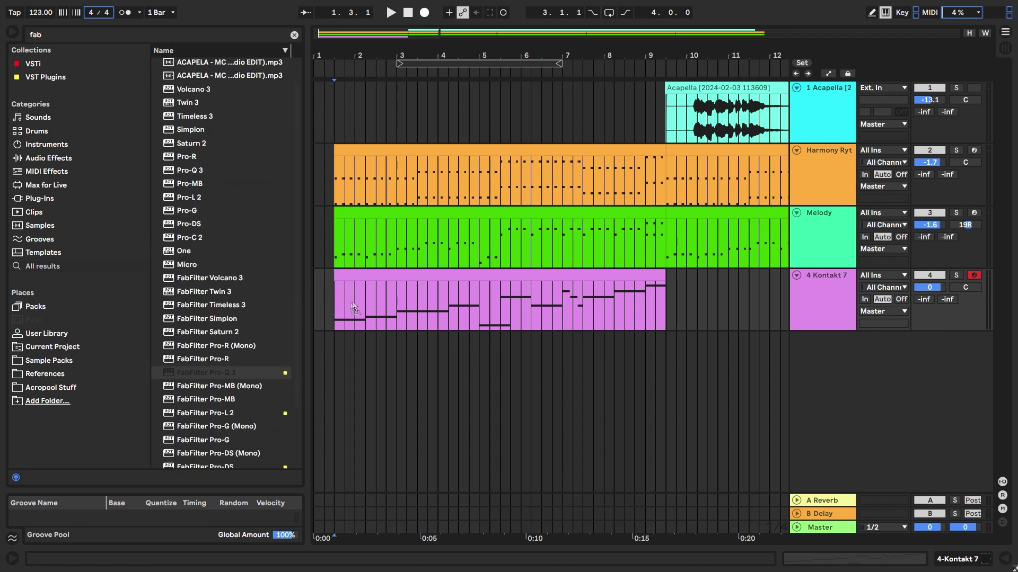
left_click(345, 304)
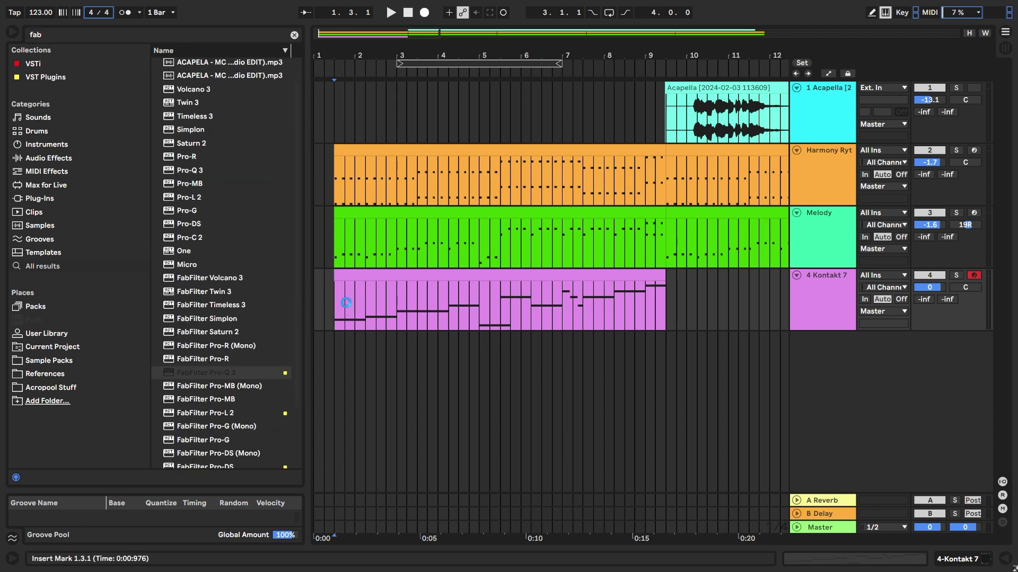
left_click_drag(353, 294, 354, 297)
- Create a low cut at about 41 Hz and a high cut at about 7448 Hz in Pro-Q 3 while auditioning the clip
left_click_drag(45, 167, 120, 183)
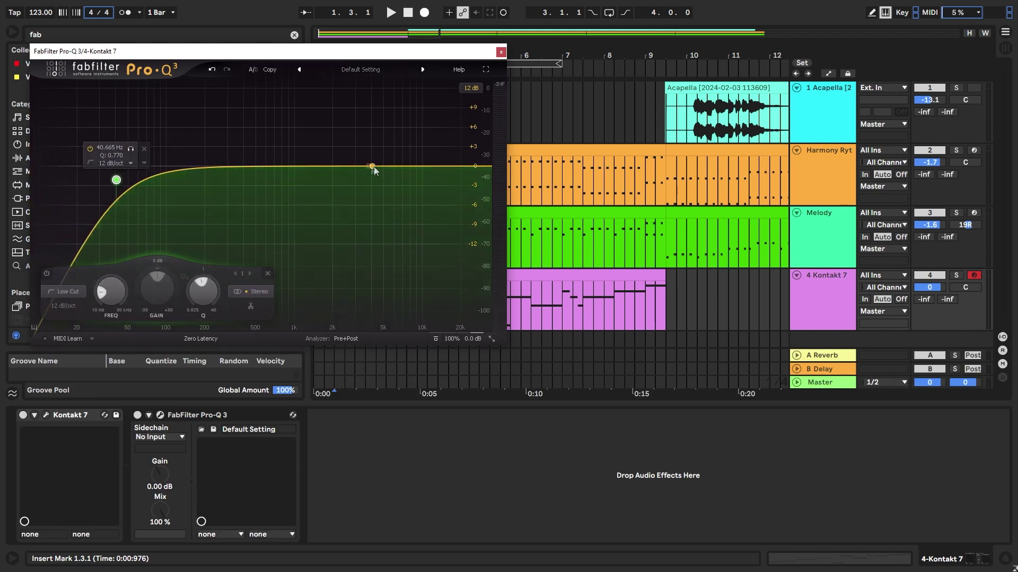
key("space")
left_click_drag(482, 168, 411, 168)
left_click(621, 278)
key("space")
key("space")
- Set the high cut's slope to 6 dB/oct, readjust its frequency, and audition the Kontakt 7 part
scroll(403, 168, "up", 5)
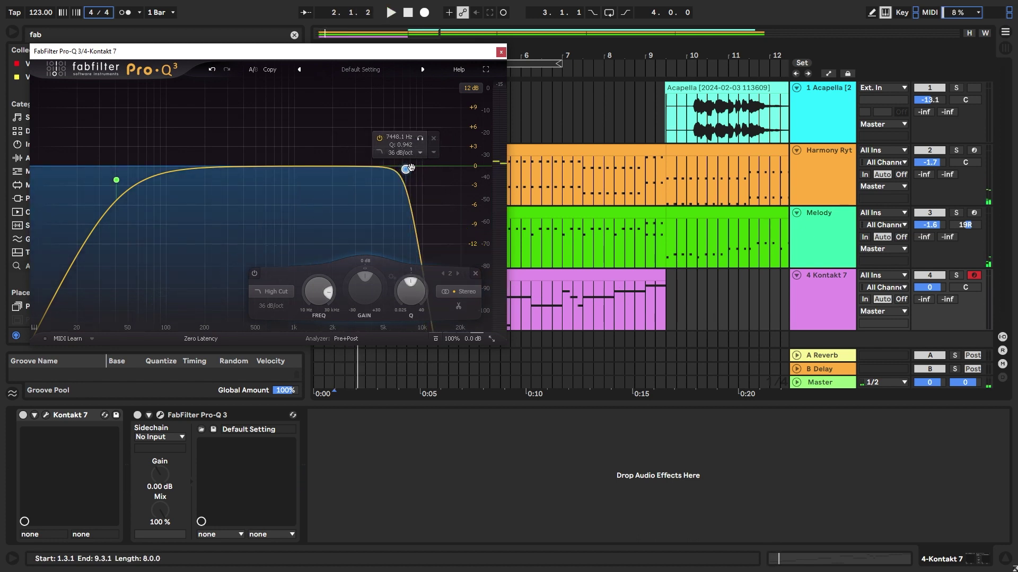
scroll(411, 168, "down", 4)
scroll(411, 168, "up", 1)
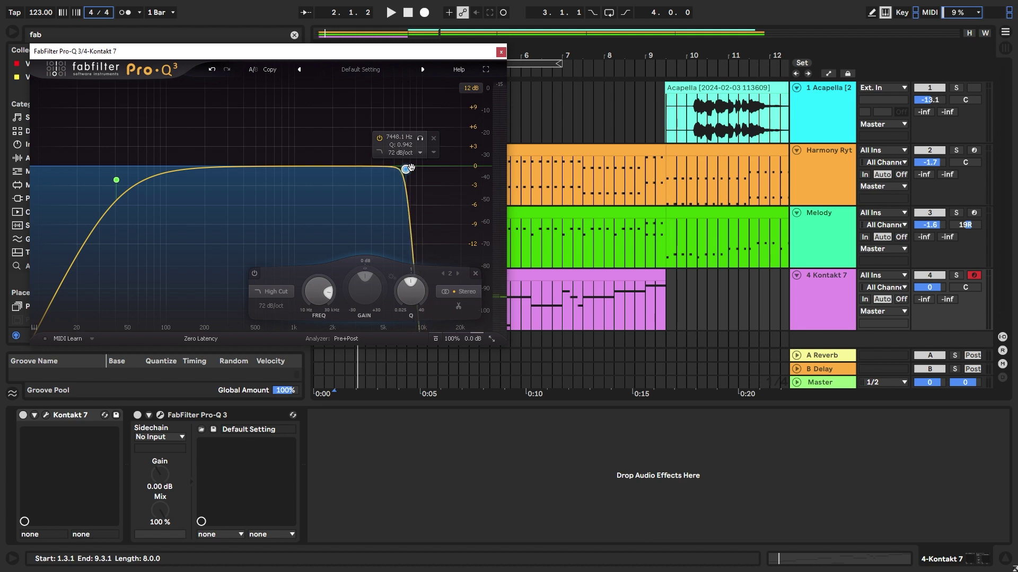
scroll(410, 168, "down", 7)
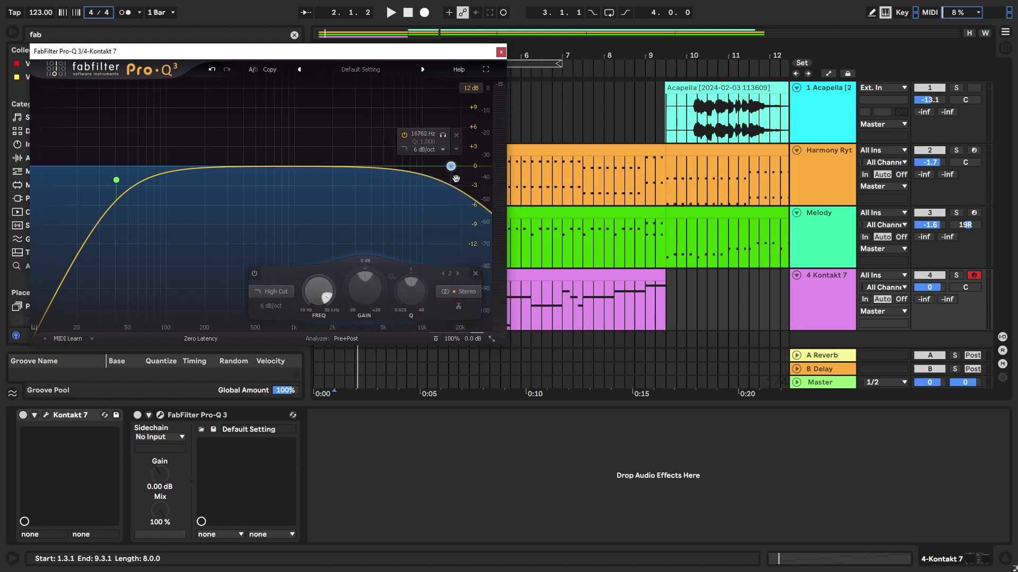
left_click_drag(455, 178, 380, 177)
key("space")
key("space")
key("space")
key("space")
key("space")
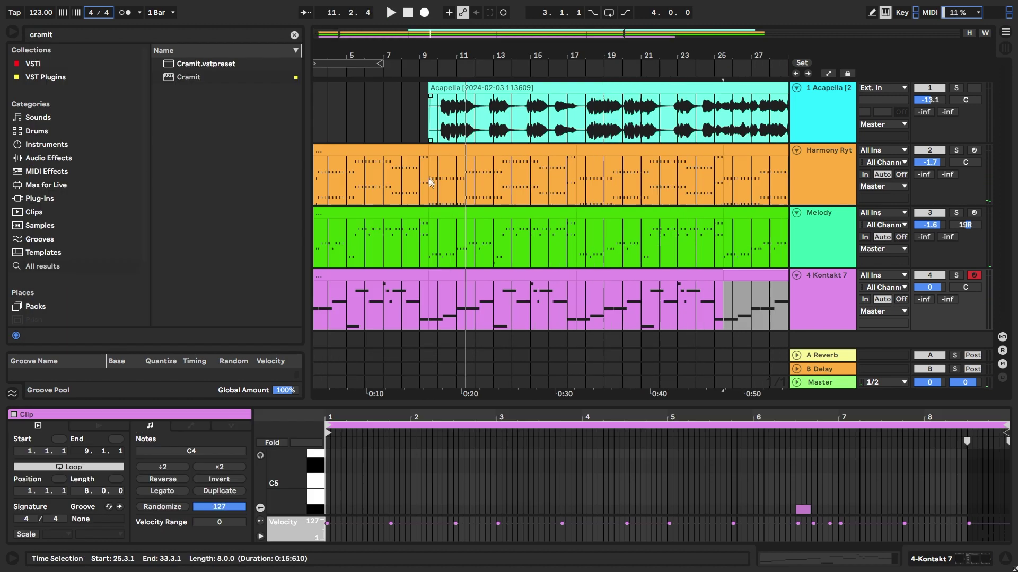
- Return to 1.3.1 on the Kontakt 7 track and search the browser for effect to locate EffectRack
scroll(319, 168, "up", 3)
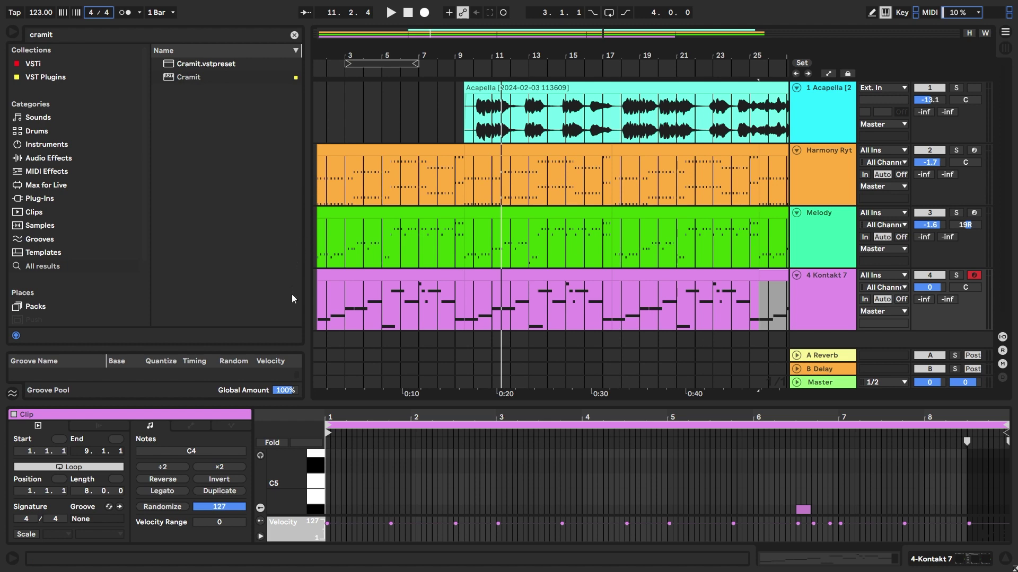
left_click(314, 301)
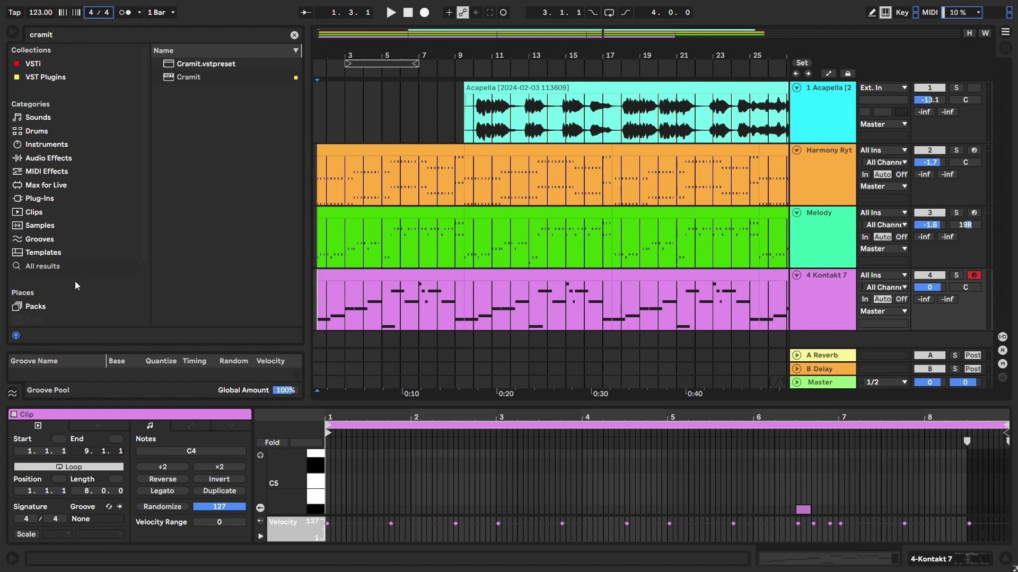
scroll(74, 281, "down", 2)
scroll(78, 264, "down", 2)
scroll(131, 199, "up", 5)
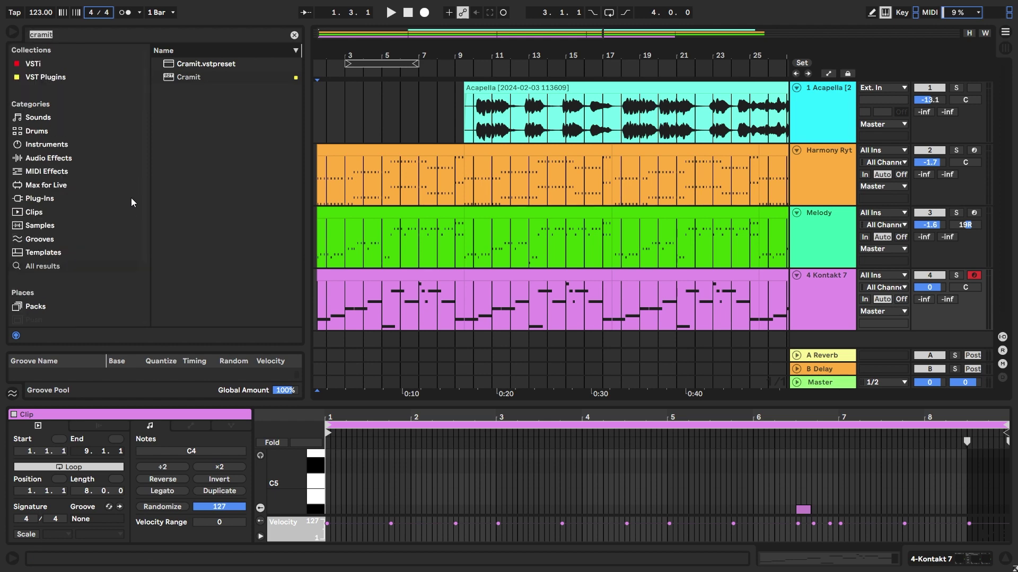
key("BackSpace")
type("effect")
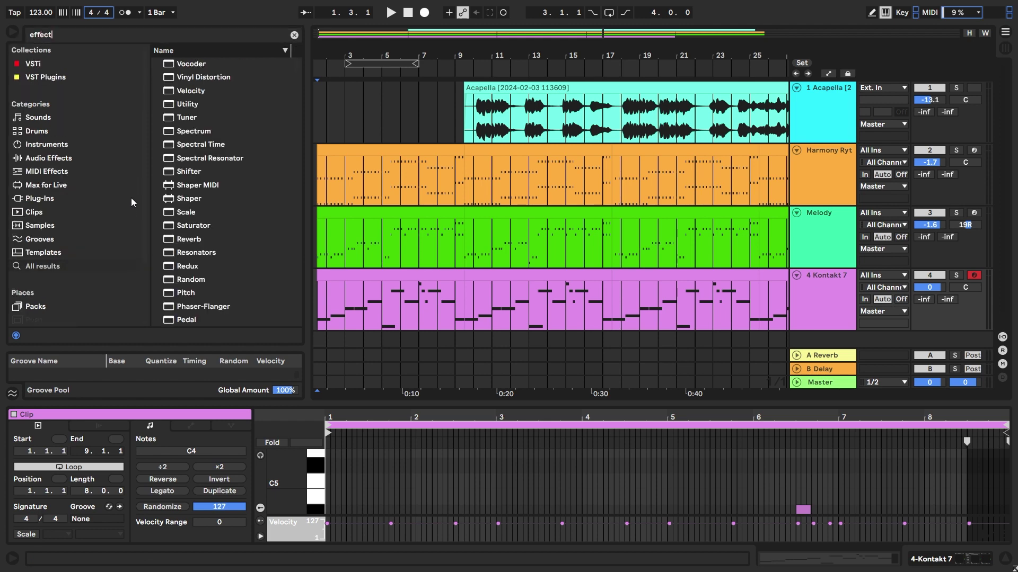
scroll(282, 241, "down", 15)
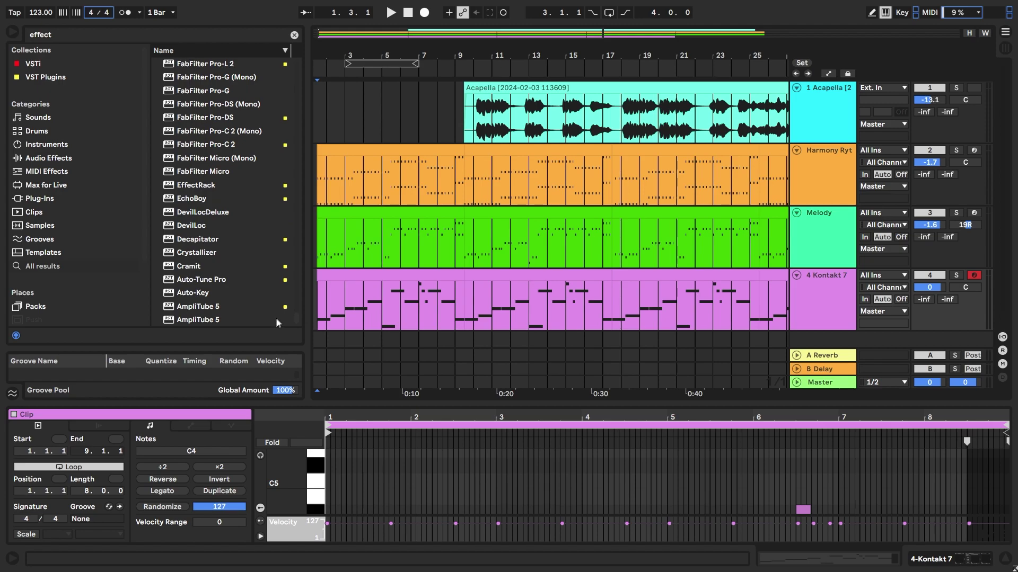
scroll(277, 308, "up", 5)
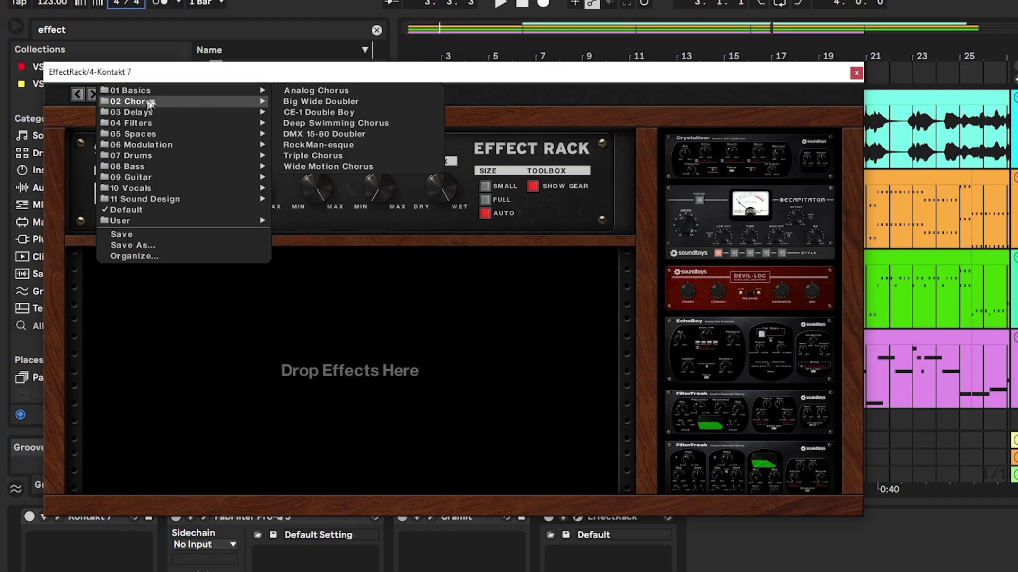
- Load the Giant Metal Cube preset from the 05 Spaces group in EffectRack and reposition the plug-in window
mouse_move(111, 96)
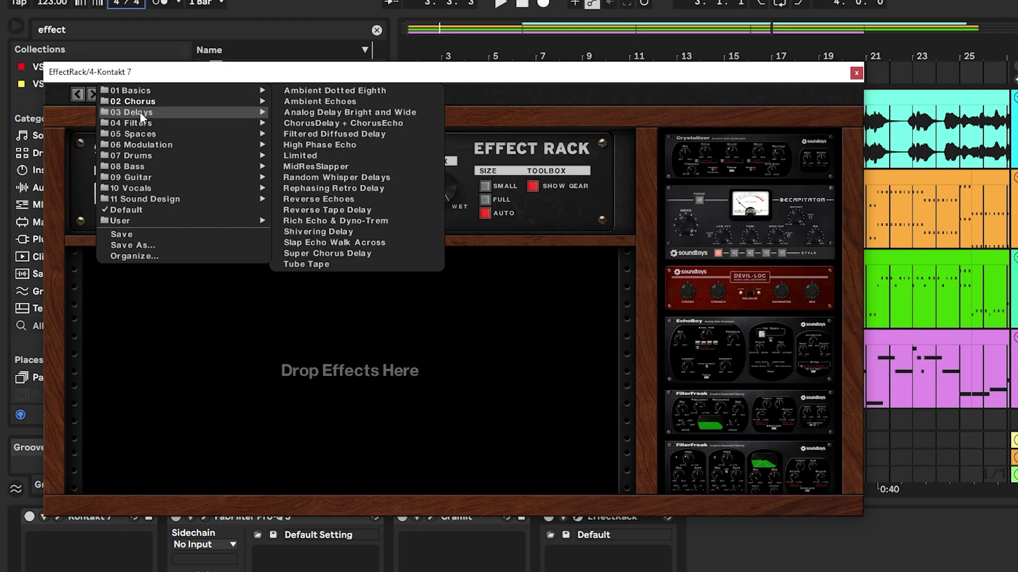
mouse_move(169, 136)
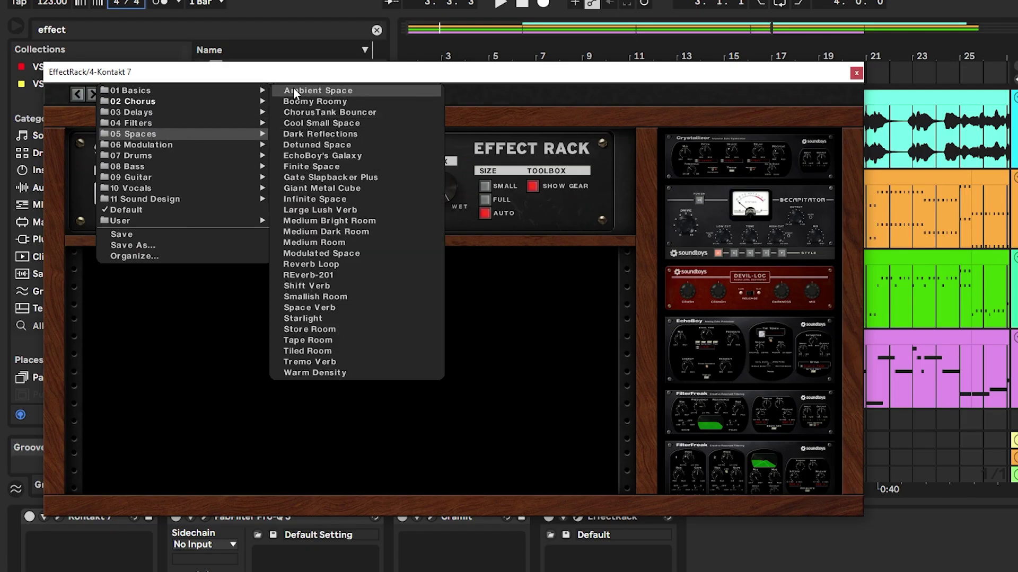
left_click(321, 188)
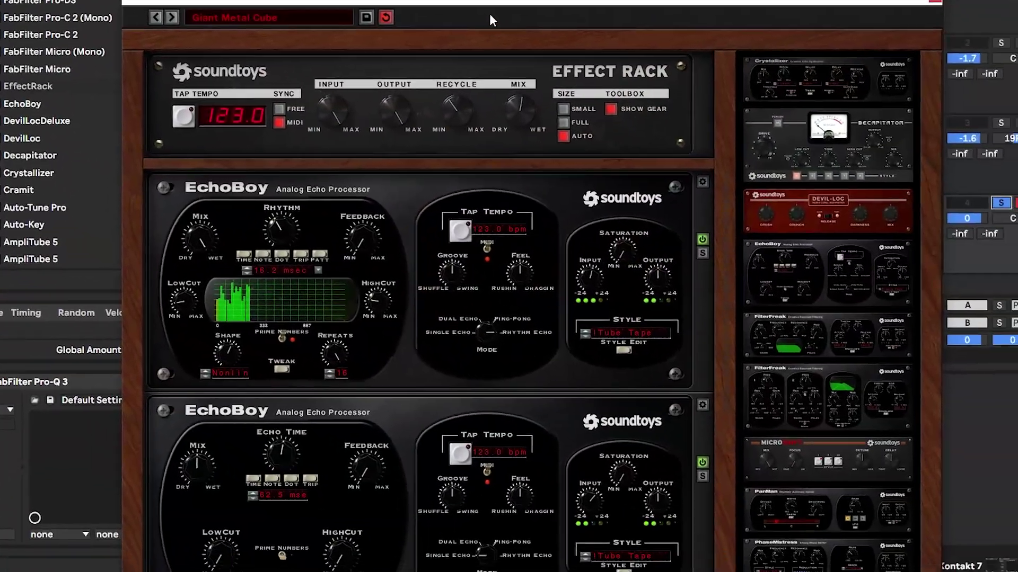
left_click_drag(490, 1, 525, 277)
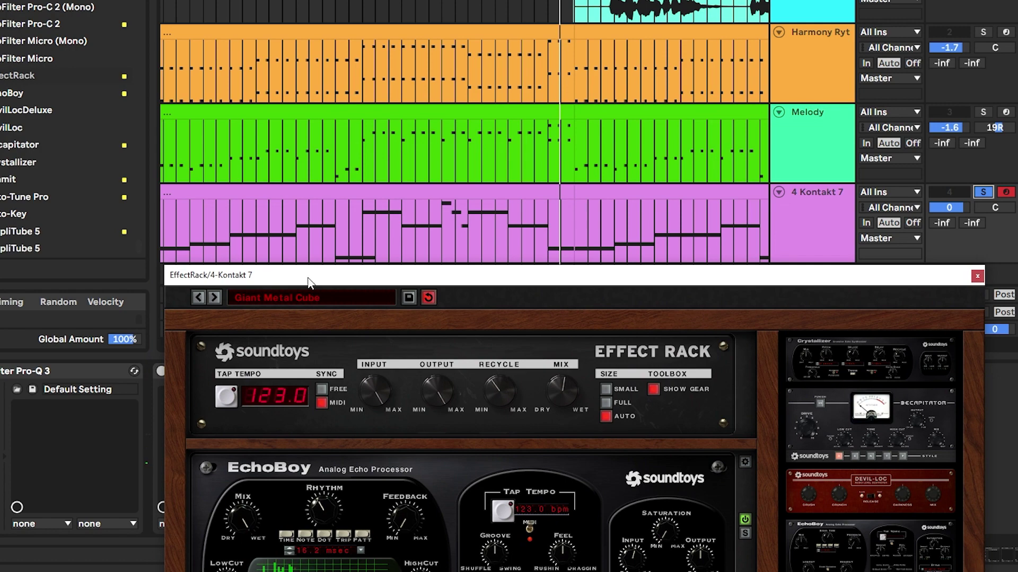
left_click_drag(309, 282, 321, 105)
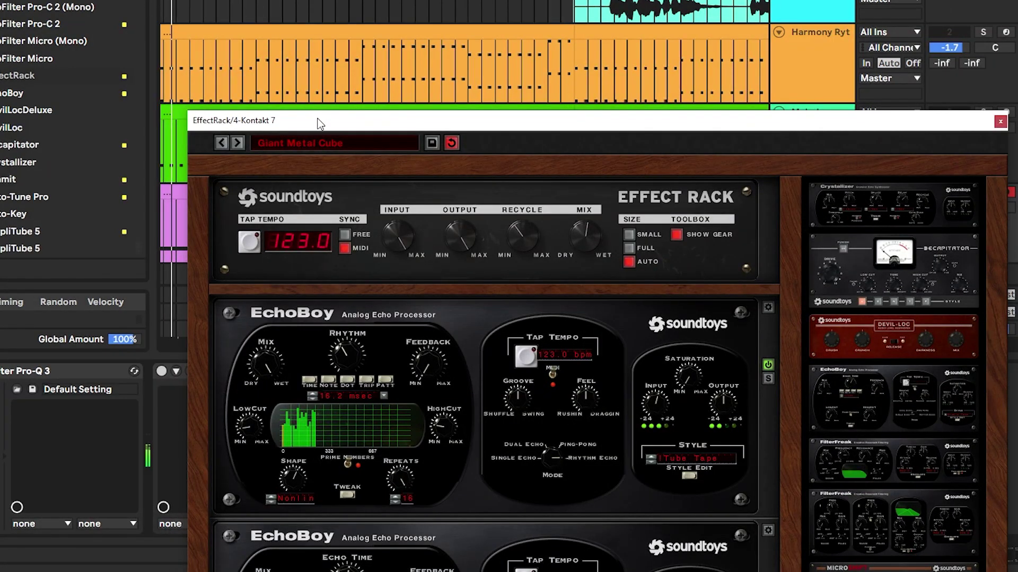
- Lower EffectRack's Mix slightly, look through its effect chain, and audition the Kontakt 7 part
left_click_drag(592, 248, 591, 268)
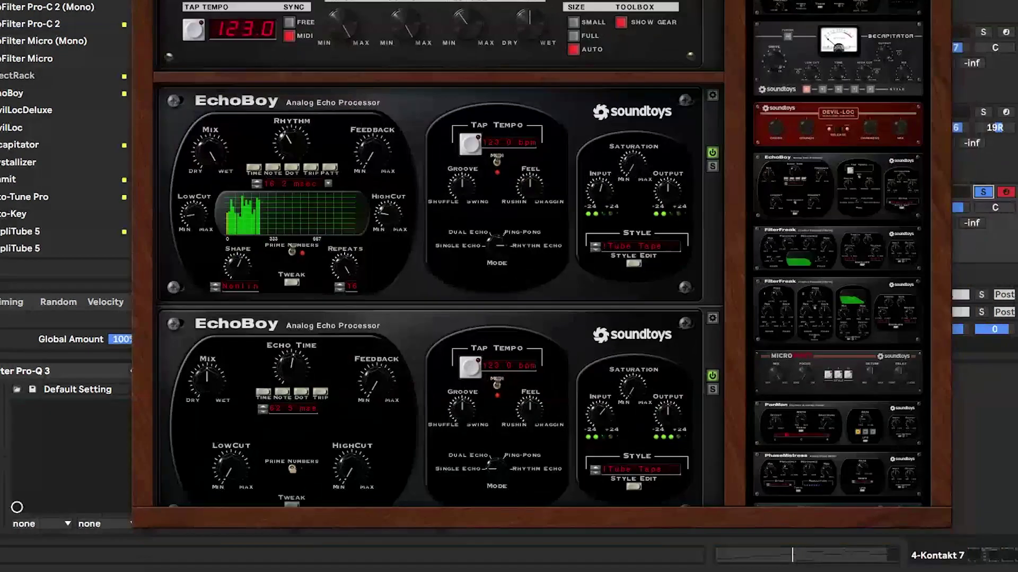
scroll(290, 160, "down", 5)
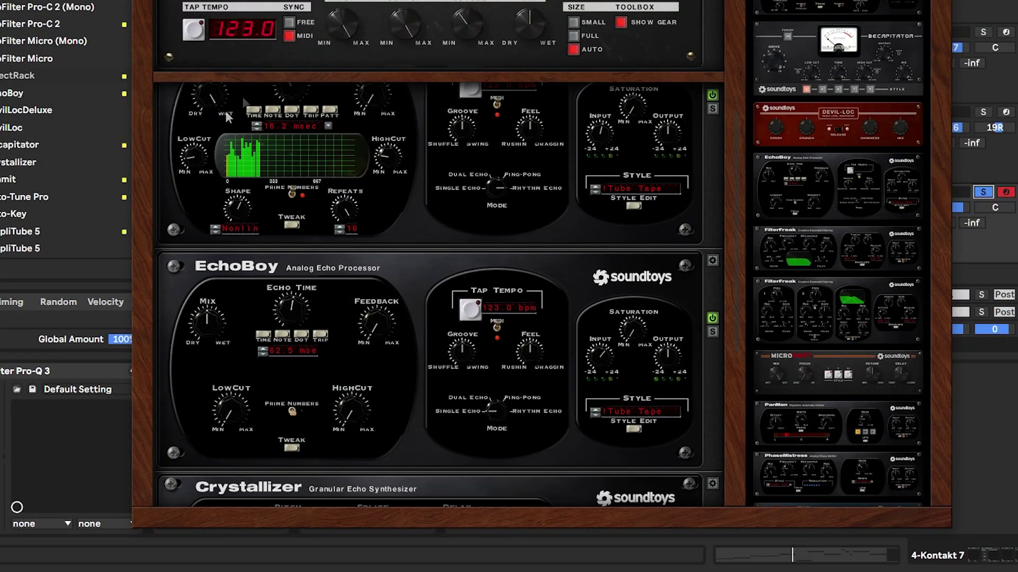
scroll(238, 183, "down", 3)
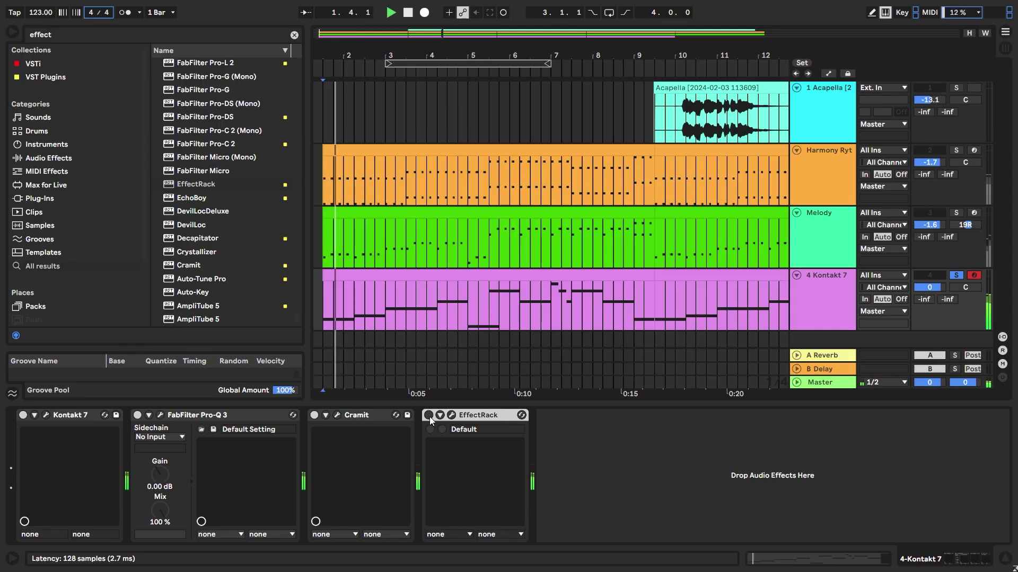
key("space")
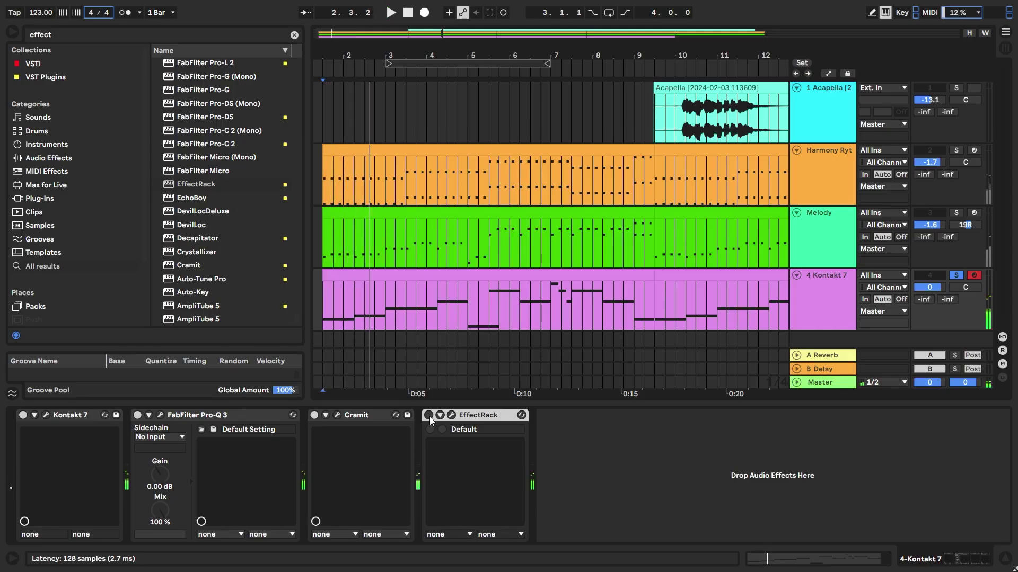
key("space")
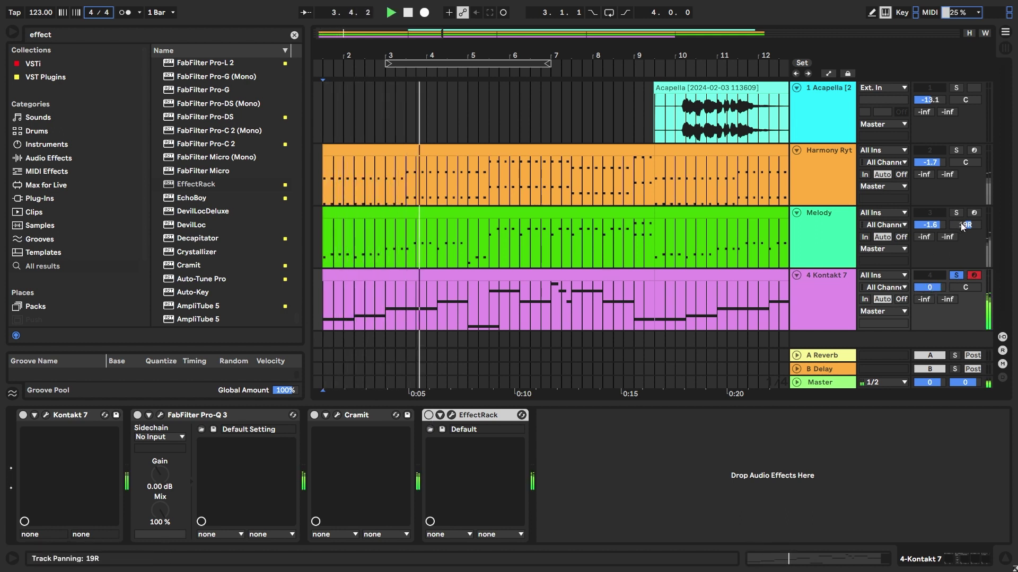
- Adjust the Melody track's panning and add the Auto Pan effect to the Kontakt 7 track
left_click_drag(965, 225, 964, 220)
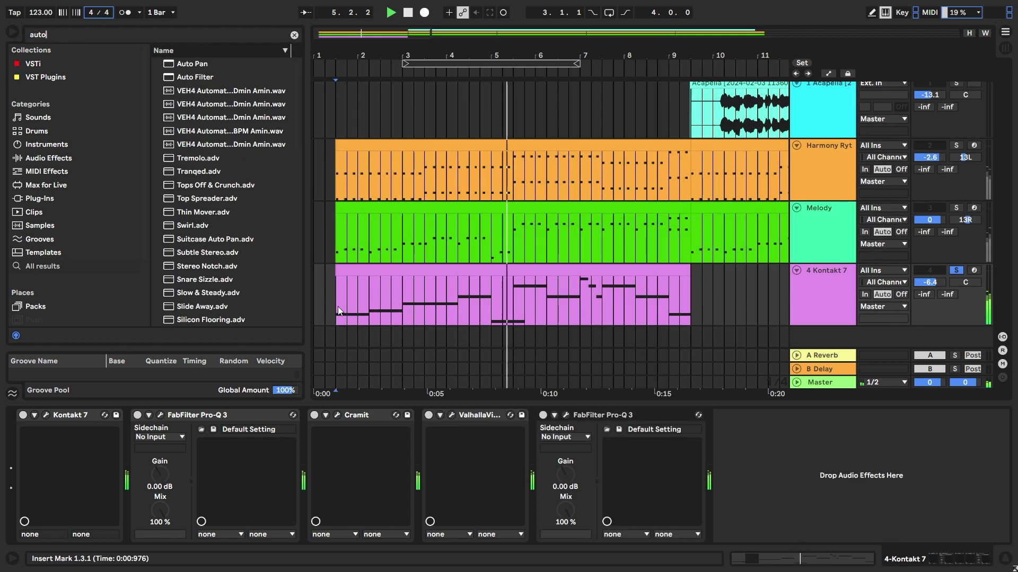
double_click(191, 64)
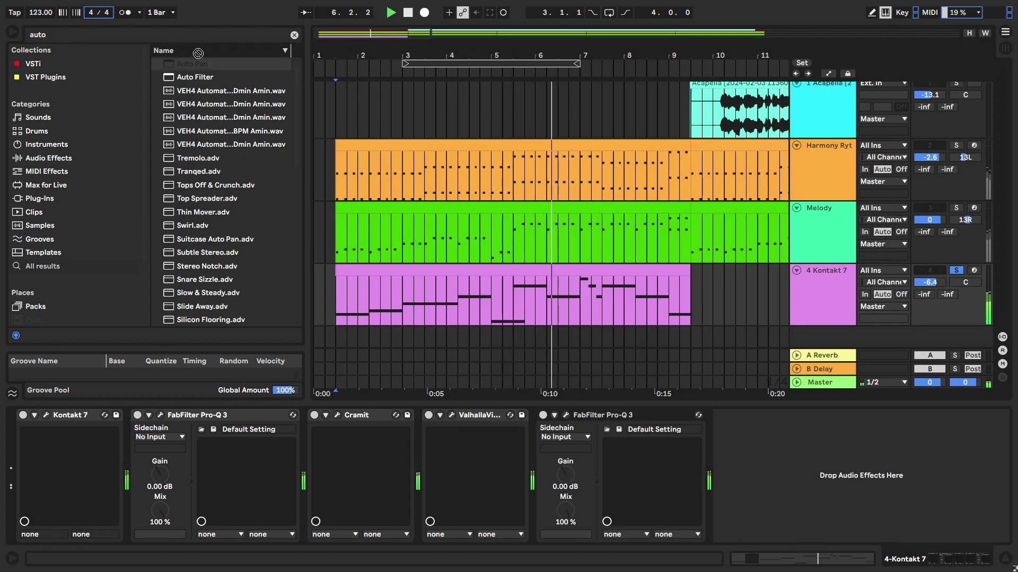
left_click_drag(730, 487, 768, 535)
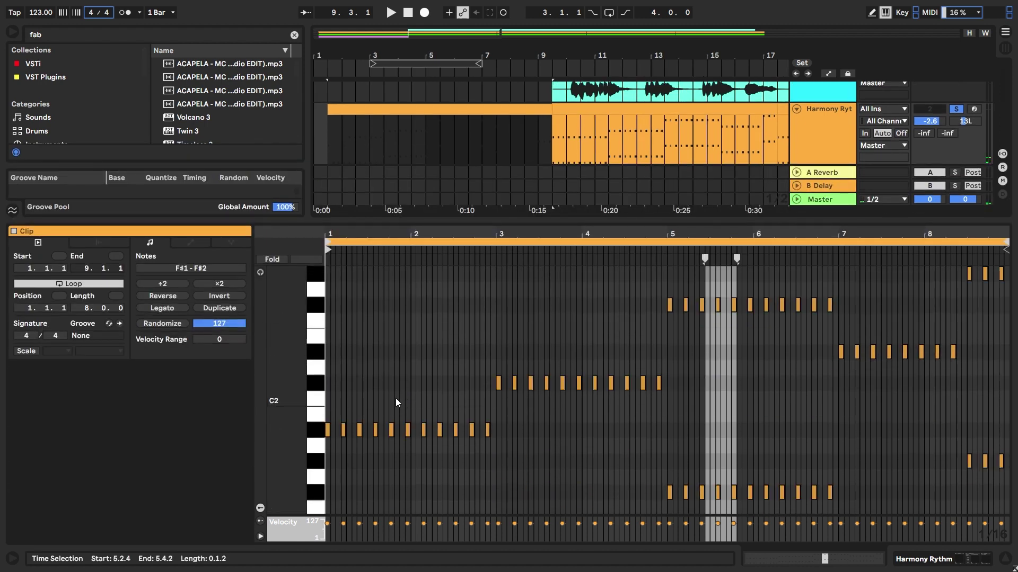
- Duplicate the Harmony Rythm track and delete the upper octave notes from the copied clip, keeping only the lowest line
scroll(336, 428, "down", 3)
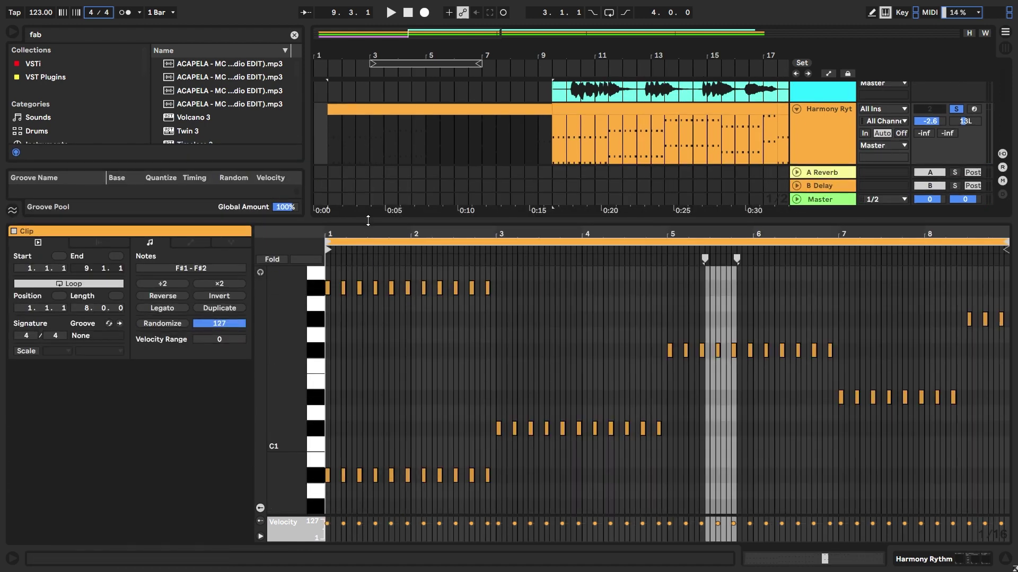
right_click(818, 165)
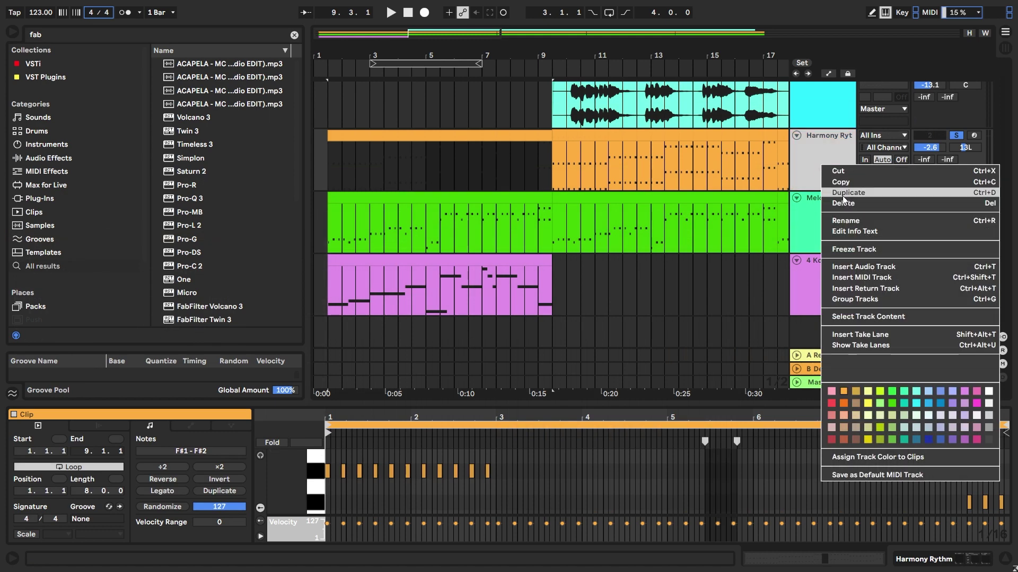
left_click(842, 193)
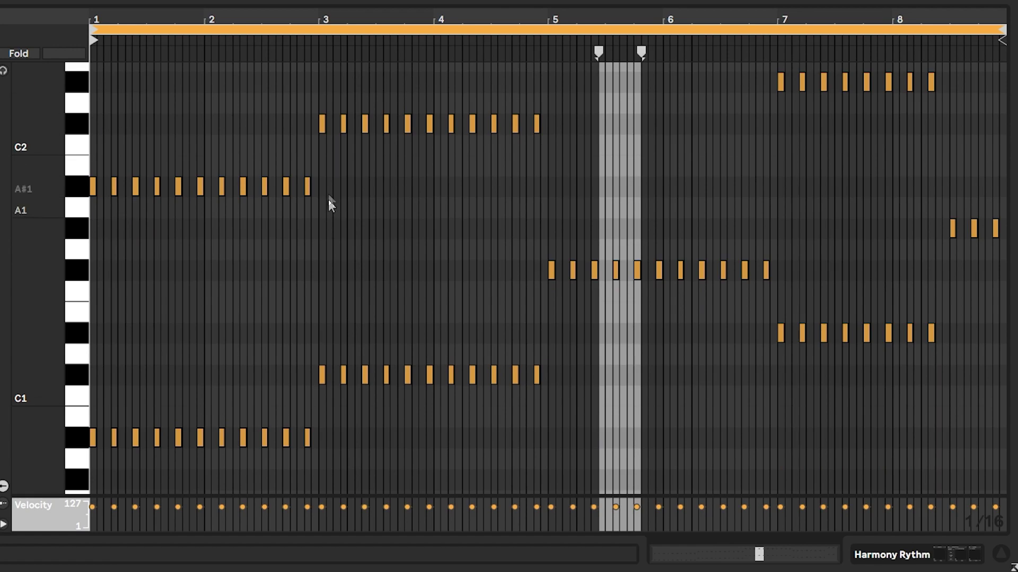
left_click_drag(363, 198, 91, 180)
key("Delete")
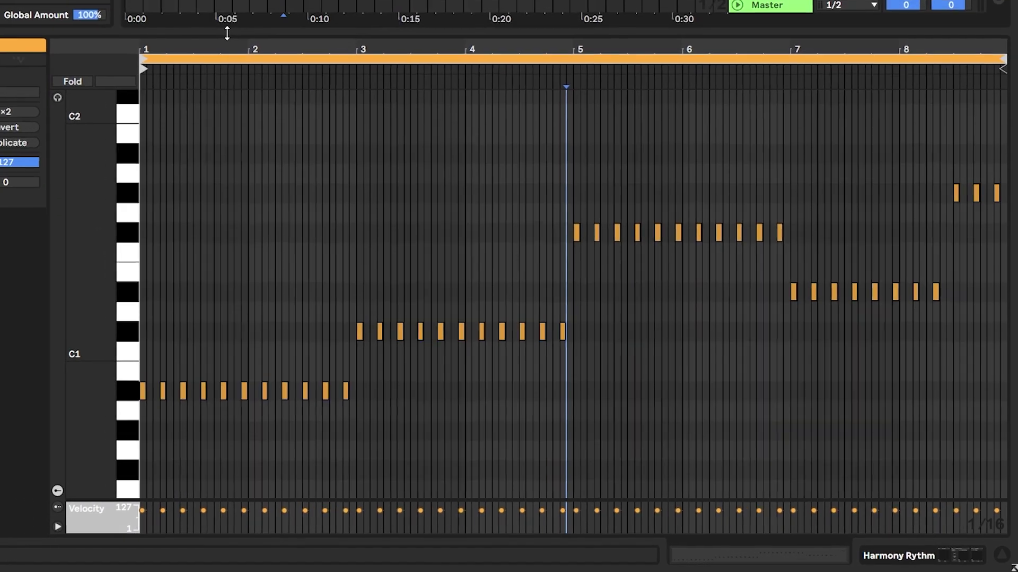
left_click_drag(183, 3, 151, 350)
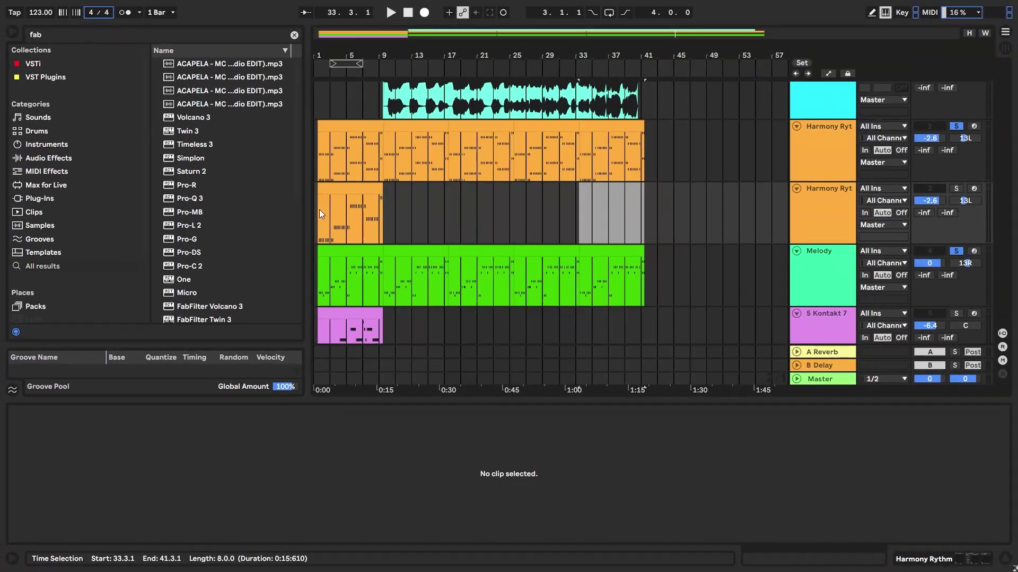
- Return to 1.3.1 on the duplicated Harmony Rythm track and search the browser for waveta to load Wavetable onto it
scroll(319, 209, "up", 3)
left_click(319, 209)
key("ctrl+f")
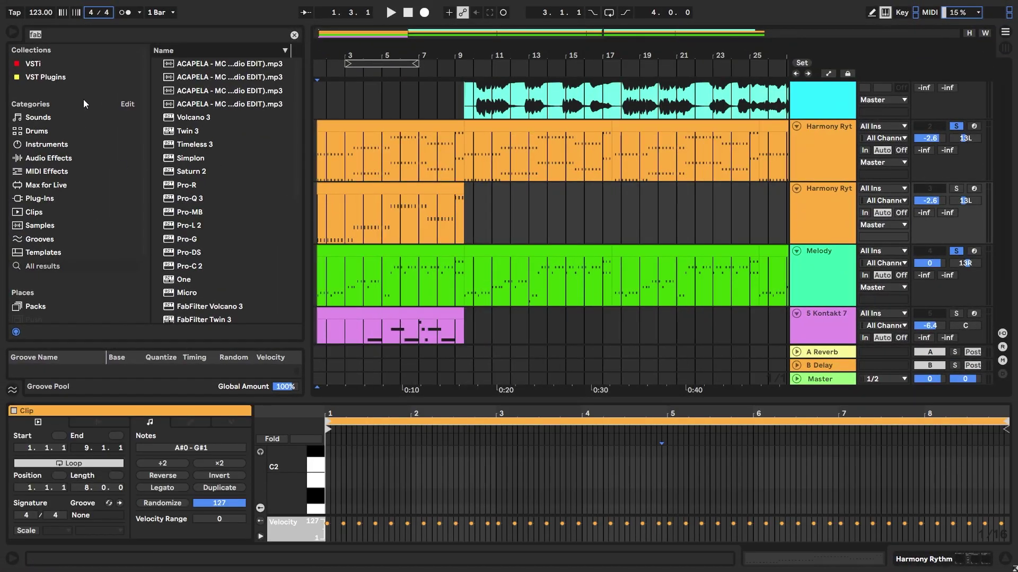
type("wavve")
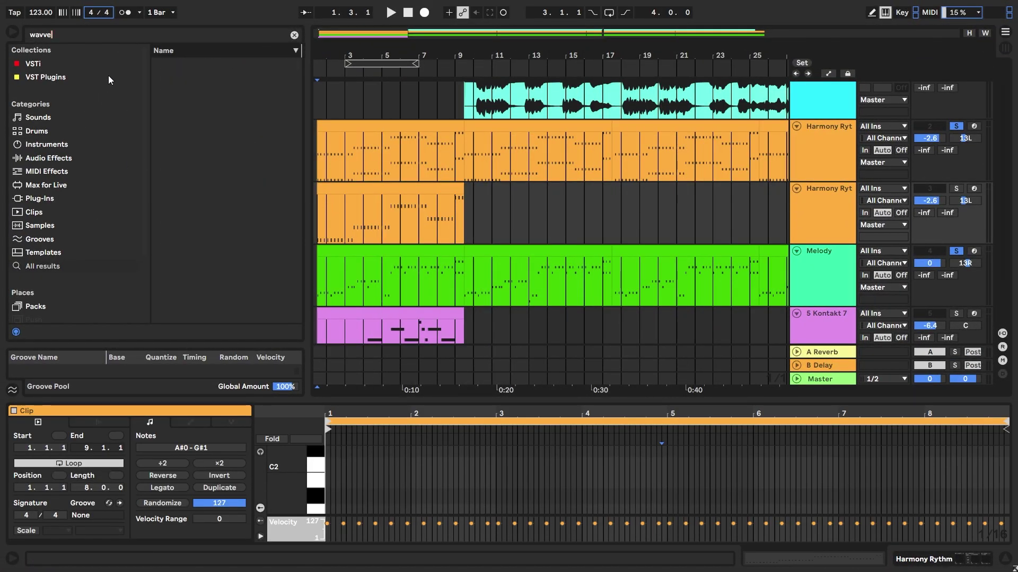
key("ctrl+a")
key("BackSpace")
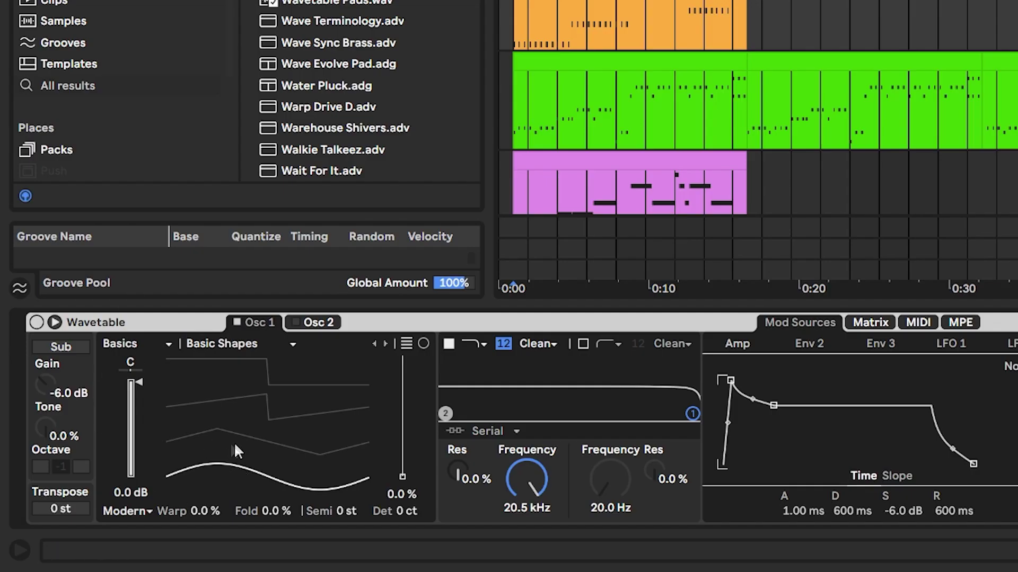
- Try an amp attack of 1.83 ms in Wavetable and sweep the Osc 1 position to 80% and back to 0.0% during playback
mouse_move(526, 479)
left_mouse_down()
mouse_move(526, 512)
mouse_move(522, 471)
left_mouse_up()
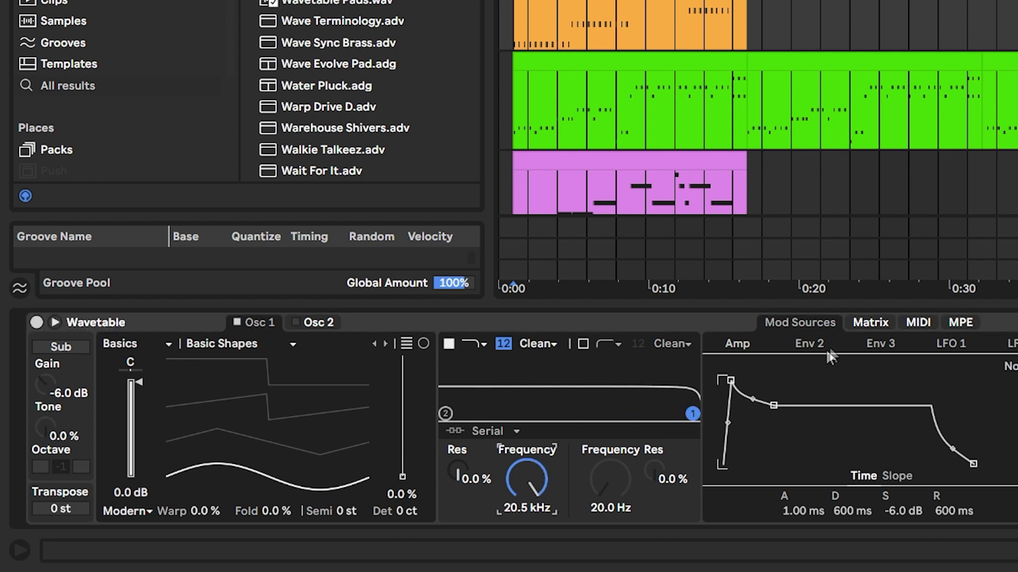
left_click_drag(732, 380, 733, 380)
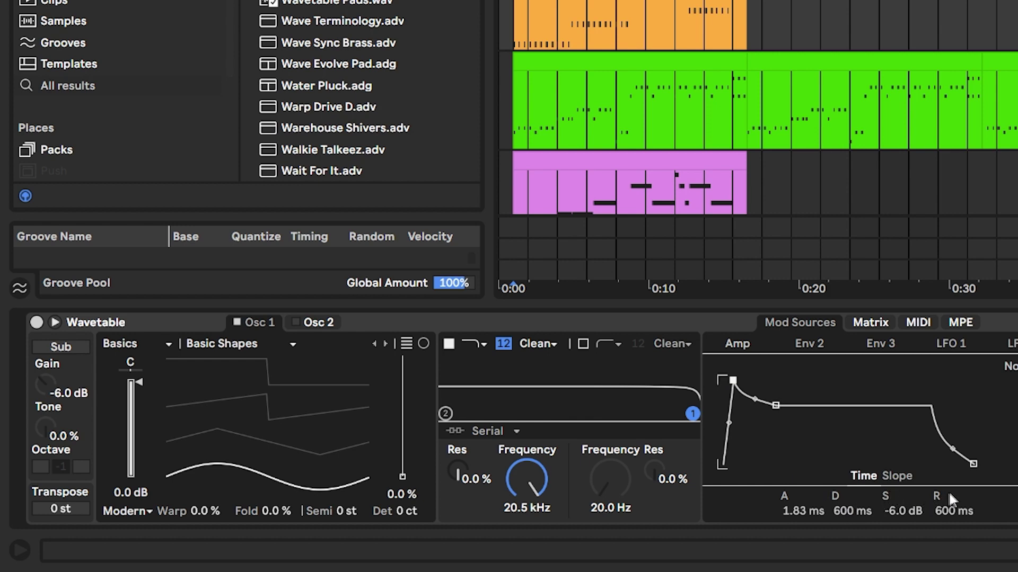
mouse_move(403, 477)
left_mouse_down()
mouse_move(402, 395)
mouse_move(402, 477)
left_mouse_up()
key("space")
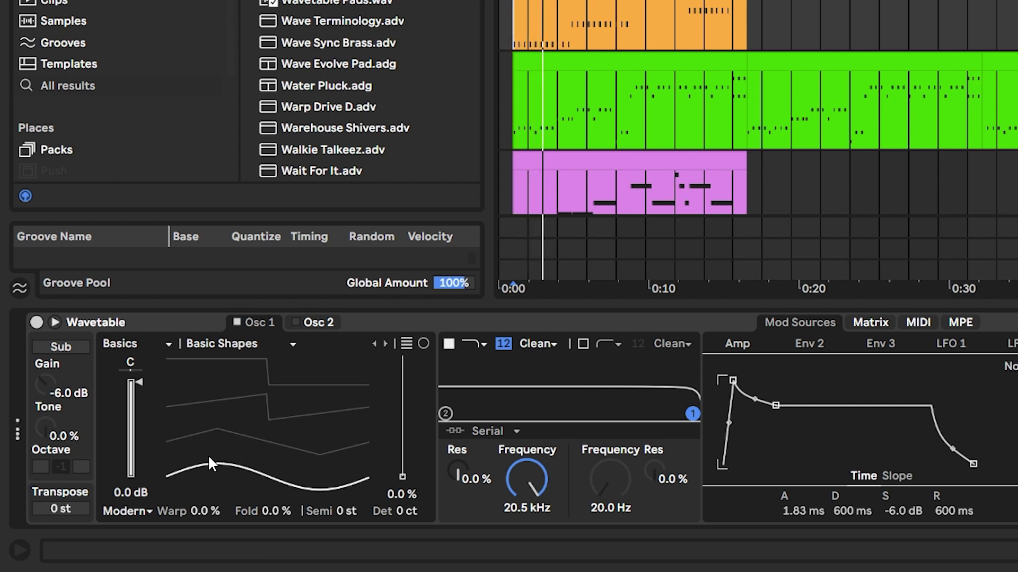
left_click_drag(211, 462, 211, 366)
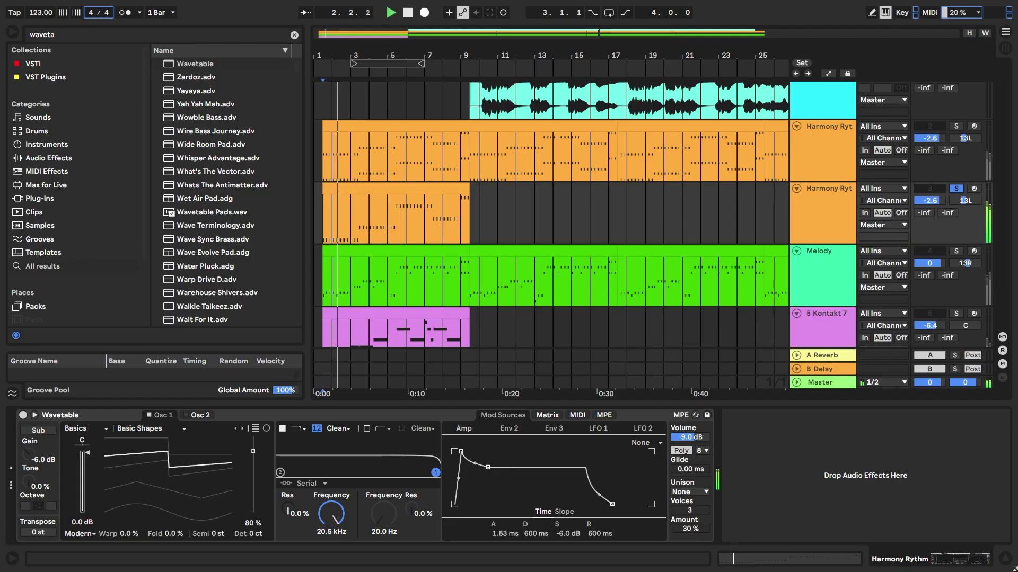
left_click_drag(253, 451, 252, 512)
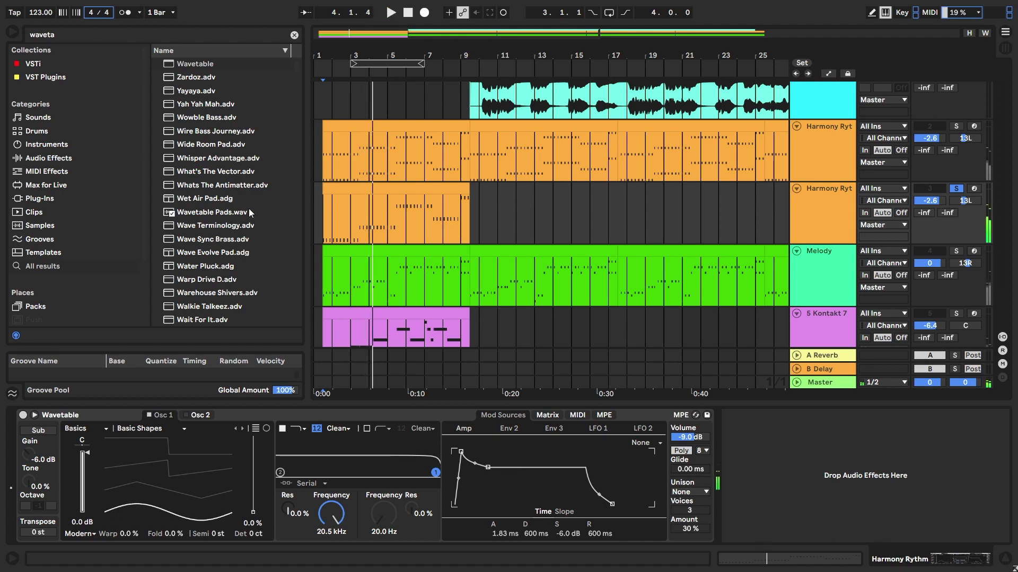
- Play the Wavetable layer from 1.3.1 and solo the original Harmony Rythm track alongside it
scroll(317, 215, "up", 5)
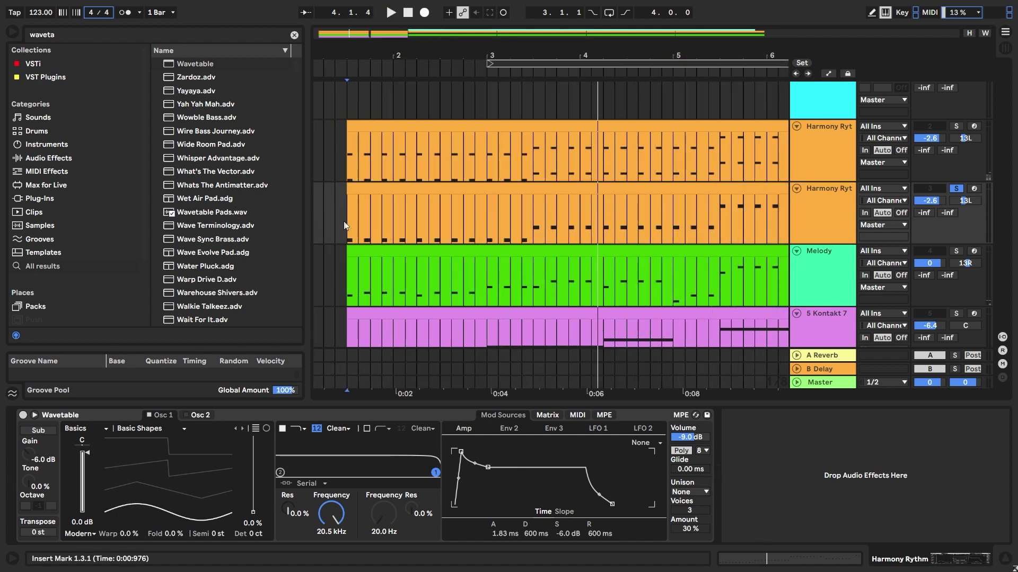
key("space")
scroll(338, 216, "down", 4)
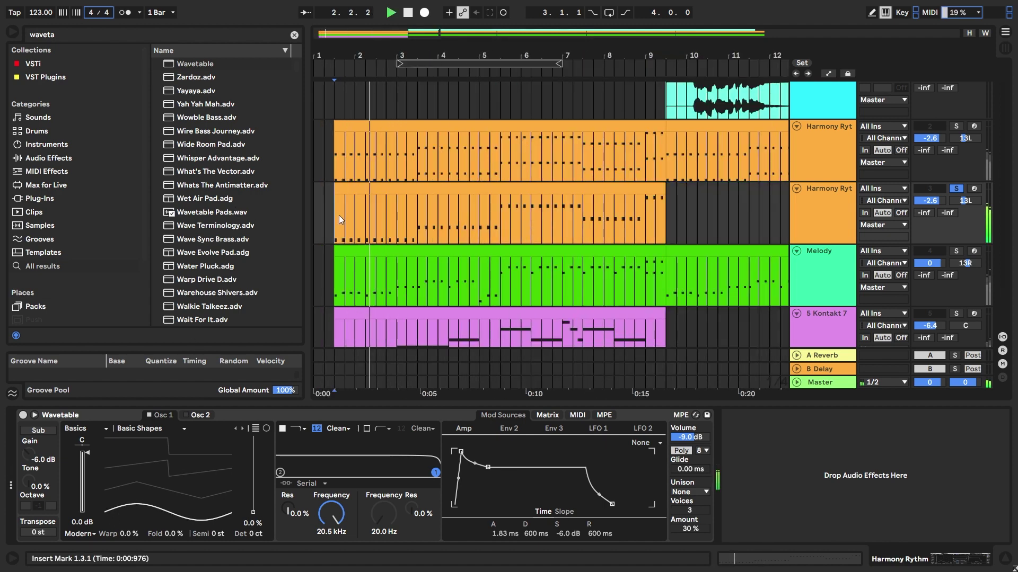
scroll(337, 208, "up", 4)
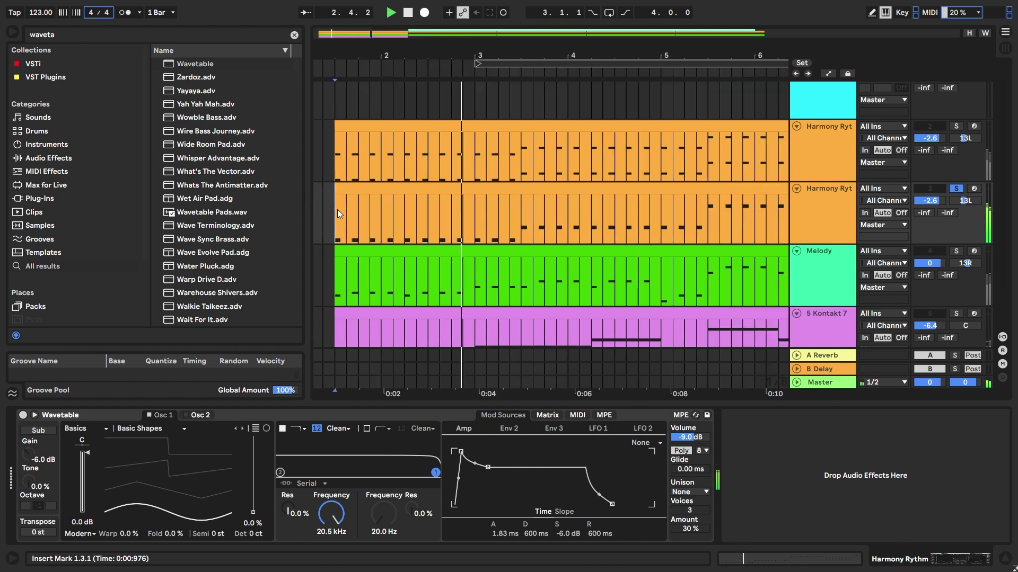
left_click(956, 126)
scroll(682, 225, "down", 7)
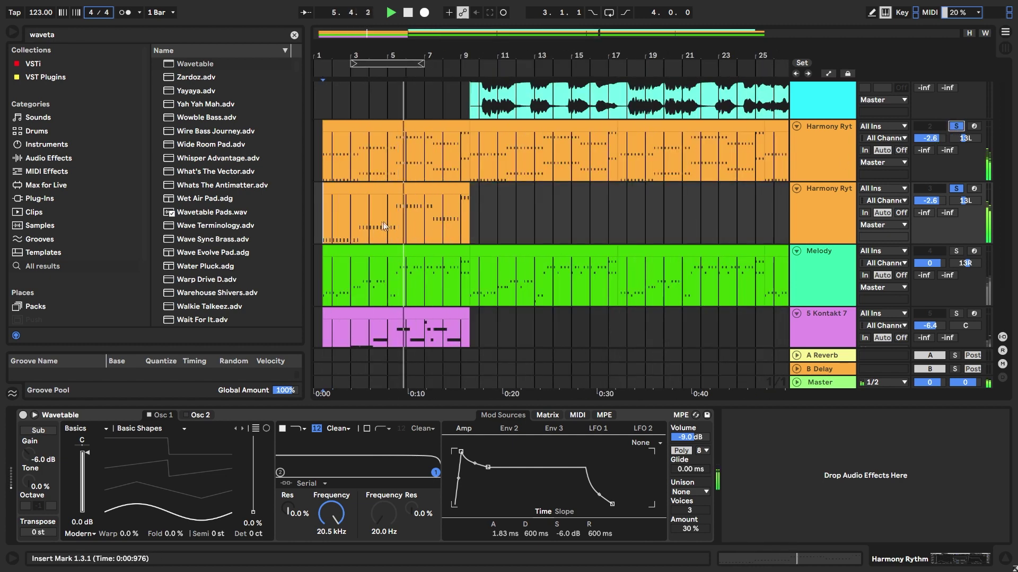
- Audition the Wavetable layer together with the Harmony Rythm, Melody and Kontakt 7 tracks, then stop playback
scroll(382, 225, "up", 4)
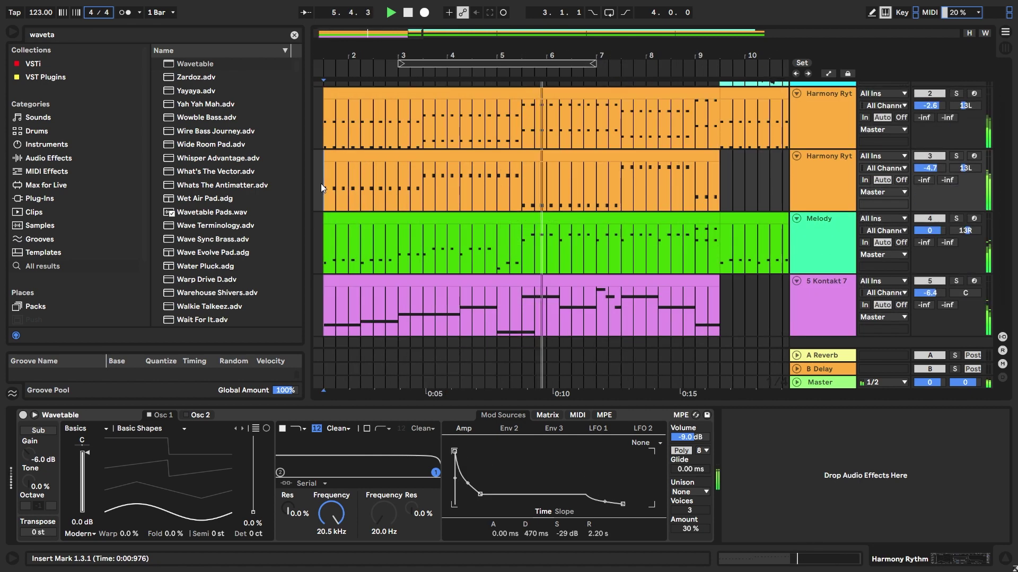
scroll(321, 188, "down", 1)
scroll(321, 188, "up", 1)
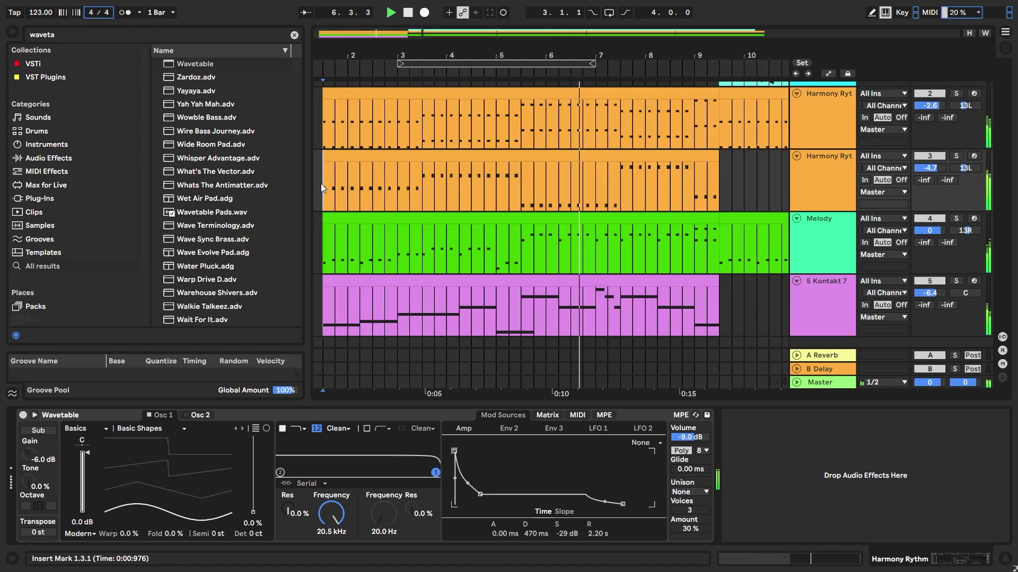
scroll(322, 189, "down", 1)
scroll(317, 189, "up", 2)
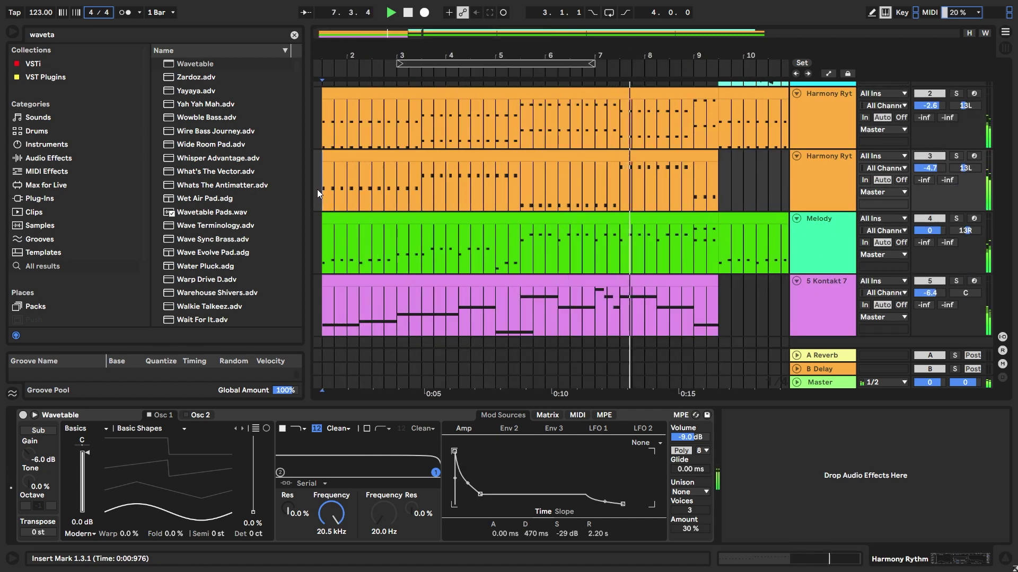
scroll(318, 189, "down", 1)
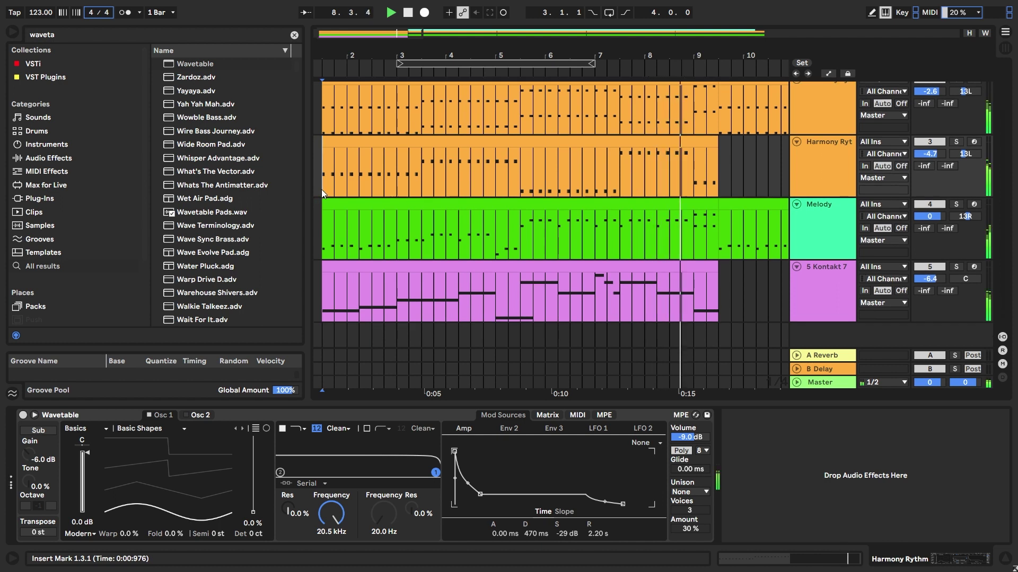
key("space")
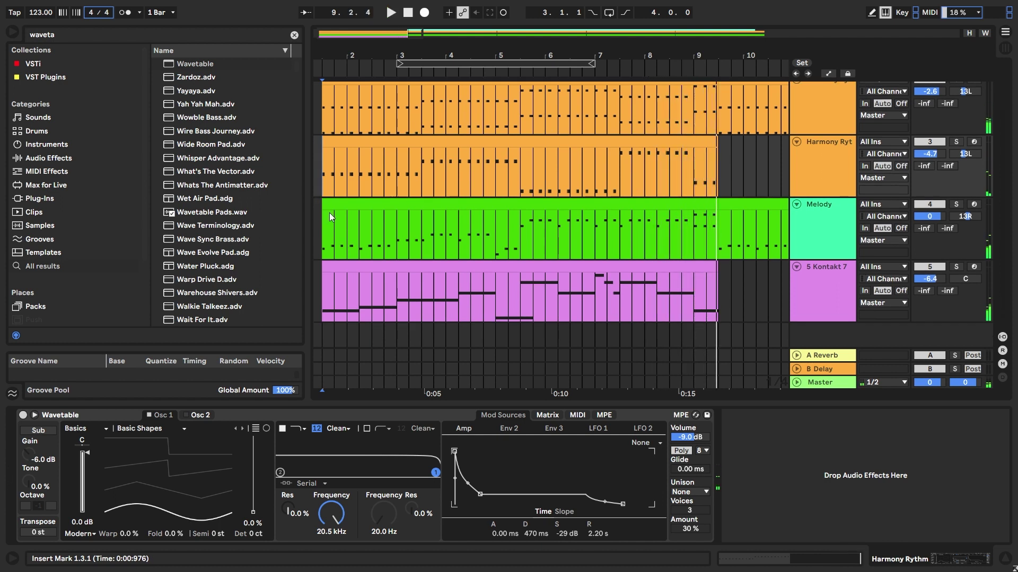
- Duplicate the Melody track and delete the Kontakt 7, Pro-Q 3 and Valhalla devices from the copy
left_click(329, 242)
key("ctrl+d")
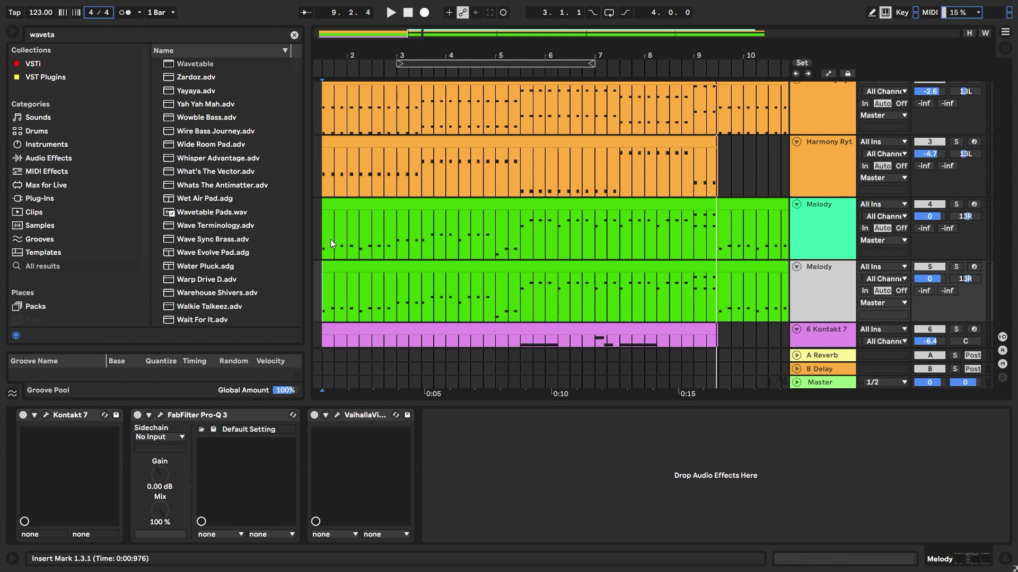
left_click(342, 282)
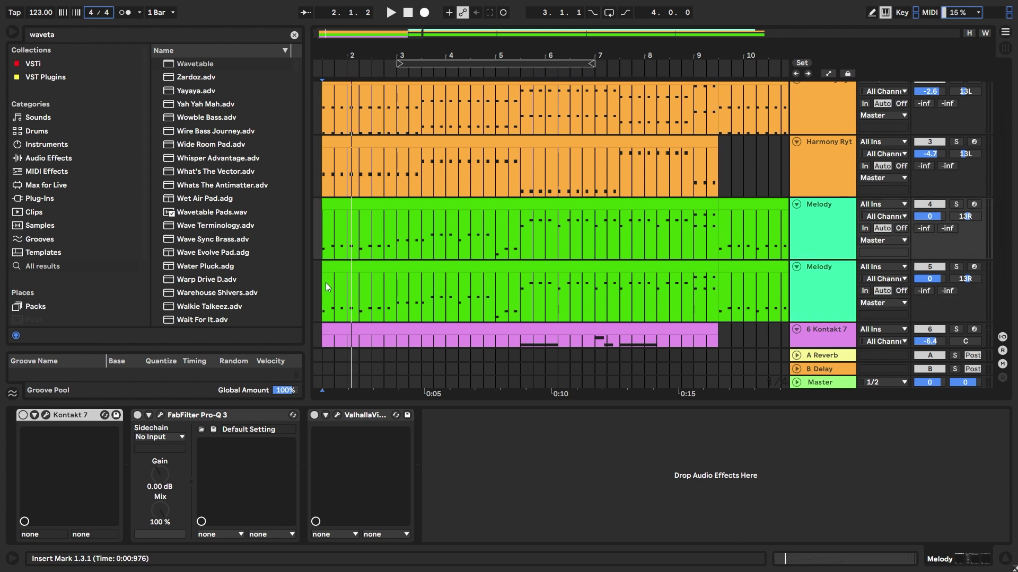
left_click(326, 282)
left_click(73, 415)
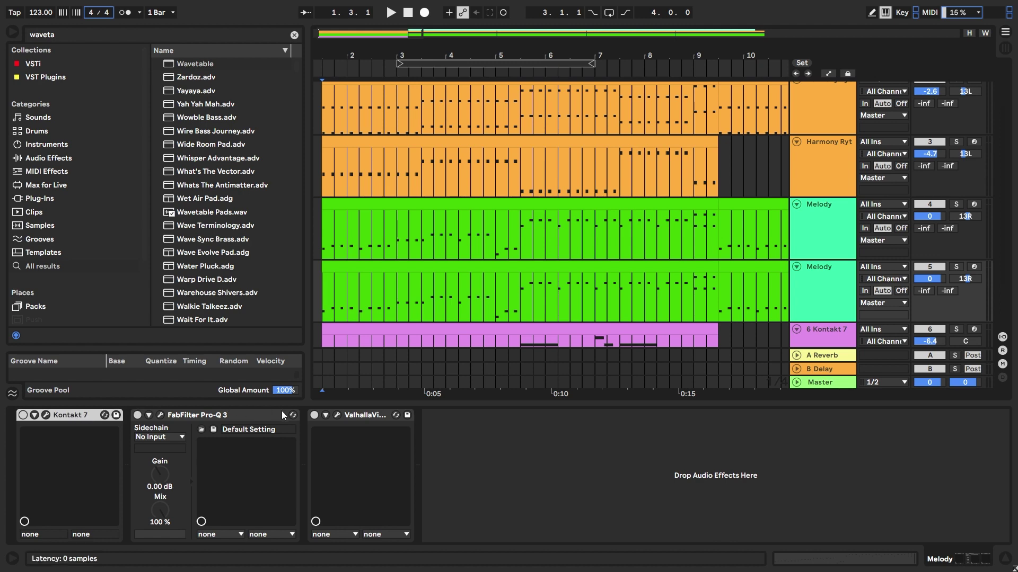
key("ctrl+a")
key("Delete")
- Search the browser for pianoteq and load Pianoteq 6 onto the duplicated Melody track
key("ctrl+f")
type("pia")
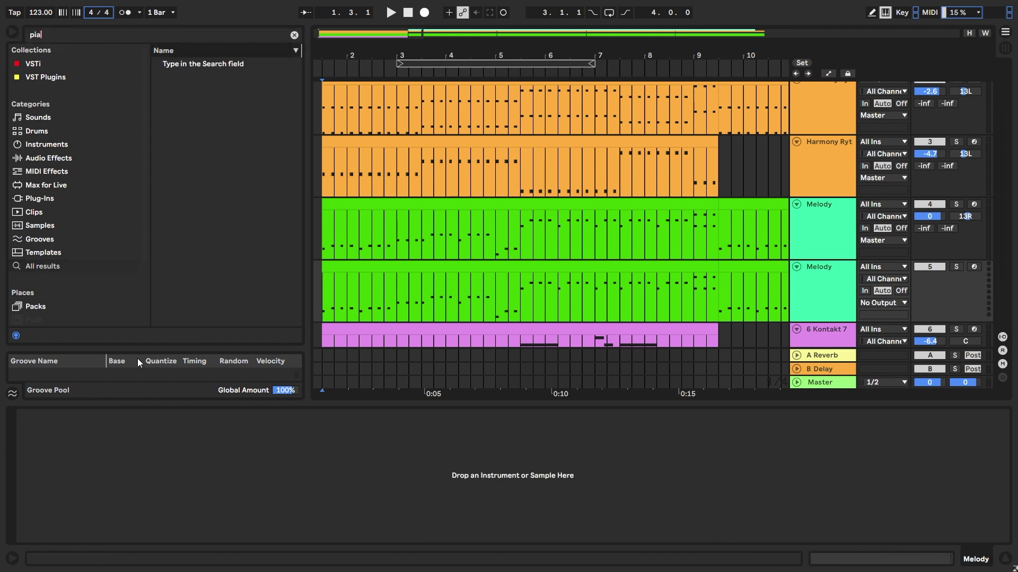
type("noteq")
left_click_drag(169, 69, 308, 243)
left_click_drag(320, 291, 324, 291)
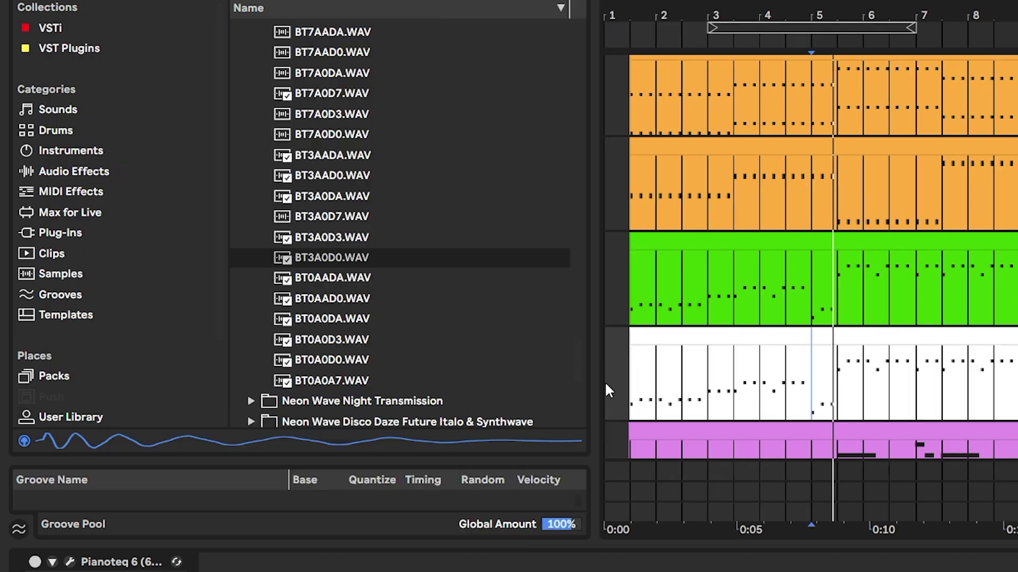
- Select all notes in the duplicated Melody clip and randomize their velocities by 7
left_click(630, 378)
scroll(633, 377, "up", 3)
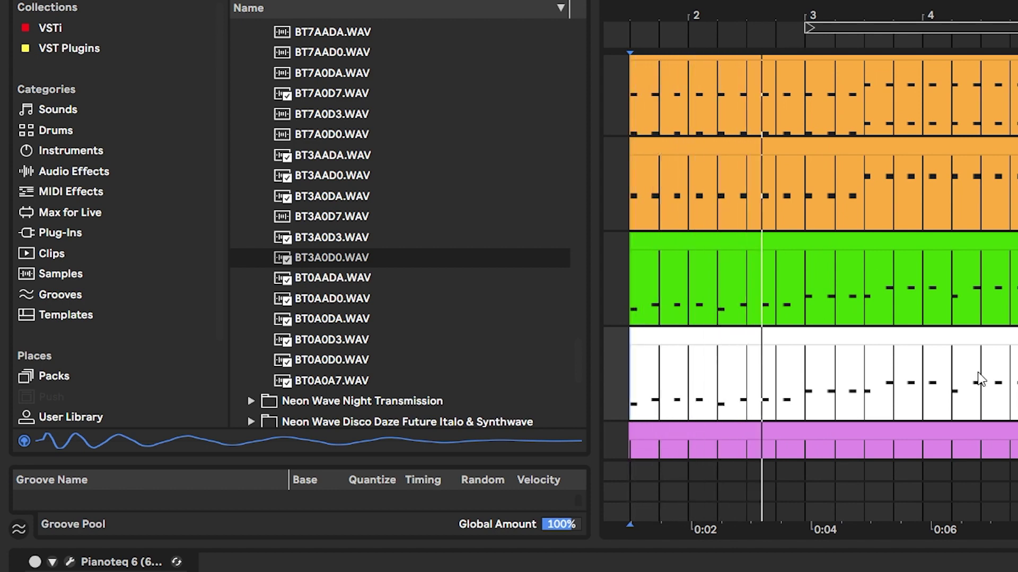
scroll(983, 377, "down", 2)
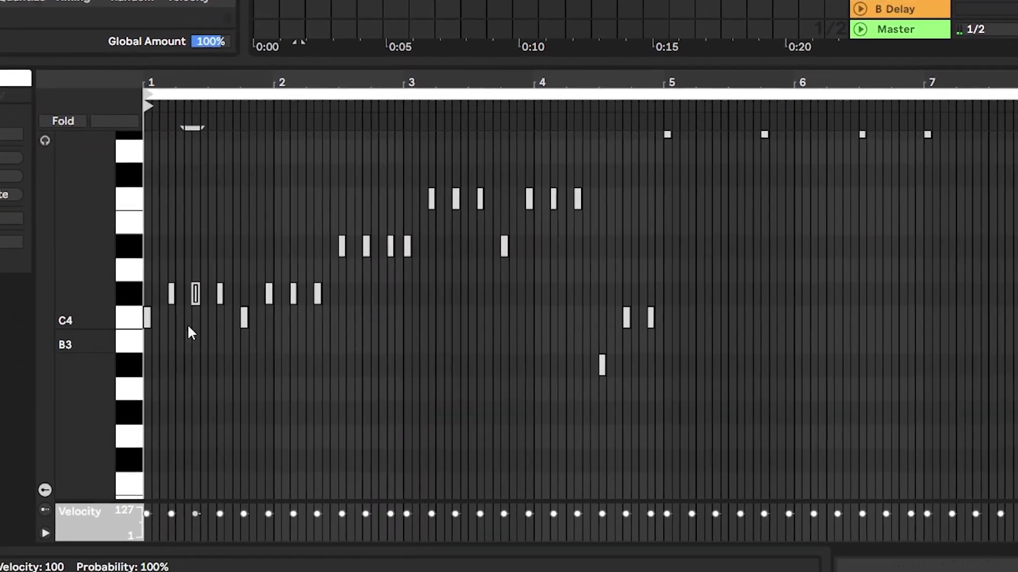
key("ctrl+a")
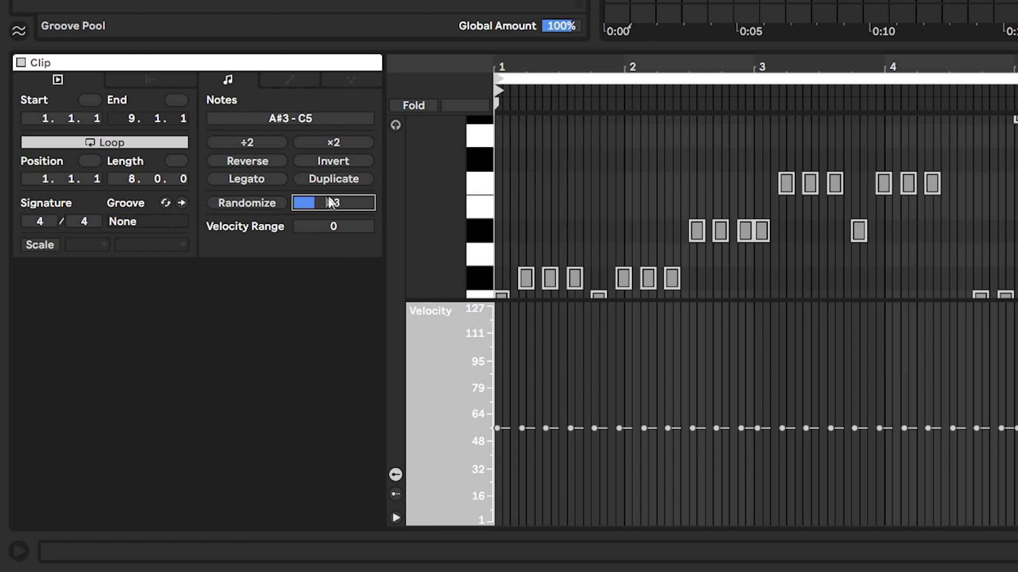
left_click(254, 203)
left_click(255, 211)
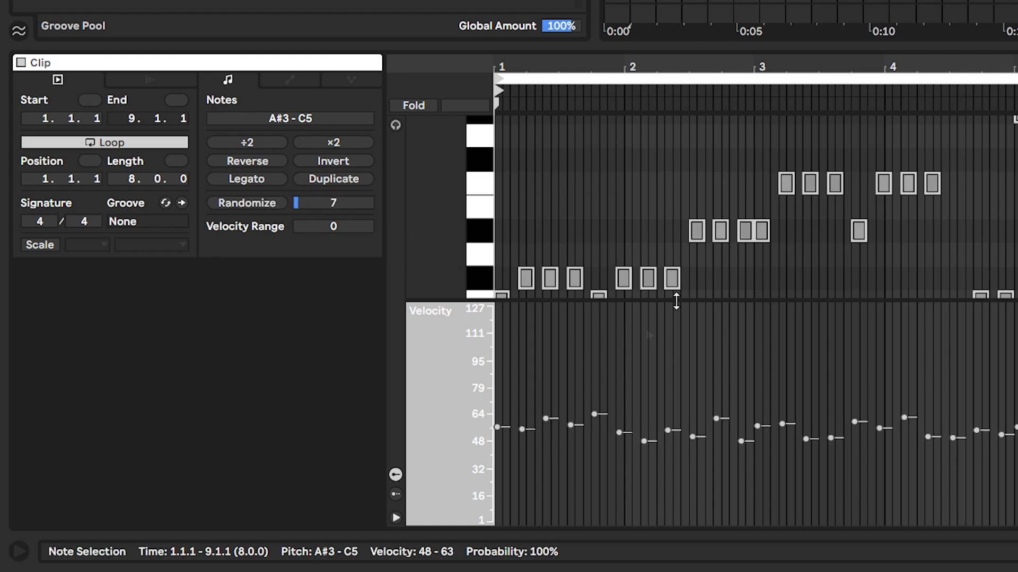
- Play the clip and raise the velocities of all selected notes together, bringing the first note to about 107
key("space")
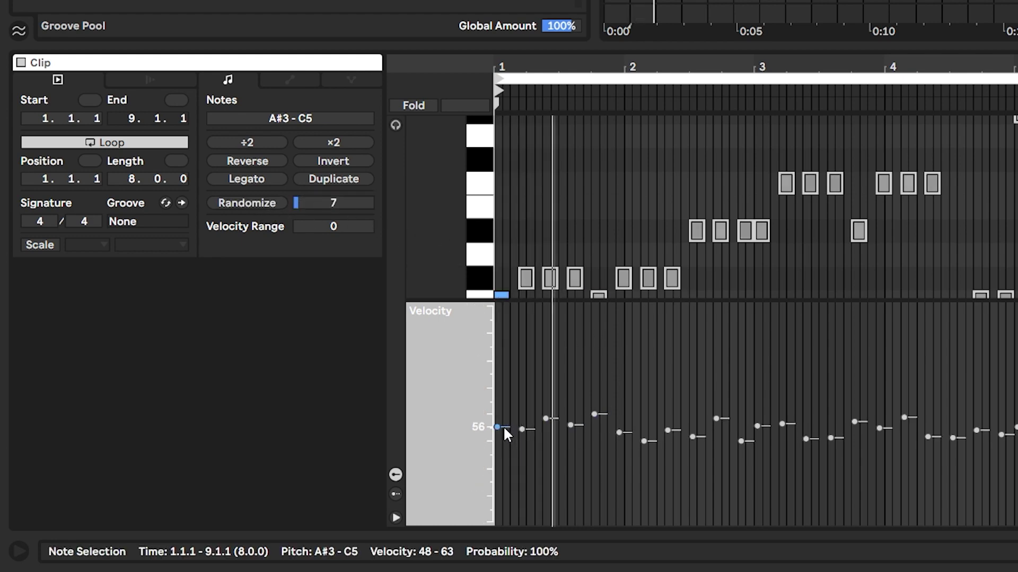
left_click_drag(503, 425, 504, 339)
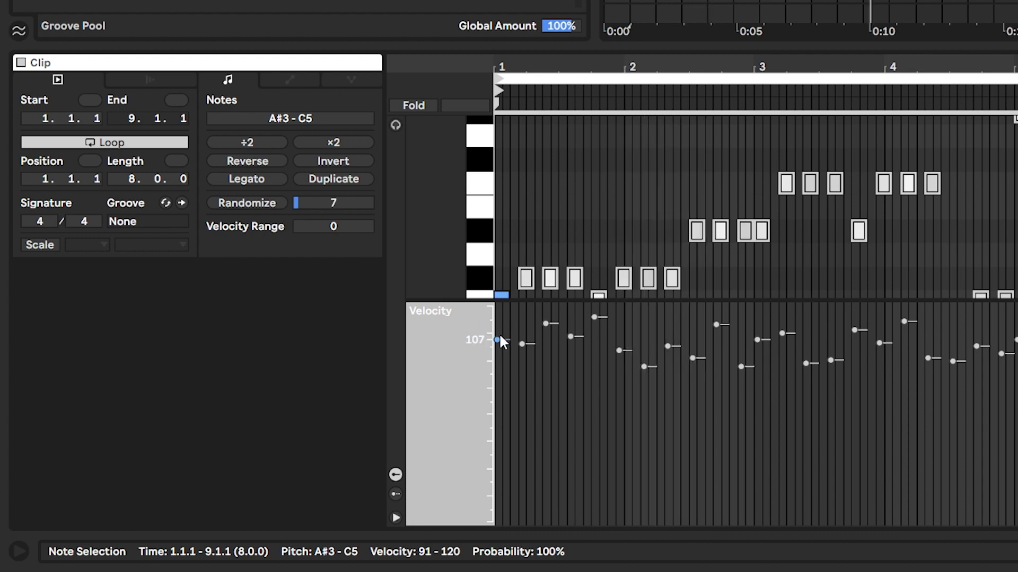
mouse_move(499, 340)
left_mouse_down()
mouse_move(498, 377)
mouse_move(499, 338)
left_mouse_up()
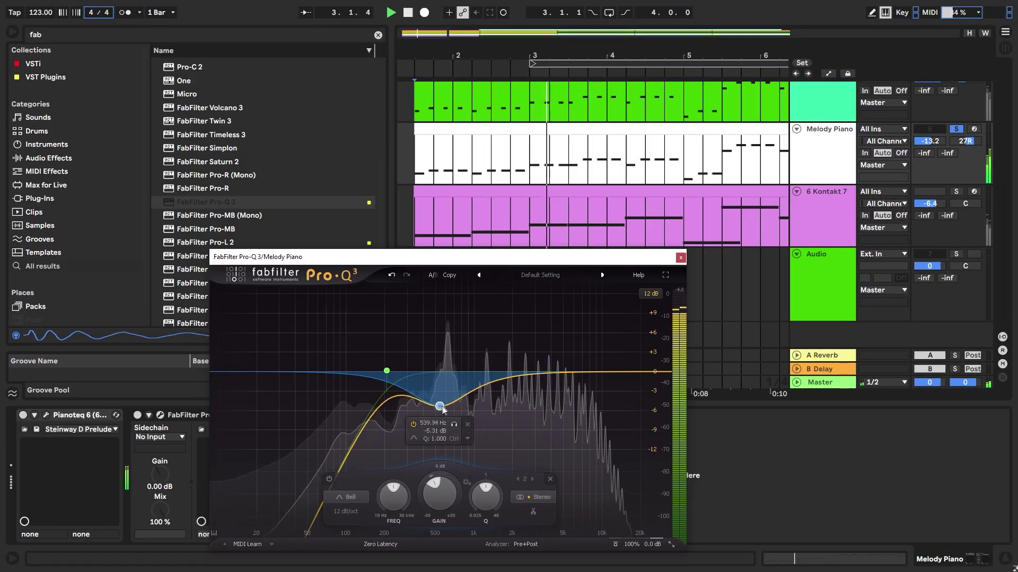
- Set a bell cut of about 3 dB near 605 Hz in the Melody Piano's Pro-Q 3 and adjust its upper frequencies
mouse_move(443, 402)
left_mouse_down()
mouse_move(452, 391)
mouse_move(444, 389)
left_mouse_up()
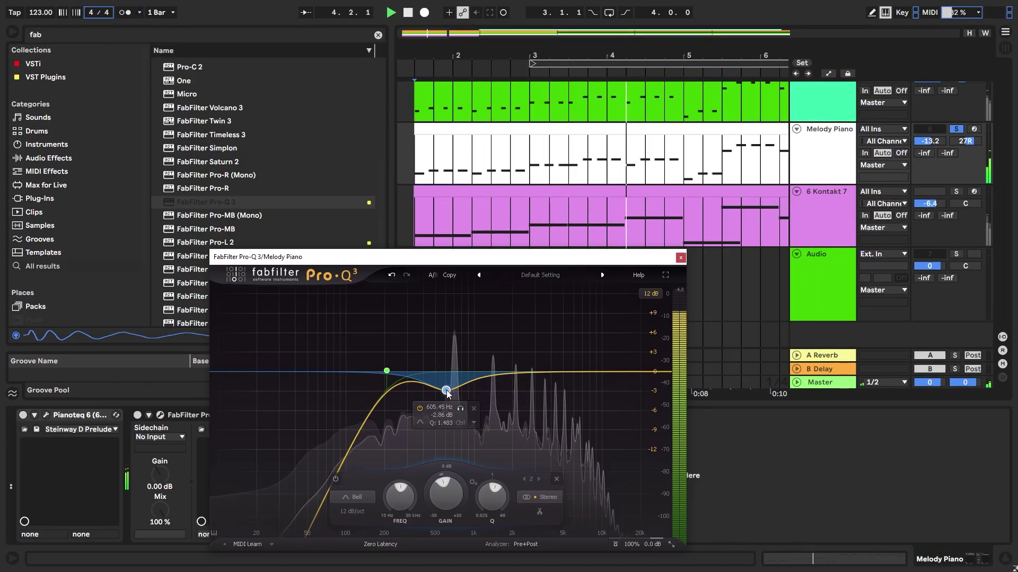
left_click_drag(502, 376, 557, 401)
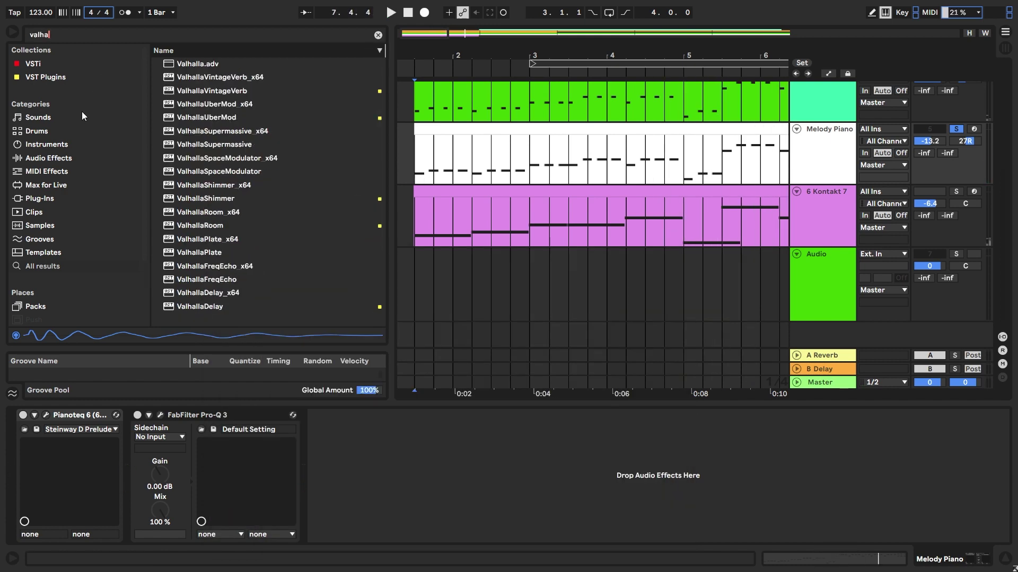
- Load ValhallaVintageVerb onto the Melody Piano track, play from 1.3.1 and set the reverb mix to 21.2 %
left_click_drag(212, 90, 334, 49)
left_click_drag(444, 163, 444, 163)
key("space")
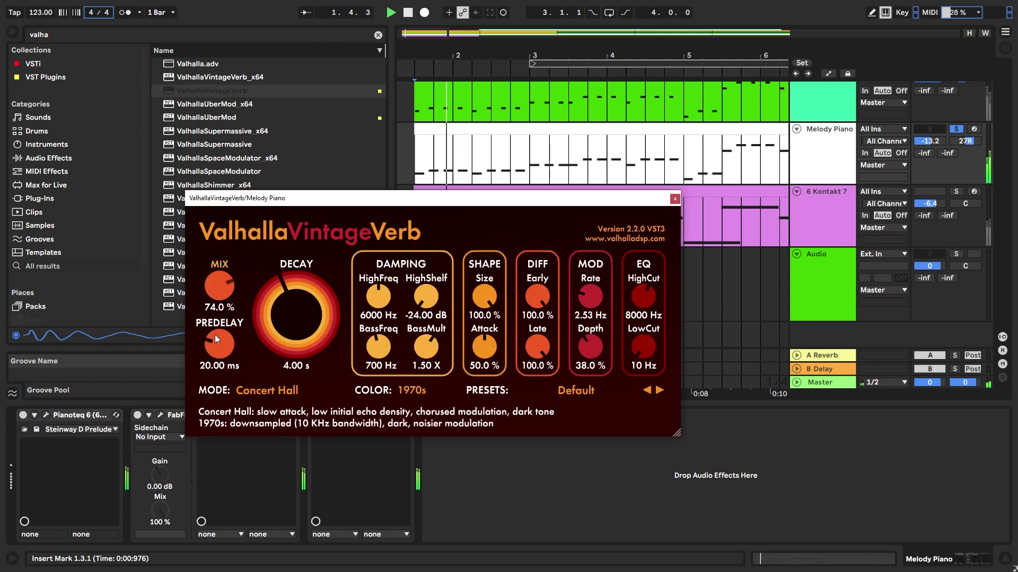
left_click_drag(213, 380, 213, 399)
- Solo the Melody Maestro track alongside Melody Piano and close the reverb window
scroll(943, 182, "up", 1)
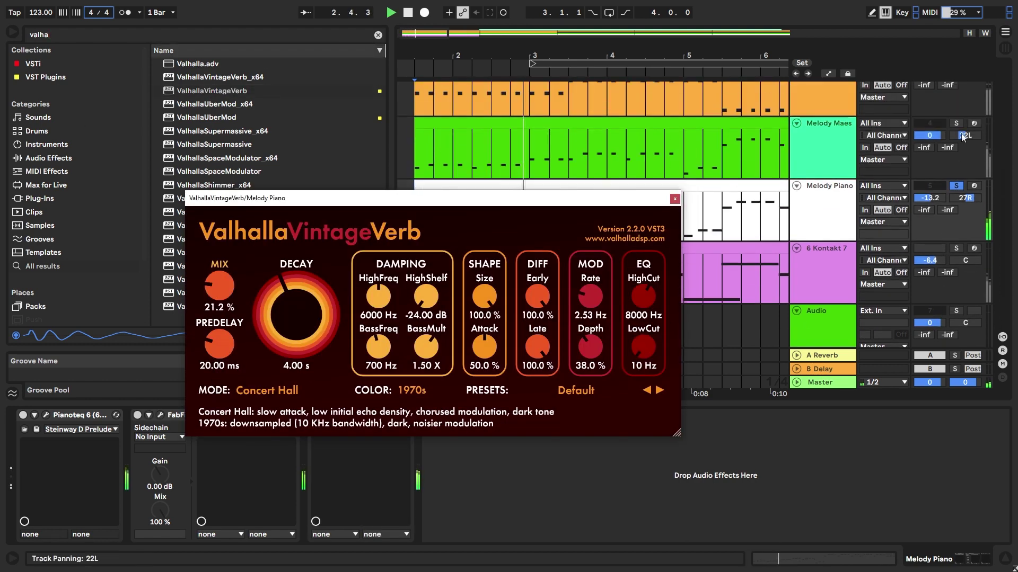
left_click(956, 124, "ctrl")
scroll(831, 147, "up", 2)
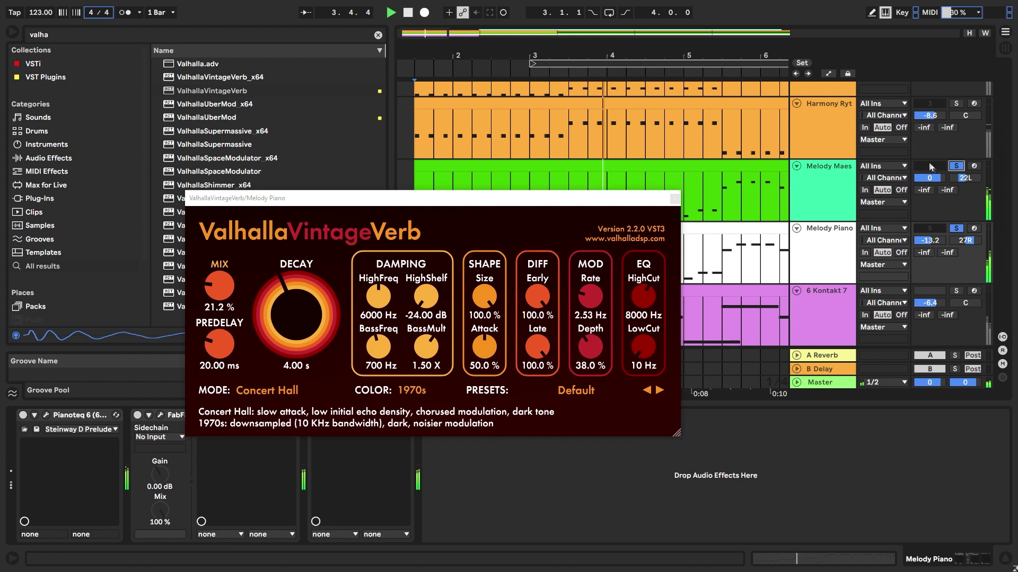
left_click(675, 198)
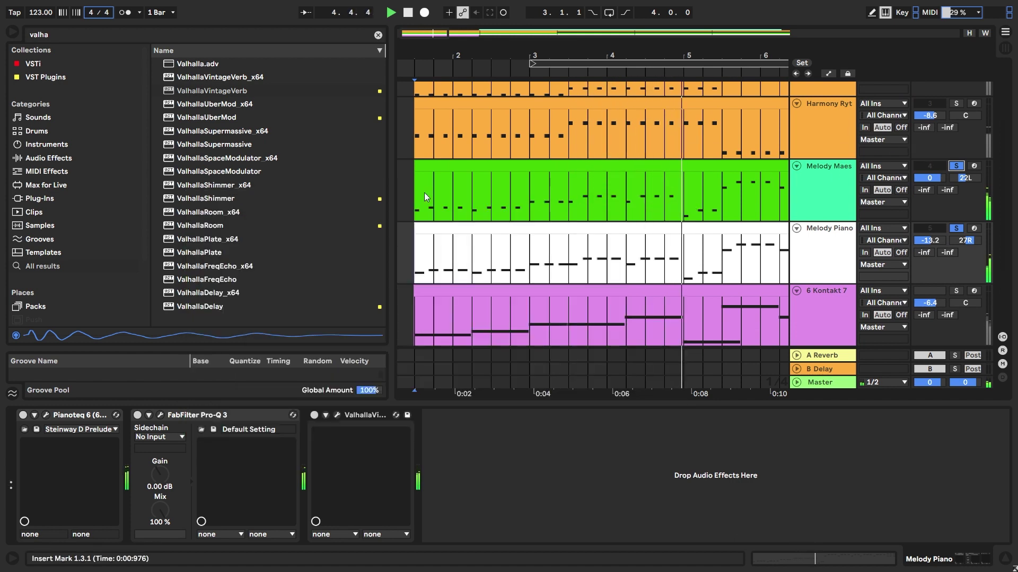
- Open the Melody Maestro track's Kontakt 7 window to inspect the Maestro instrument, resume playback and hide the window
left_click(424, 193)
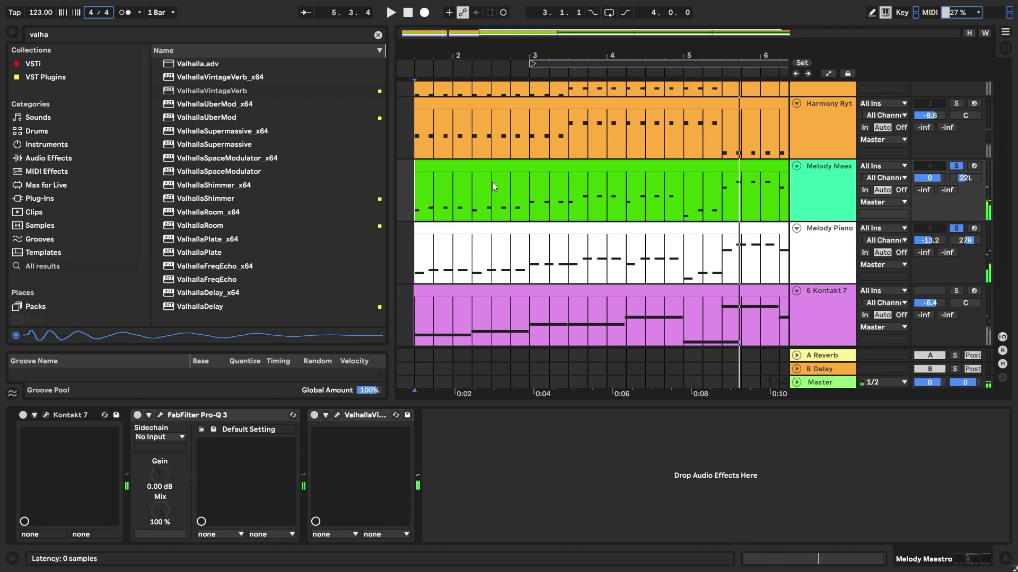
key("ctrl+alt+p")
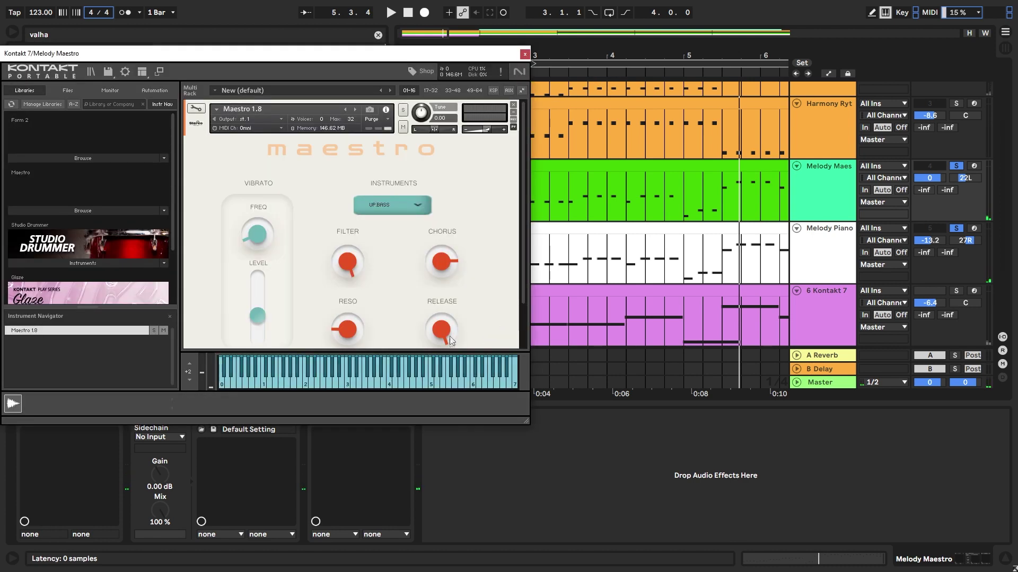
key("space")
key("ctrl+alt+p")
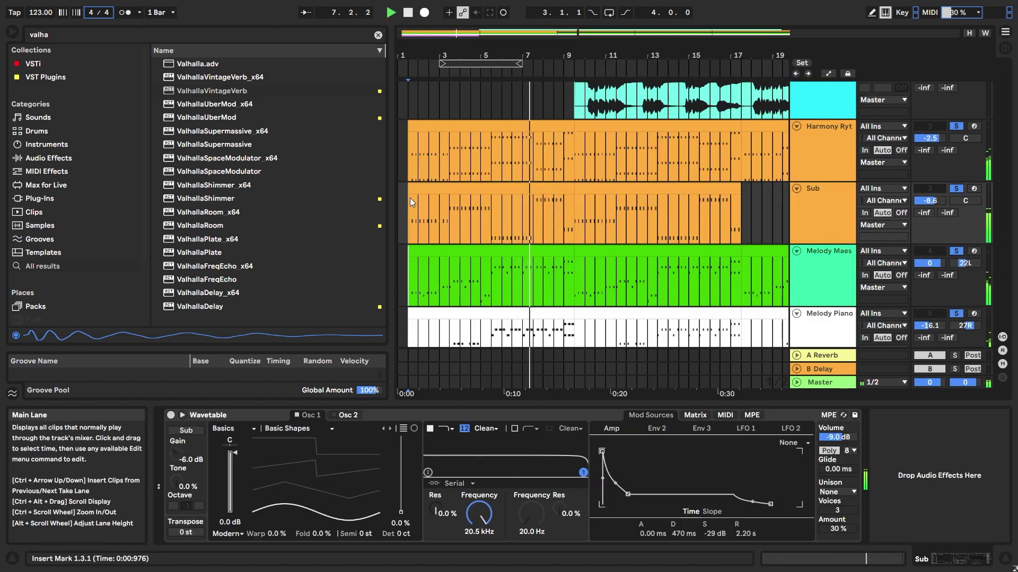
- Audition the Harmony Rythm, Sub, Melody Maestro and Melody Piano layers together, then stop playback
scroll(412, 202, "up", 3)
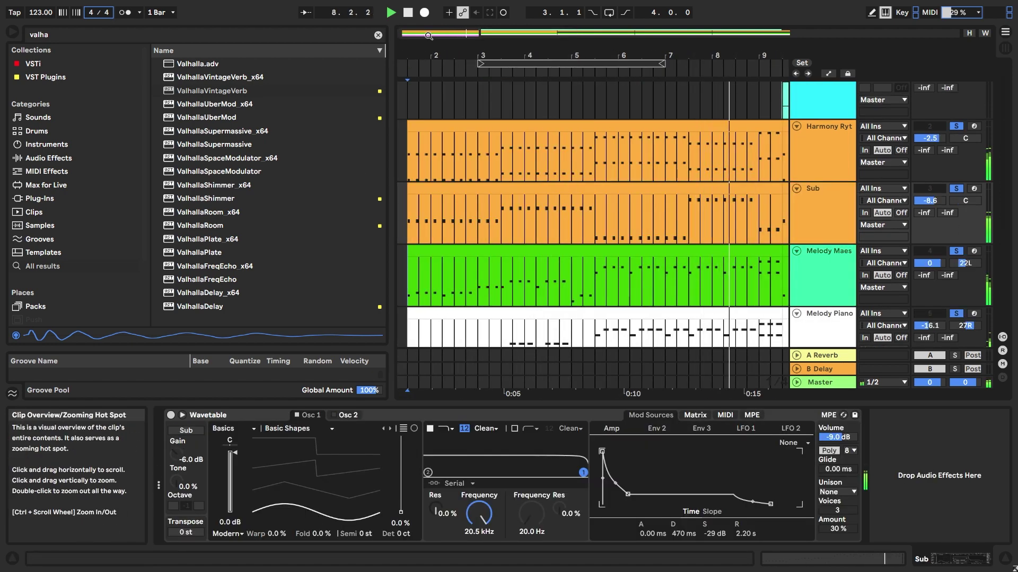
left_click_drag(430, 33, 445, 33)
scroll(523, 153, "down", 6)
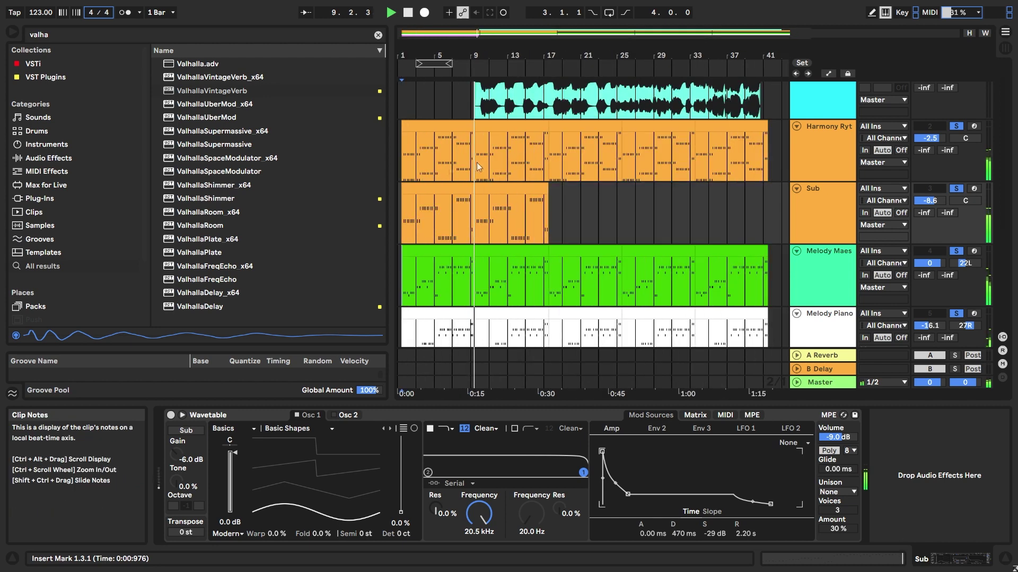
scroll(400, 225, "down", 3)
key("space")
scroll(400, 226, "up", 6)
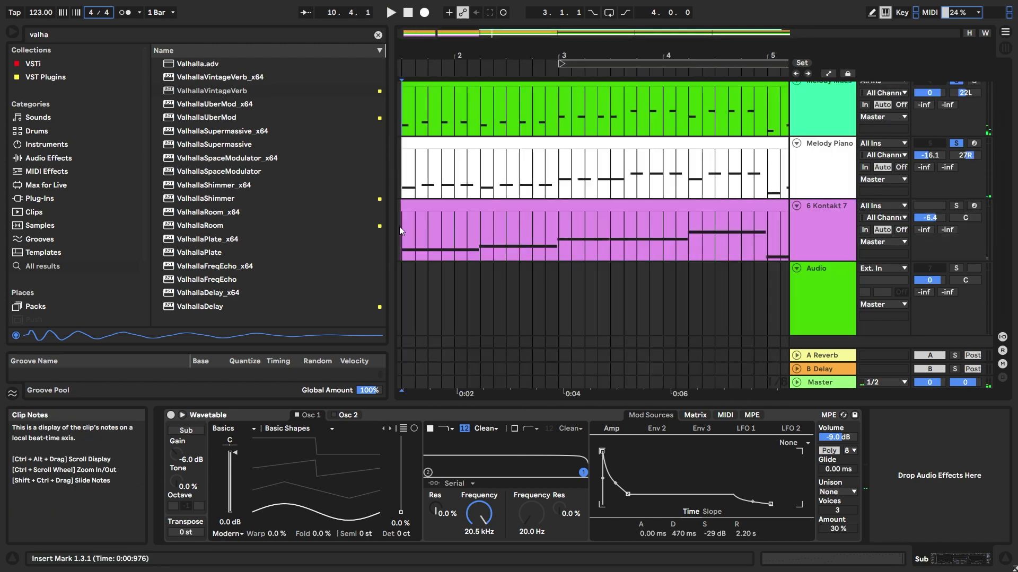
scroll(401, 223, "down", 4)
left_click(404, 193)
scroll(403, 192, "up", 5)
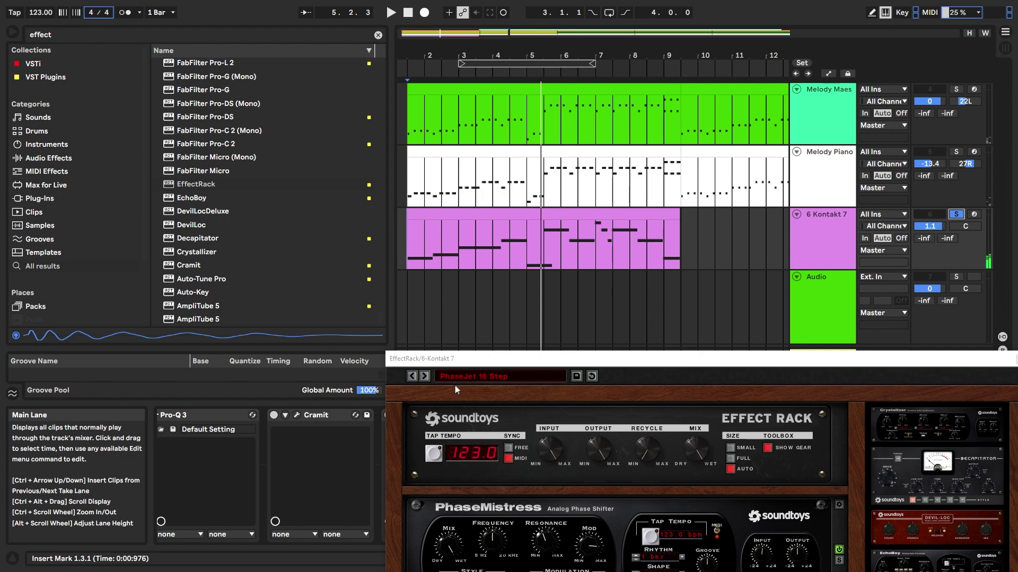
- Audition the EffectRack's PhaseJet 16 Step preset on the soloed Kontakt 7 track and close the EffectRack window
left_click_drag(512, 356, 518, 200)
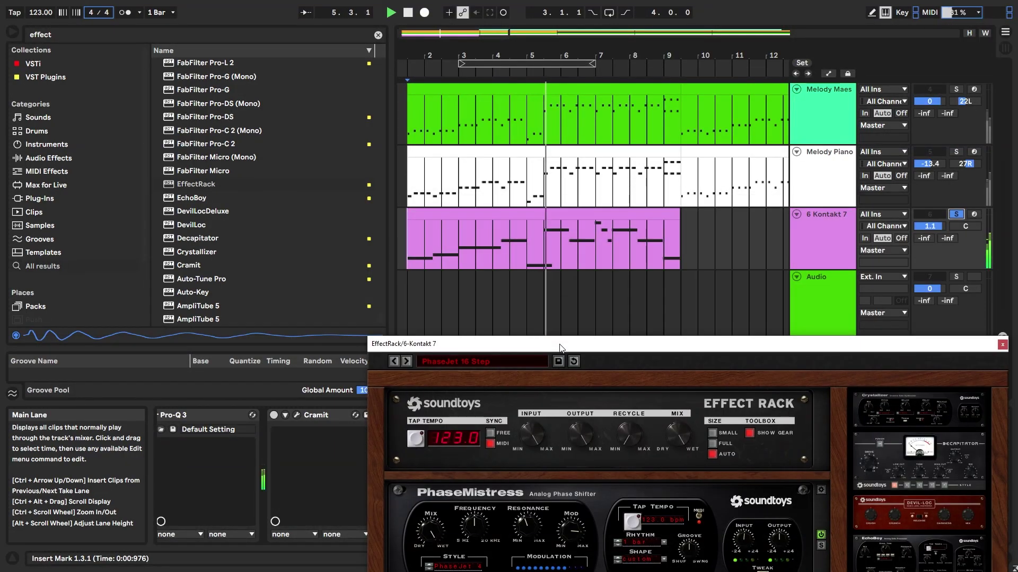
left_click_drag(560, 346, 560, 361)
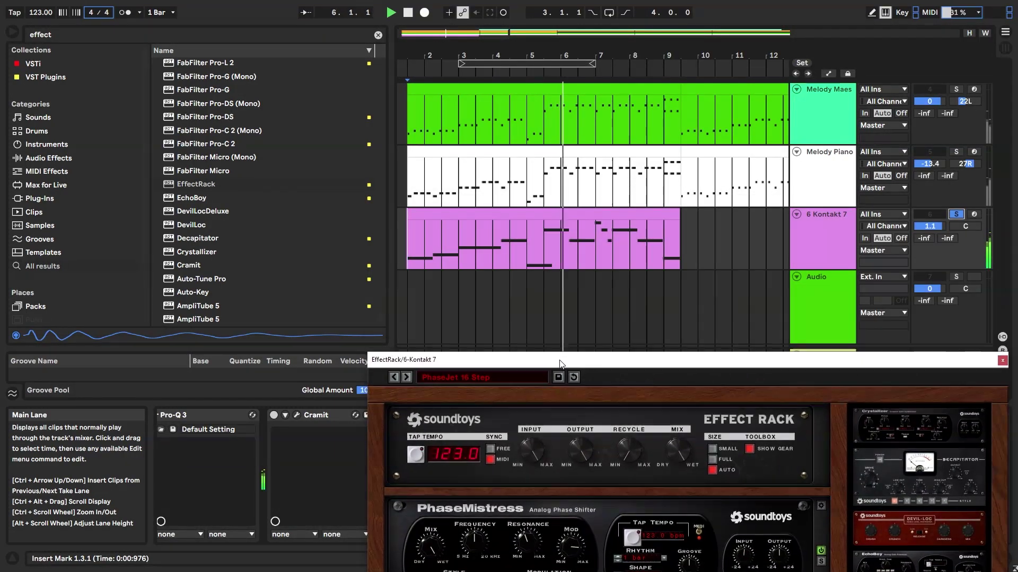
left_click(1002, 361)
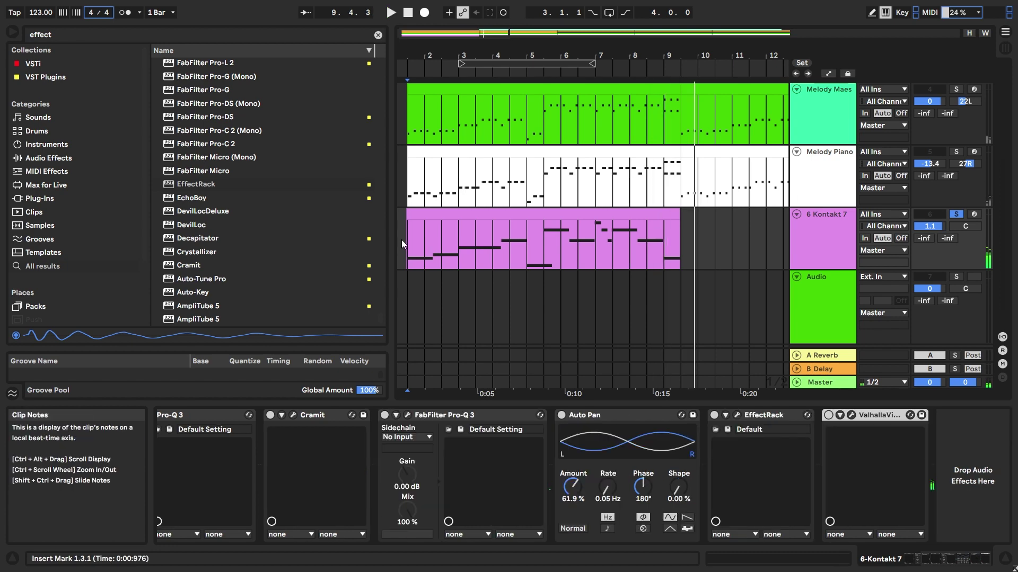
scroll(402, 242, "up", 5)
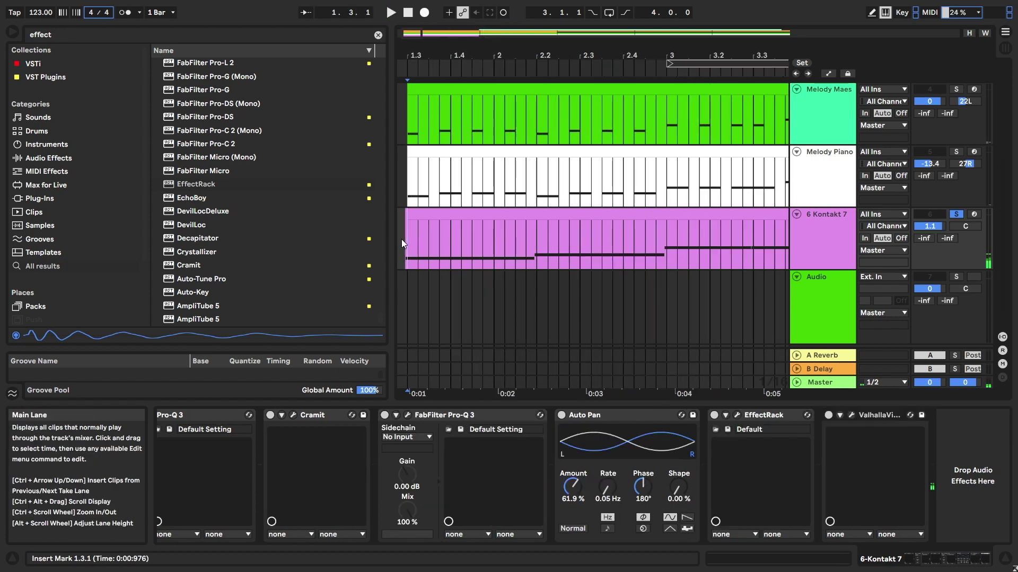
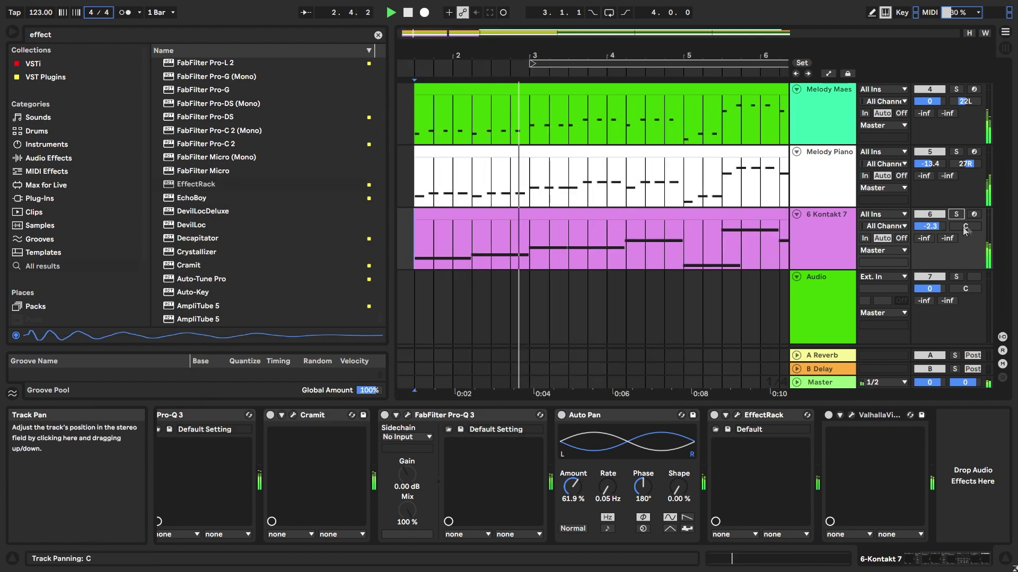
- Set the 6 Kontakt 7 track's volume to -0.7 dB while all layers play
left_click_drag(929, 226, 929, 228)
scroll(539, 240, "down", 2)
scroll(477, 246, "down", 2)
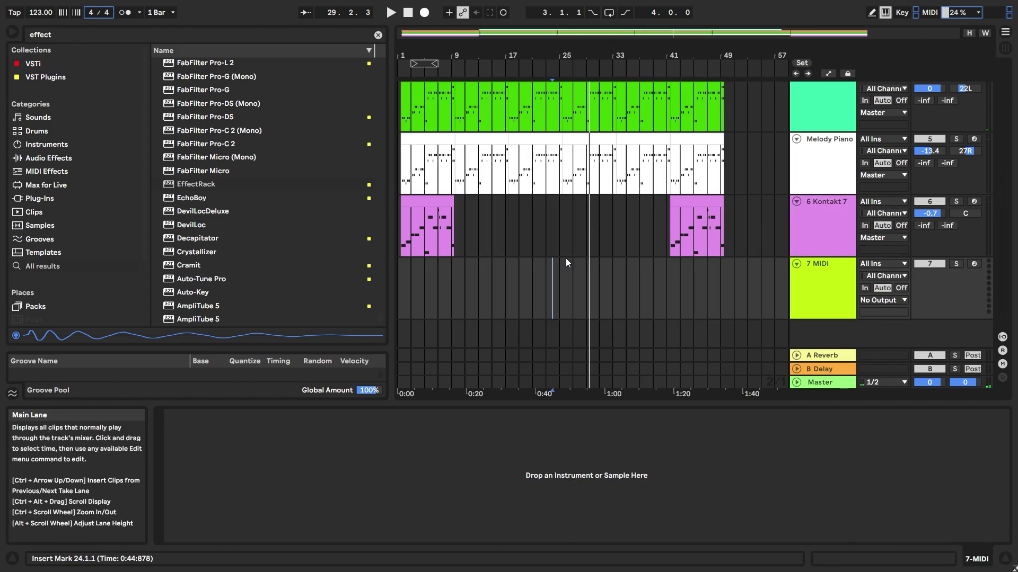
- Search the browser for addic and load Addictive Drums 2 onto the empty MIDI track
key("ctrl+f")
type("addic")
left_click_drag(201, 77, 373, 249)
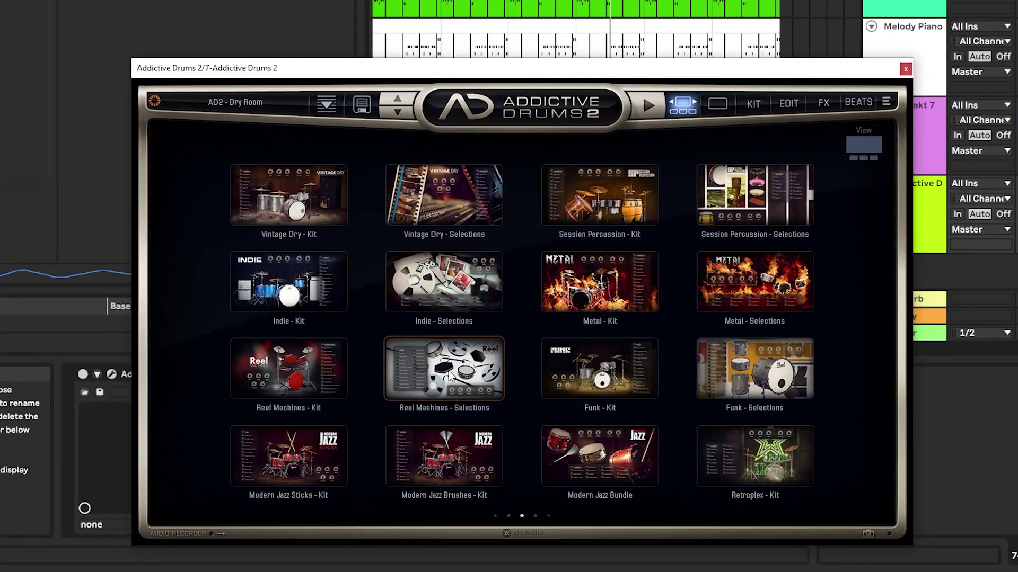
- Browse the Reel Machines kits in Addictive Drums 2, choose the Tape 808 Dry preset and close the plugin window
left_click(449, 376)
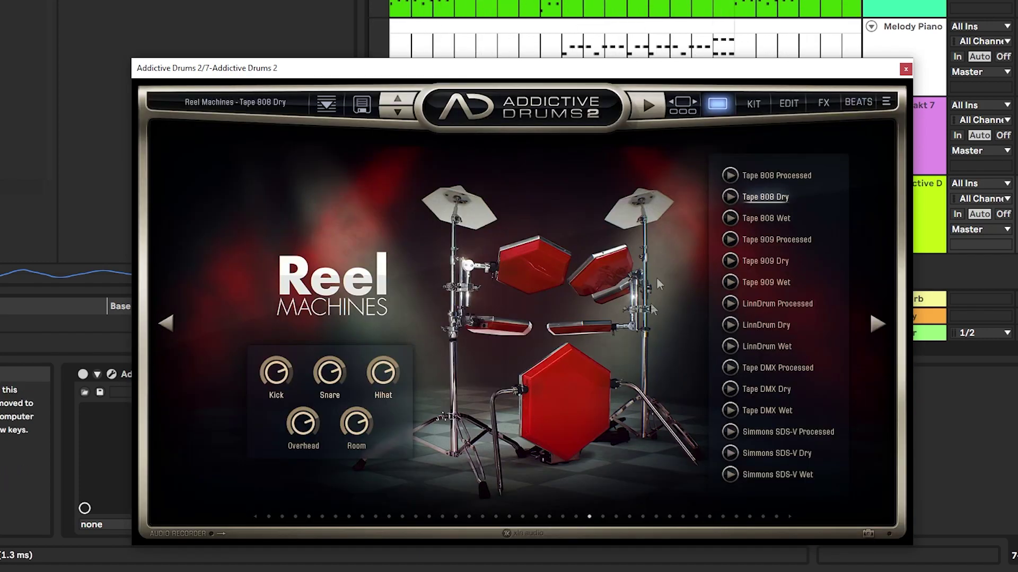
left_click(877, 324)
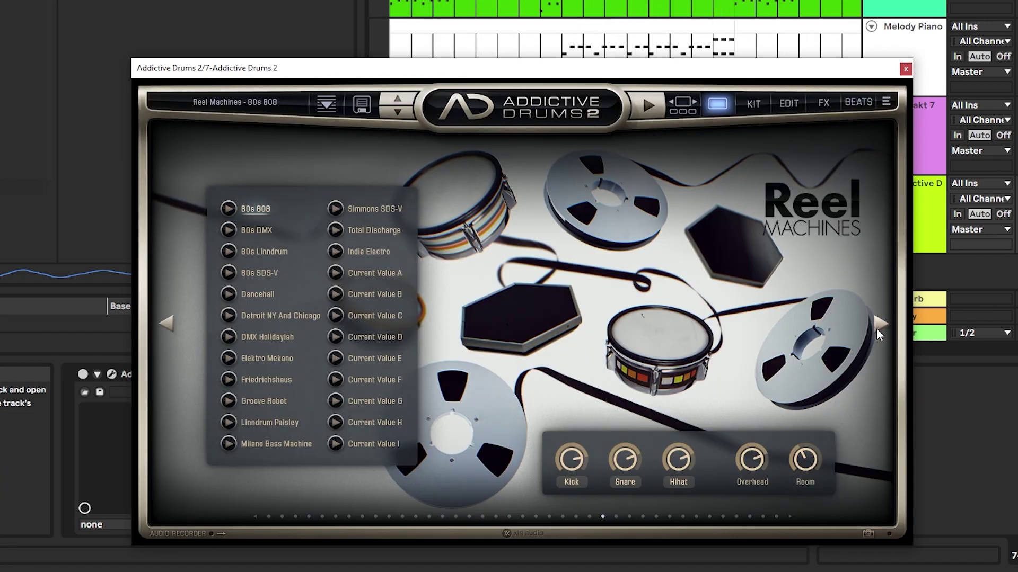
left_click(166, 323)
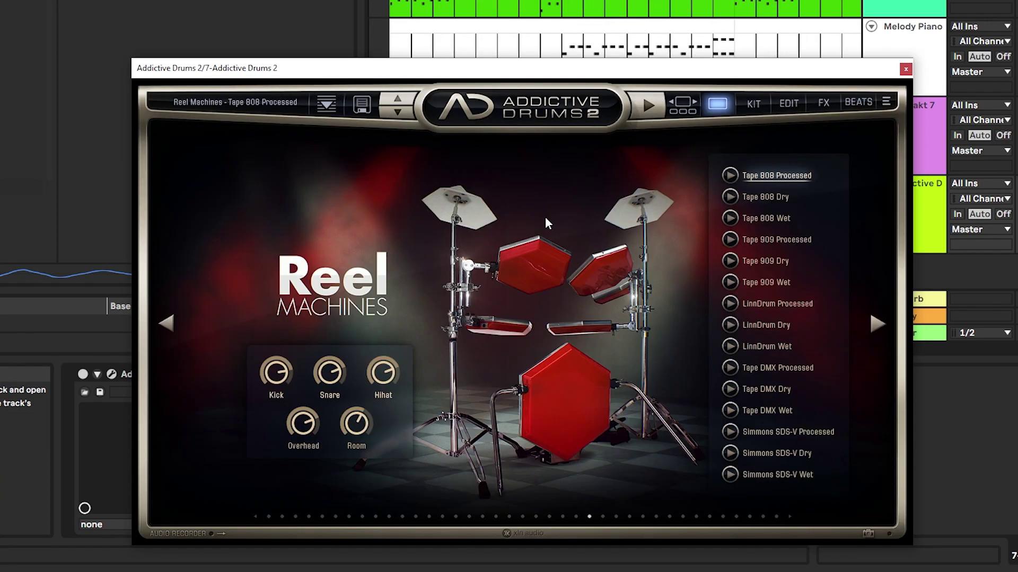
left_click(765, 197)
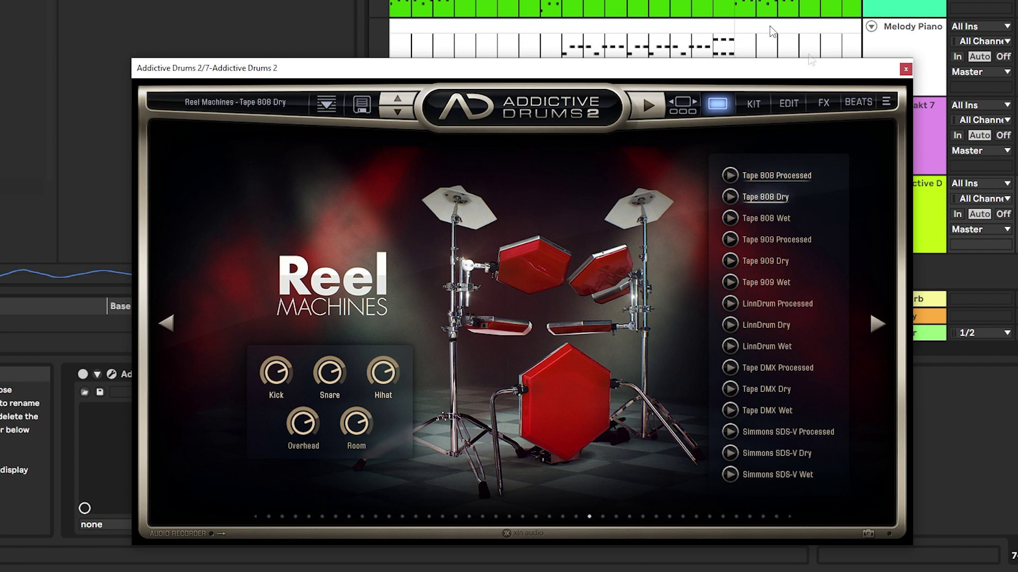
left_click(906, 70)
- Create an eight-bar clip on the Addictive Drums 2 track with C1 notes at 1 and 1.3 and D1 notes at 1.2 and 1.4
left_click_drag(415, 213, 739, 213)
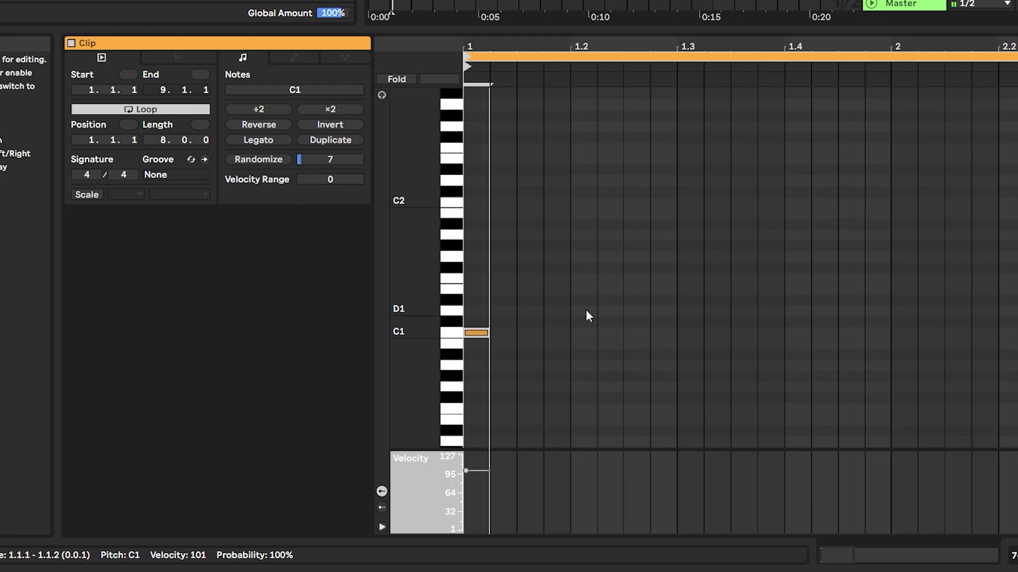
double_click(586, 311)
double_click(689, 333)
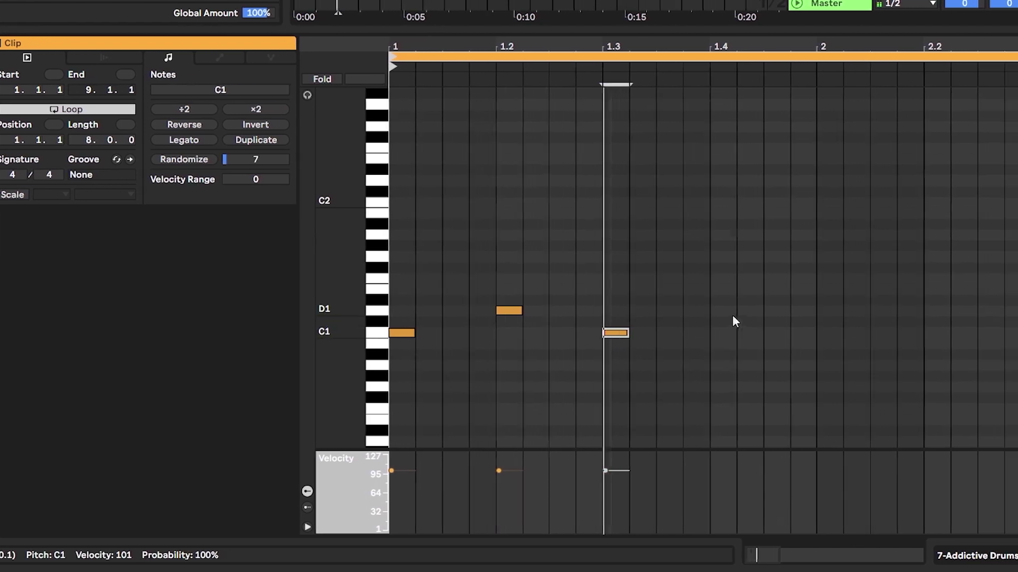
double_click(721, 312)
- Add C1 kick notes at 1.2 and 1.4 beneath the D1 notes in the Addictive Drums 2 clip
key("x")
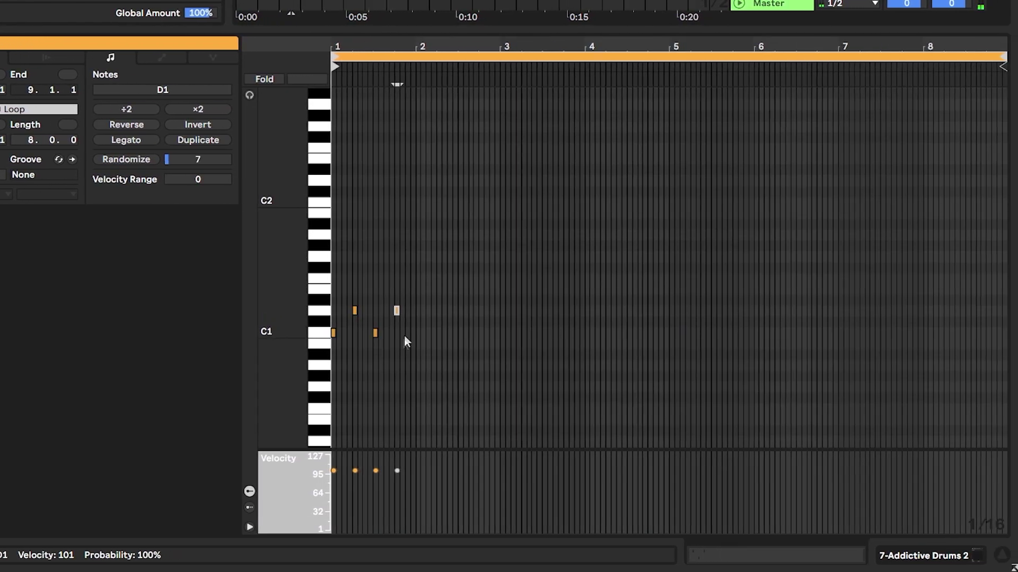
double_click(355, 333)
double_click(396, 333)
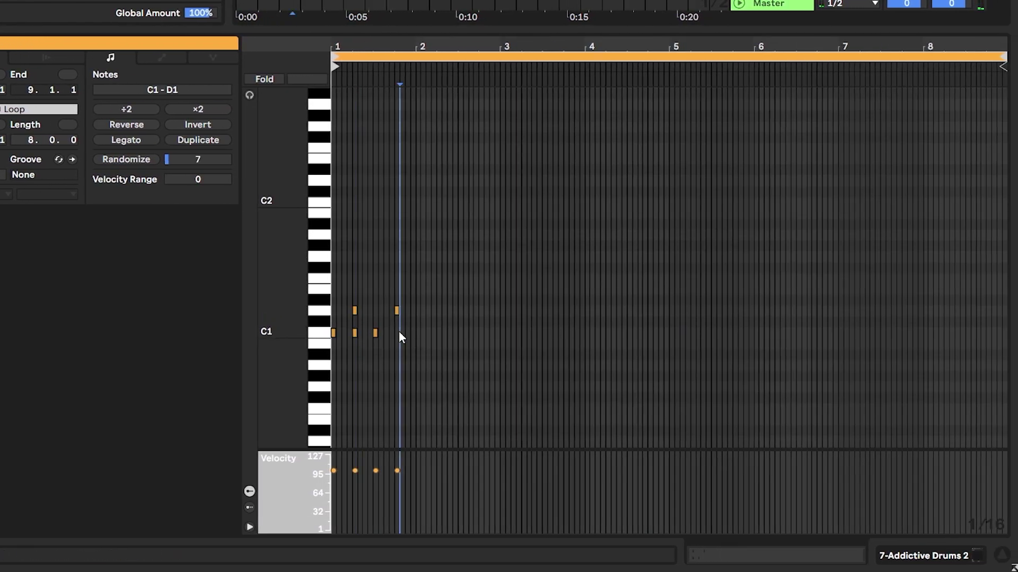
- Select the one-bar kick and snare pattern and duplicate it across the rest of the eight-bar clip
key("plus")
key("plus")
key("plus")
key("plus")
left_click_drag(342, 305, 354, 355)
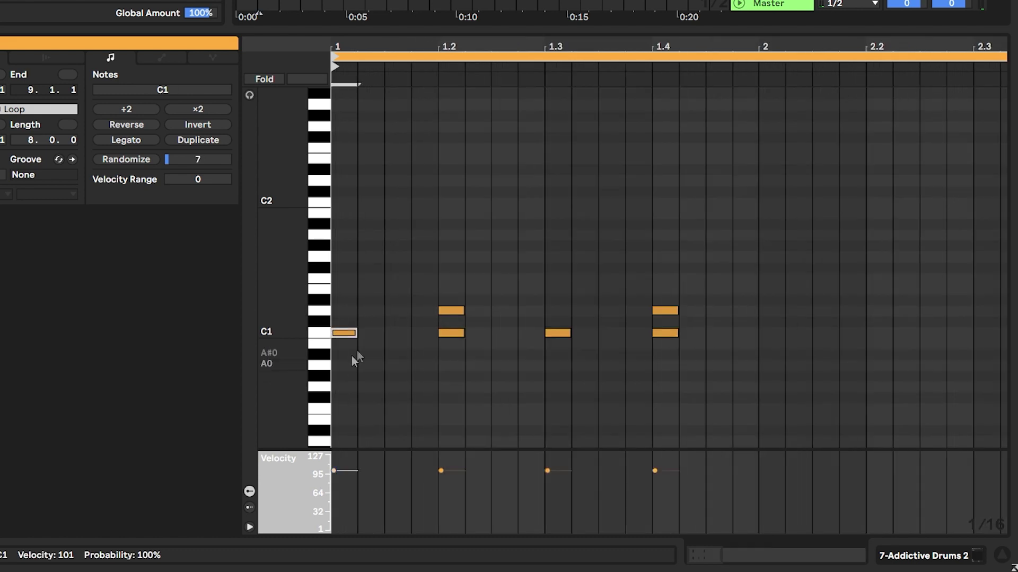
left_click_drag(461, 284, 452, 316)
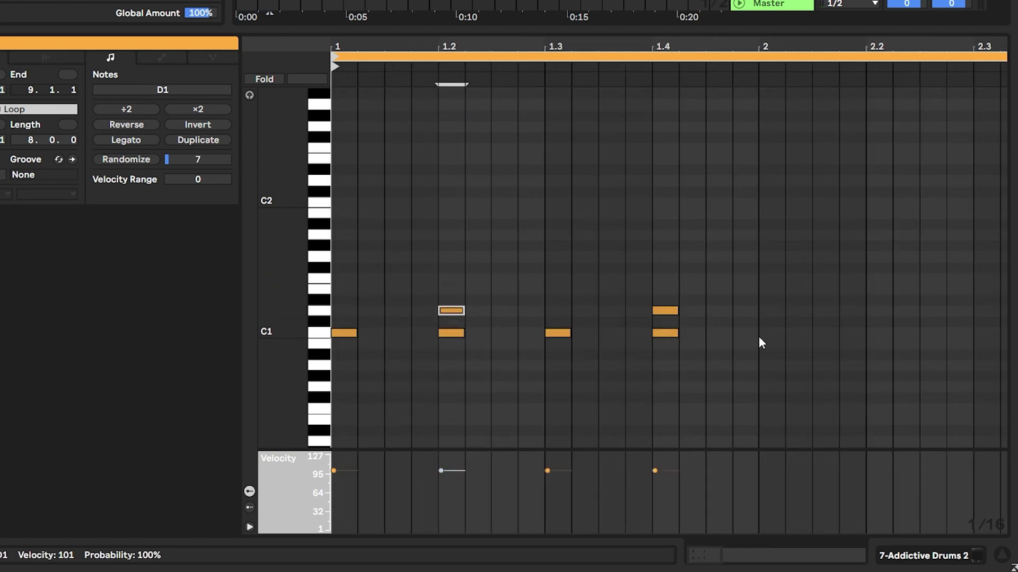
left_click_drag(759, 342, 536, 310)
key("ctrl+d")
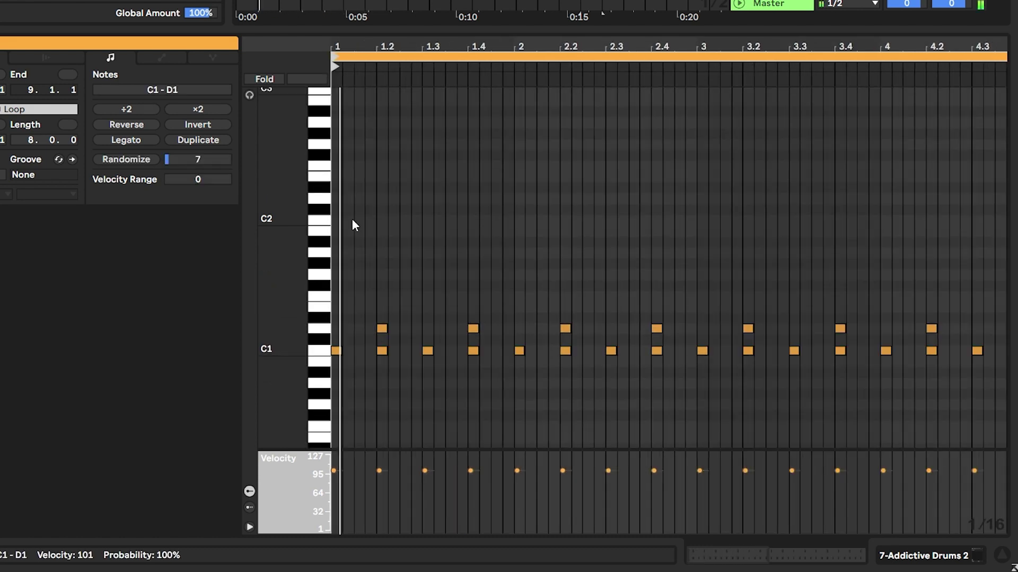
- Reopen Addictive Drums 2 from the track's device chain and load the Tape 909 Dry preset
left_click(968, 555)
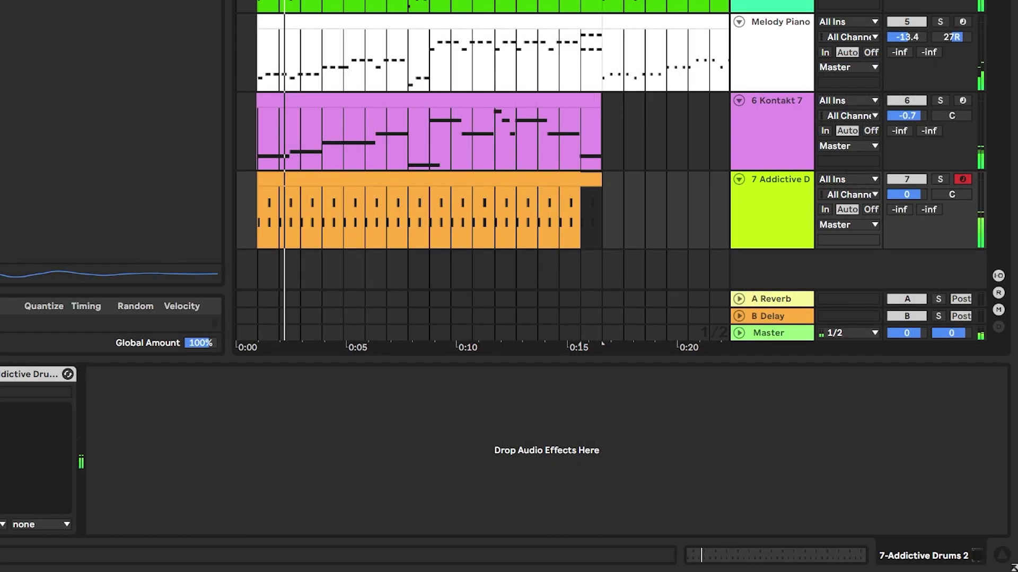
left_click(1, 374)
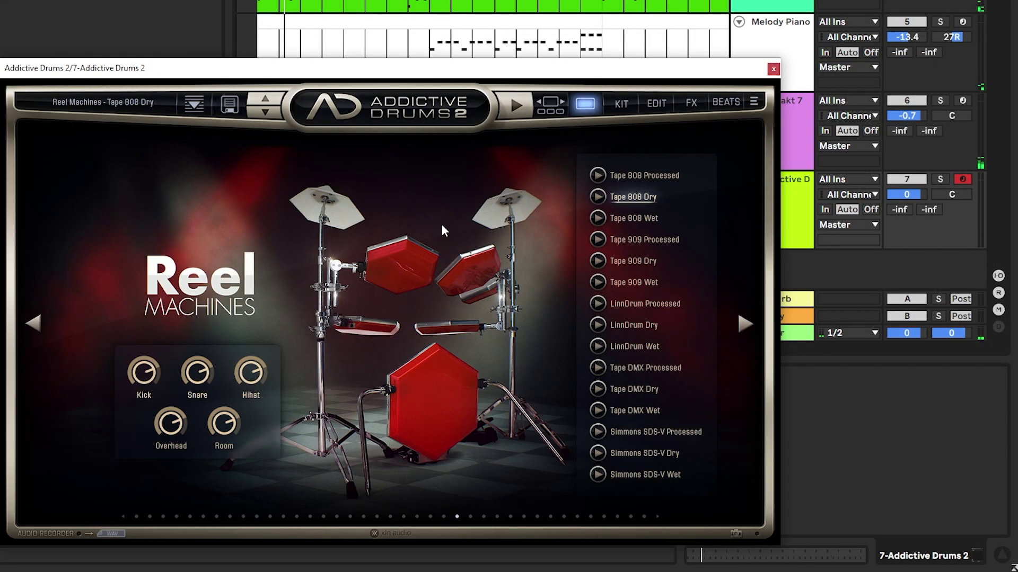
left_click(620, 262)
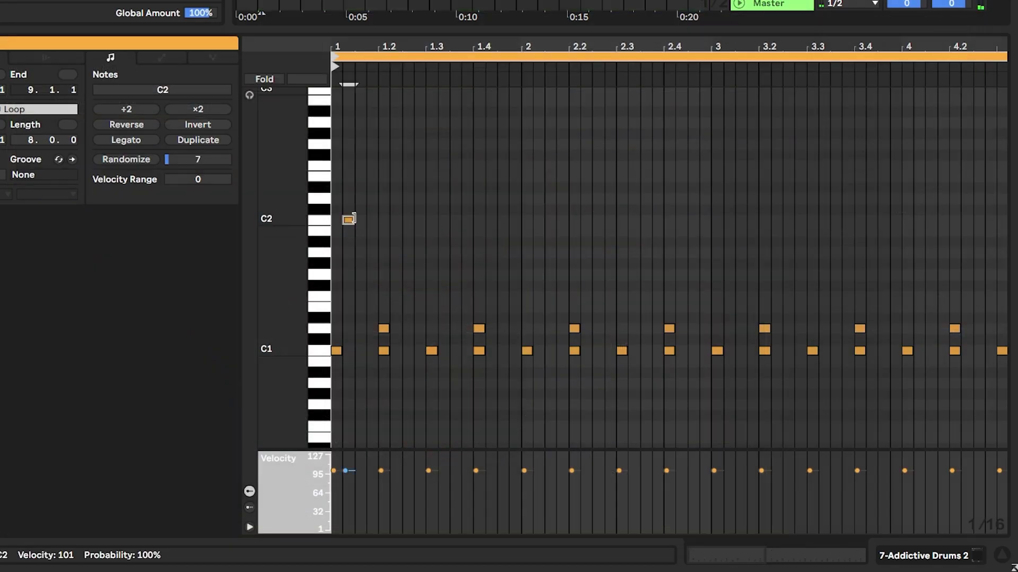
- Place a C2 note on the off-beat at 1.1.3 and duplicate it every beat across the eight-bar drum clip
left_click_drag(354, 218, 351, 220)
key("ctrl+d")
key("ctrl+d")
key("ctrl+d")
key("ctrl+d")
key("ctrl+d")
key("ctrl+d")
key("ctrl+d")
key("ctrl+d")
key("ctrl+d")
key("ctrl+d")
key("ctrl+d")
key("ctrl+d")
key("ctrl+d")
key("ctrl+d")
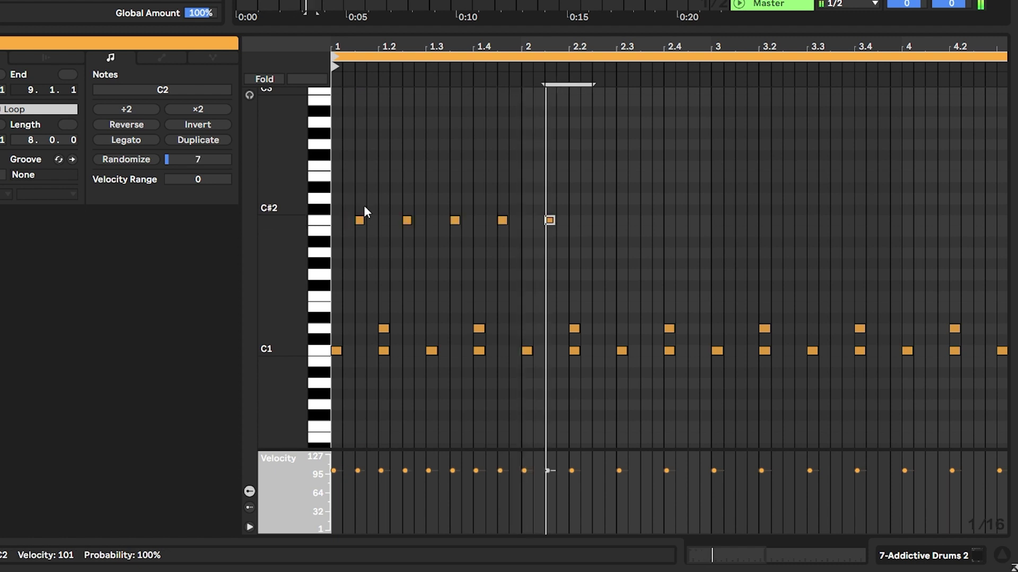
key("minus")
key("ctrl+d")
key("ctrl+d")
key("ctrl+d")
key("ctrl+d")
key("ctrl+d")
key("ctrl+d")
key("ctrl+d")
key("ctrl+d")
key("ctrl+d")
key("ctrl+d")
key("ctrl+d")
key("ctrl+d")
key("ctrl+d")
key("ctrl+d")
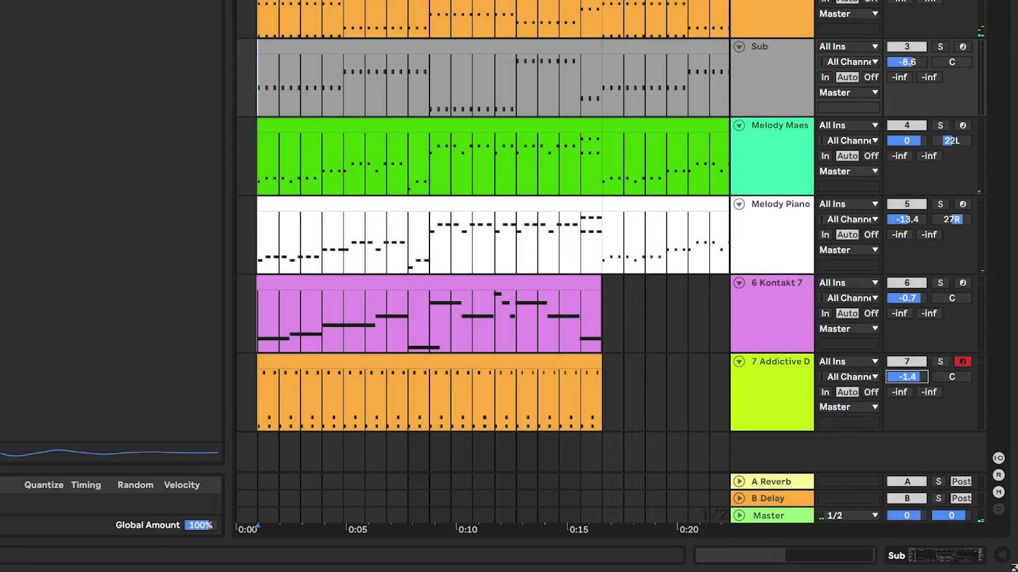
- Insert a new MIDI track below the Addictive Drums 2 track
right_click(752, 449)
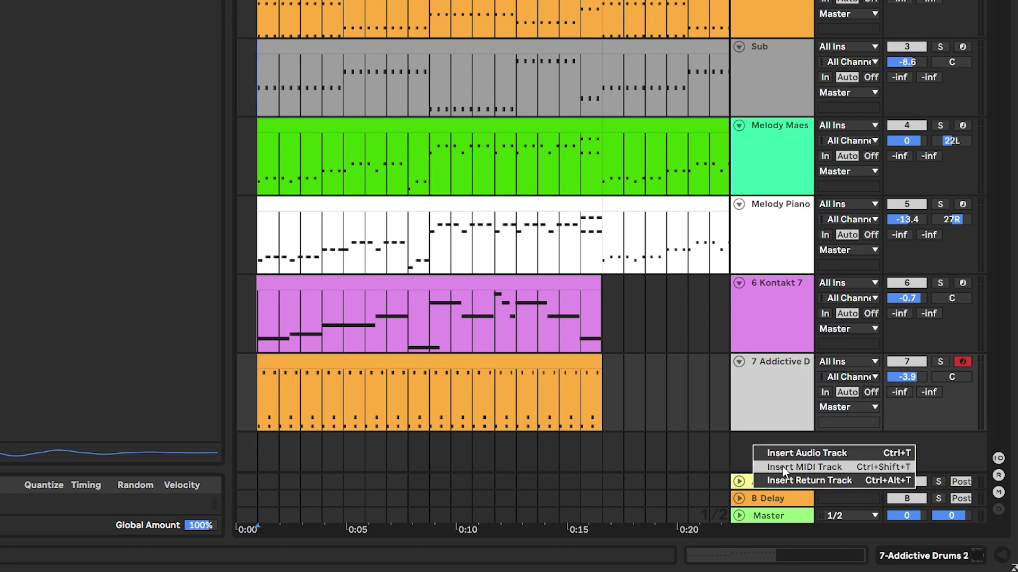
- Add a new MIDI track with Serum and load the BA Accelerate preset from the Surge Sounds Retrowave Serum pack
left_click(781, 466)
left_click(317, 70)
mouse_move(326, 221)
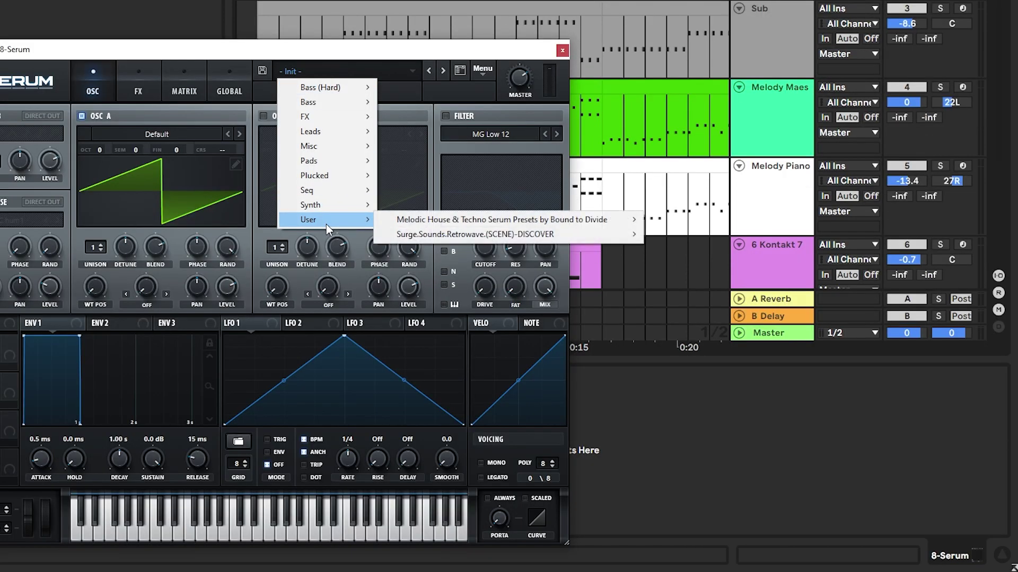
mouse_move(503, 238)
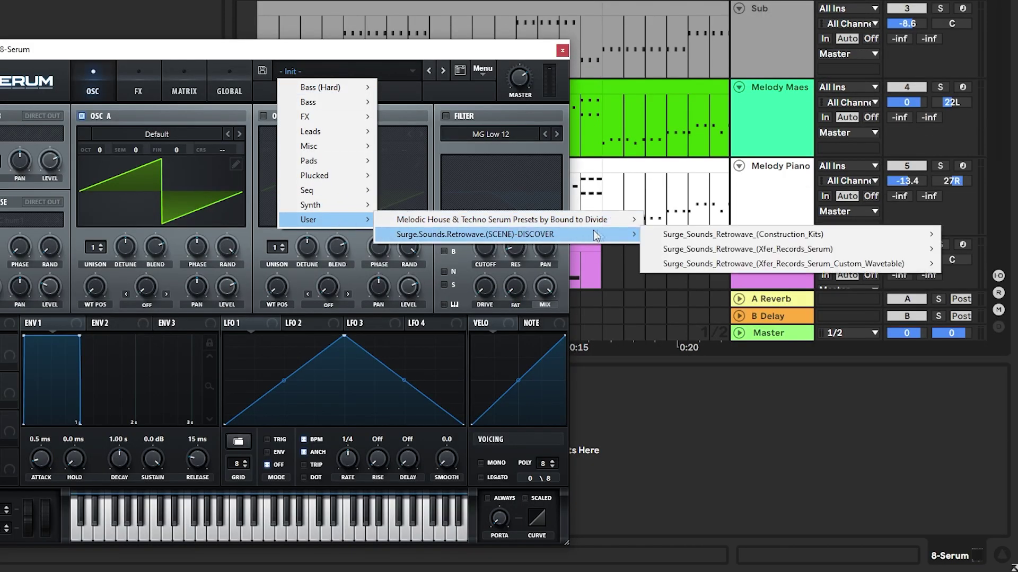
mouse_move(714, 246)
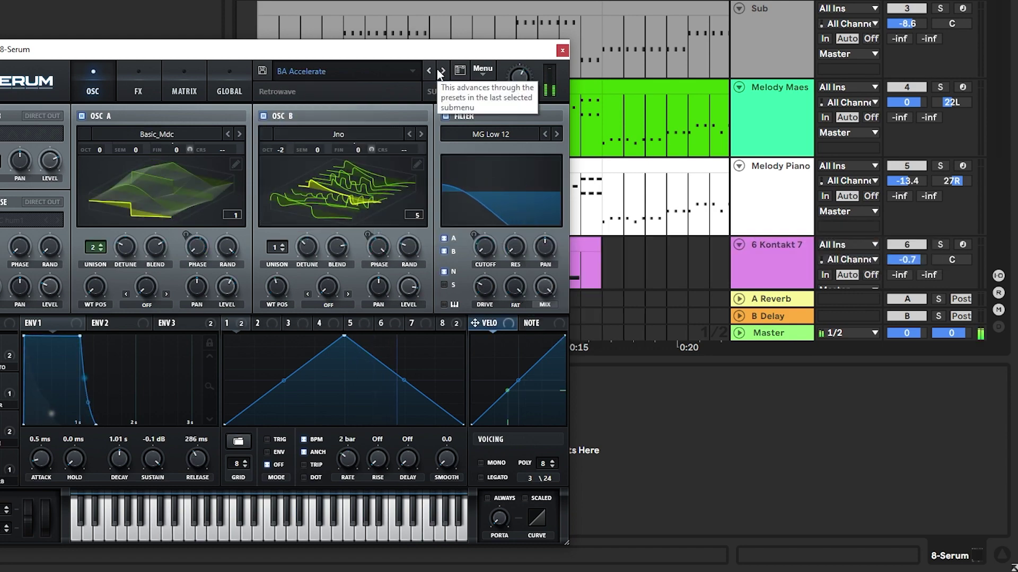
left_click(561, 52)
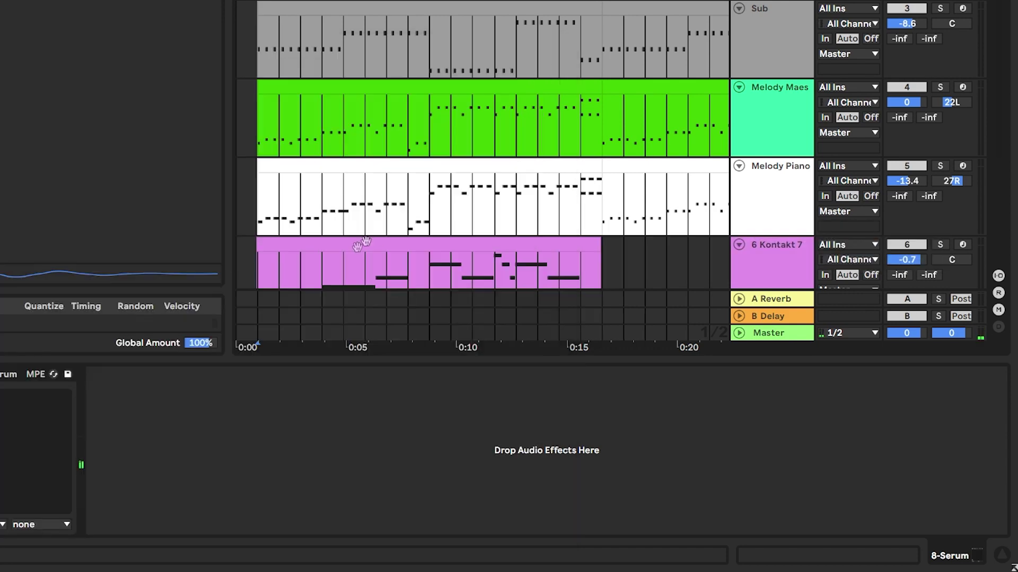
- Copy the eight-bar Sub clip onto the Serum track and raise its notes two octaves to the F#2–D#3 range
scroll(323, 261, "down", 8)
double_click(289, 268)
scroll(352, 96, "up", 10)
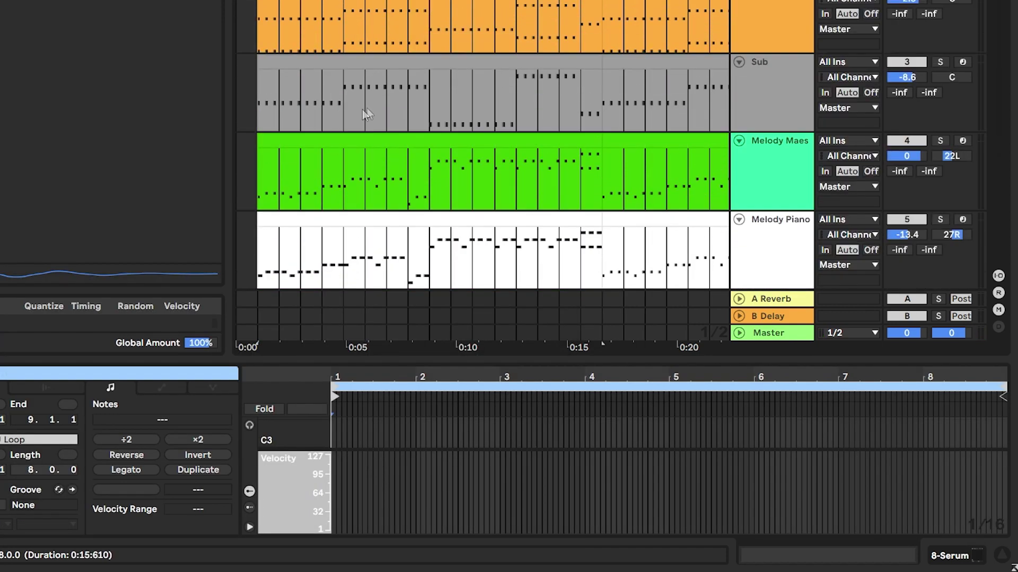
left_click(333, 61)
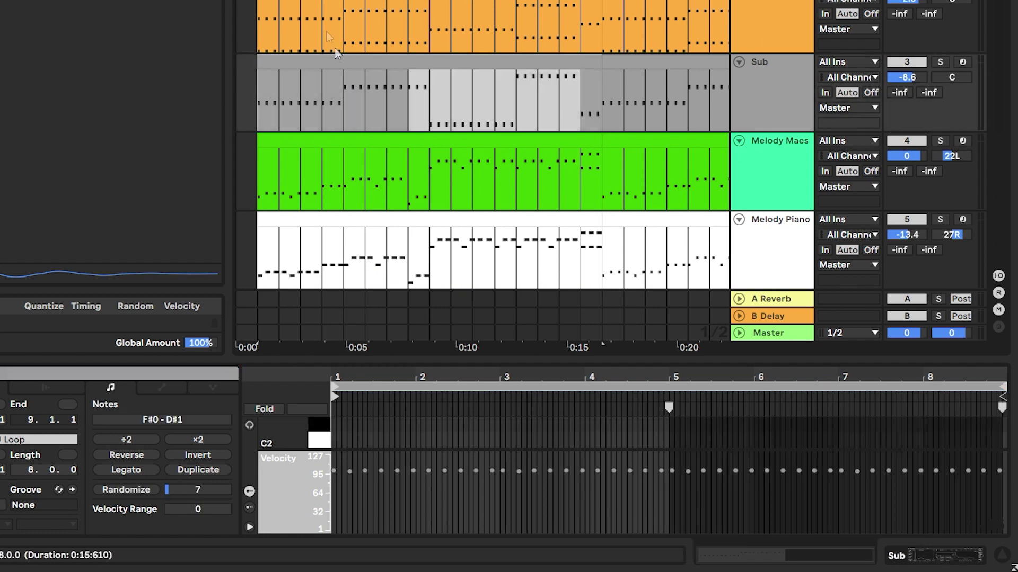
scroll(296, 127, "down", 4)
scroll(258, 260, "down", 1)
left_click(259, 234)
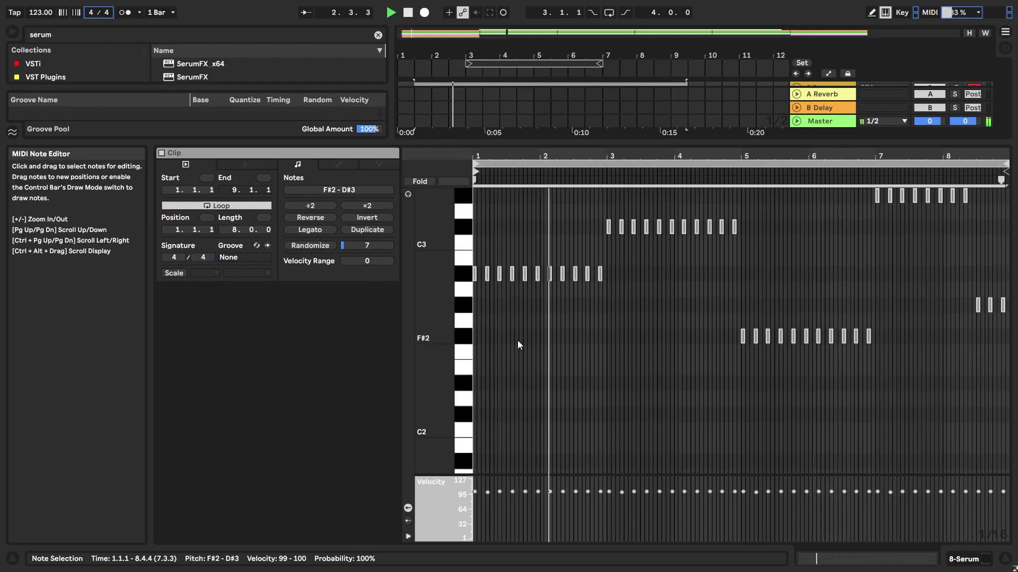
- Play back the transposed notes of the Serum clip and stop playback
scroll(488, 318, "up", 2)
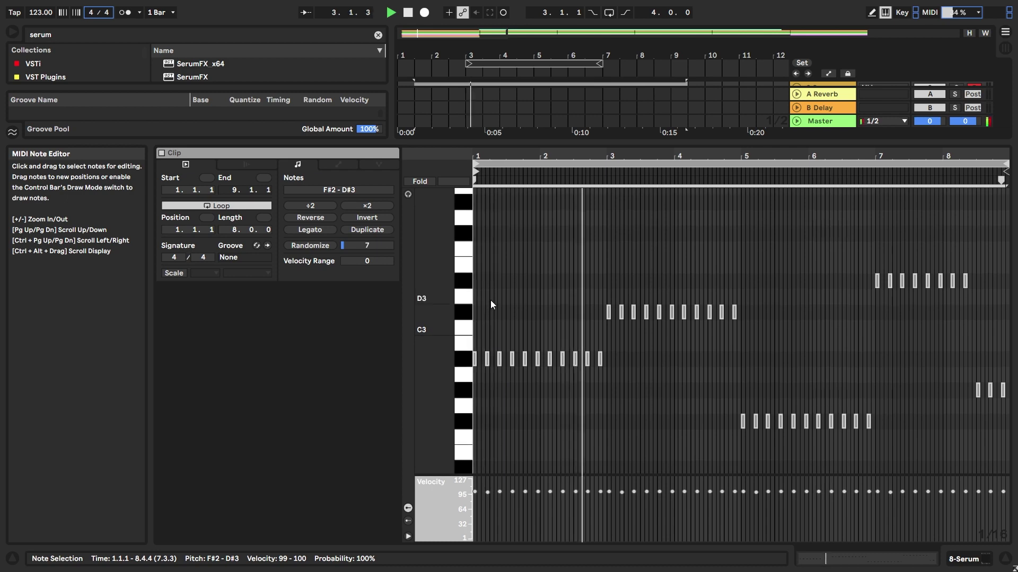
scroll(491, 300, "up", 2)
left_click(492, 298)
scroll(476, 320, "down", 3)
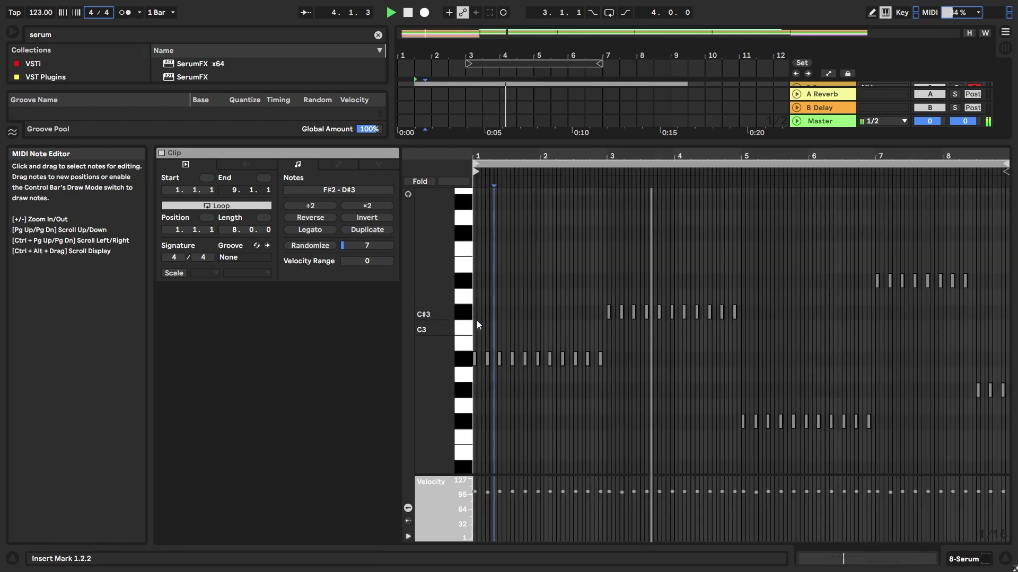
key("space")
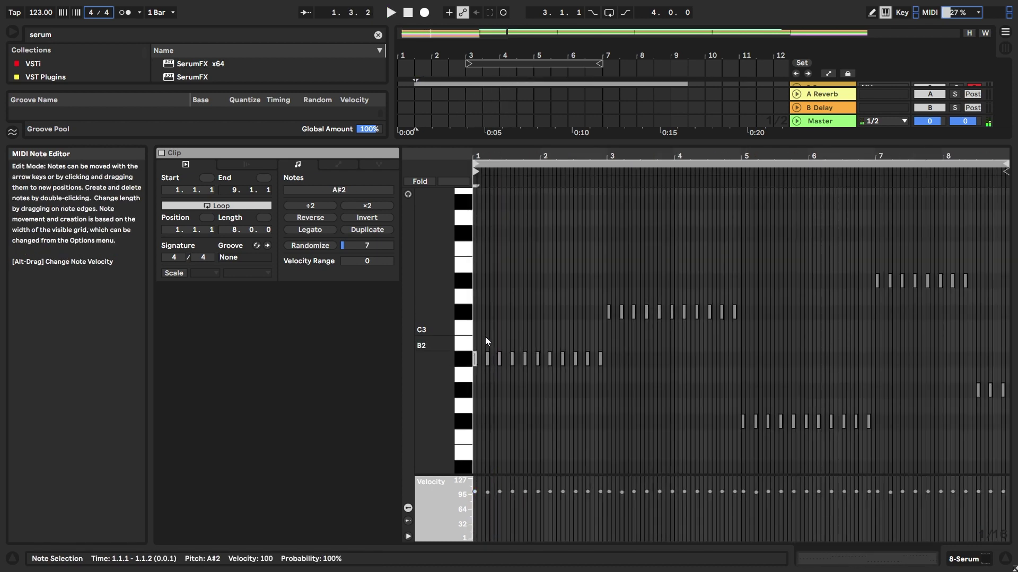
- Delete the A#2 notes after the first one in bars 1 and 2, and lengthen the remaining note to two sixteenths
mouse_move(485, 336)
left_mouse_down()
mouse_move(562, 371)
mouse_move(480, 332)
left_mouse_up()
left_click(611, 380)
key("Delete")
scroll(473, 358, "up", 5)
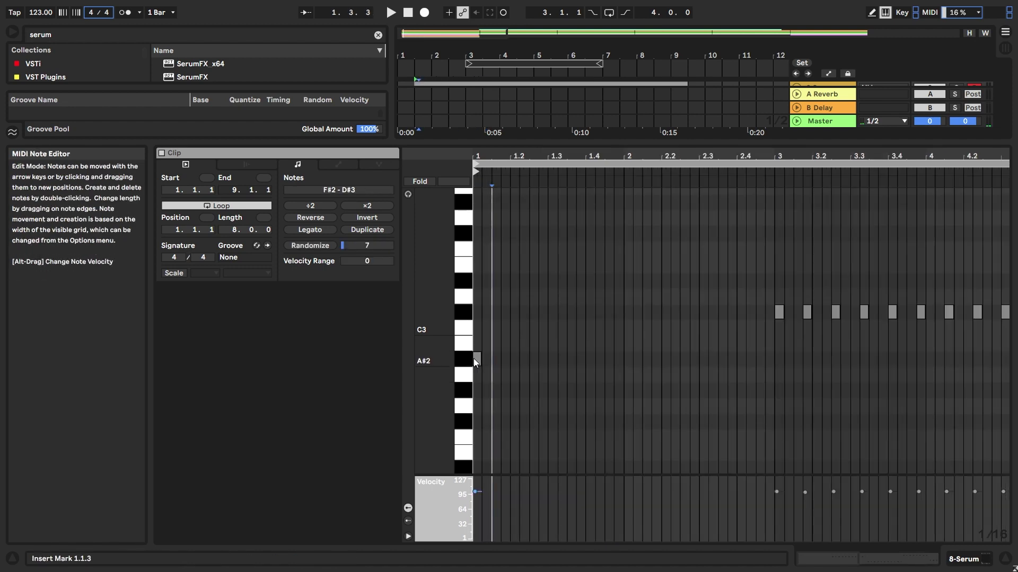
scroll(508, 360, "down", 3)
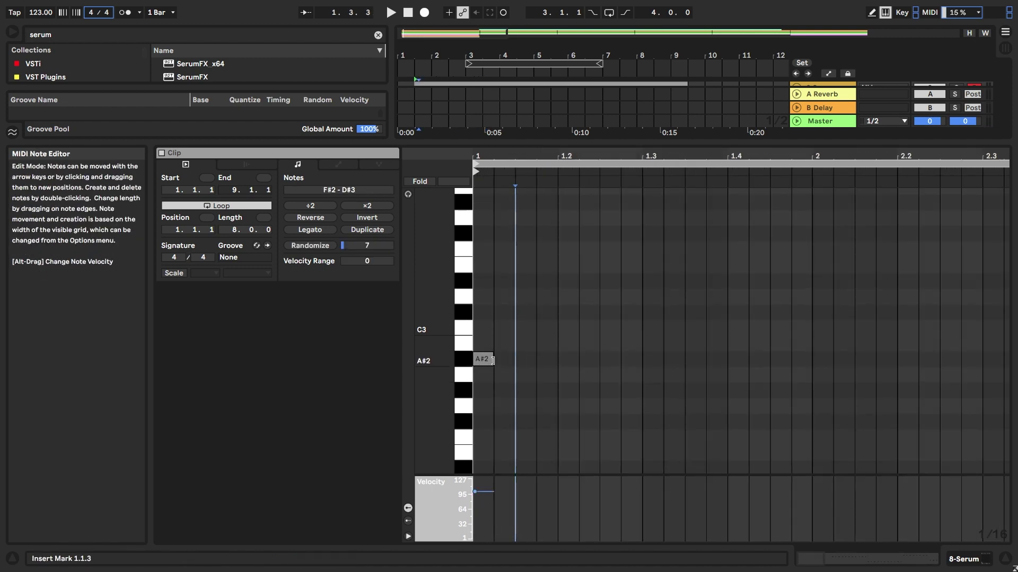
left_click(496, 359)
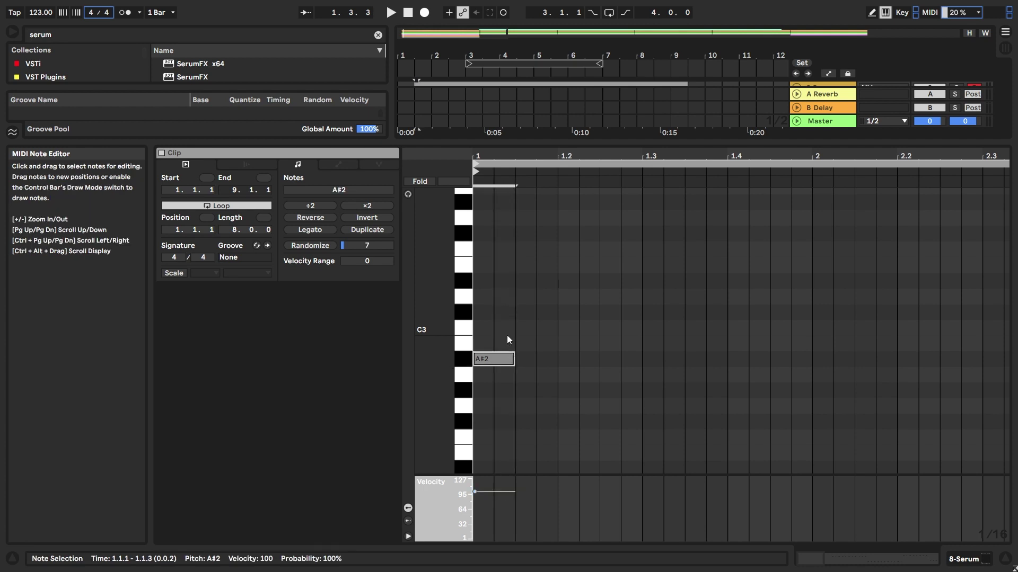
- Duplicate the lengthened A#2 note repeatedly until back-to-back eighth notes fill bars 1 and 2
key("ctrl+d")
key("ctrl+d")
key("ctrl+d")
key("ctrl+d")
key("ctrl+d")
key("ctrl+d")
key("ctrl+d")
key("ctrl+d")
key("ctrl+d")
key("ctrl+d")
key("ctrl+d")
key("ctrl+d")
key("ctrl+d")
key("ctrl+d")
key("ctrl+d")
scroll(578, 383, "down", 5)
key("space")
scroll(610, 361, "up", 3)
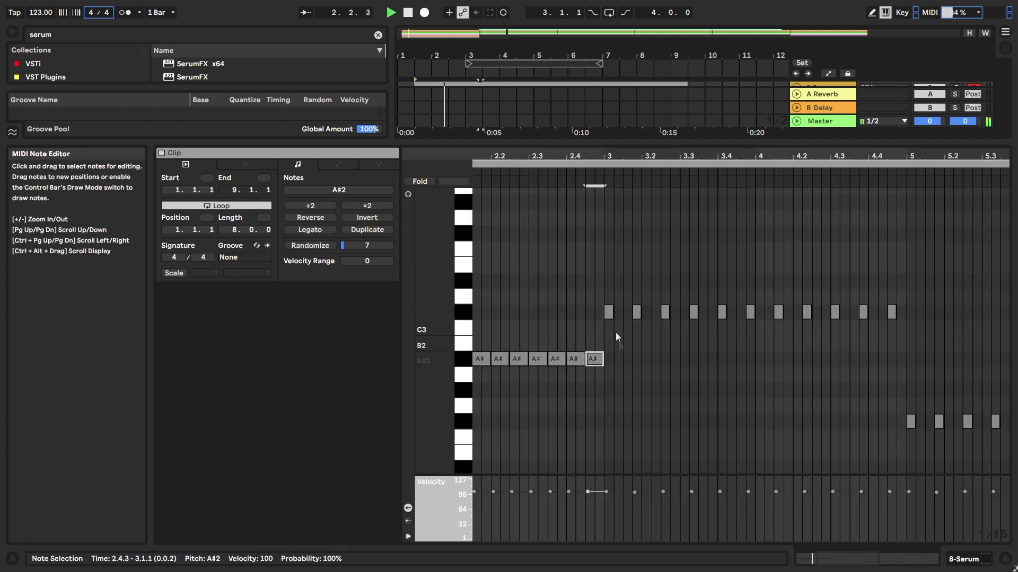
- Fill bars 3 and 4 with back-to-back C#3 eighth notes, then select the first F#2 note at bar 5
left_click(610, 312)
key("ctrl+d")
key("ctrl+d")
key("ctrl+d")
key("ctrl+d")
key("ctrl+d")
key("ctrl+d")
key("ctrl+d")
key("ctrl+d")
key("ctrl+d")
key("ctrl+d")
key("ctrl+d")
key("ctrl+d")
key("ctrl+d")
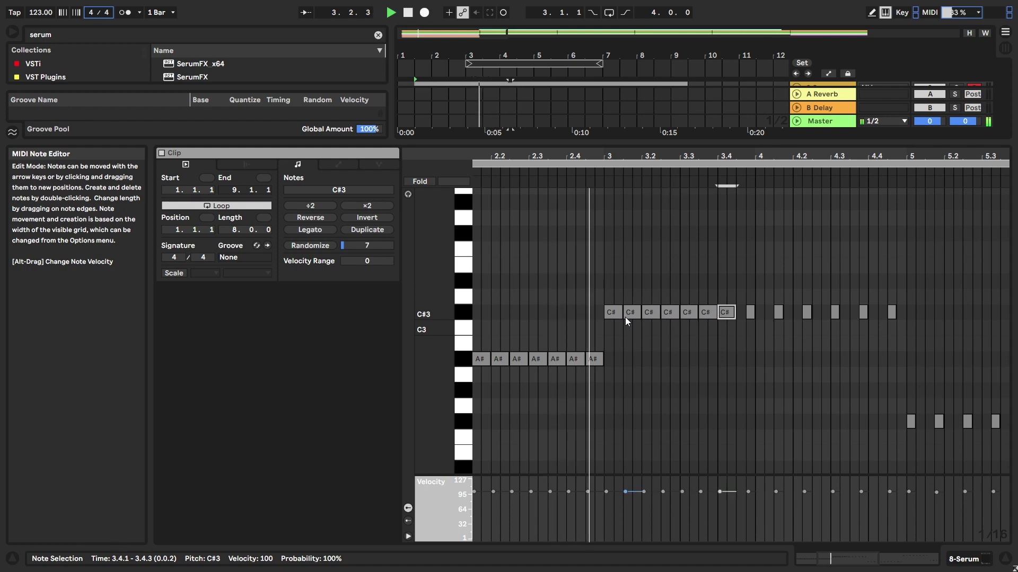
key("ctrl+d")
key("ctrl+d")
scroll(779, 358, "down", 3)
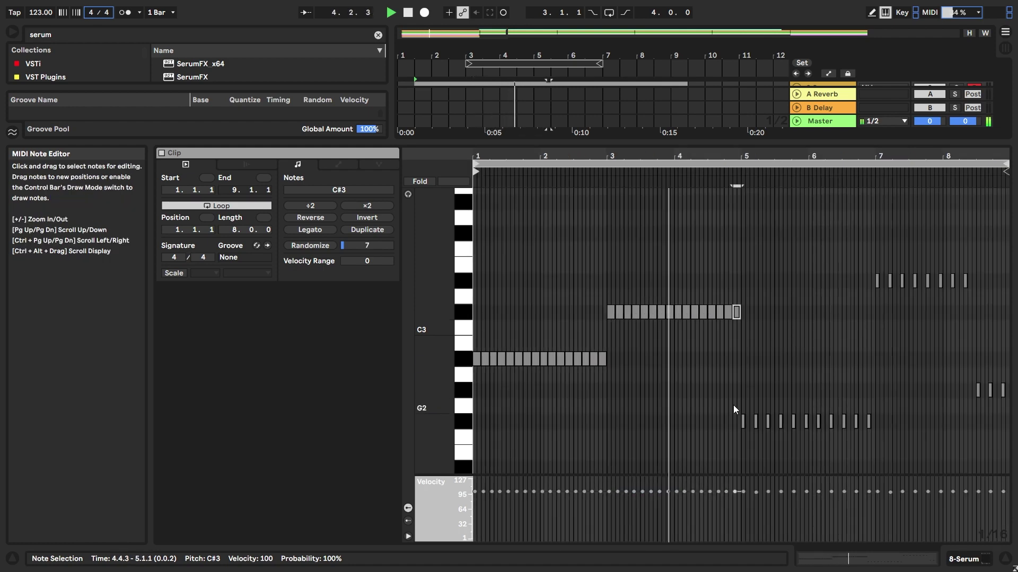
scroll(754, 410, "up", 3)
left_click(737, 423)
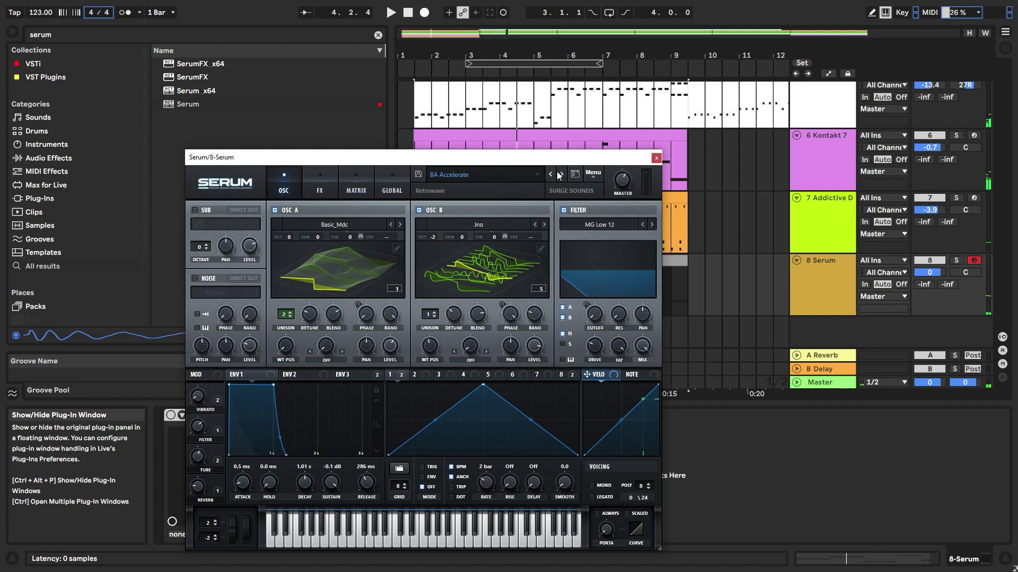
- Advance through the Serum presets following BA Accelerate, auditioning BA Canyon during playback
left_click(560, 174)
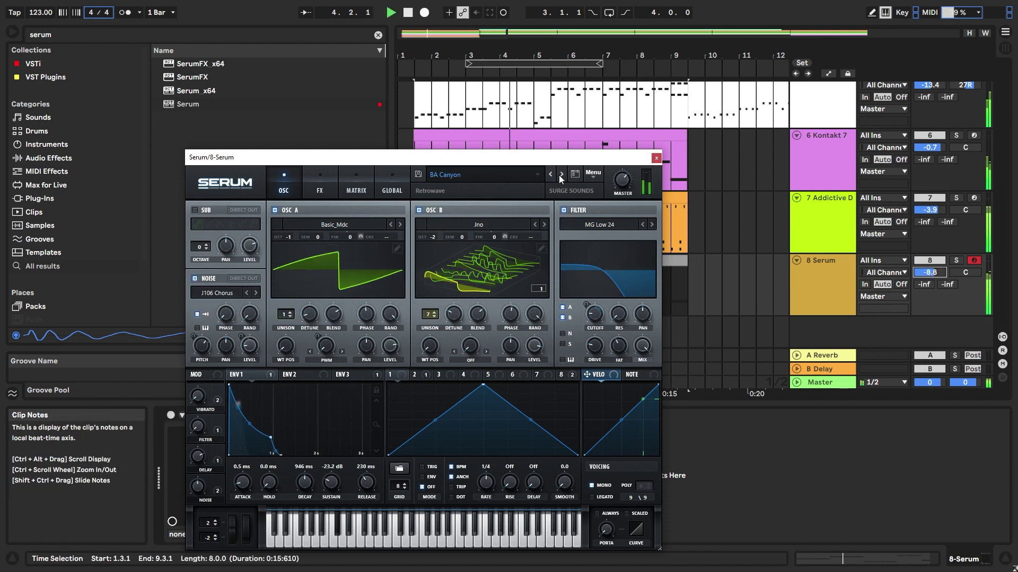
left_click(560, 174)
key("space")
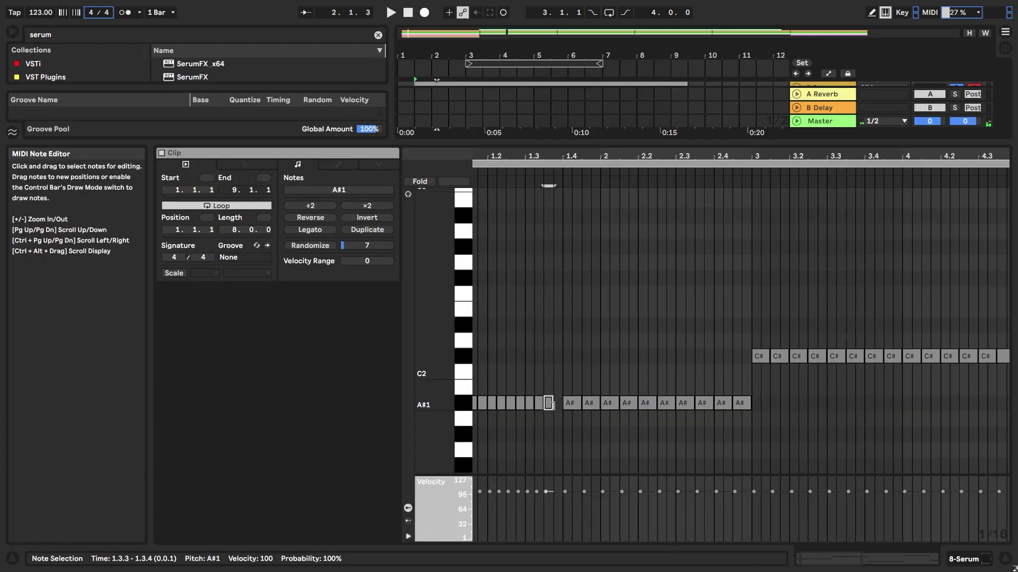
- Duplicate the one-sixteenth A#1 note repeatedly until continuous sixteenth notes fill bars 1 and 2 of the Serum clip
left_click(557, 405)
scroll(552, 405, "down", 5)
key("ctrl+d")
key("ctrl+d")
key("ctrl+d")
key("ctrl+d")
key("ctrl+d")
key("ctrl+d")
key("ctrl+d")
key("ctrl+d")
key("ctrl+d")
key("ctrl+d")
key("ctrl+d")
key("ctrl+d")
key("ctrl+d")
key("ctrl+d")
key("ctrl+d")
key("ctrl+d")
key("ctrl+d")
key("ctrl+d")
key("ctrl+d")
key("ctrl+d")
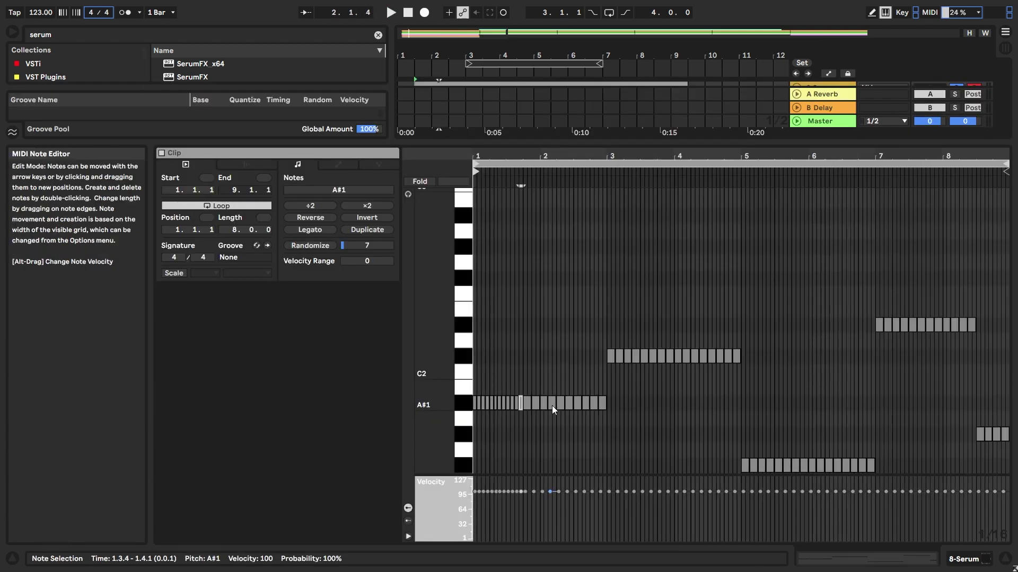
key("ctrl+d")
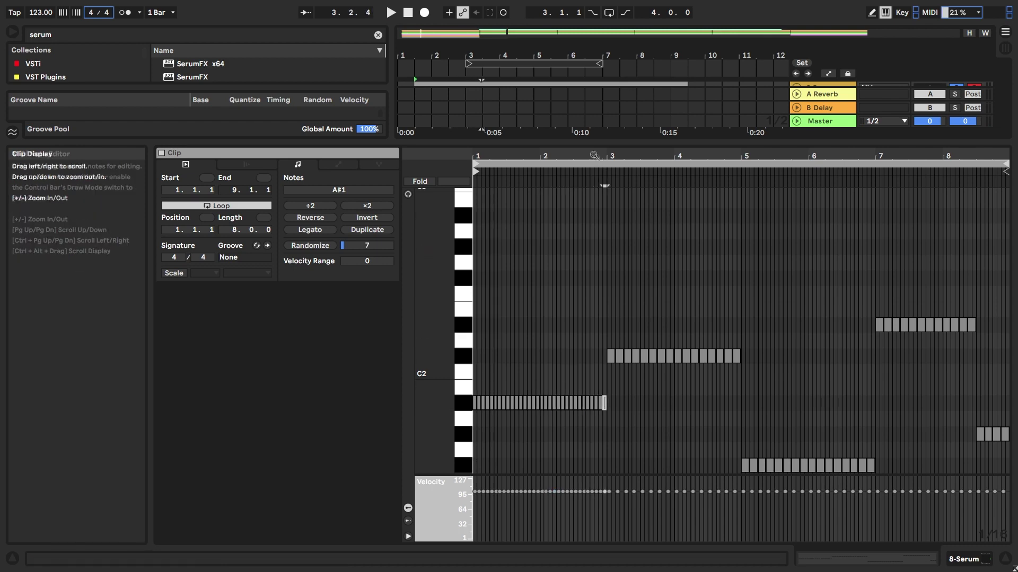
- Play back the arrangement from the start of the Serum clip to hear the sixteenth-note bass with the other tracks
key("space")
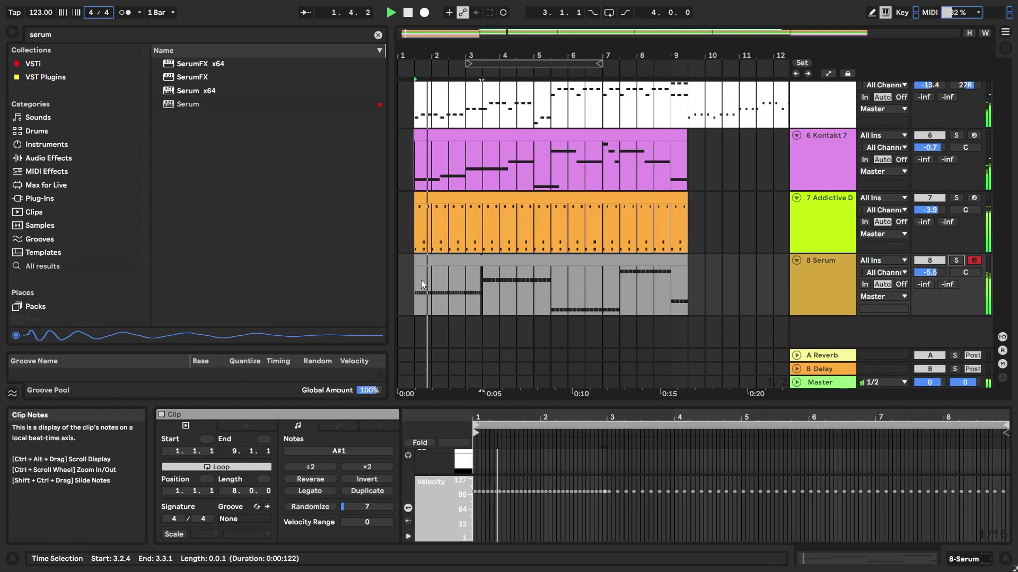
scroll(420, 280, "up", 4)
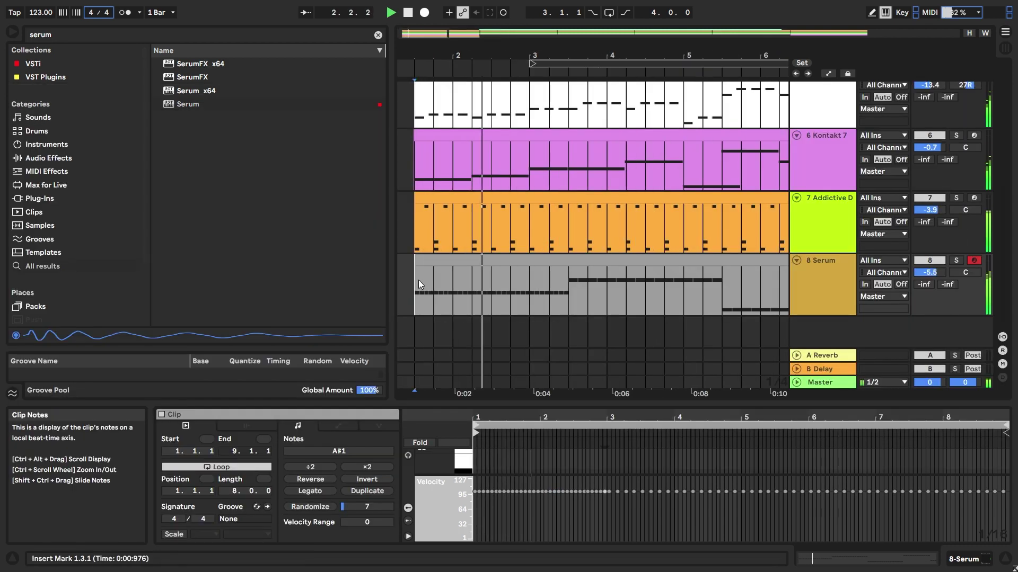
key("space")
- Search the browser for "shape" and add ShaperBox 3 to the Serum track
key("ctrl+f")
type("shape")
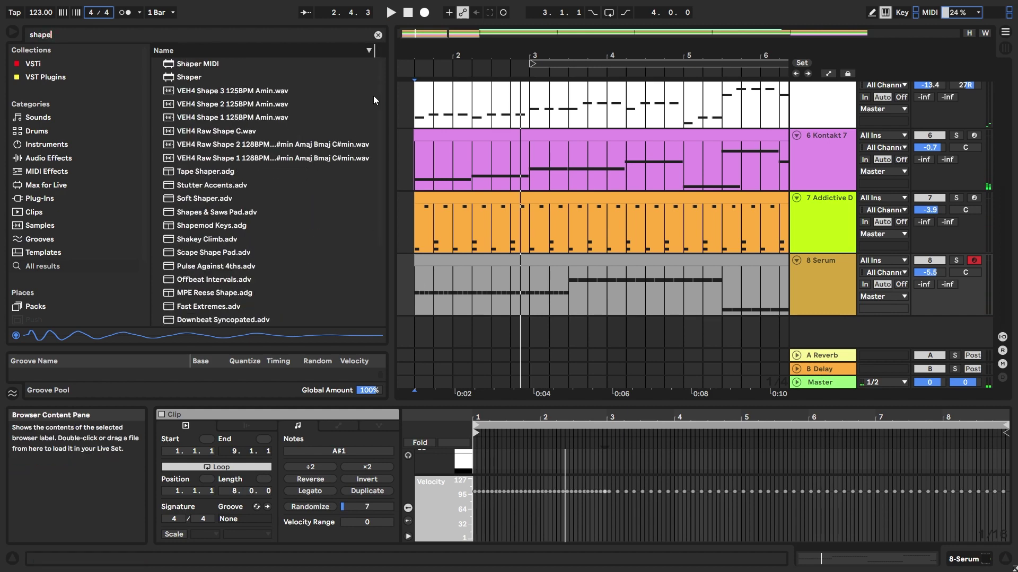
scroll(377, 127, "down", 4)
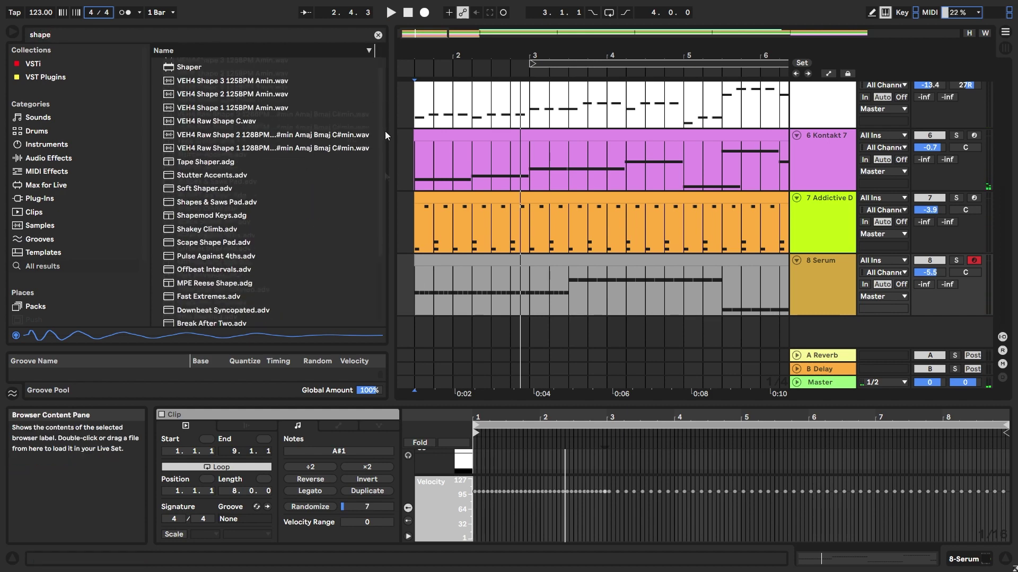
left_click_drag(220, 307, 447, 279)
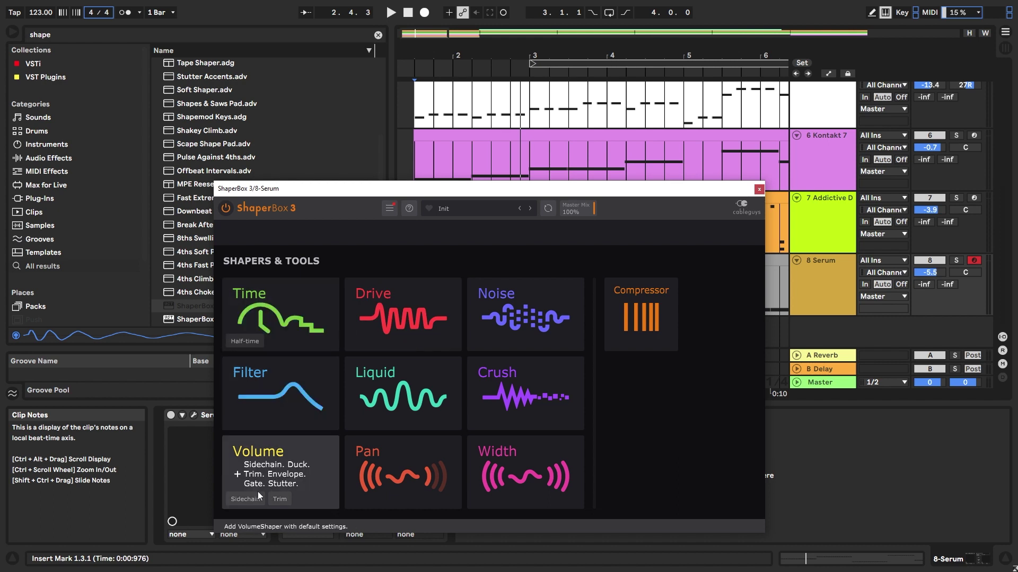
- Add a Sidechain volume shaper in ShaperBox 3 and audition Sidechain curve presets, starting with the third shape
left_click(243, 501)
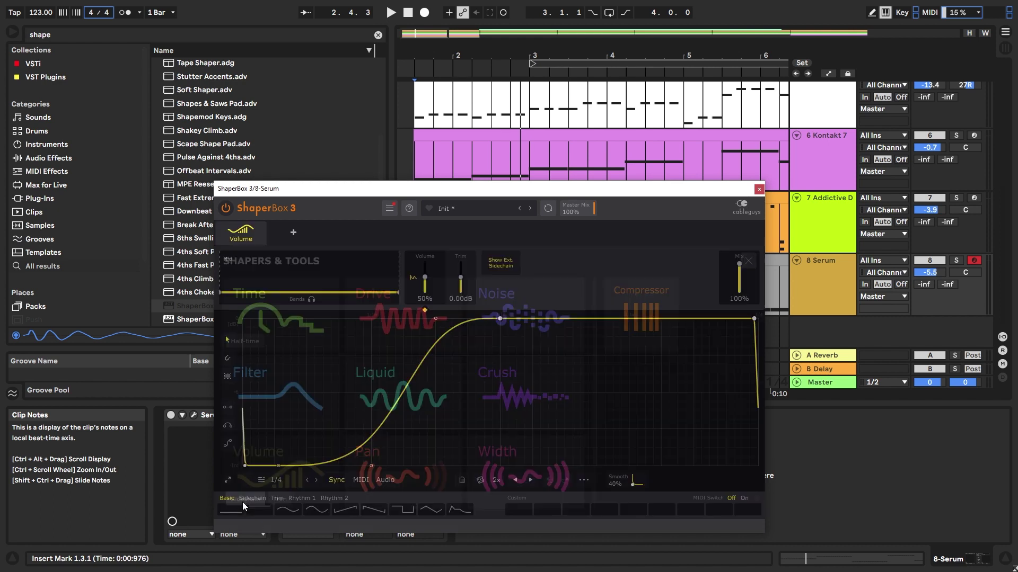
left_click(262, 498)
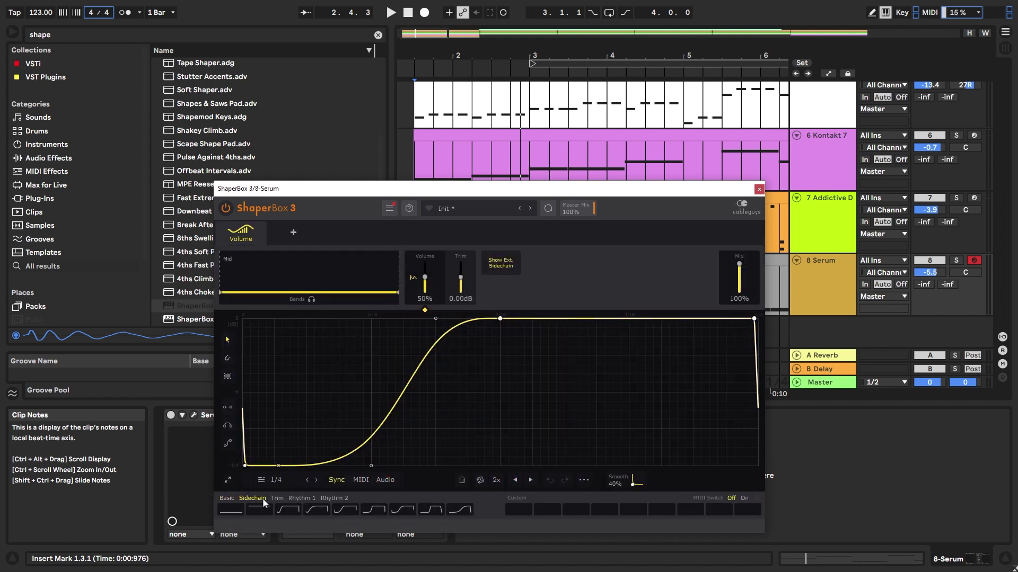
left_click(288, 510)
key("space")
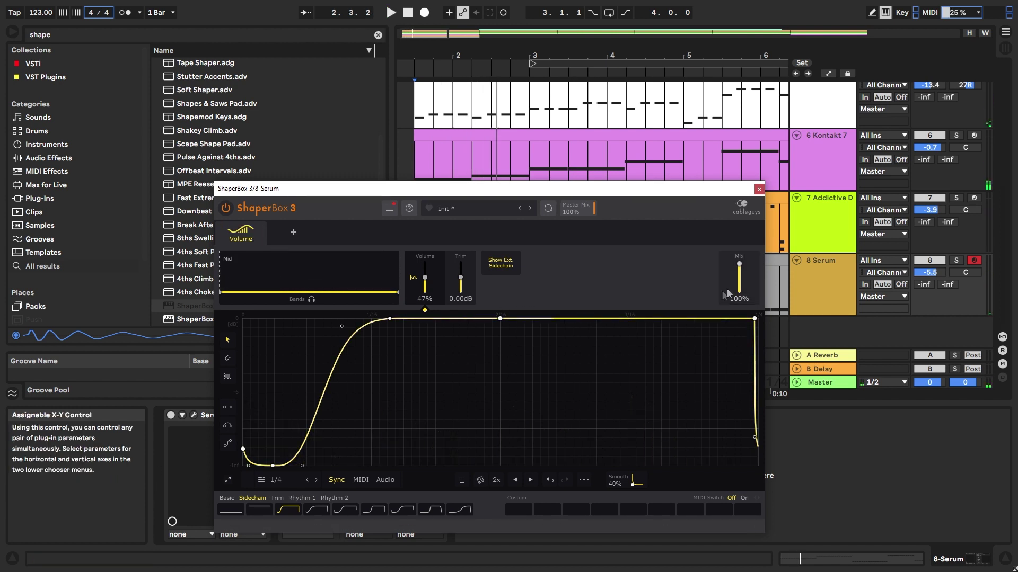
left_click(396, 512)
key("space")
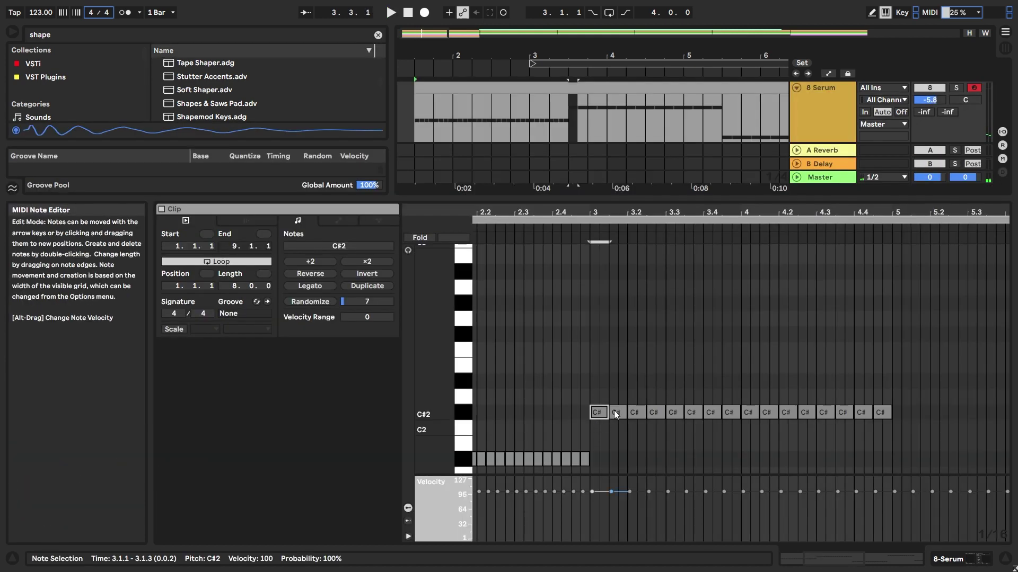
- Shorten the C#2 note at bar 3 to a sixteenth and fill bars 3 to 8 with continuous sixteenth notes on each existing pitch
left_click(614, 410)
left_click(604, 396)
left_click_drag(606, 413, 601, 414)
key("space")
key("minus")
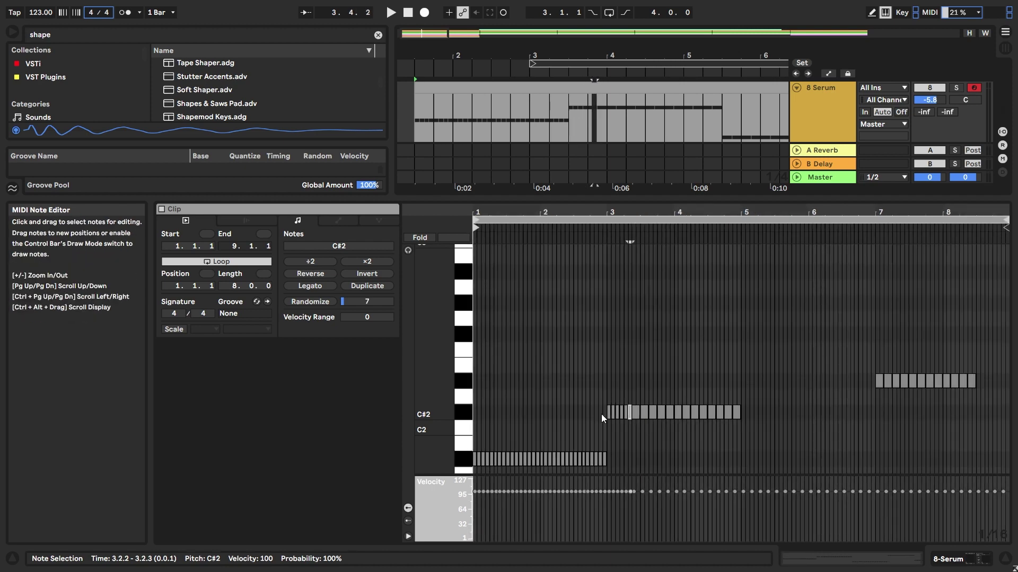
key("space")
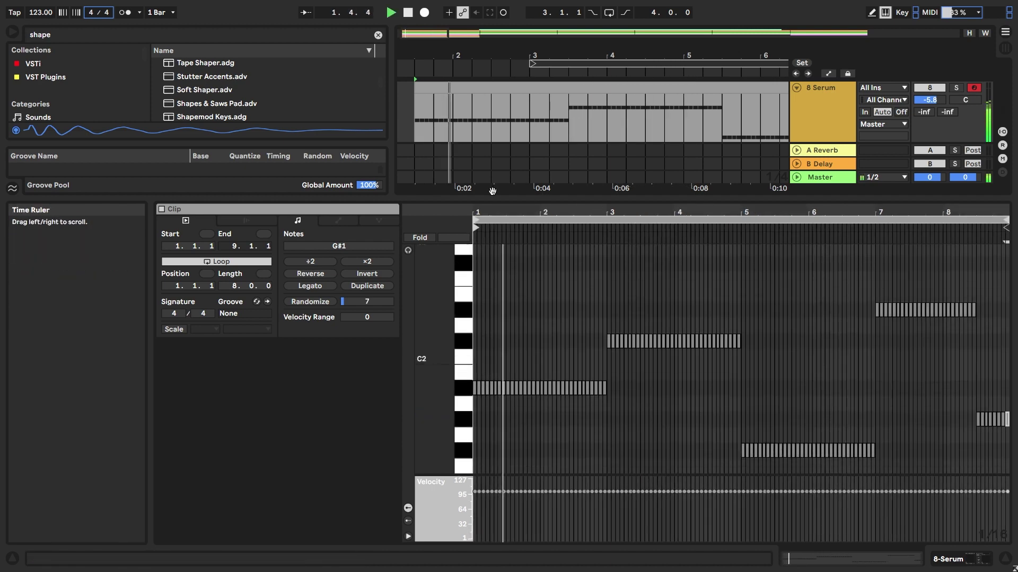
- Enlarge the arrangement view and listen to the Serum bass together with all the other tracks
left_click_drag(482, 198, 491, 498)
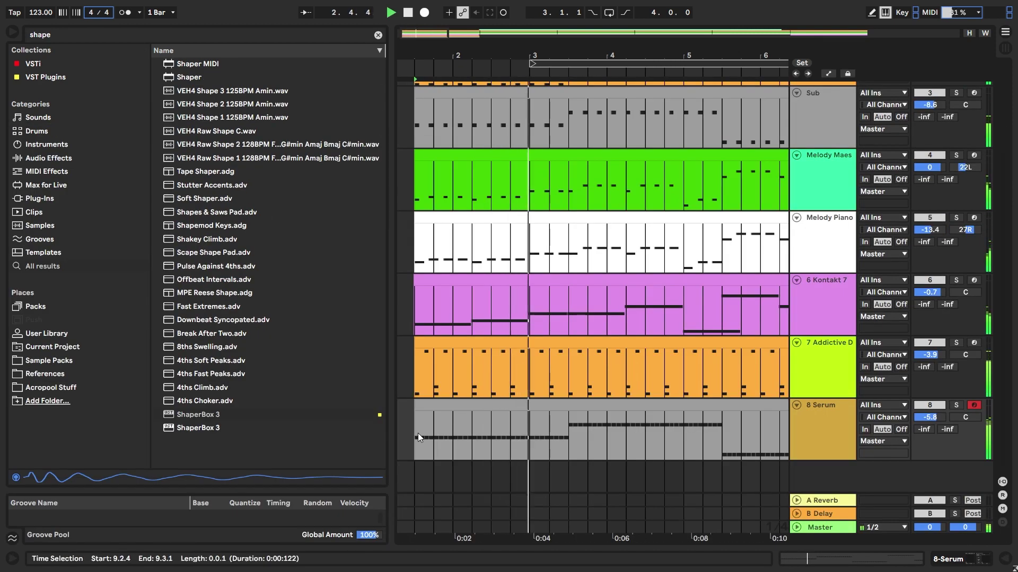
scroll(418, 433, "up", 3)
scroll(532, 432, "down", 3)
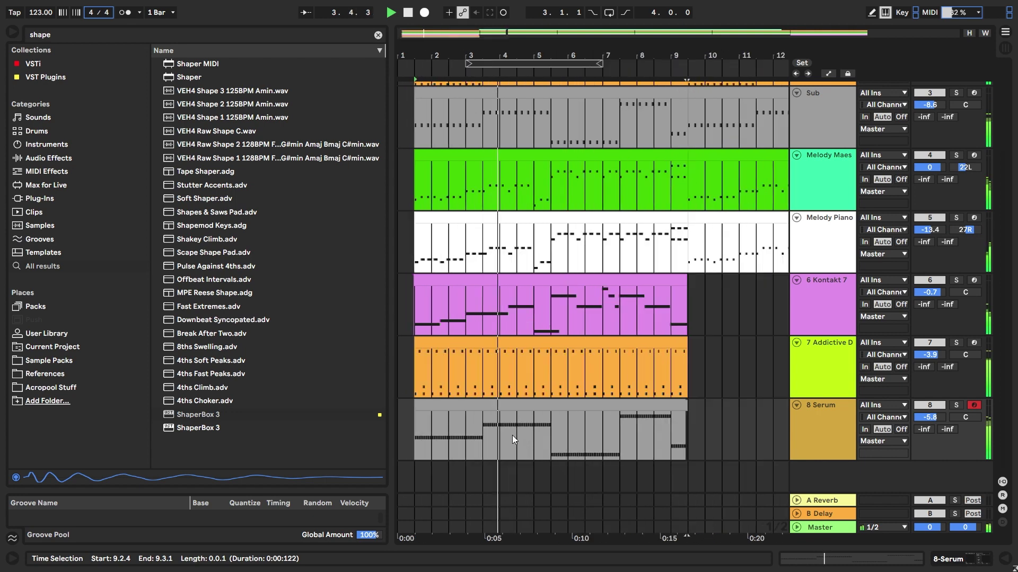
scroll(472, 421, "right", 3)
scroll(472, 421, "up", 1)
scroll(463, 412, "down", 5)
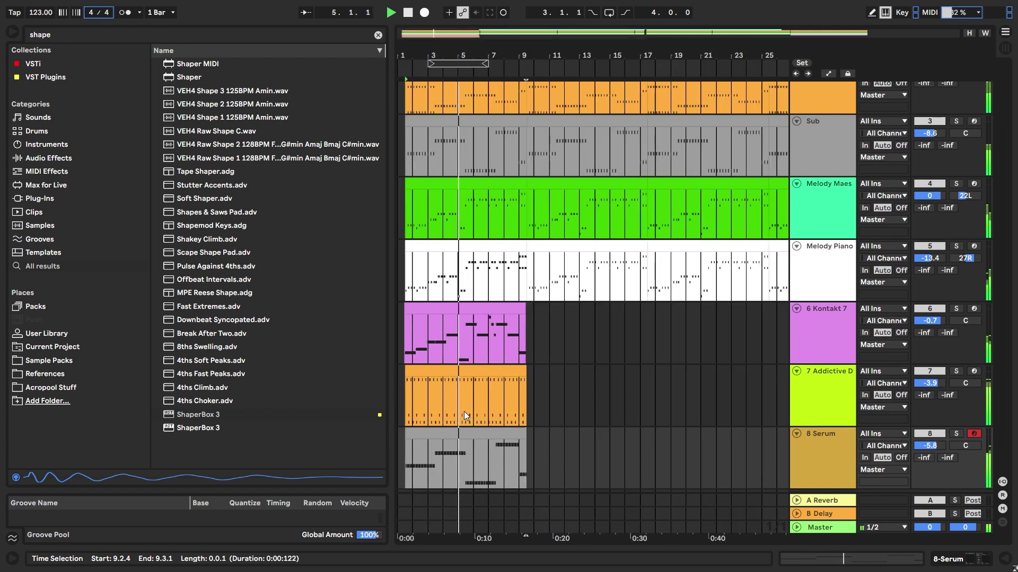
- Open the Kontakt 7 track's EffectRack with the Ramp Down 16ths preset and listen to the track soloed
scroll(462, 411, "up", 2)
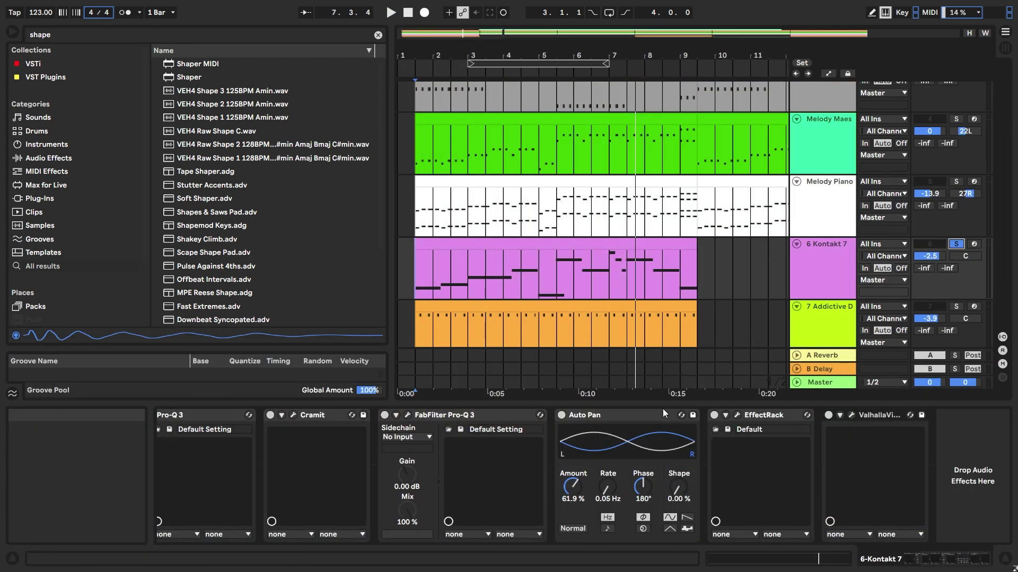
left_click(738, 413)
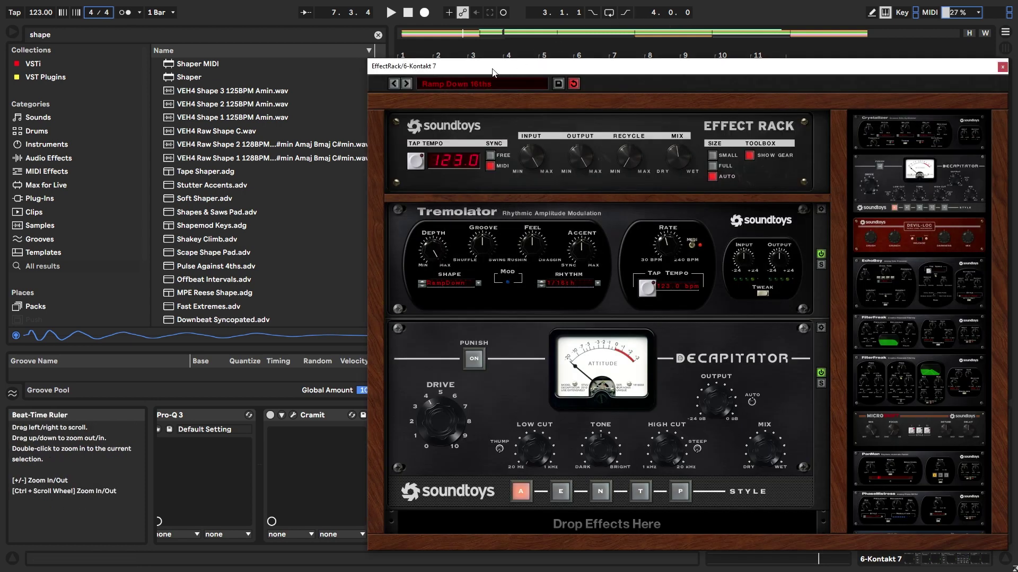
left_click_drag(493, 73, 510, 335)
key("space")
left_click(957, 244)
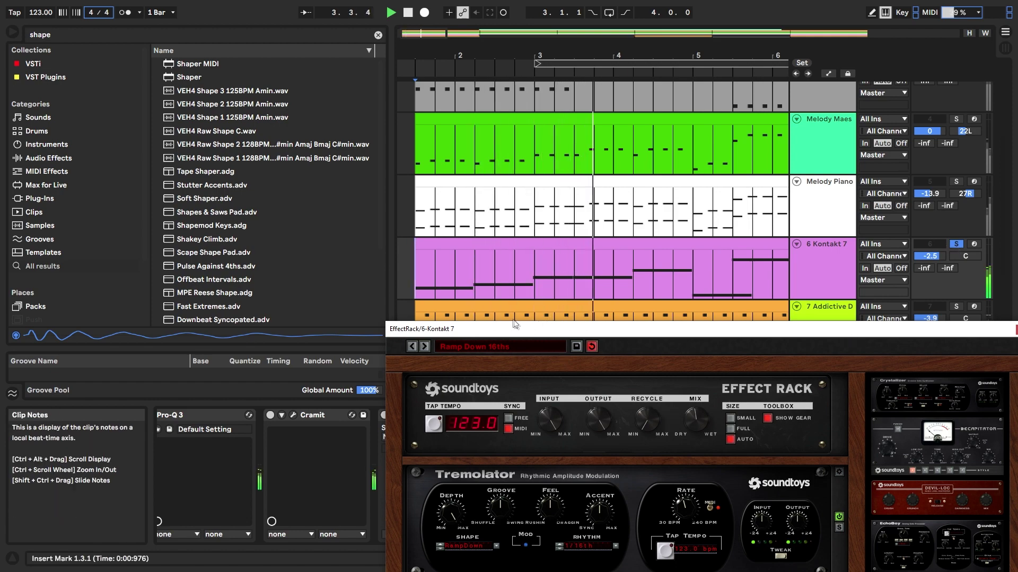
left_click_drag(514, 325, 385, 312)
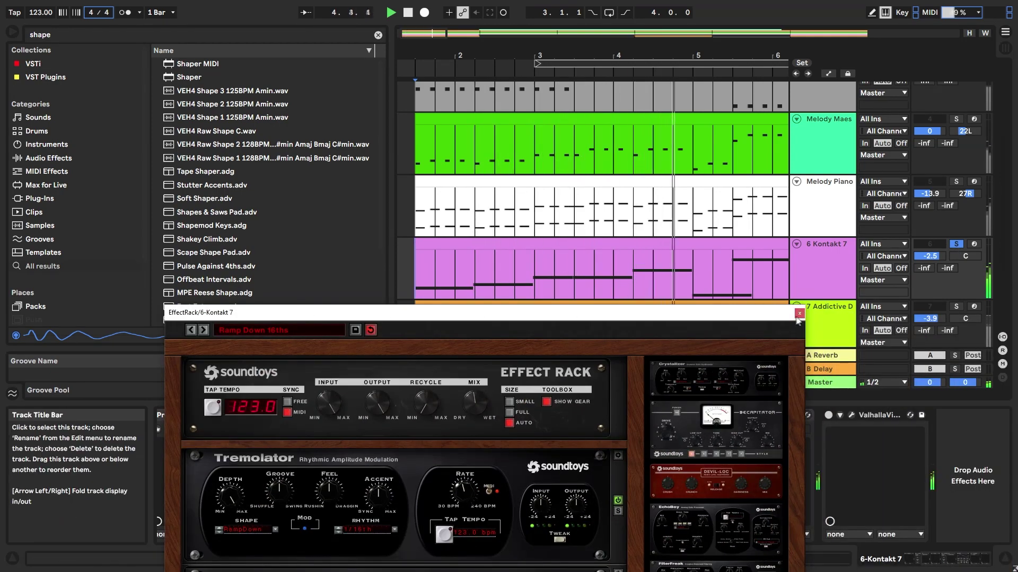
- Solo the Bass track together with Kontakt 7, listen to both layers, and close the EffectRack window
scroll(721, 257, "down", 3)
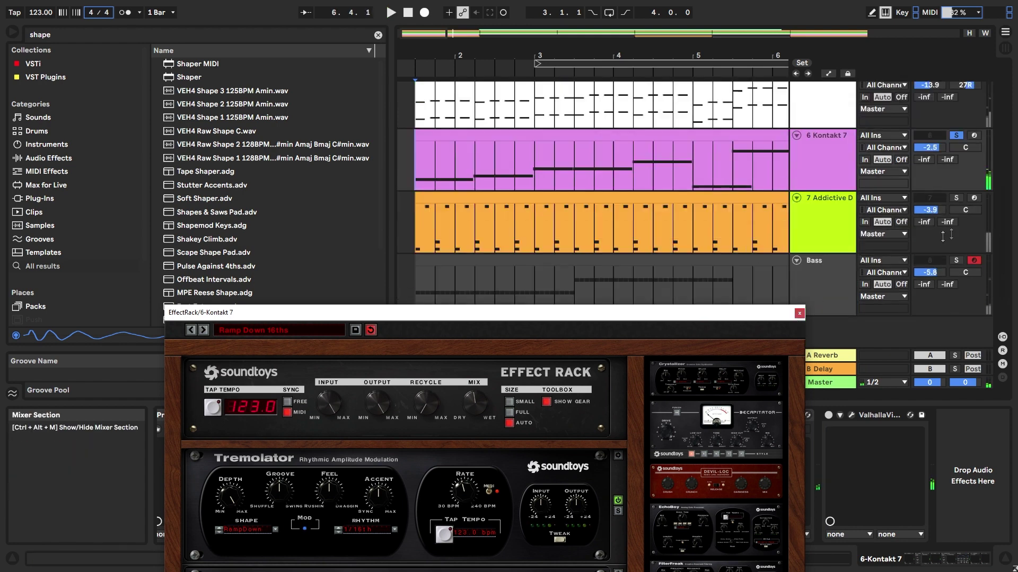
left_click(953, 261, "ctrl")
key("space")
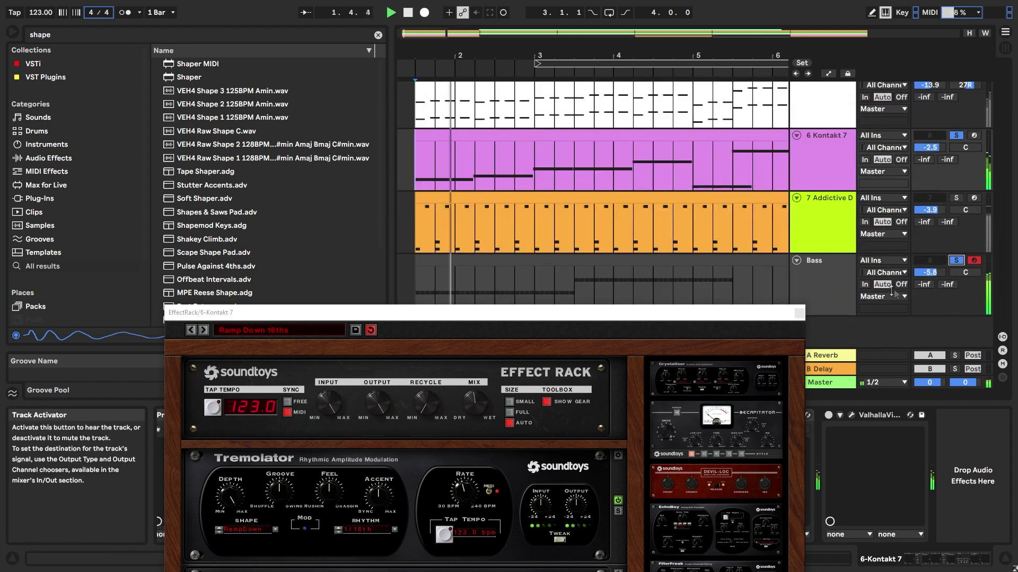
left_click(799, 312)
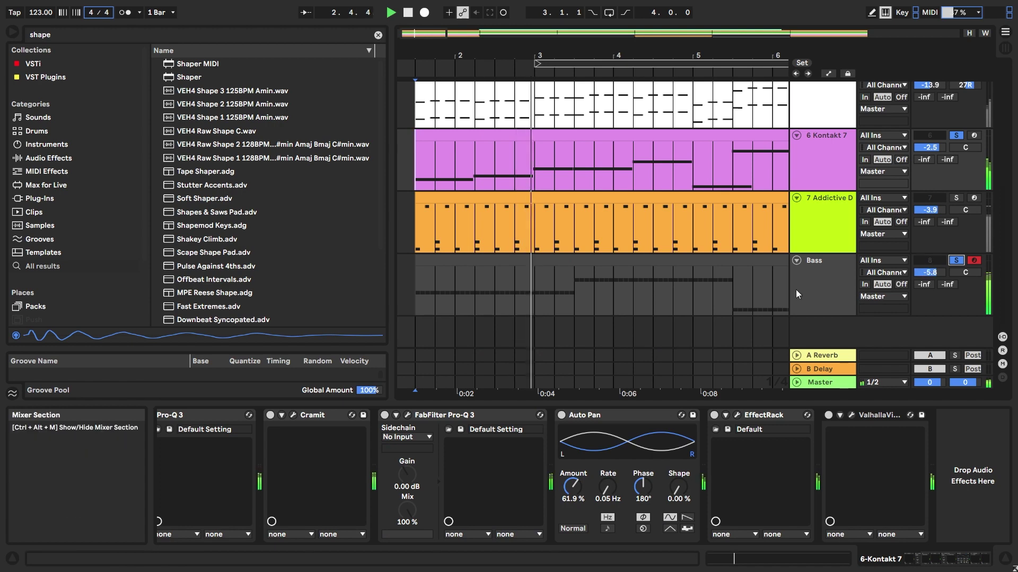
left_click(409, 292)
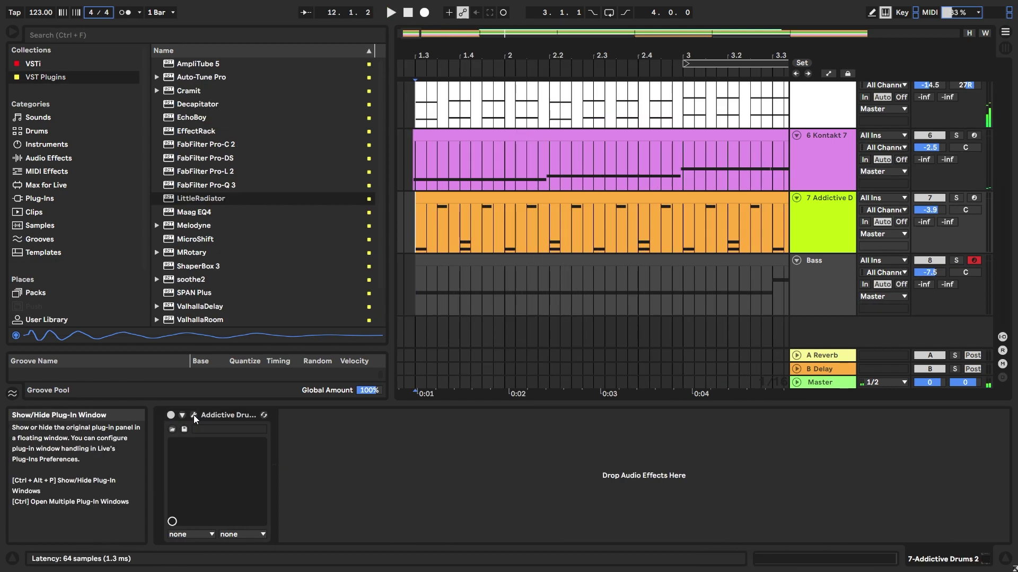
- Audition Reel Machines kits in Addictive Drums 2, from LinnDrum Dry to Current Value E, and reset the drum track's volume to 0 dB
left_click(193, 415)
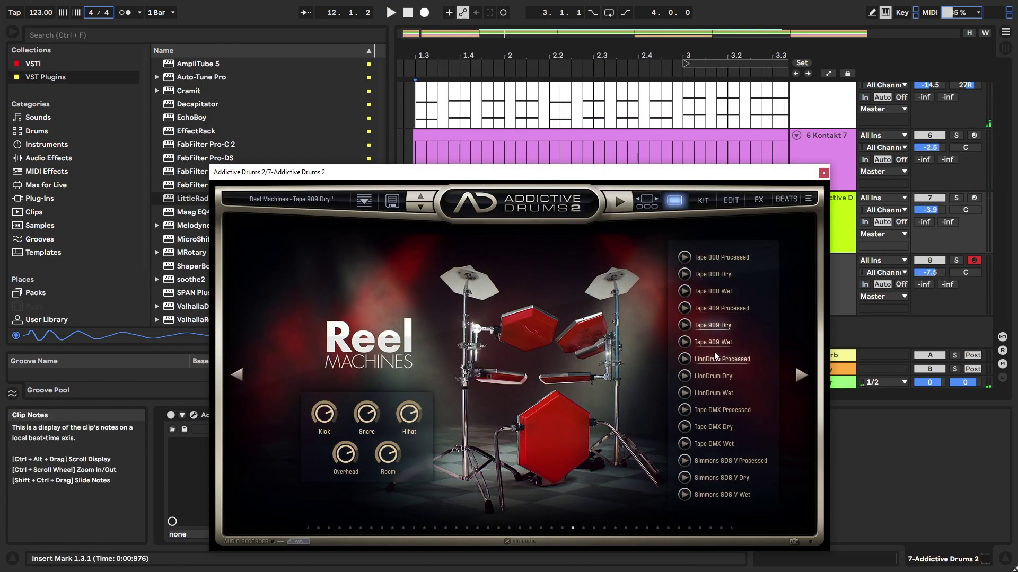
left_click(708, 379)
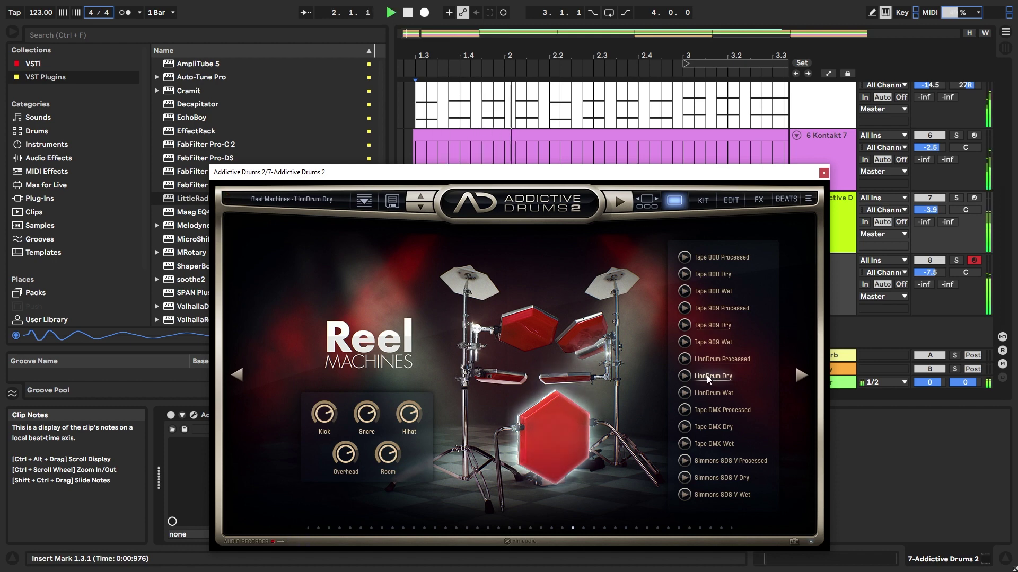
key("space")
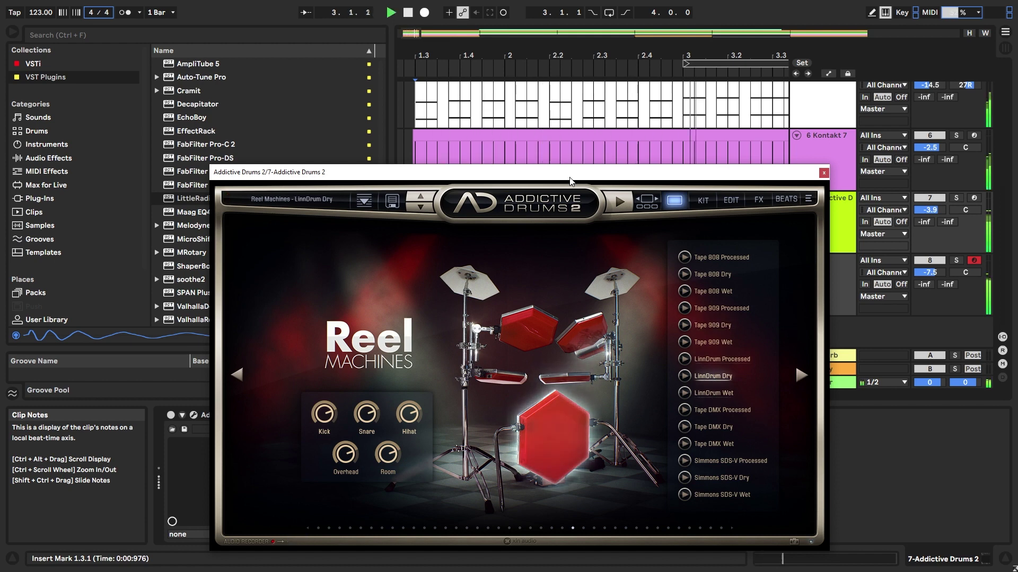
left_click_drag(570, 177, 332, 76)
double_click(931, 210)
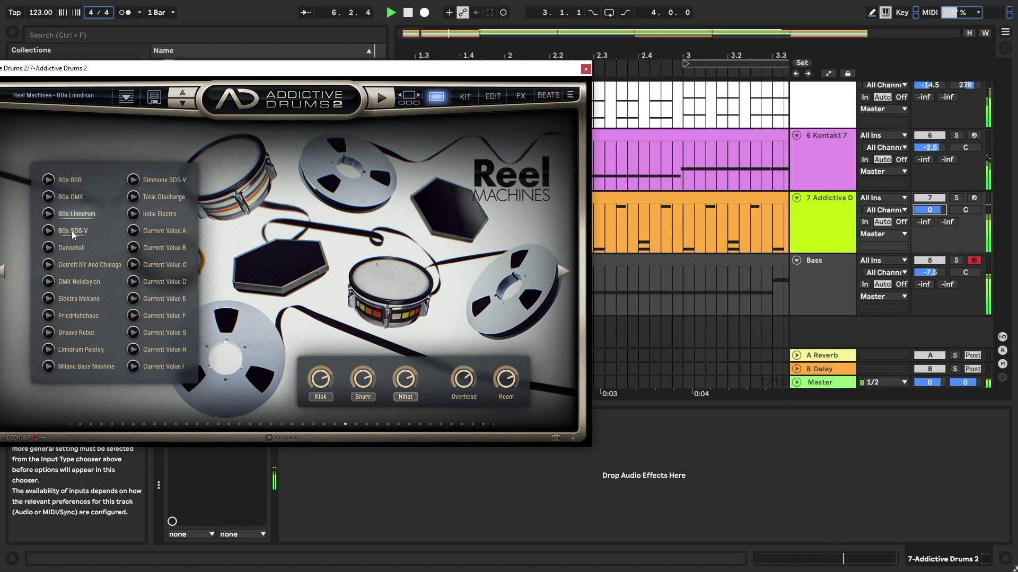
left_click(176, 278)
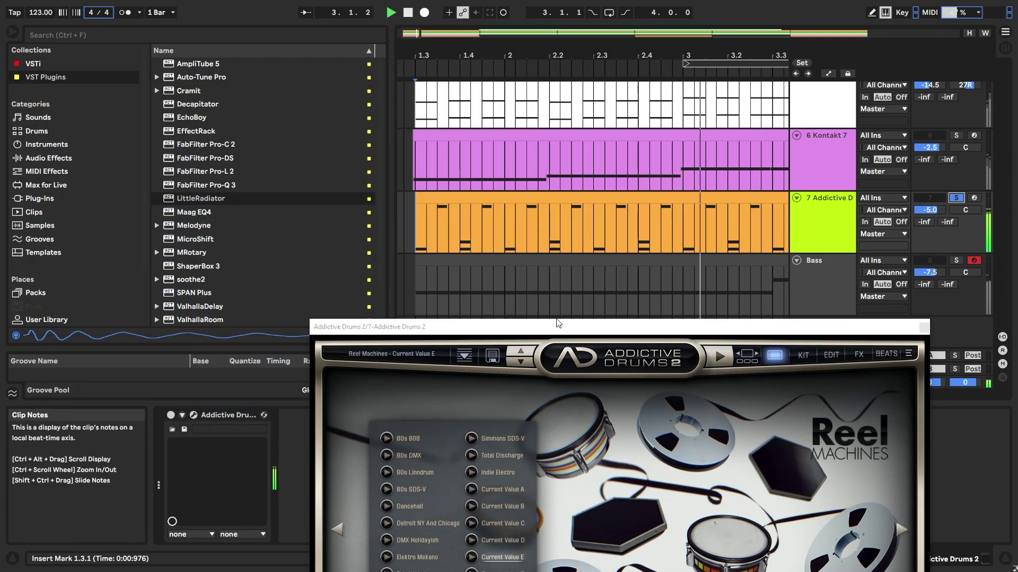
left_click_drag(520, 326, 403, 137)
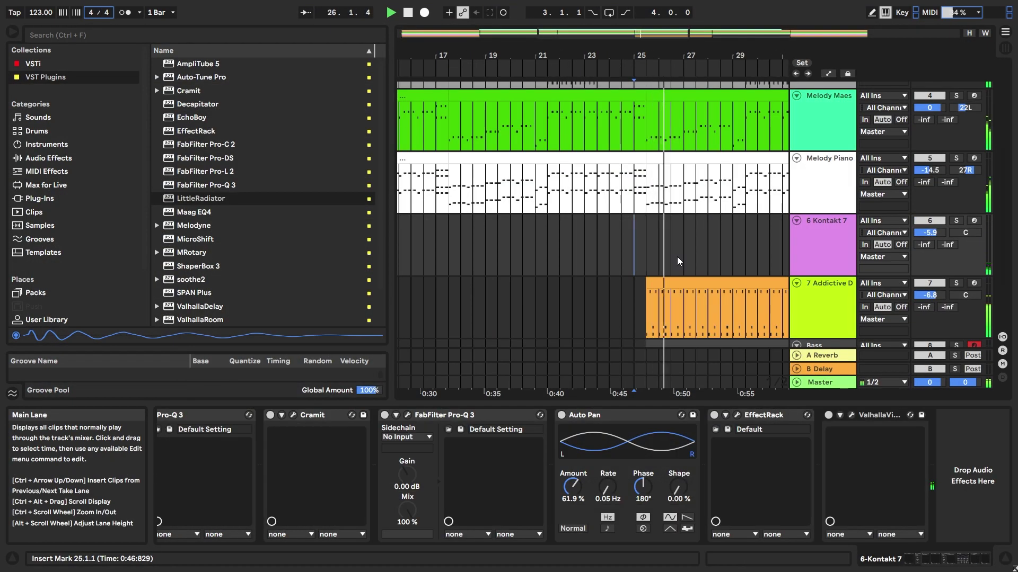
- Lower the Addictive Drums track's volume to -7.8 dB while listening to the drums from bar 25
scroll(677, 257, "down", 3)
scroll(646, 244, "up", 3)
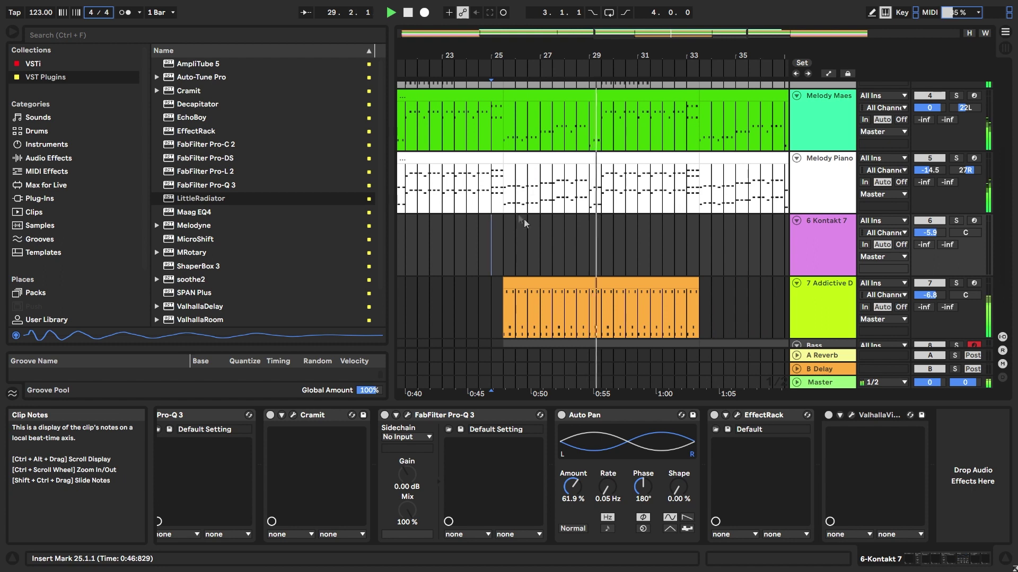
mouse_move(929, 295)
left_mouse_down()
mouse_move(929, 313)
mouse_move(929, 301)
left_mouse_up()
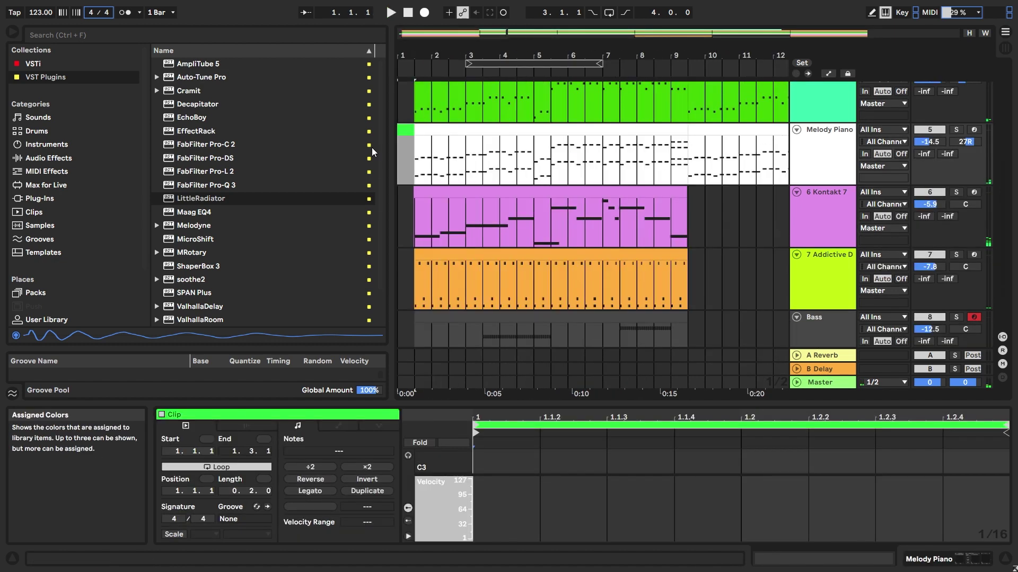
- Delete the half-bar clip on Melody Piano and insert an empty half-bar MIDI clip before the first drum clip on the Addictive Drums track
scroll(471, 339, "down", 2)
key("Delete")
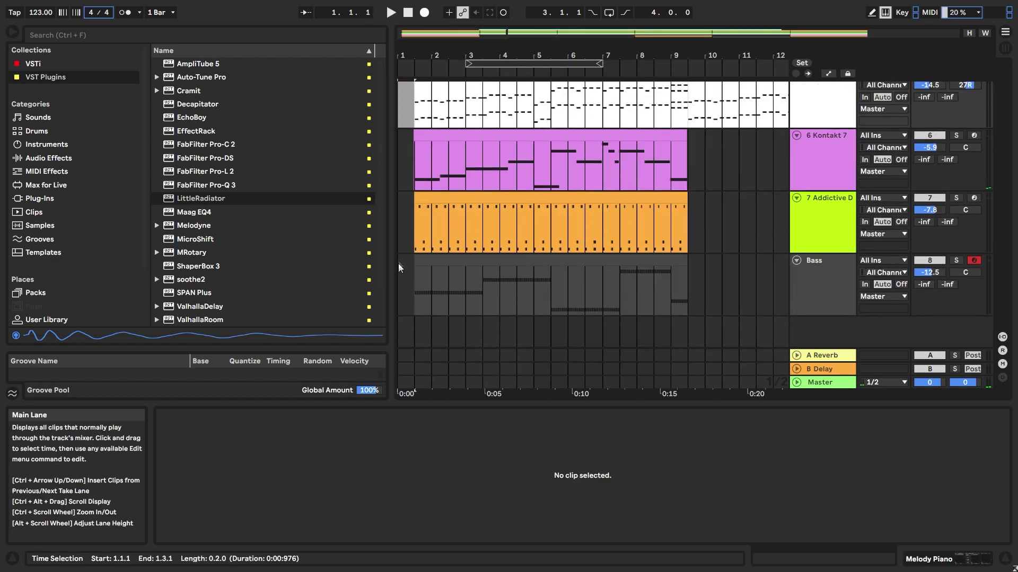
left_click_drag(411, 231, 367, 233)
key("ctrl+shift+m")
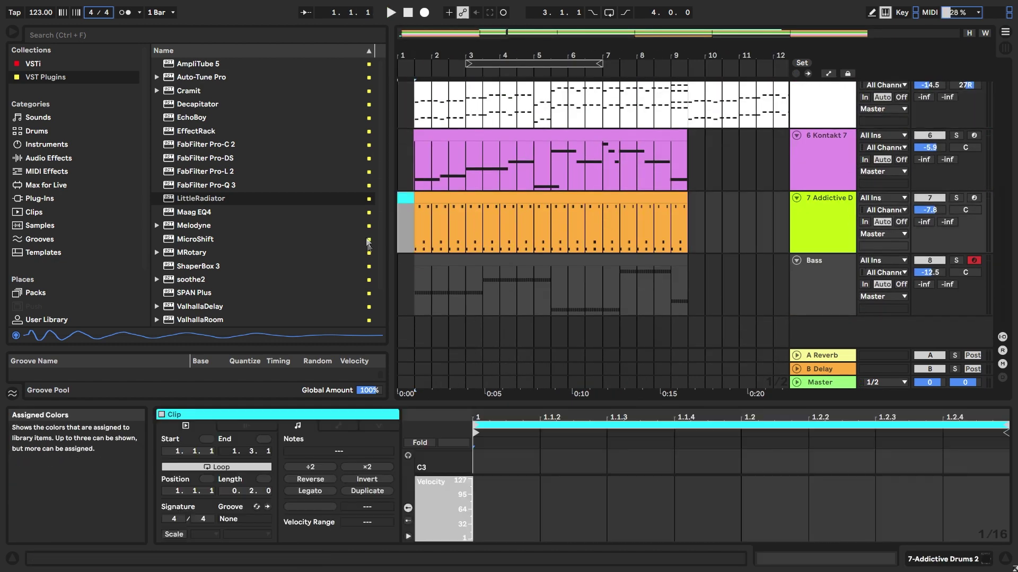
- Enter a sixteenth-note drum fill: C4 and C3 at 1.1.1, A#3 at 1.1.4, A3 at 1.2.3 and A#2 at 1.2.4
left_click_drag(463, 293, 464, 344)
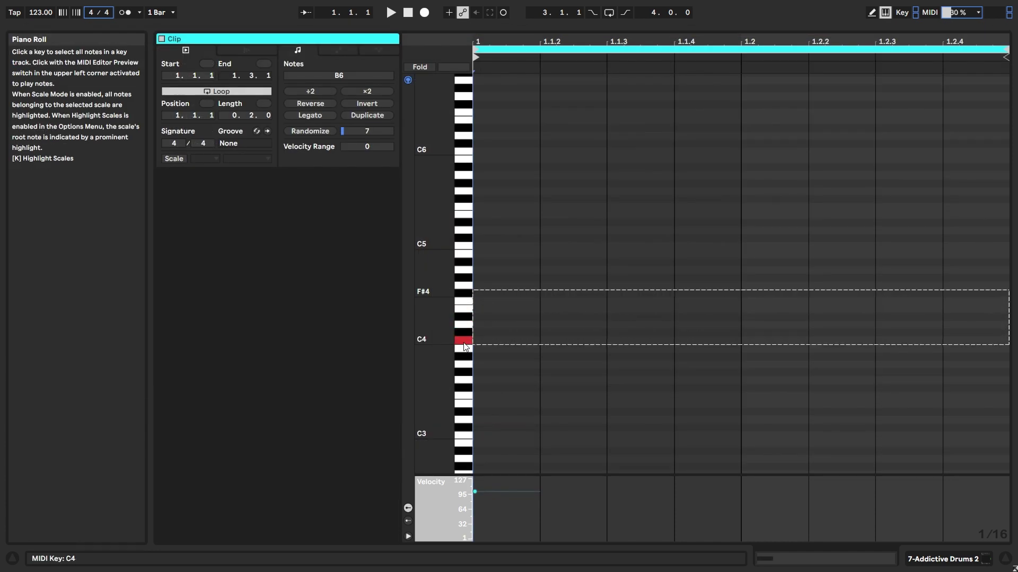
double_click(486, 343)
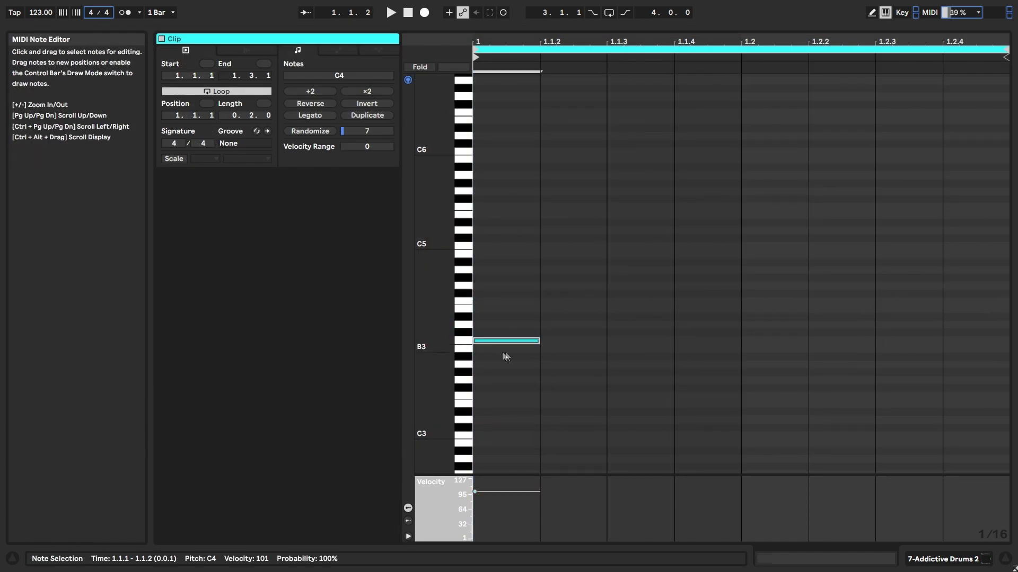
double_click(551, 350)
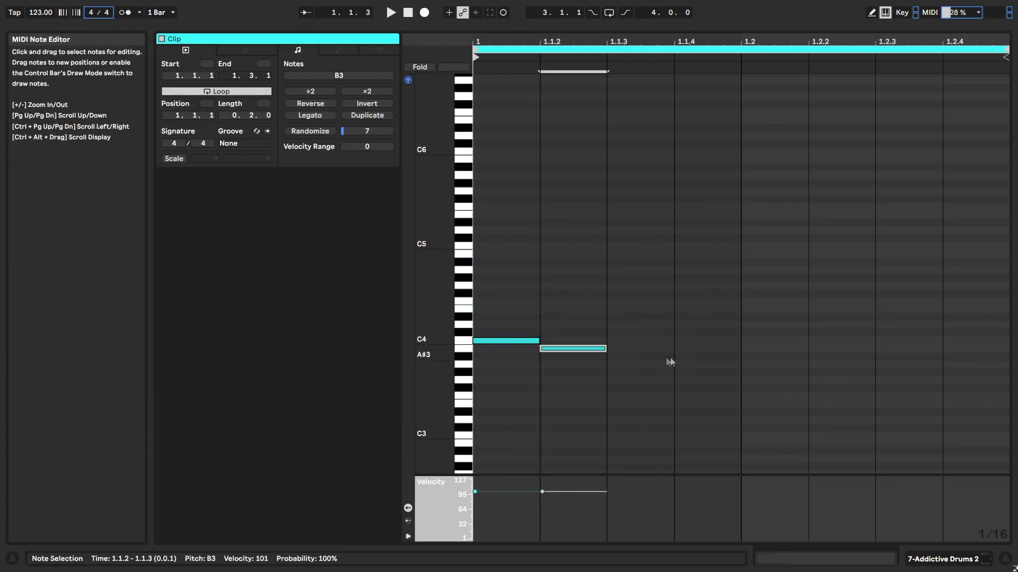
double_click(683, 357)
double_click(577, 349)
double_click(908, 365)
key("space")
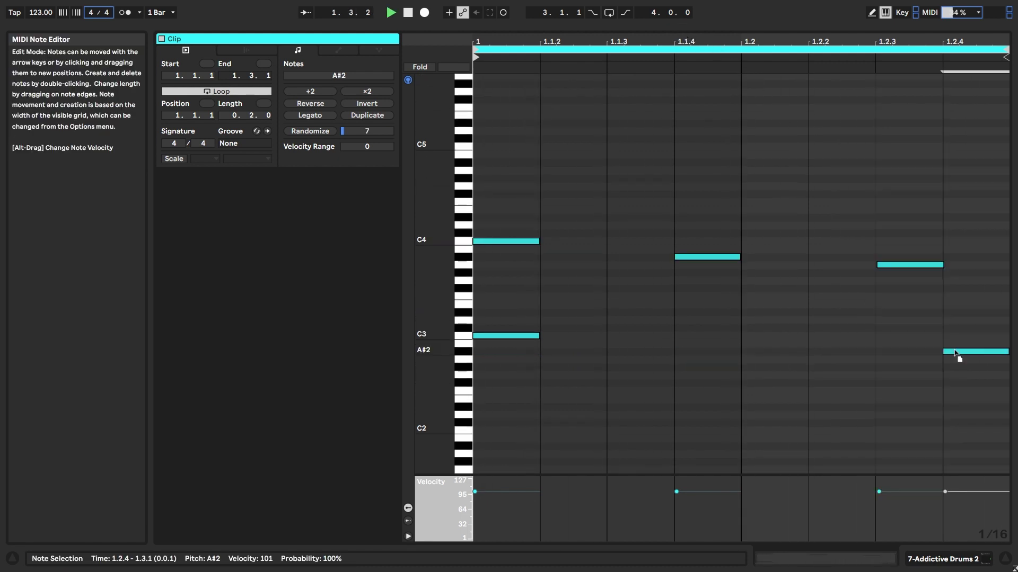
- Move the A#2 fill note to 1.2.2 and play the fill back in the arrangement
left_click_drag(955, 352, 835, 357)
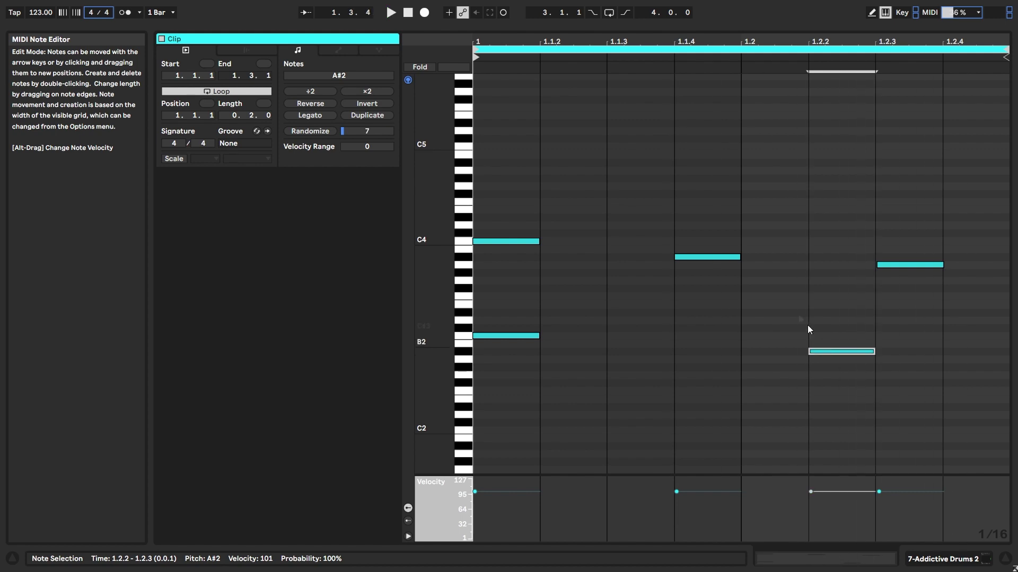
key("space")
left_click_drag(647, 28, 559, 465)
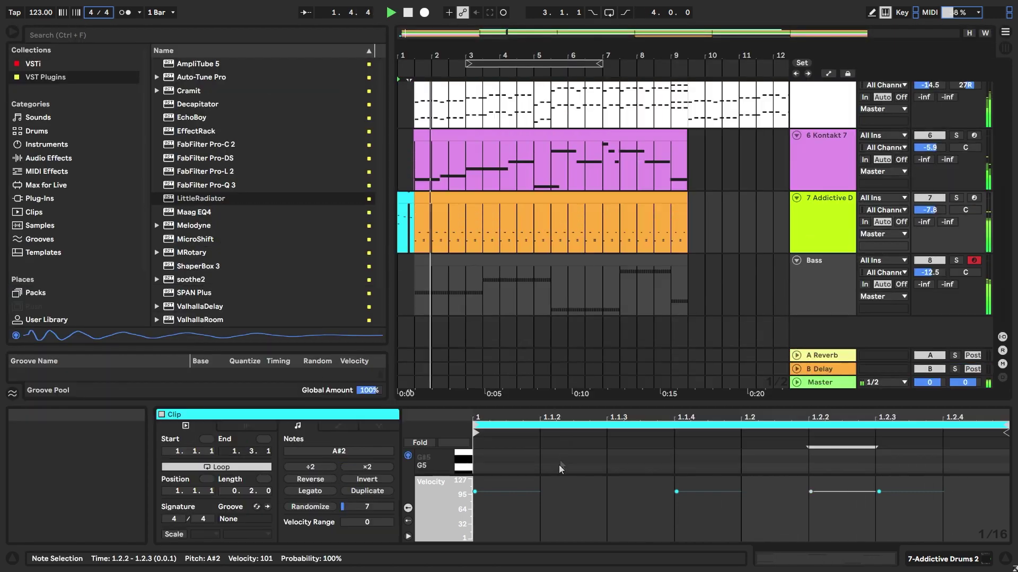
- Add C3 at 1.1.1 and B2 at 1.3.2 to the eight-bar drum clip, copy both notes to bar 3, and play the result
left_click(427, 195)
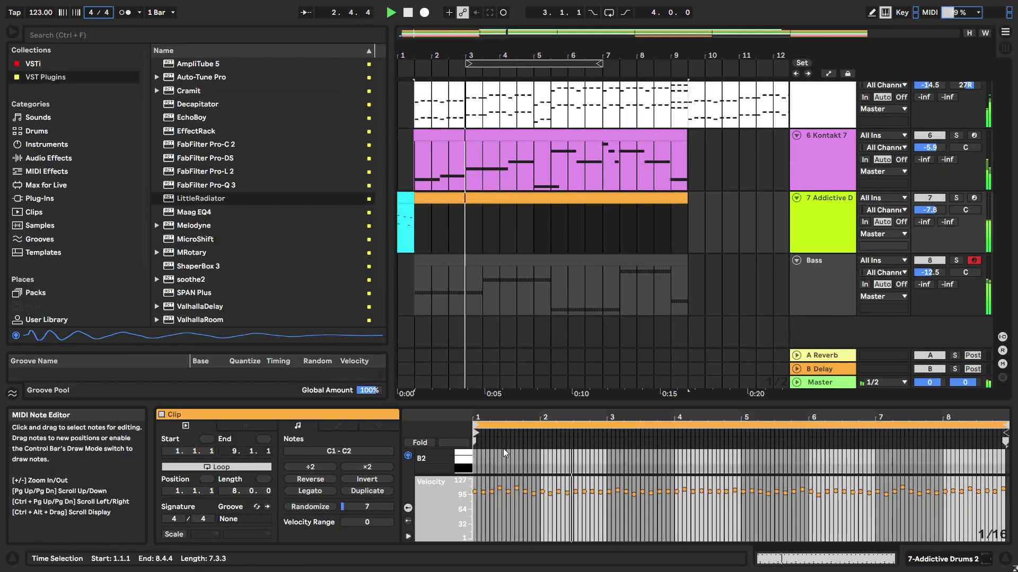
left_click_drag(500, 404, 490, 103)
scroll(471, 205, "up", 3)
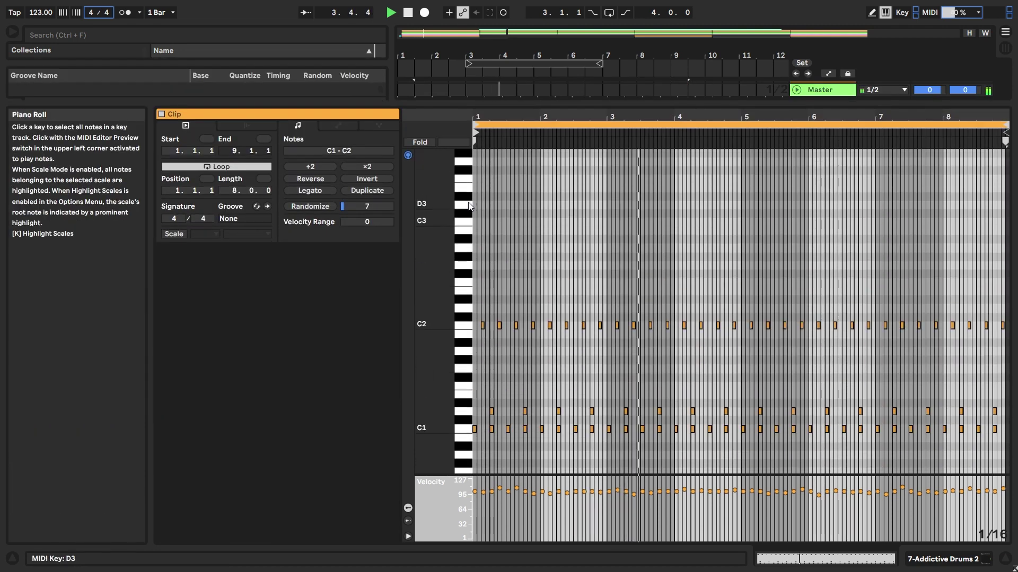
scroll(469, 207, "up", 3)
left_click_drag(477, 293, 789, 295)
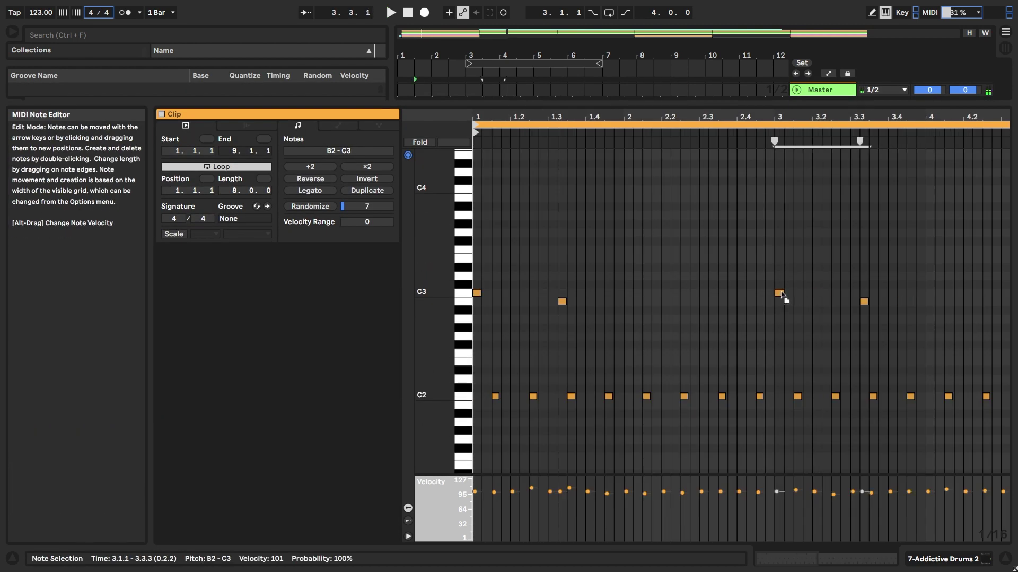
key("space")
scroll(497, 329, "down", 3)
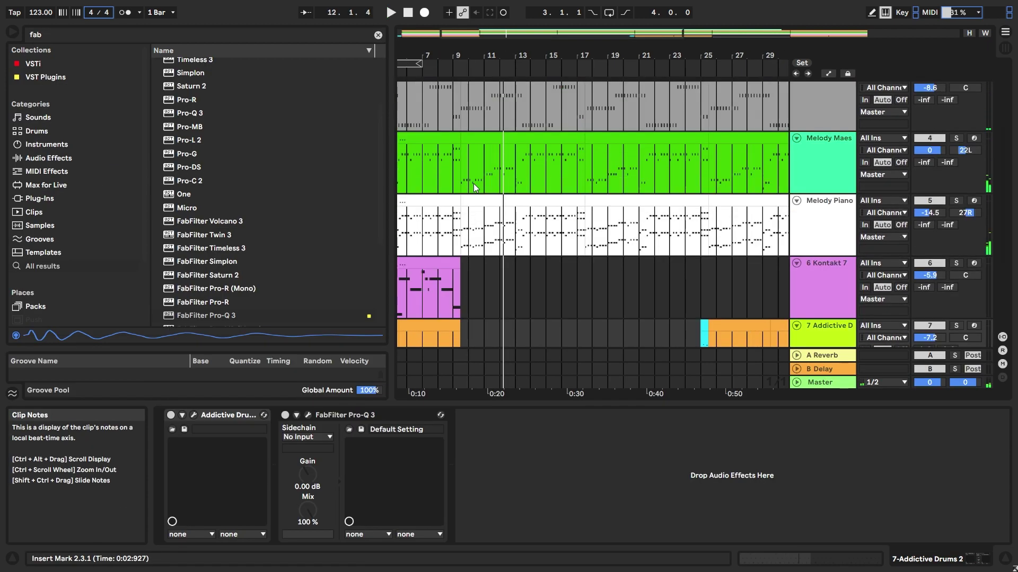
- Review the arrangement's tracks, select the Bass clip, and listen to the Bass track soloed from the beginning
scroll(470, 183, "up", 5)
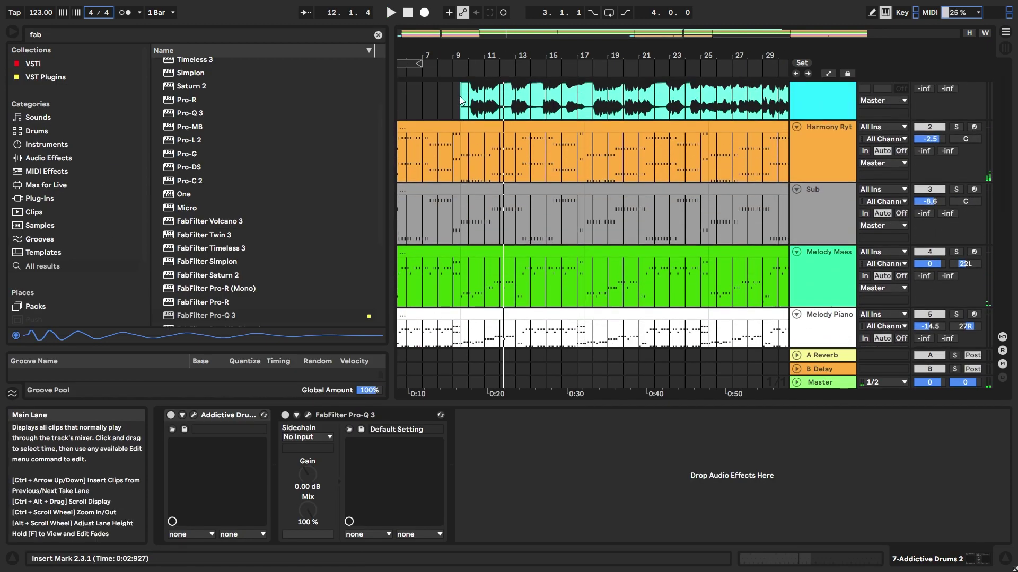
scroll(434, 222, "down", 5)
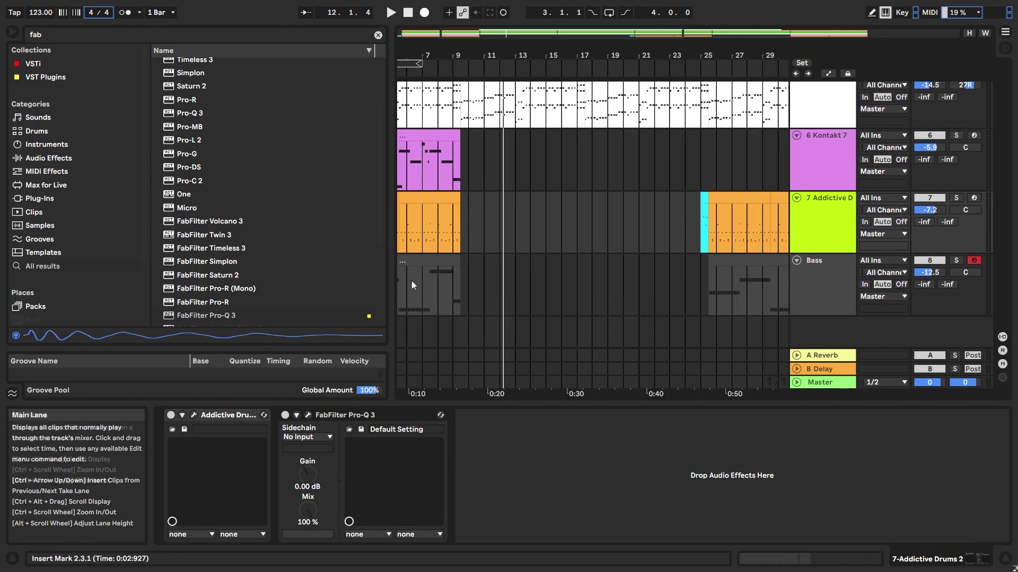
left_click(412, 286)
scroll(412, 283, "down", 5)
left_click(410, 295)
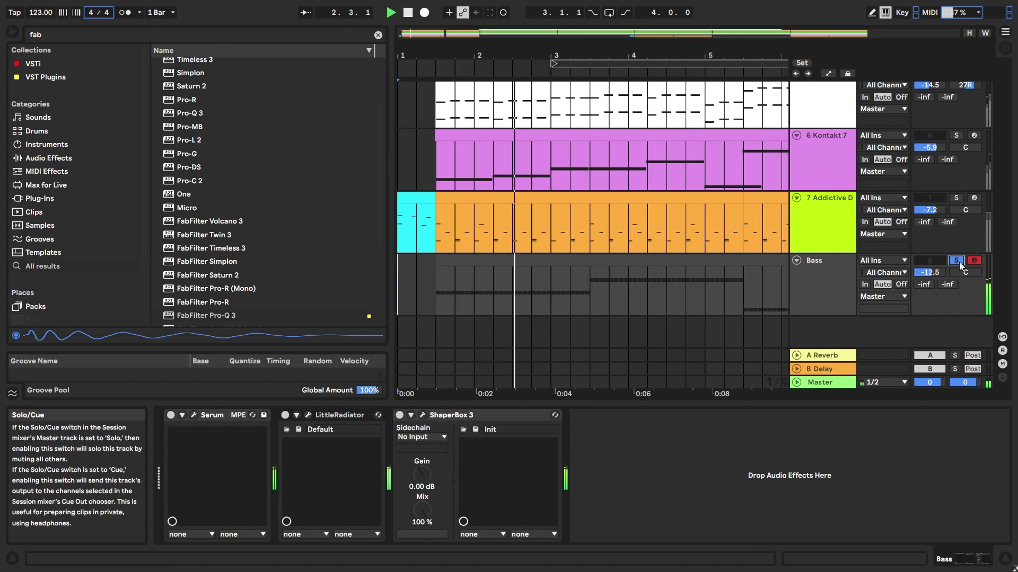
scroll(540, 275, "down", 5)
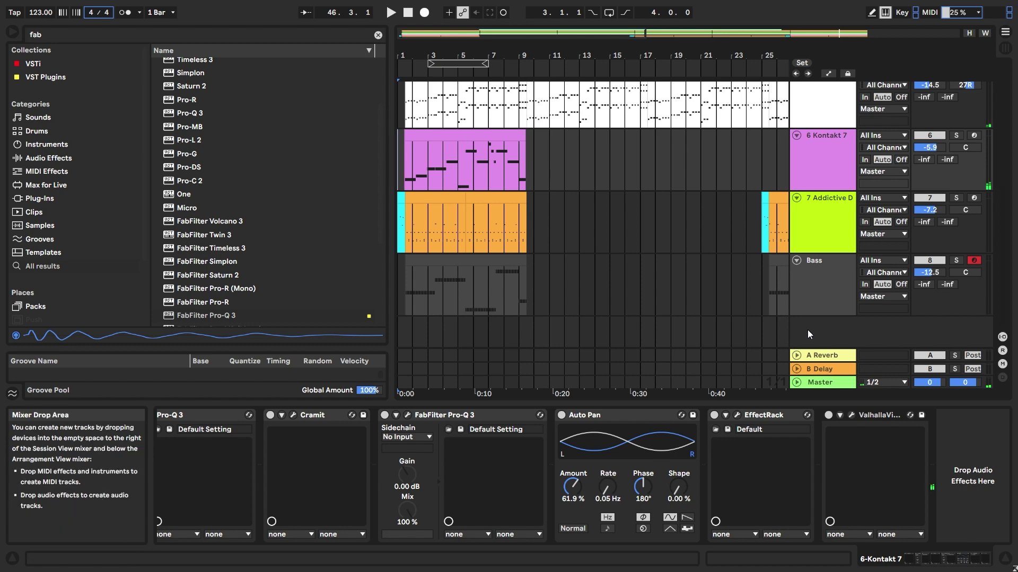
- Insert a new MIDI track below the Bass track and play the arrangement from 9.3.1
right_click(807, 329)
left_click(823, 342)
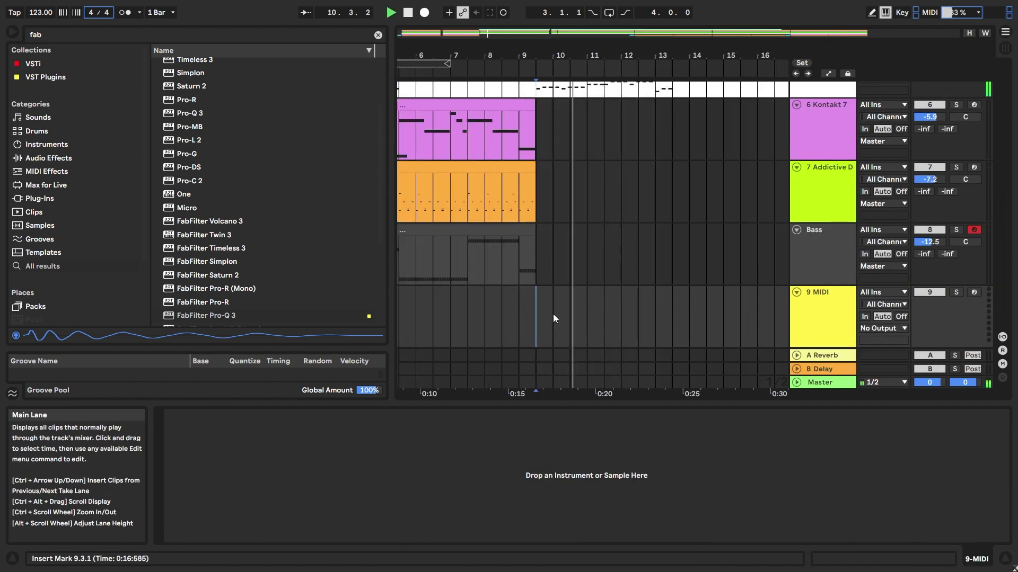
scroll(552, 314, "down", 3)
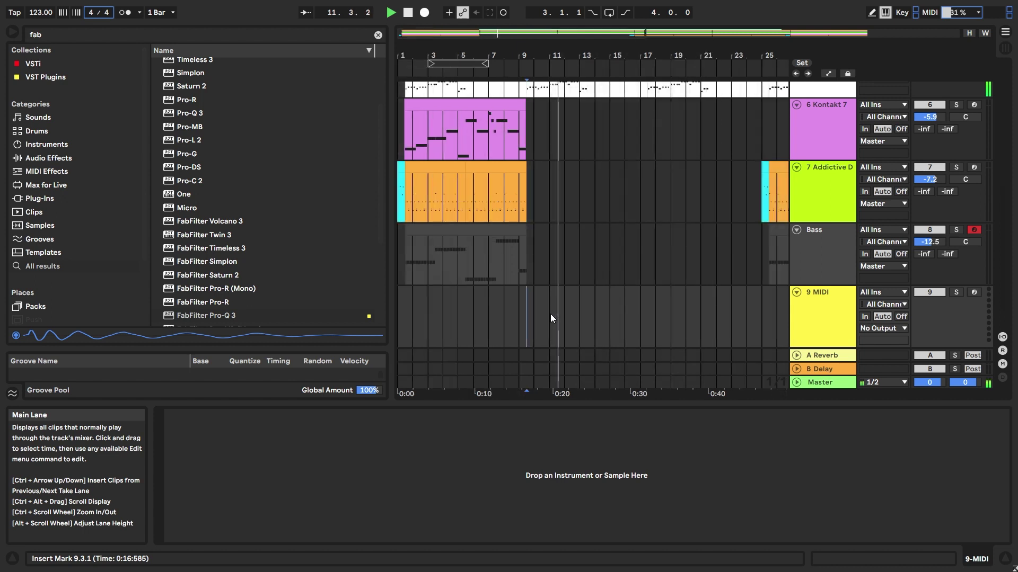
scroll(541, 312, "up", 3)
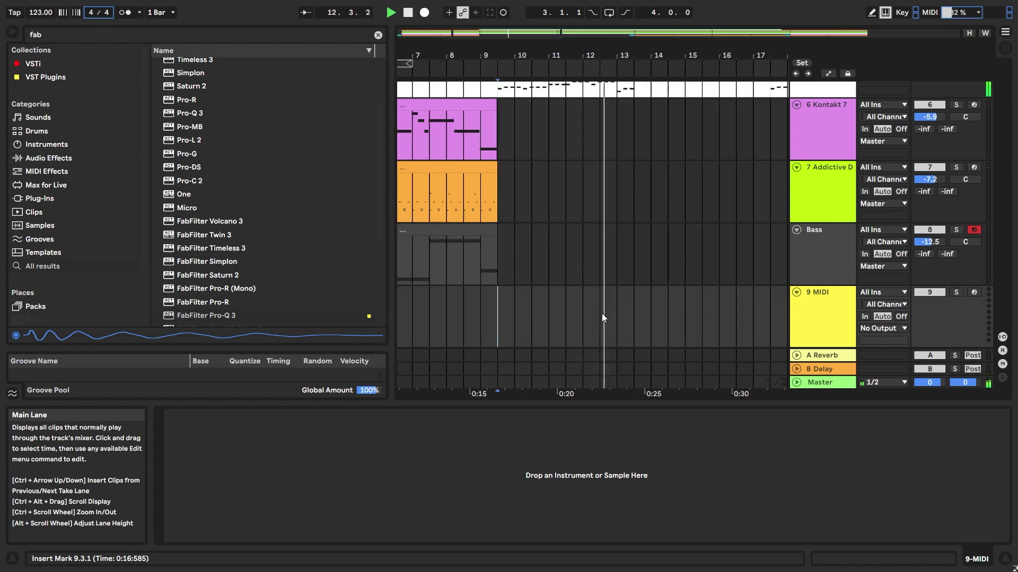
- Load Serum on the new MIDI track, set oscillator A's unison to 12 voices and adjust its detune
scroll(602, 313, "down", 3)
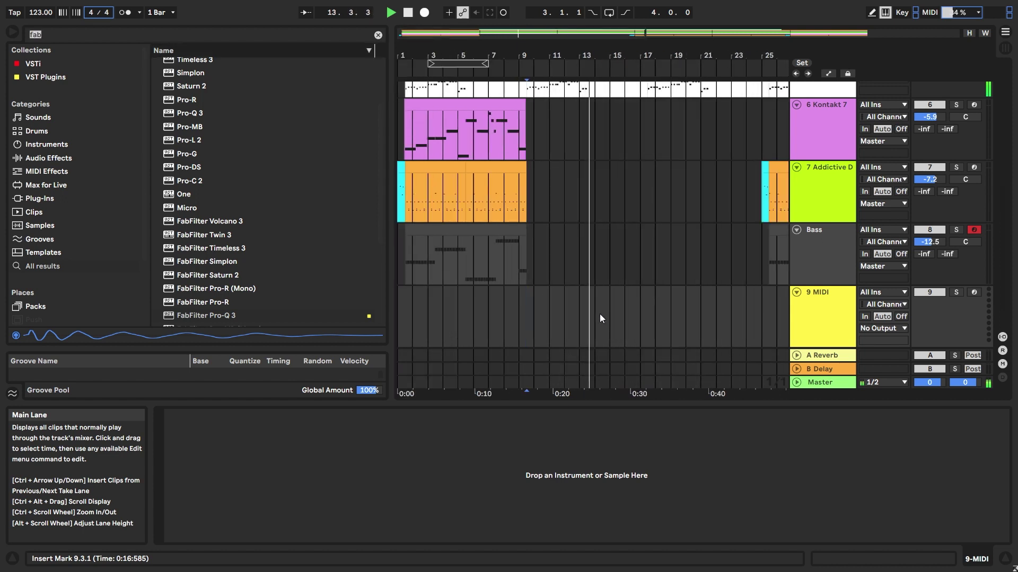
type("serum")
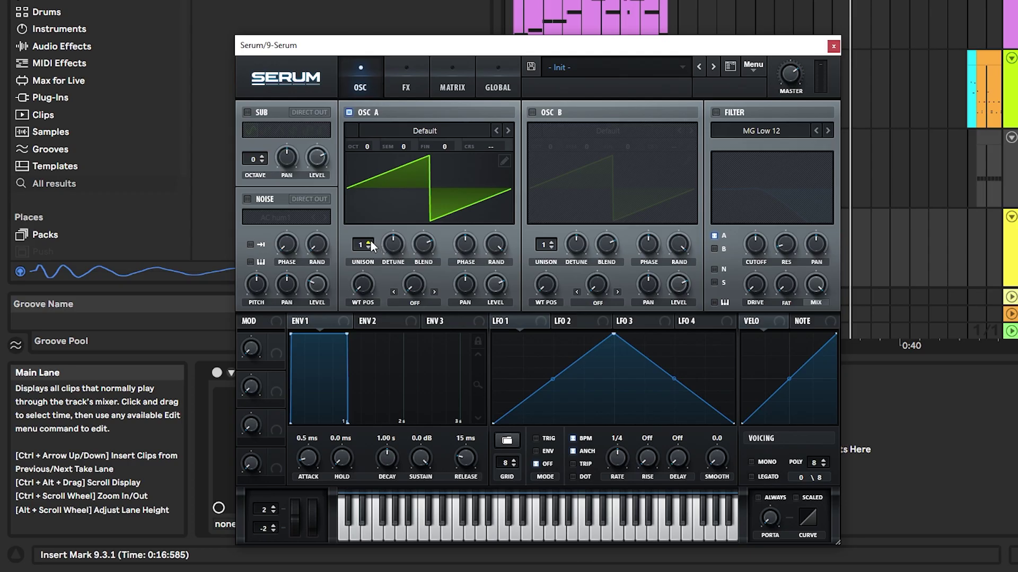
left_click_drag(371, 245, 370, 144)
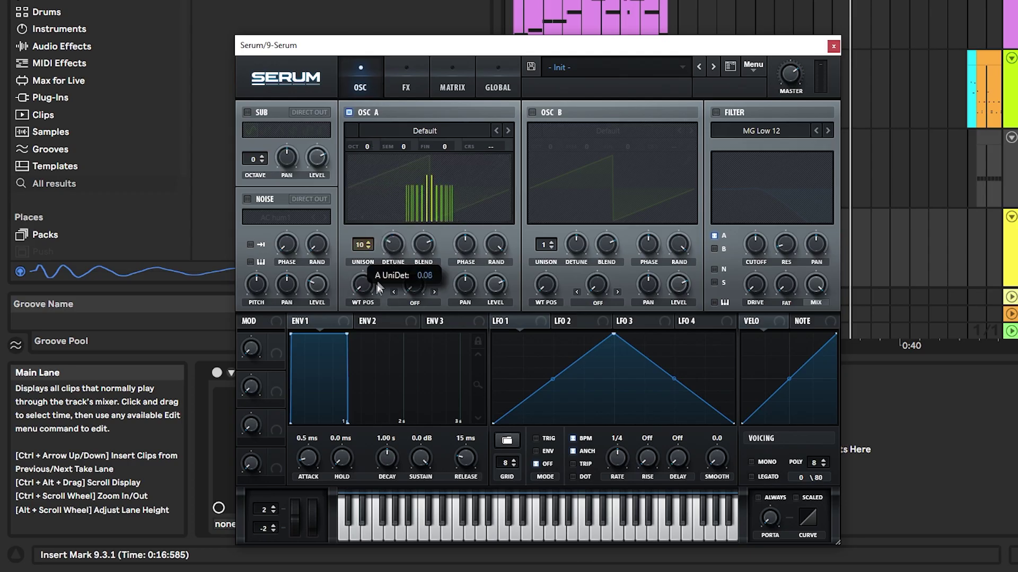
left_click_drag(379, 287, 364, 225)
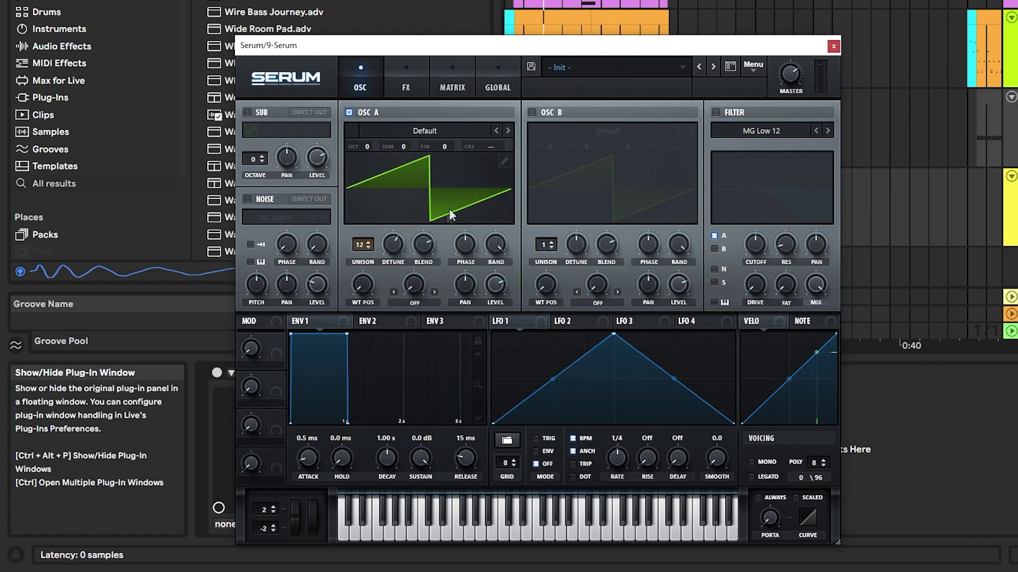
left_click_drag(393, 246, 389, 300)
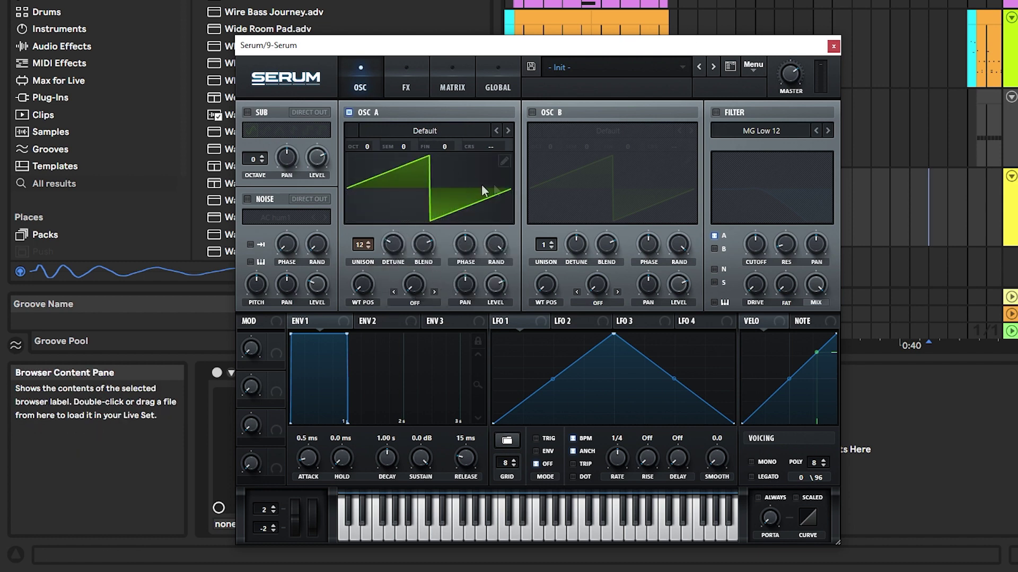
mouse_move(392, 248)
left_mouse_down()
mouse_move(388, 164)
mouse_move(388, 237)
left_mouse_up()
- Enable the MG Low 12 filter in Serum, lower its cutoff, and audition the sound in the C1 to D2 octave
left_click(716, 112)
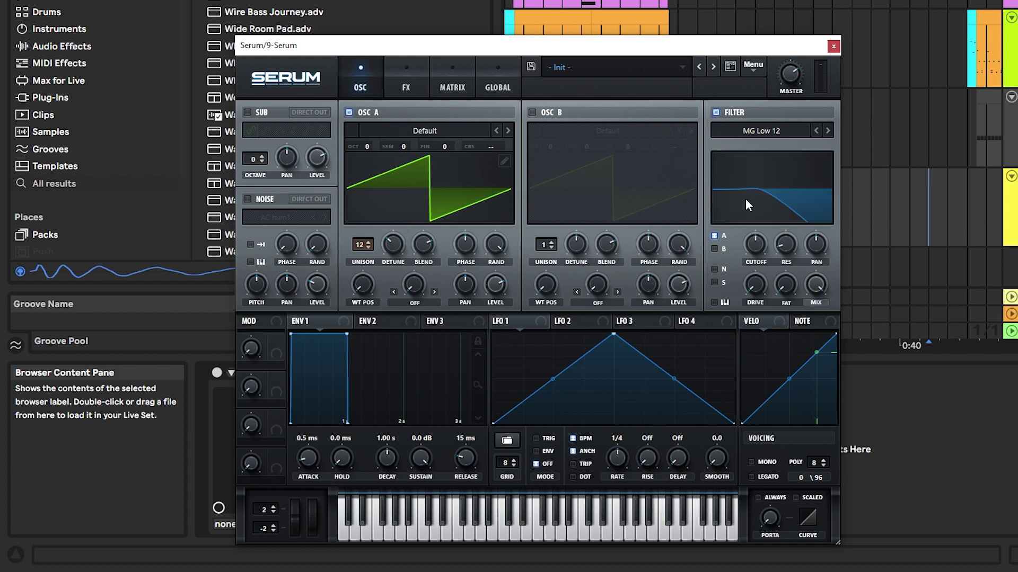
key("z")
key("a")
mouse_move(755, 245)
left_mouse_down()
mouse_move(747, 272)
mouse_move(742, 253)
left_mouse_up()
key("z")
key("a")
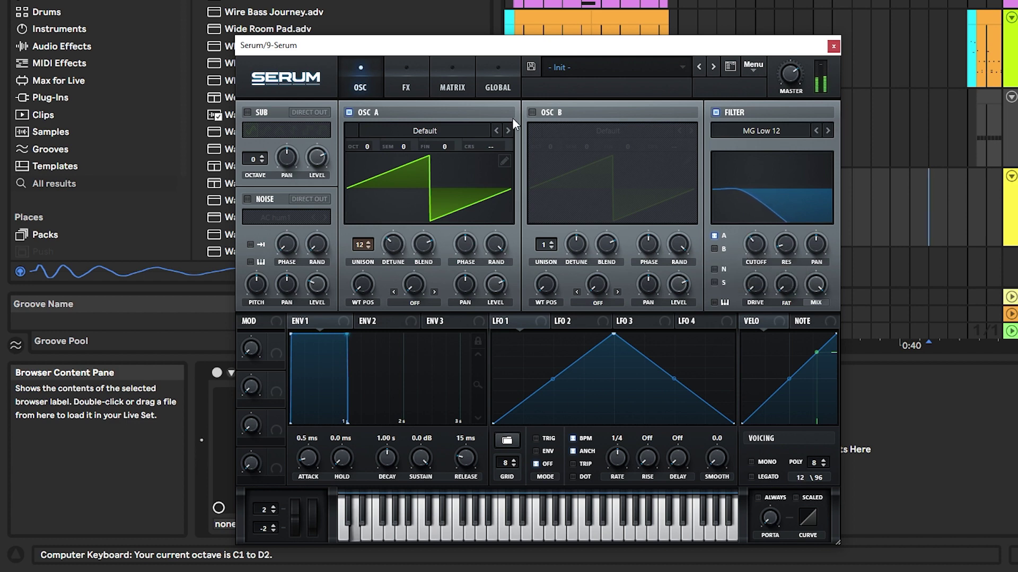
- Add the Compressor effect to the Serum patch and turn on its multiband mode
left_click(408, 70)
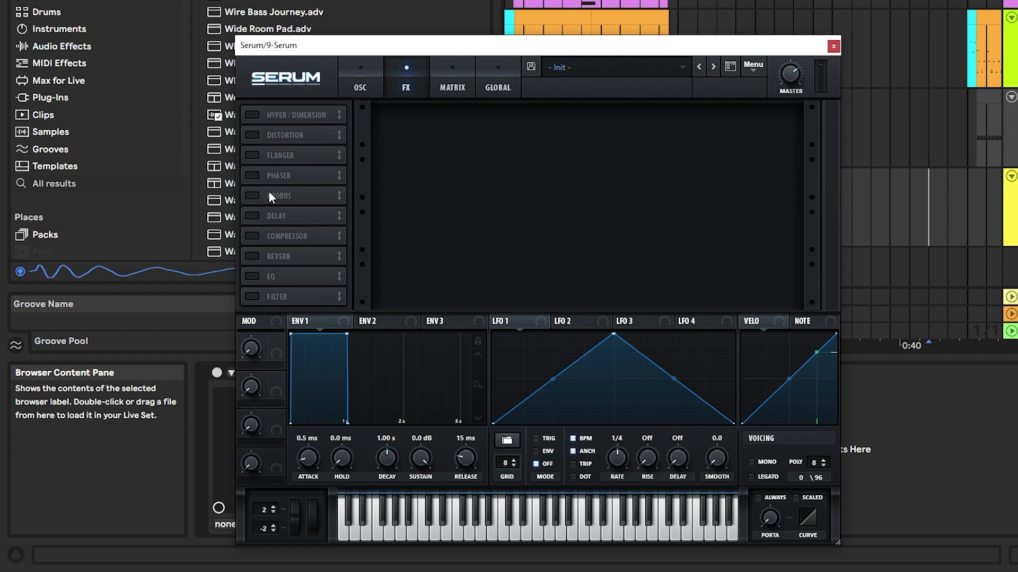
left_click(247, 237)
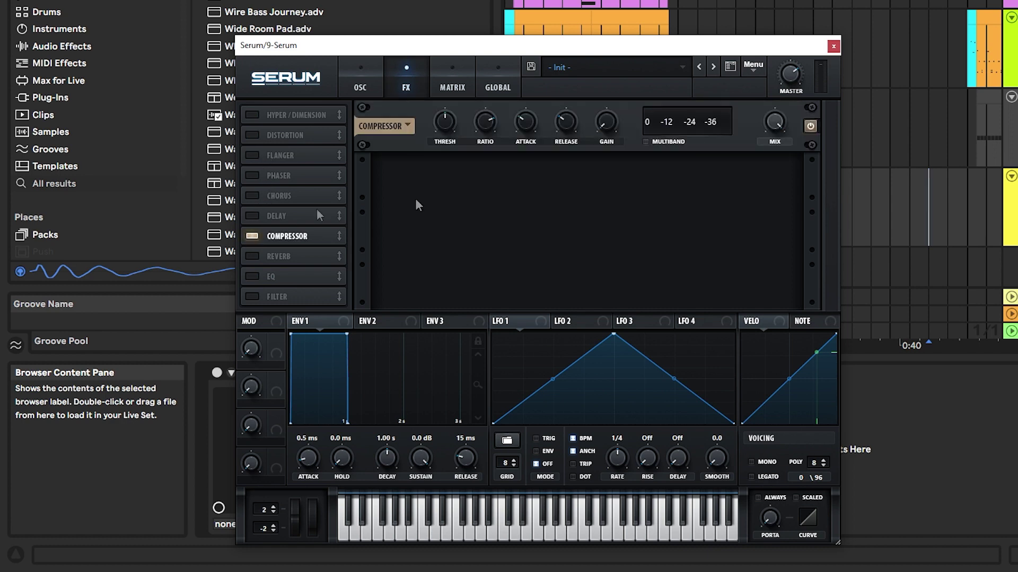
left_click(670, 143)
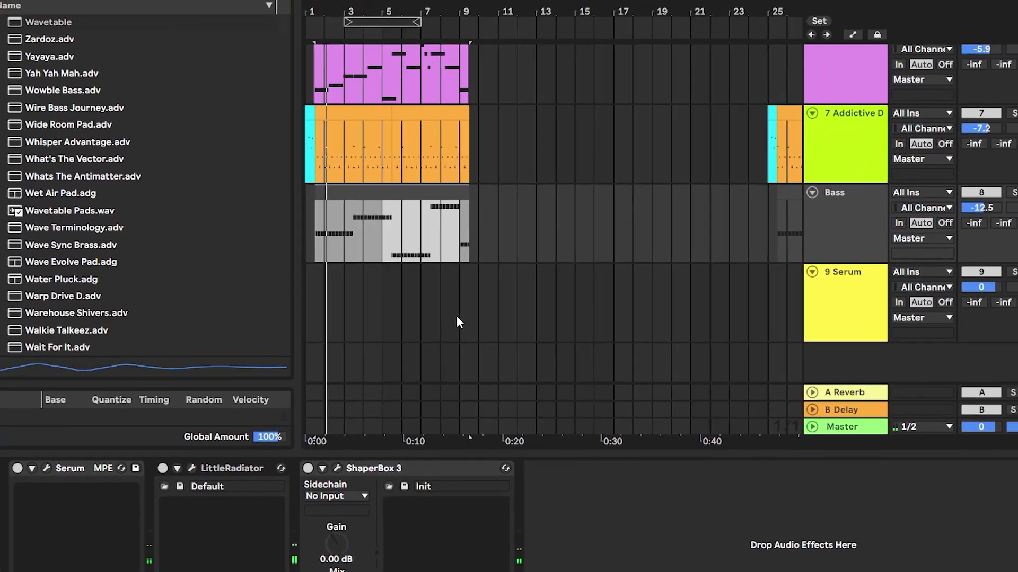
- Paste the Bass track's eight-bar clip onto the Serum track at 9.3.1
scroll(466, 309, "up", 5)
left_click(481, 298)
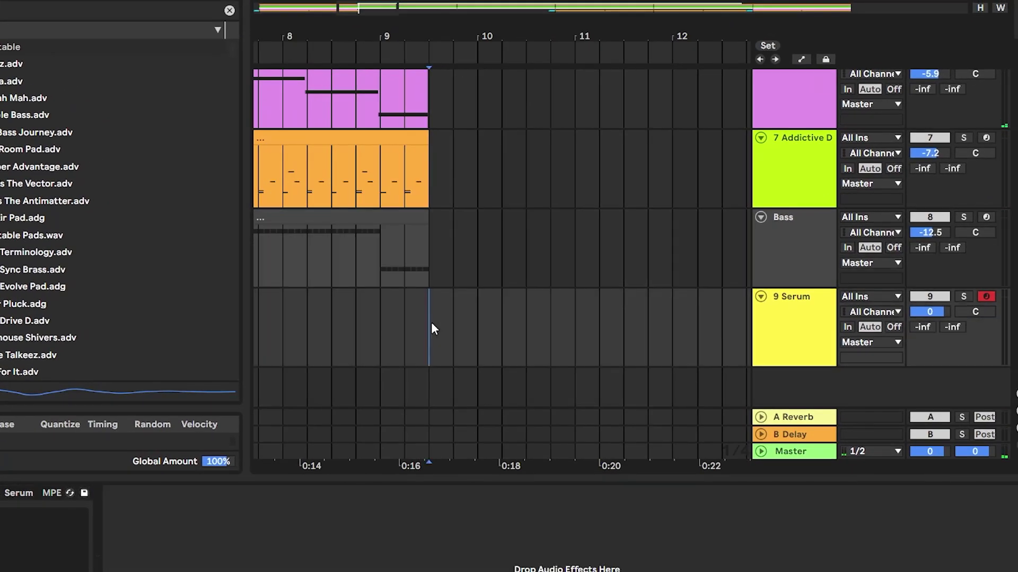
key("ctrl+v")
scroll(464, 345, "down", 5)
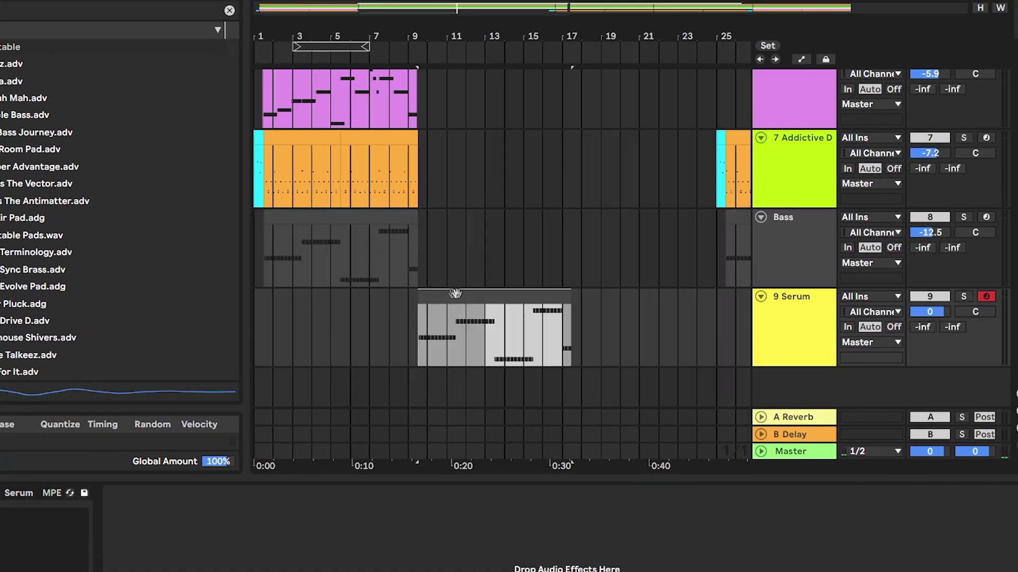
- Turn the repeated notes in the pasted Serum clip into long sustained notes on A#1, C#2, F#1, D#2 and G#1
double_click(455, 294)
left_click_drag(355, 343, 723, 349)
left_click(732, 268)
left_click(742, 284)
scroll(740, 285, "down", 5)
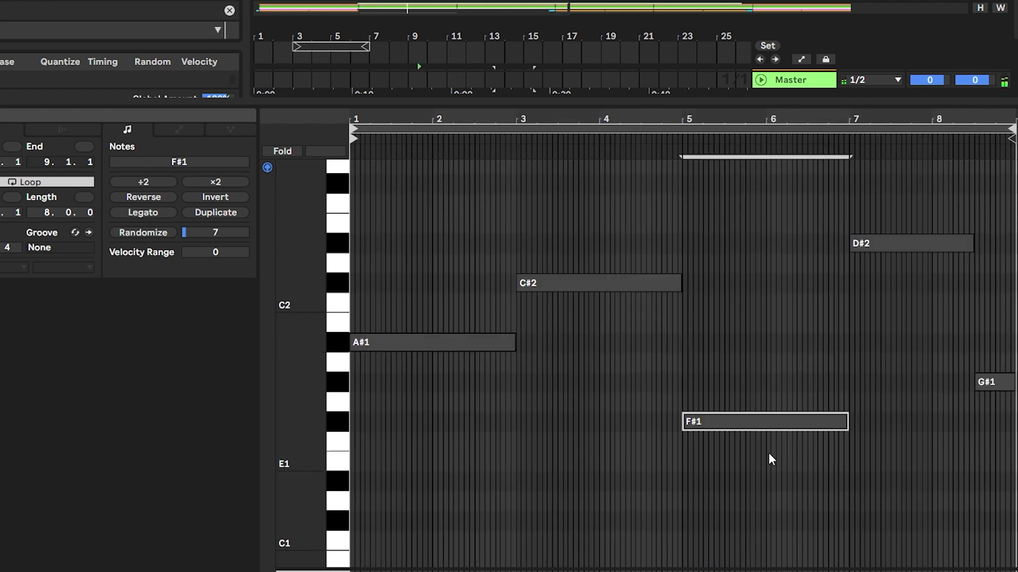
- Transpose all notes in the Serum clip down one octave and play the result
key("ctrl+a")
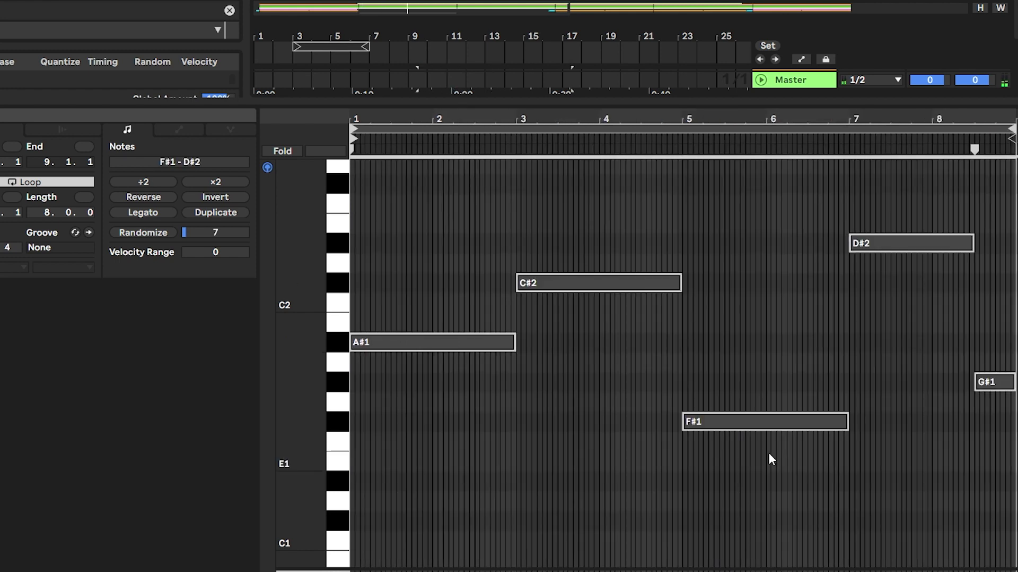
key("shift+Down")
key("space")
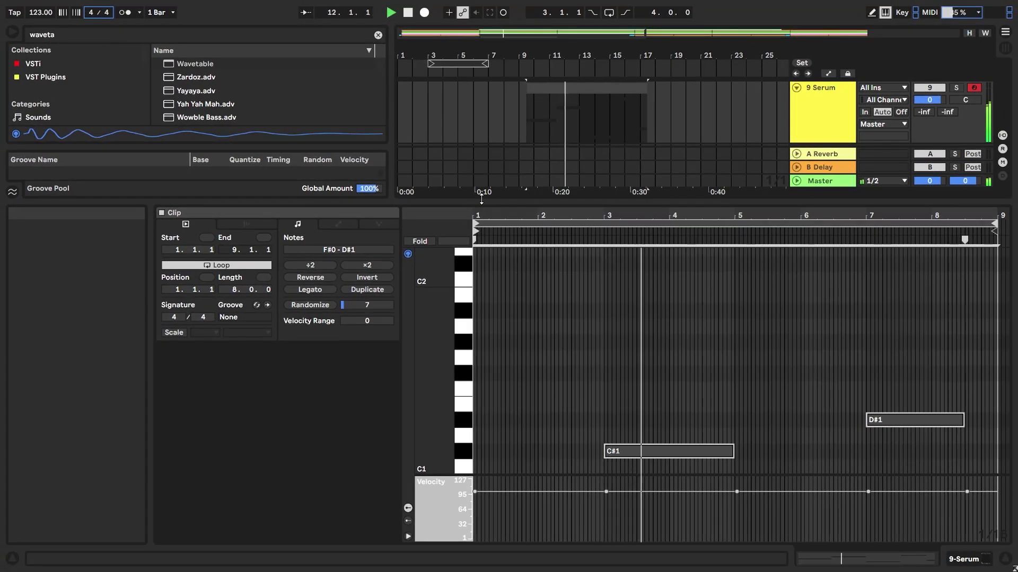
- Recolour the Serum track and its clips dark grey and duplicate the track's clip directly after itself
left_click_drag(481, 198, 610, 401)
left_click(734, 261)
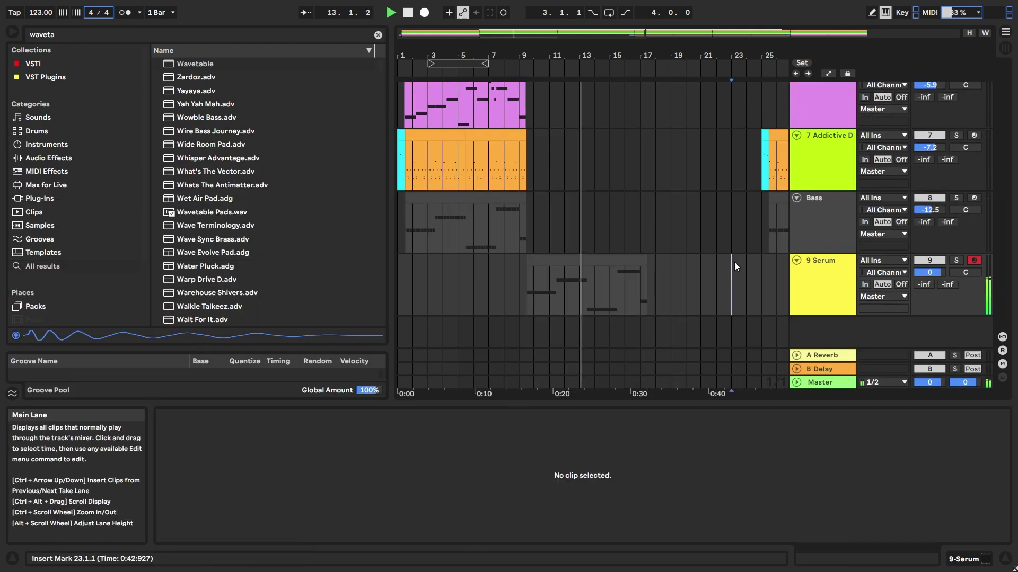
right_click(822, 279)
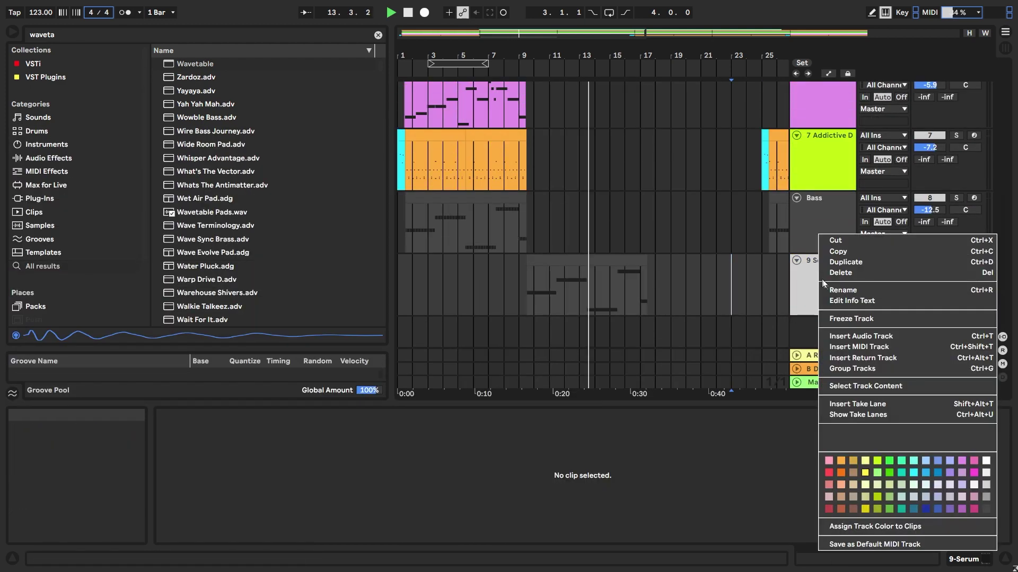
left_click(987, 512)
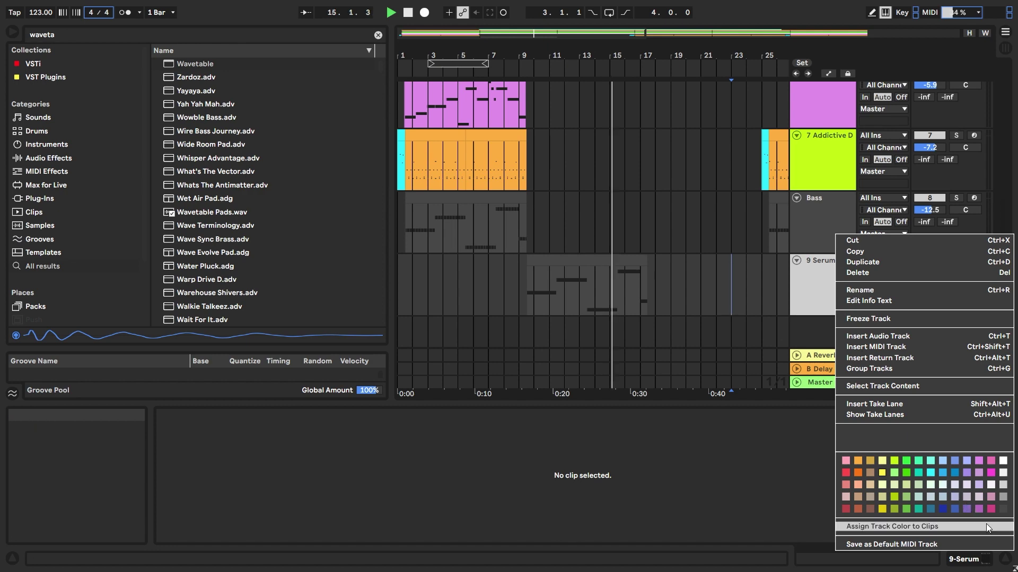
left_click(1001, 511)
right_click(825, 288)
left_click(869, 526)
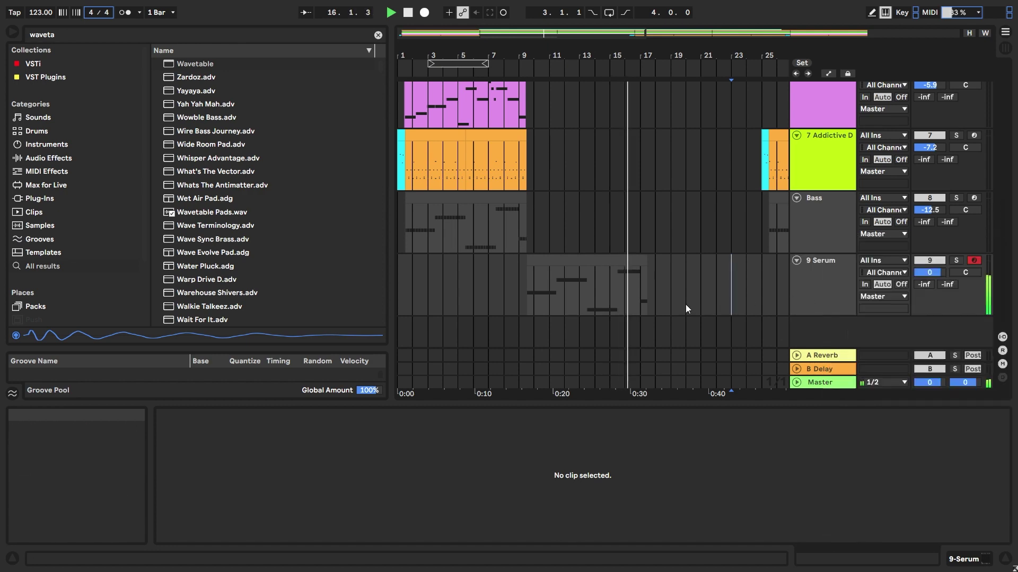
left_click(615, 257)
key("ctrl+d")
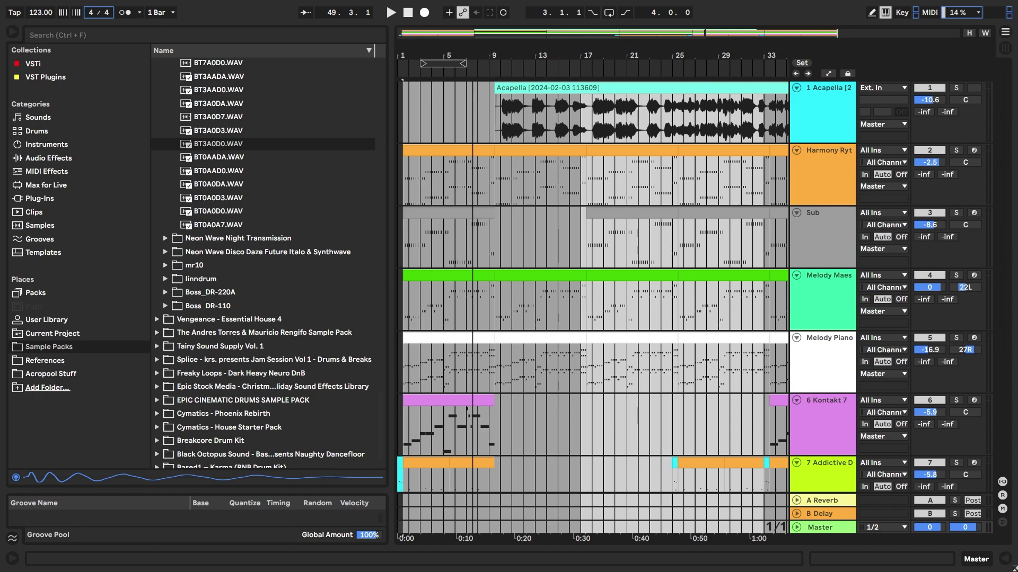
- Shift the whole arrangement so its clips start at 9.1.1, leaving the first eight bars empty for an intro
mouse_move(472, 55)
left_mouse_down()
mouse_move(472, 32)
mouse_move(472, 48)
left_mouse_up()
left_click_drag(415, 146, 478, 146)
scroll(407, 253, "down", 2)
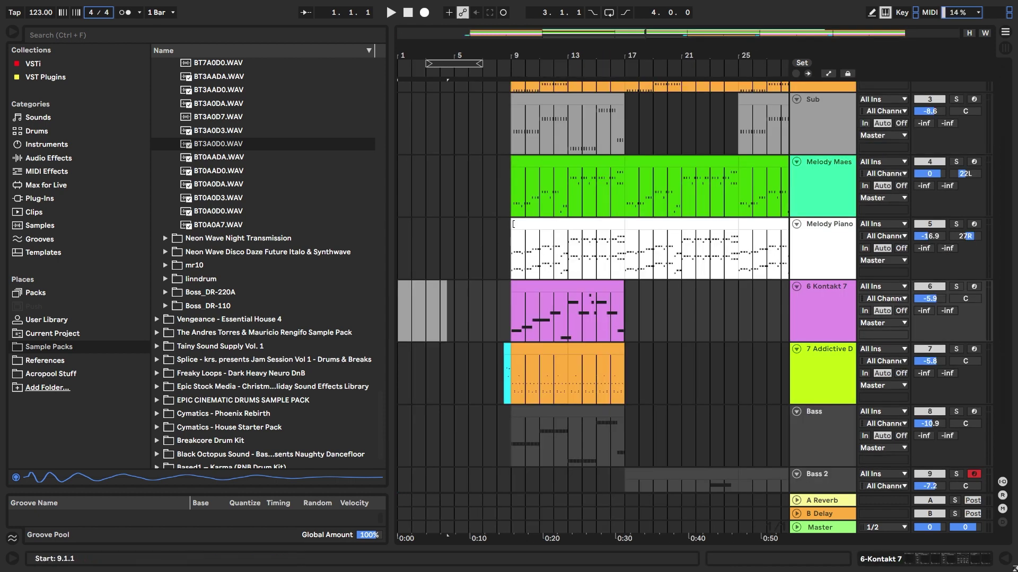
- Copy the Melody Piano section from 9.1.1–17.1.1 to 1.1.1 to fill the eight-bar intro
left_click(514, 224)
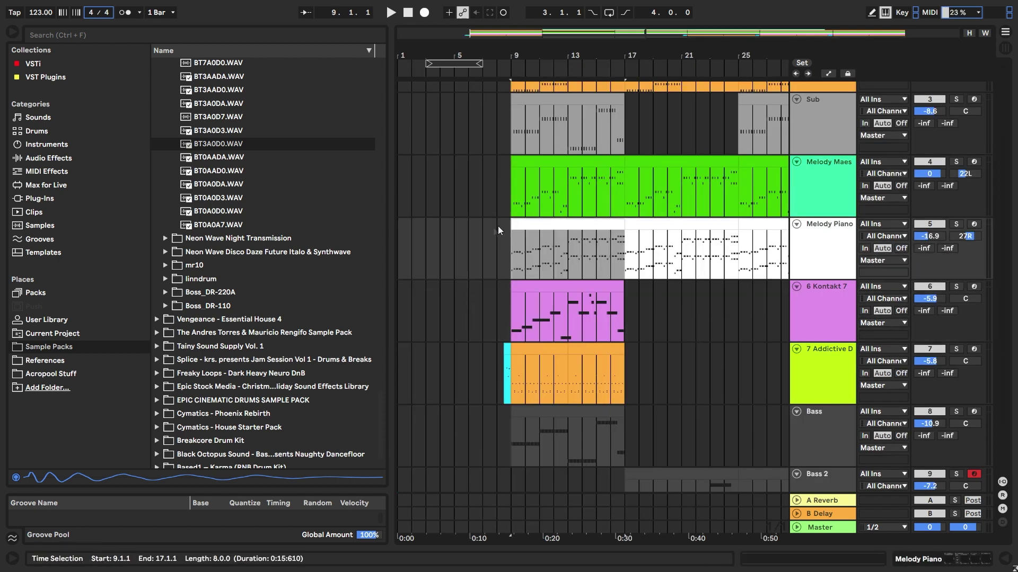
left_click(401, 241)
key("ctrl+v")
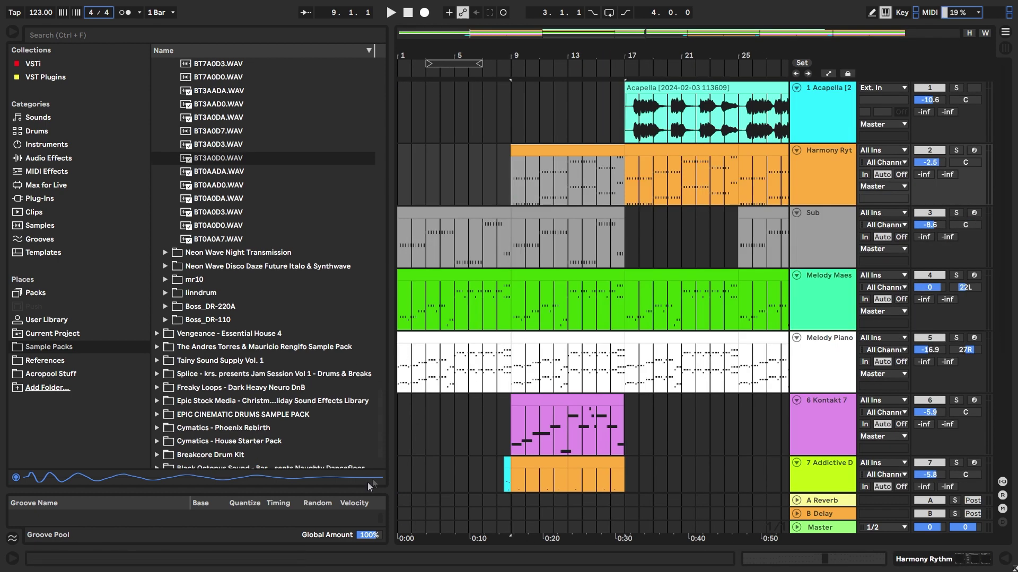
- Add an Auto Filter to the Master track and show the automation of its Frequency
key("ctrl+f")
type("auto")
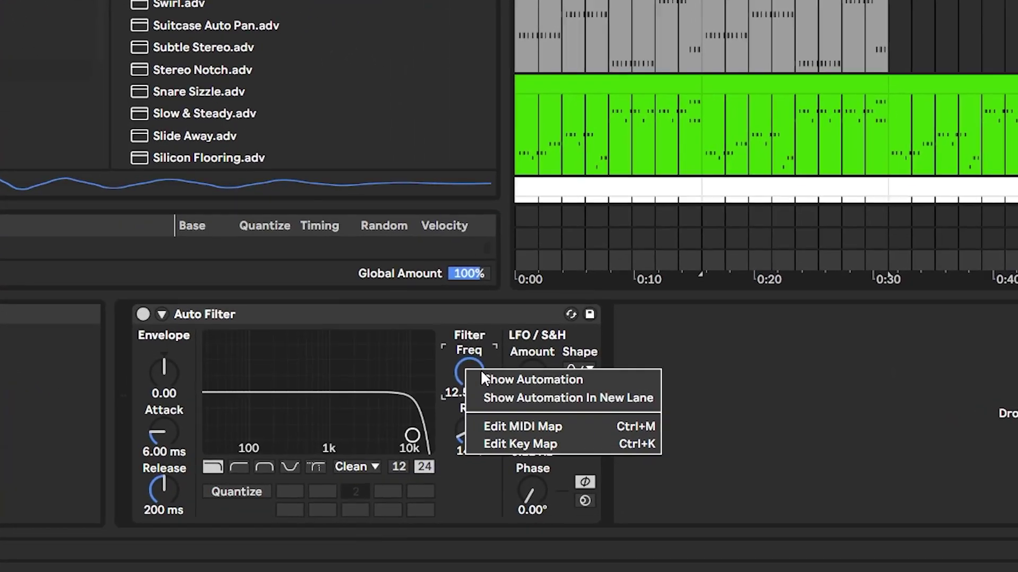
left_click(482, 368)
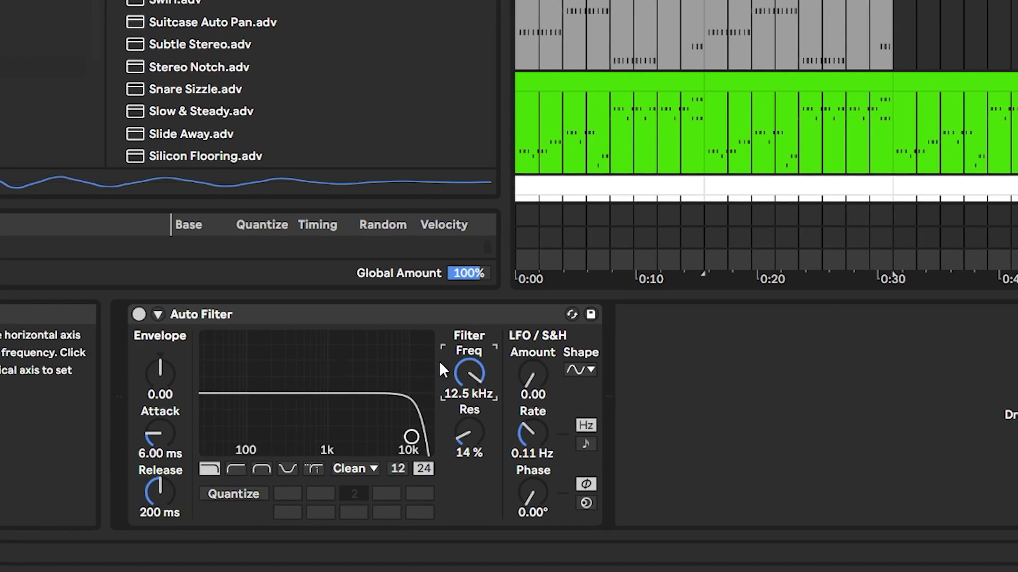
right_click(470, 367)
left_click(490, 379)
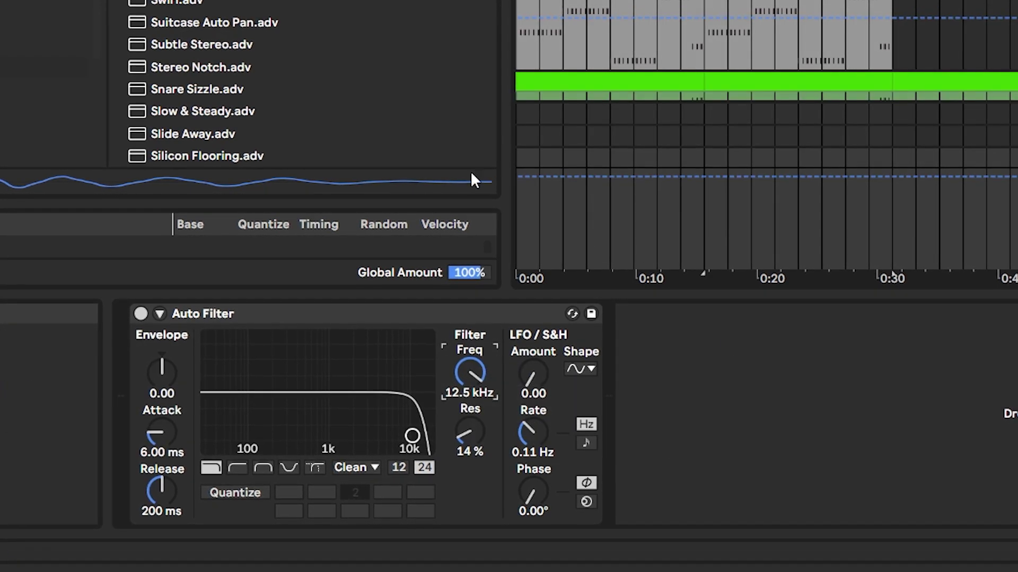
- Automate the Master filter frequency to rise from about 2.38 kHz at 1.1.1 to 12.5 kHz at 9.1.1, and play the intro
left_click(704, 177)
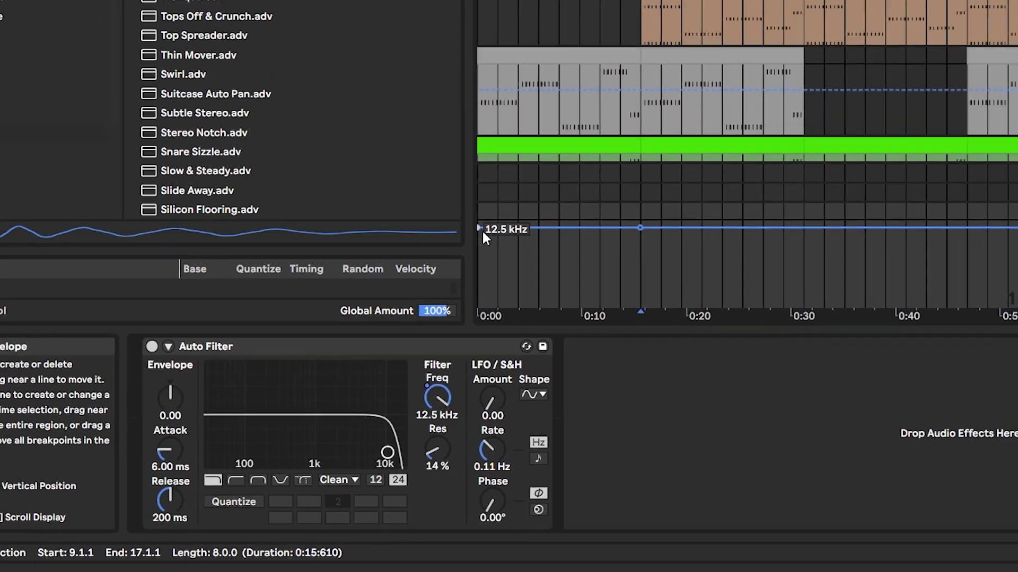
left_click_drag(483, 233, 482, 254)
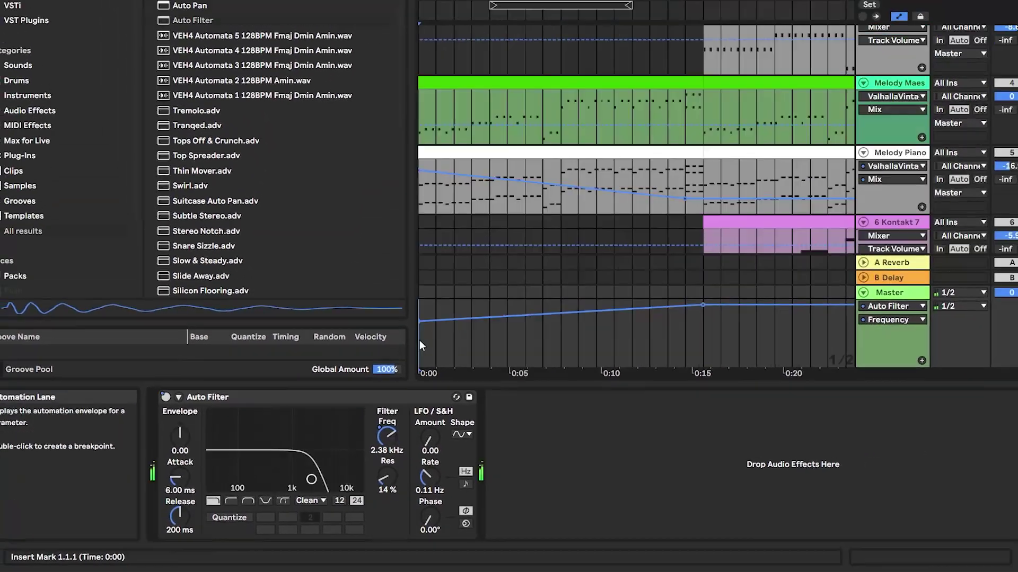
key("space")
scroll(418, 276, "up", 3)
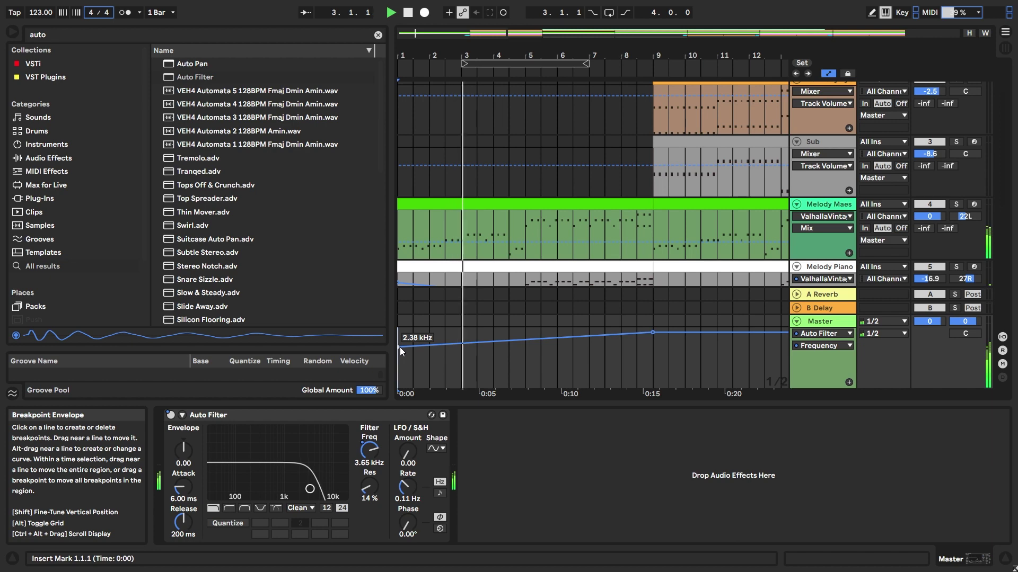
left_click_drag(399, 348, 399, 349)
- Hide the automation lanes, widen the arrangement area, and review the tracks while the intro plays into bar 9
scroll(645, 252, "down", 4)
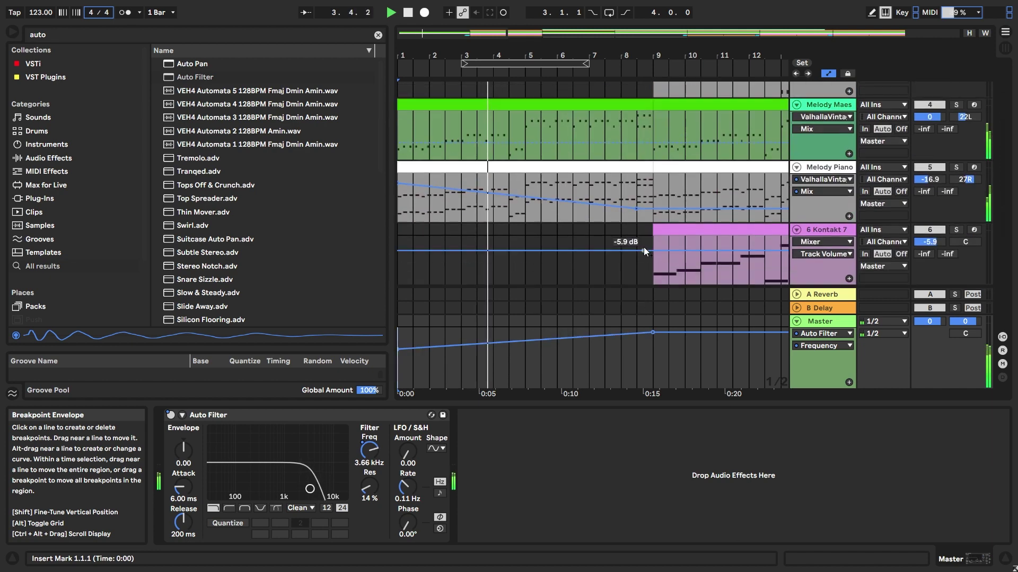
left_click(688, 228)
left_click(826, 75)
key("x")
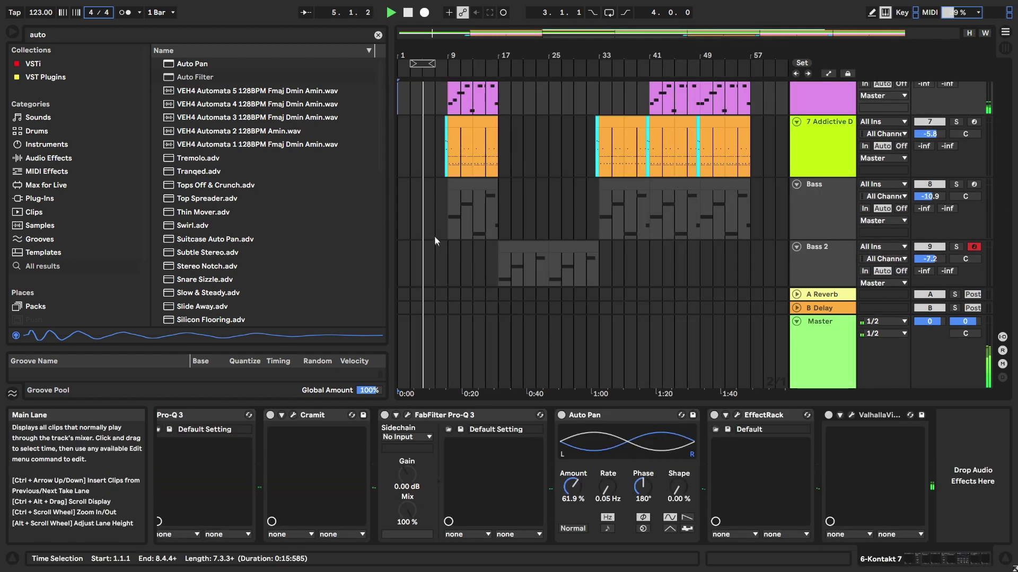
scroll(434, 228, "down", 2)
scroll(431, 216, "up", 3)
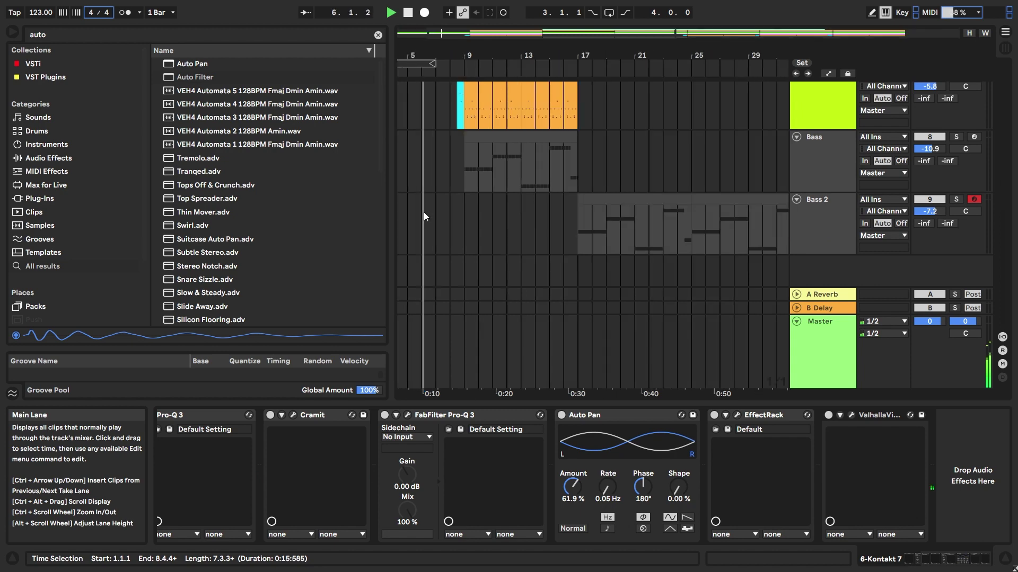
scroll(431, 206, "up", 5)
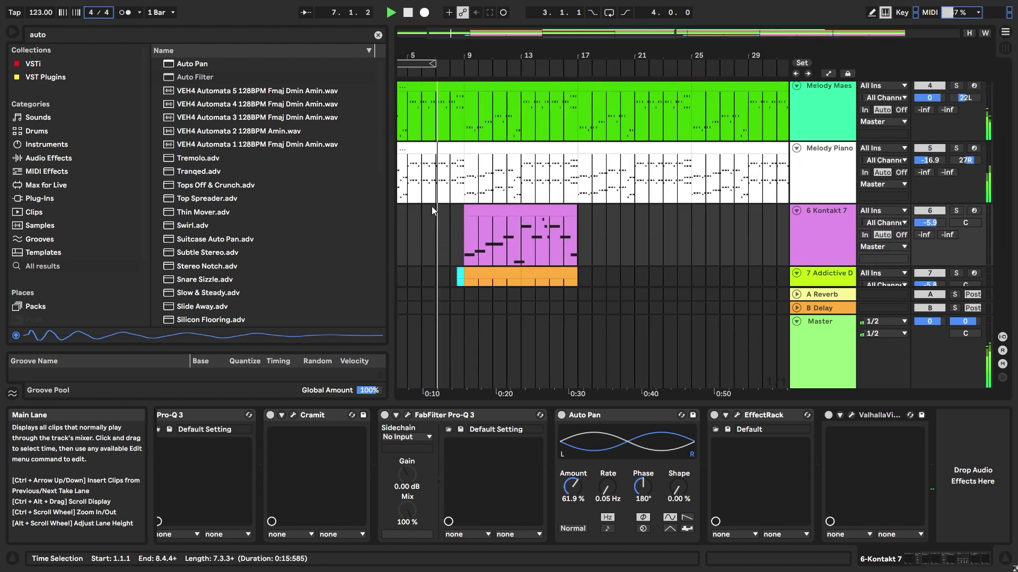
left_click_drag(391, 200, 272, 201)
scroll(301, 189, "up", 3)
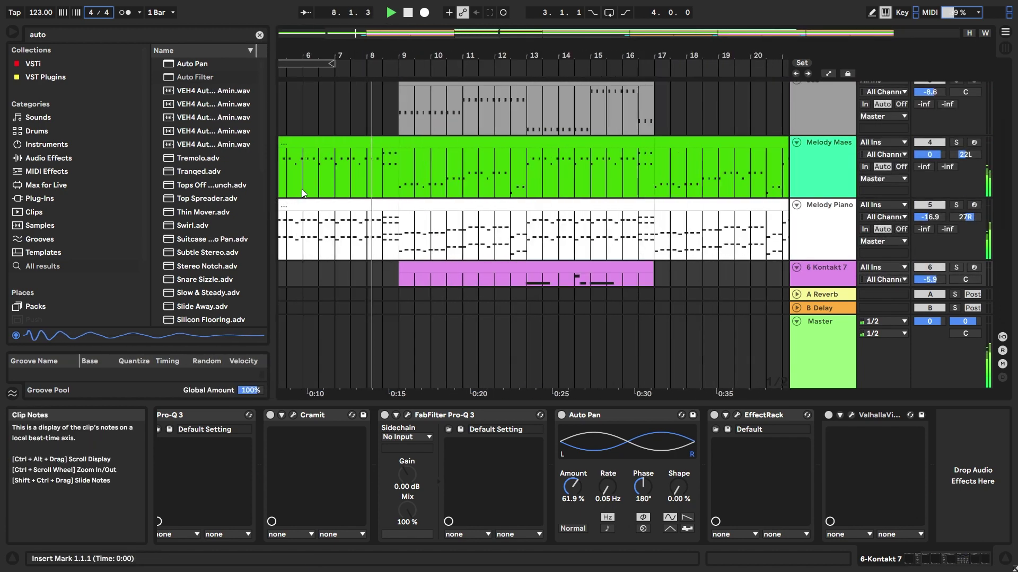
scroll(324, 189, "down", 5)
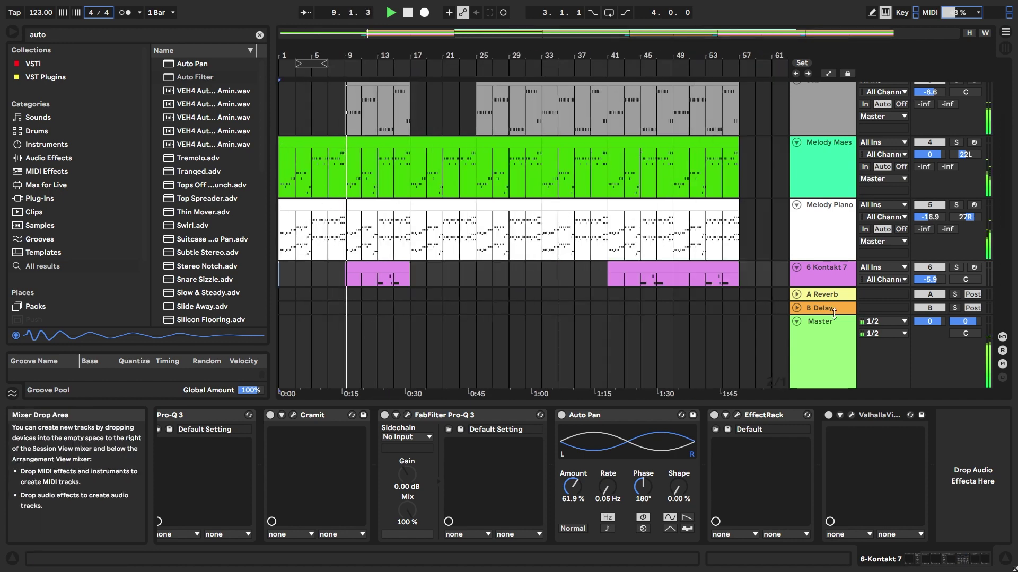
- Fold the Master track and review the other tracks, from the acapella down to the drums and basses, as the song plays
left_click(796, 322)
scroll(361, 226, "up", 3)
scroll(312, 232, "up", 5)
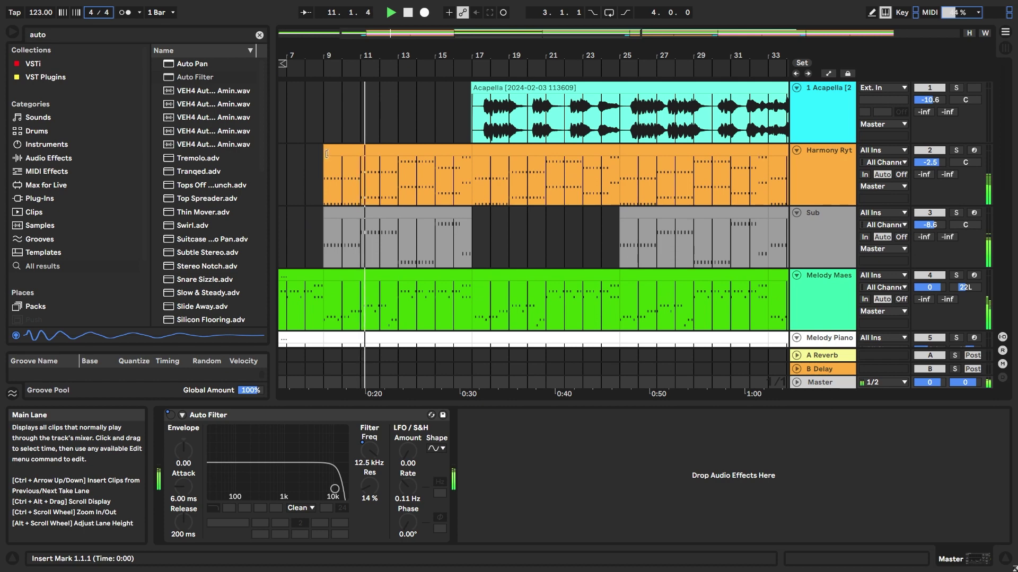
scroll(323, 125, "up", 3)
left_click_drag(376, 35, 376, 21)
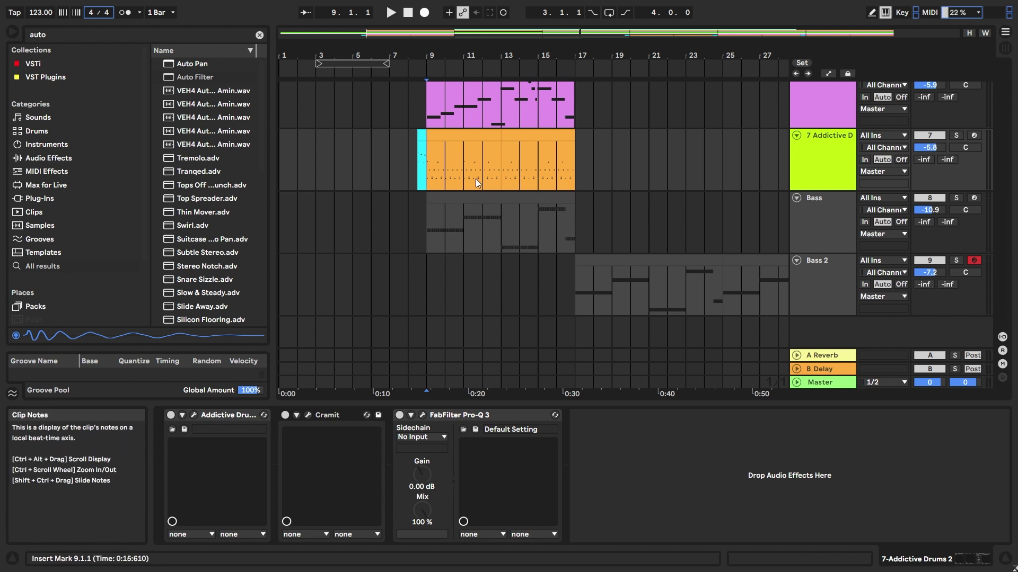
- Search the browser for "maag" and add the Maag EQ4 plug-in to the Master track
key("ctrl+f")
type("maag")
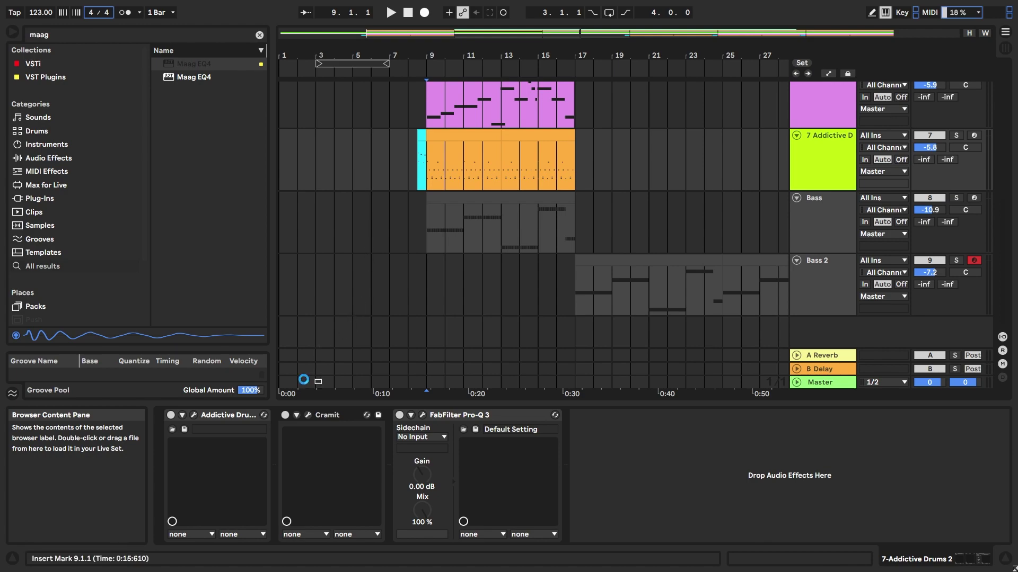
left_click_drag(300, 368, 300, 366)
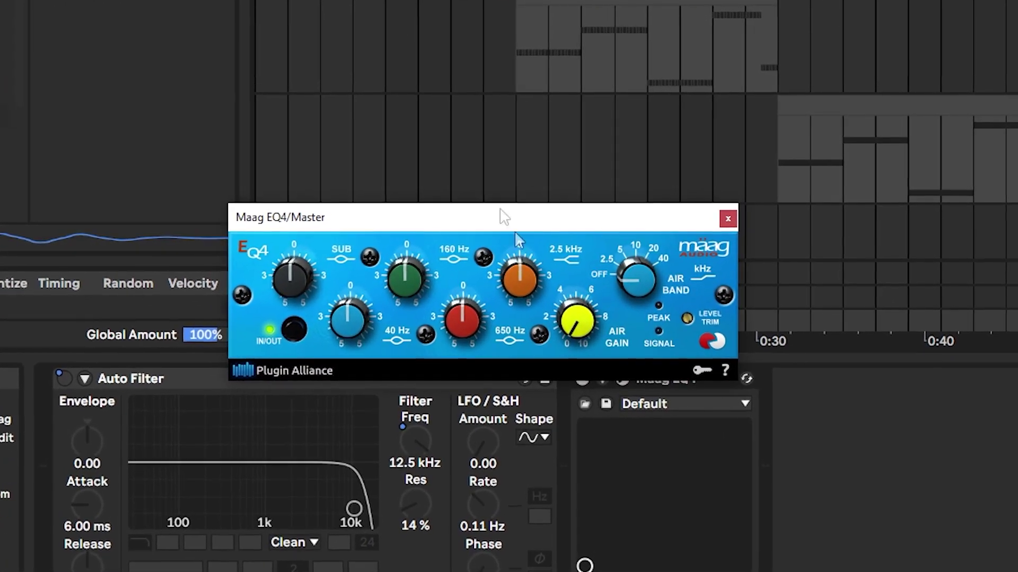
- Slightly boost the 2.5 kHz and 650 Hz bands of the Master's Maag EQ4 during playback, and close its window
left_click(518, 67)
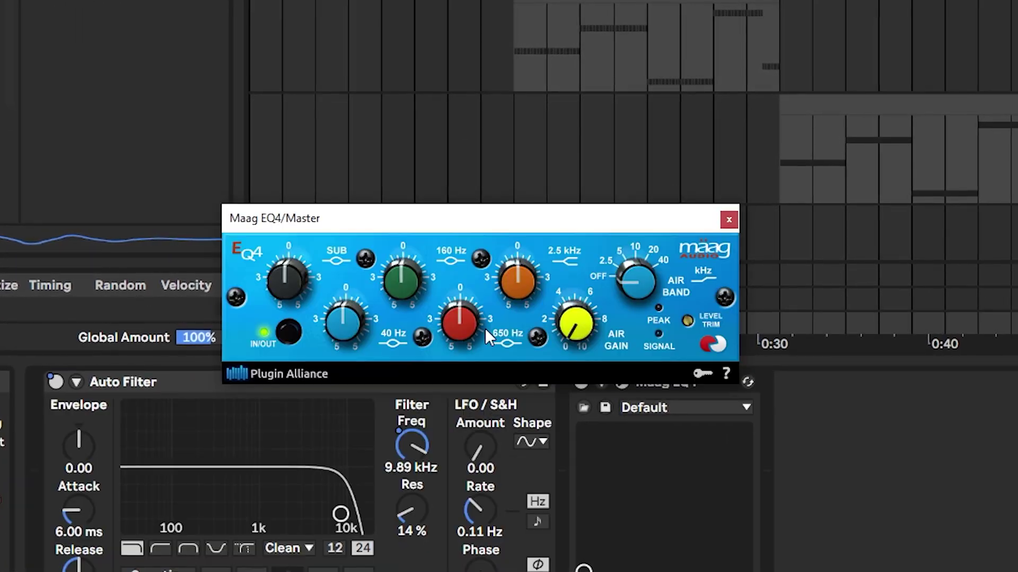
left_click_drag(520, 287, 519, 276)
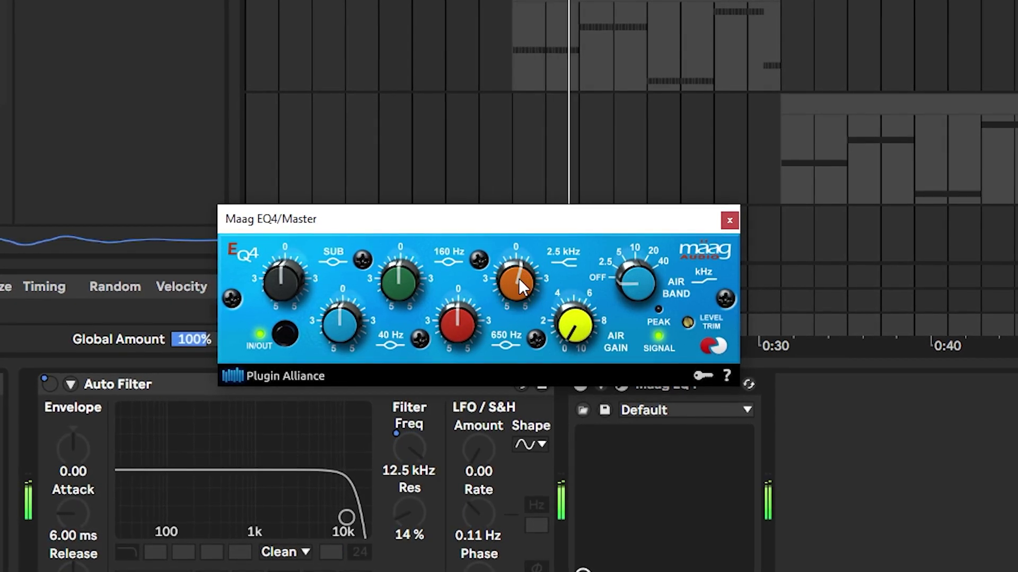
left_click_drag(476, 303, 475, 308)
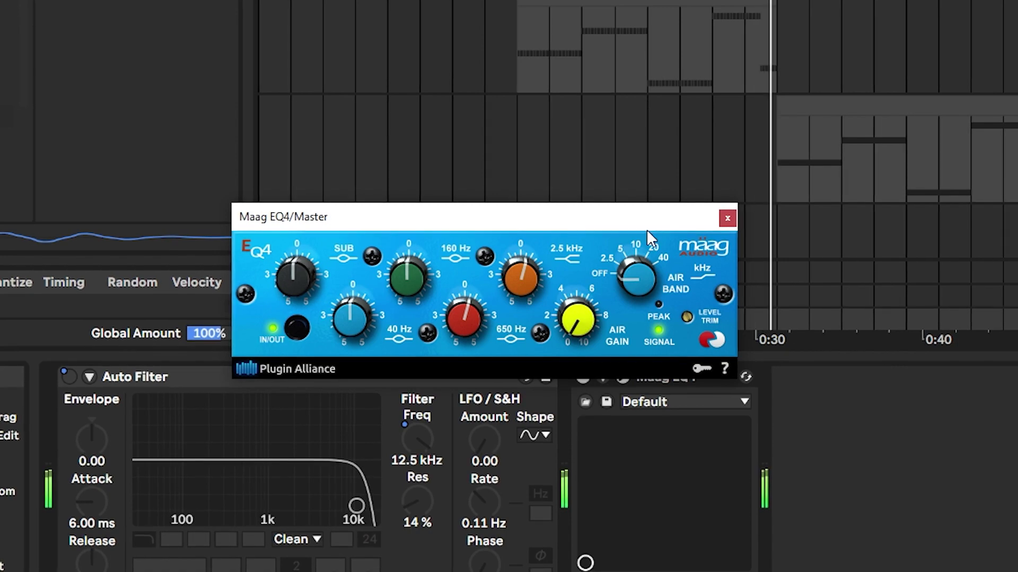
left_click(728, 215)
scroll(720, 204, "down", 3)
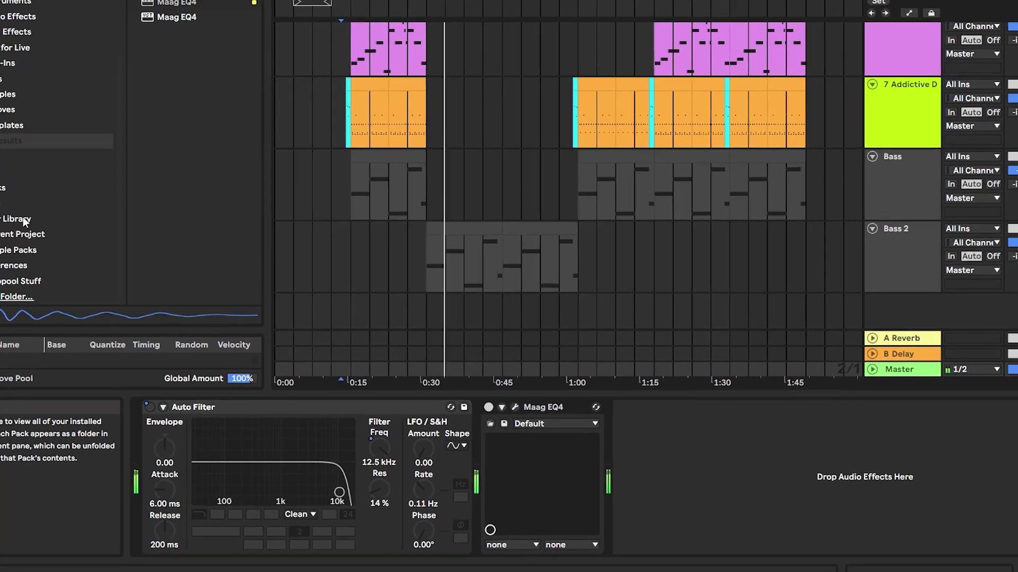
- Stop playback, search the browser for "fab" and add FabFilter Pro-L 2 after the Maag EQ4 on the Master
left_click(17, 250)
key("space")
left_click(260, 35)
type("fab")
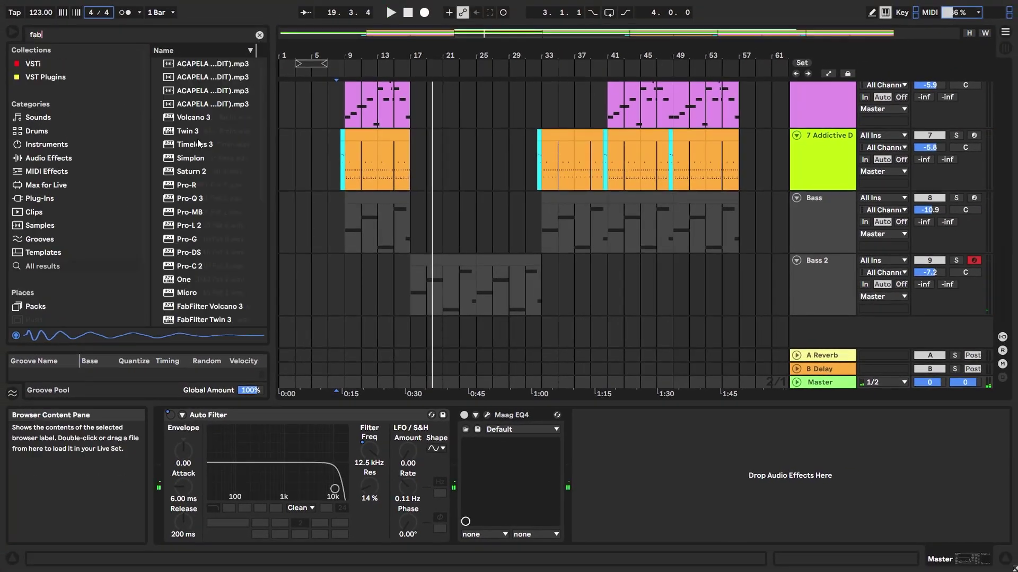
scroll(202, 132, "down", 5)
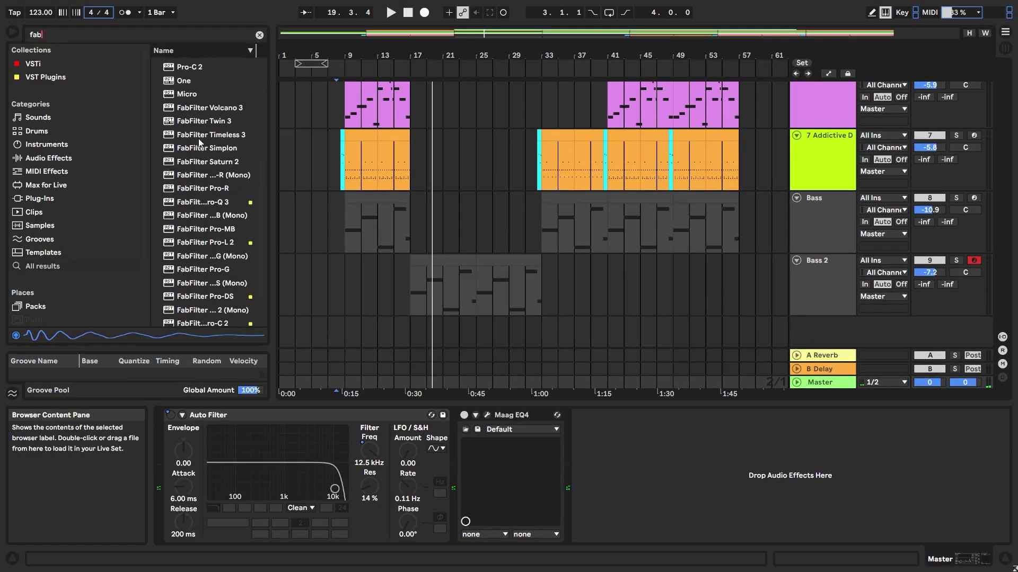
scroll(211, 188, "down", 1)
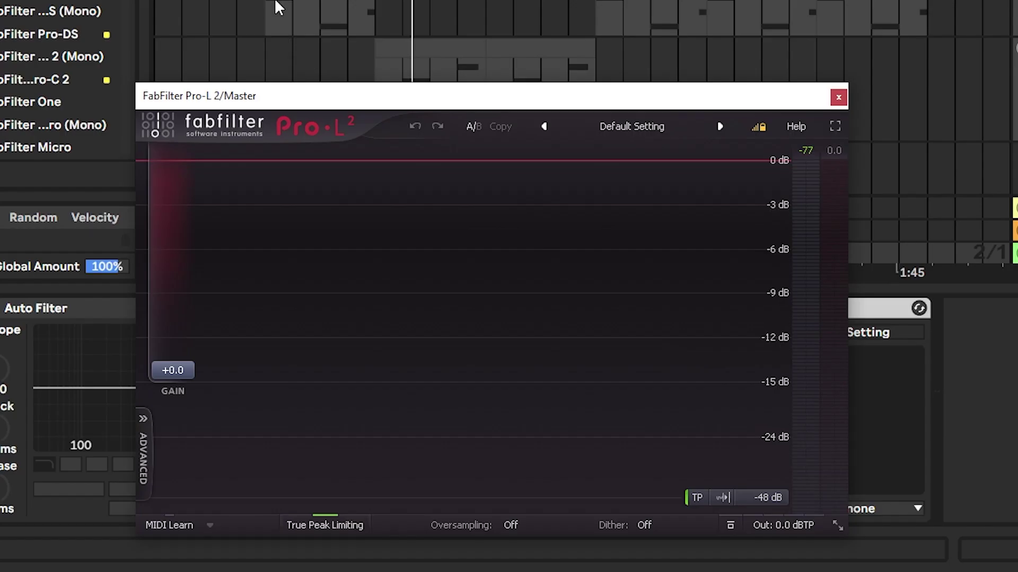
scroll(275, 4, "up", 2)
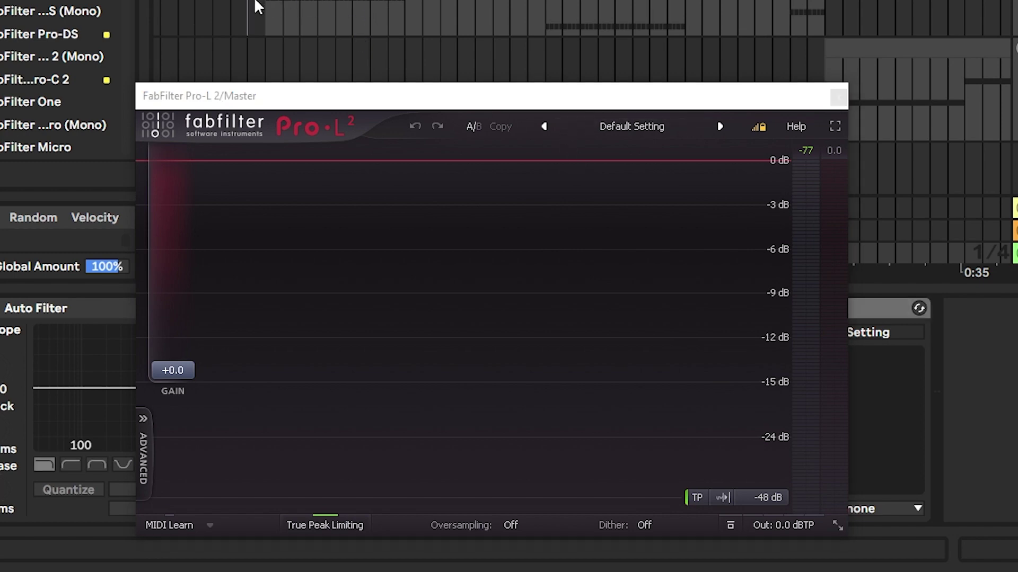
- Play from bar 9, set the Master limiter's gain to +8.0 dB in Pro-L 2, and close its window
left_click(265, 6)
left_click(304, 250)
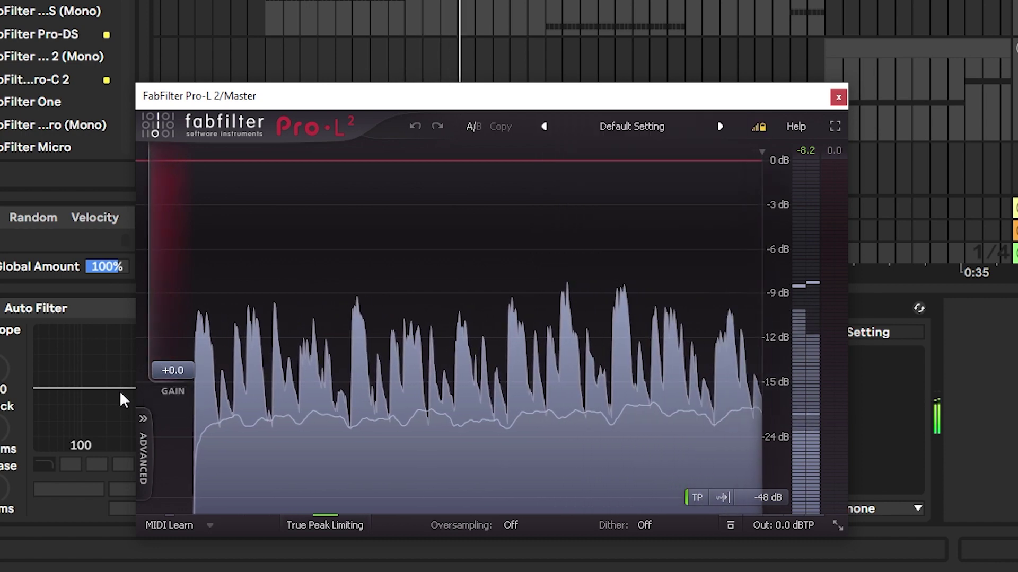
left_click_drag(173, 370, 175, 311)
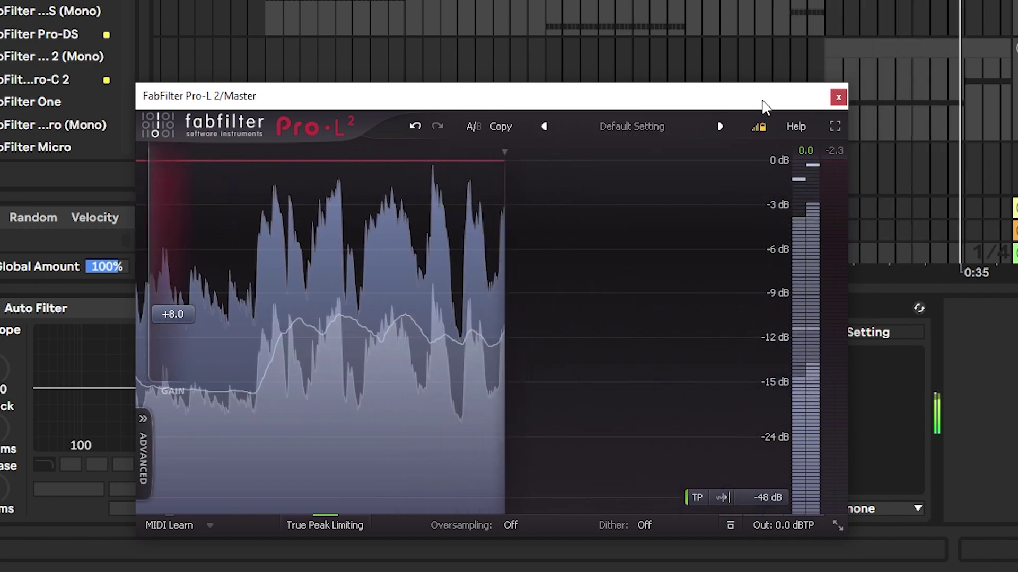
left_click(827, 109)
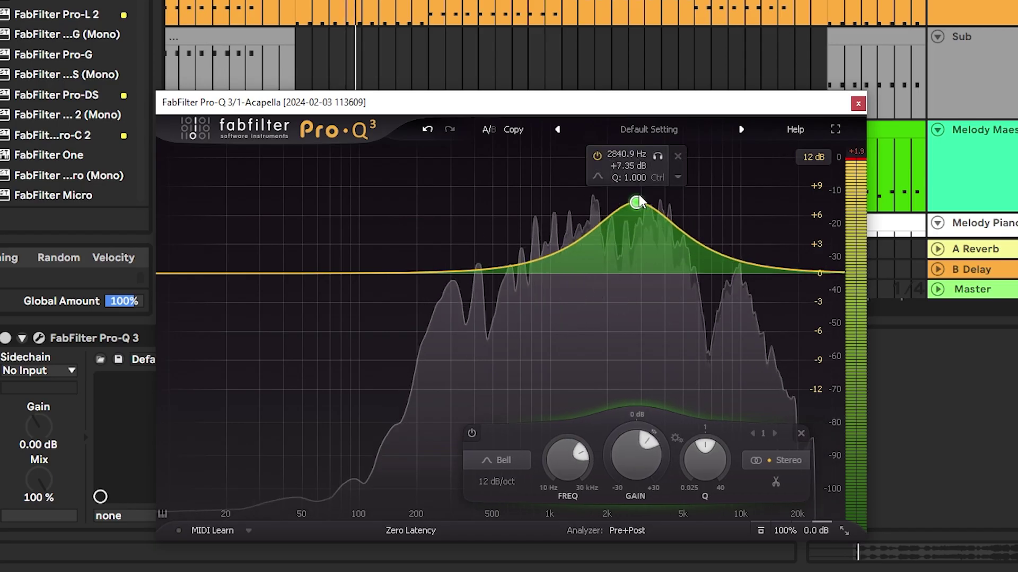
- Shape the acapella in Pro-Q 3: cut about 3.1 dB at 2.5 kHz and 2.7 dB at 878 Hz, add a low cut and a -4.16 dB high shelf
mouse_move(595, 325)
left_mouse_down()
mouse_move(658, 306)
mouse_move(675, 310)
mouse_move(602, 313)
left_mouse_up()
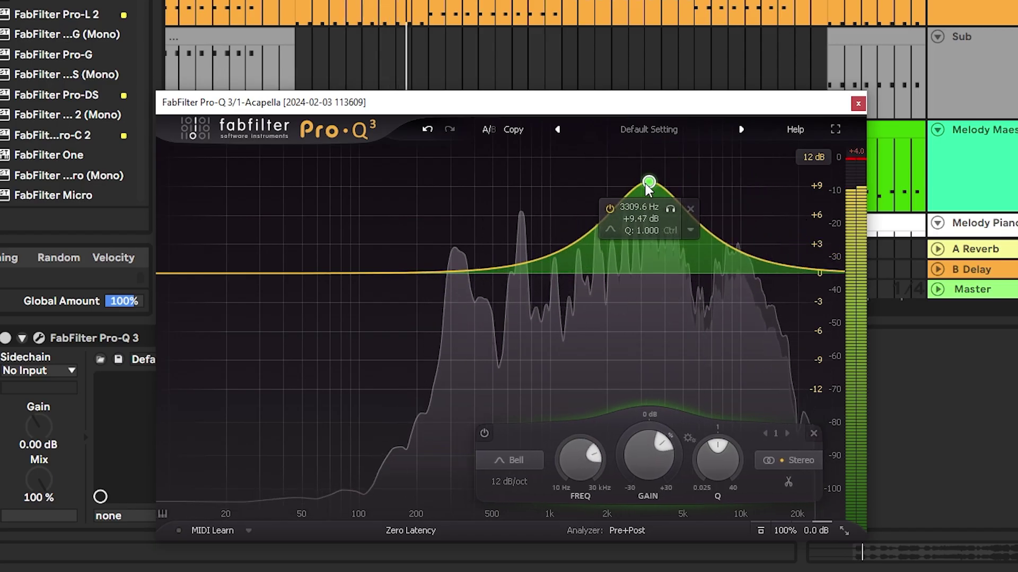
left_click_drag(649, 187, 627, 302)
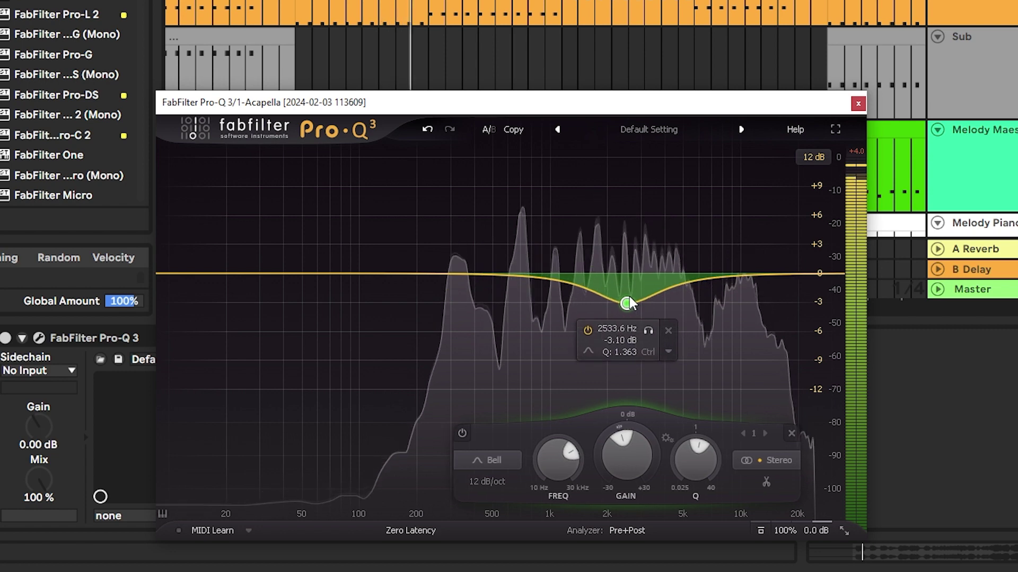
left_click(746, 275)
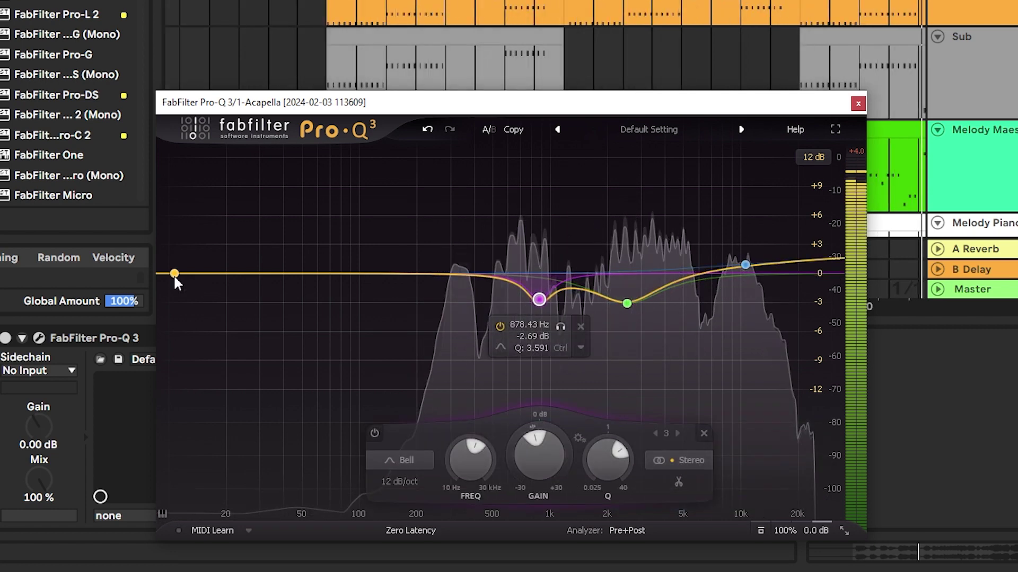
left_click_drag(174, 275, 402, 285)
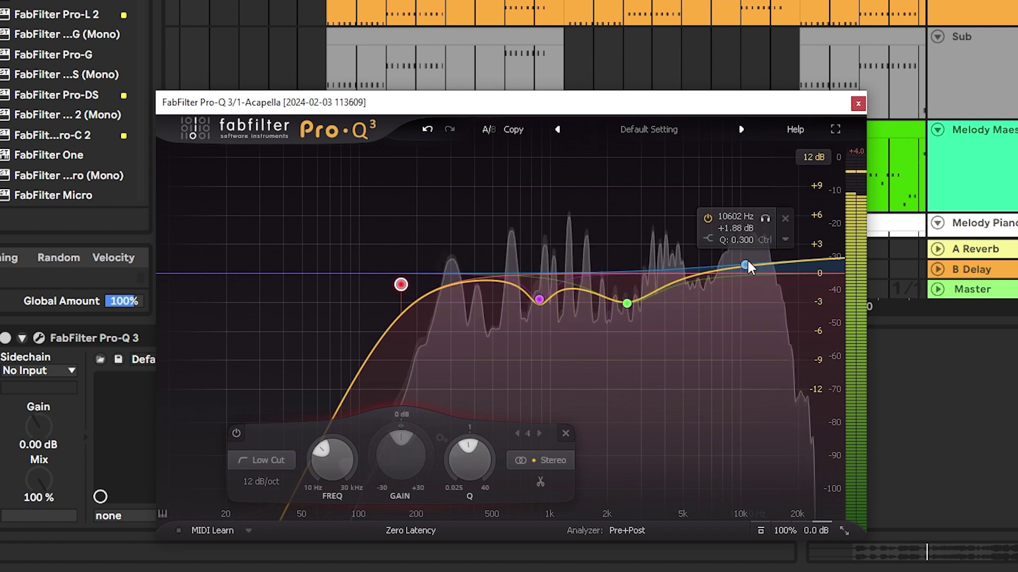
left_click_drag(746, 265, 722, 318)
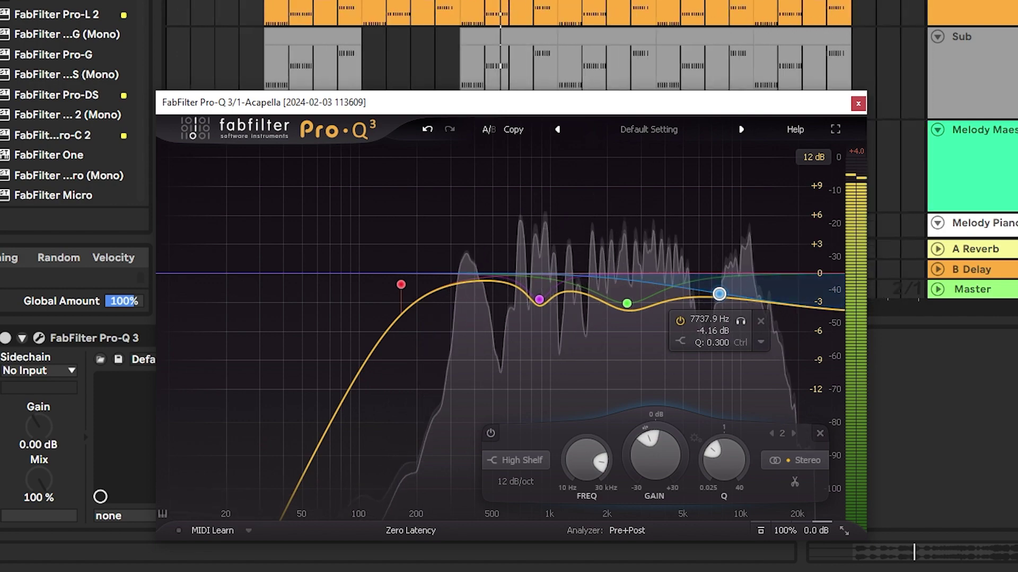
- Add FabFilter Pro-C 2 to the acapella track, load the vocal preset Total Control bM, and adjust its threshold
left_click_drag(74, 135, 76, 133)
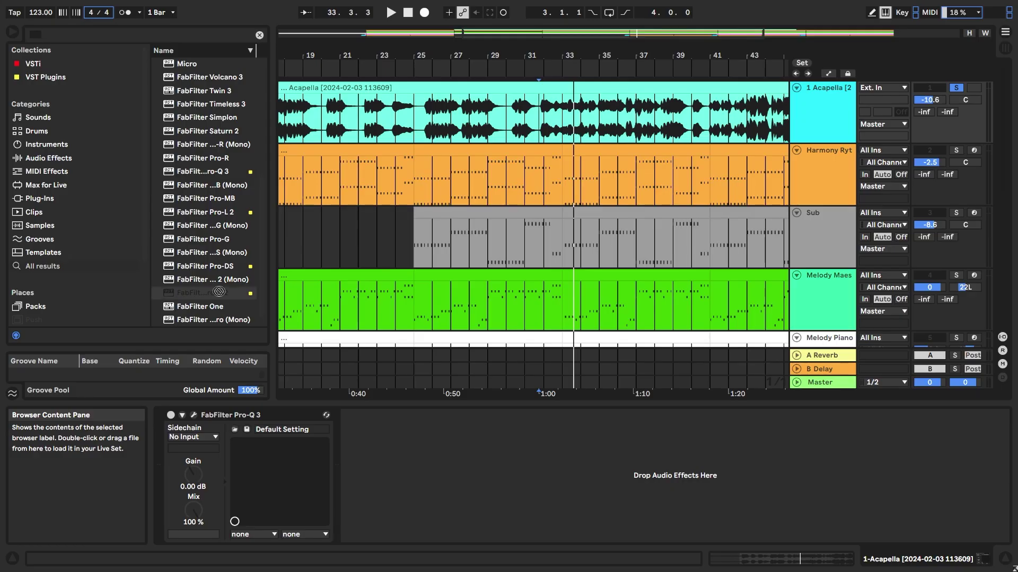
left_click_drag(382, 117, 385, 122)
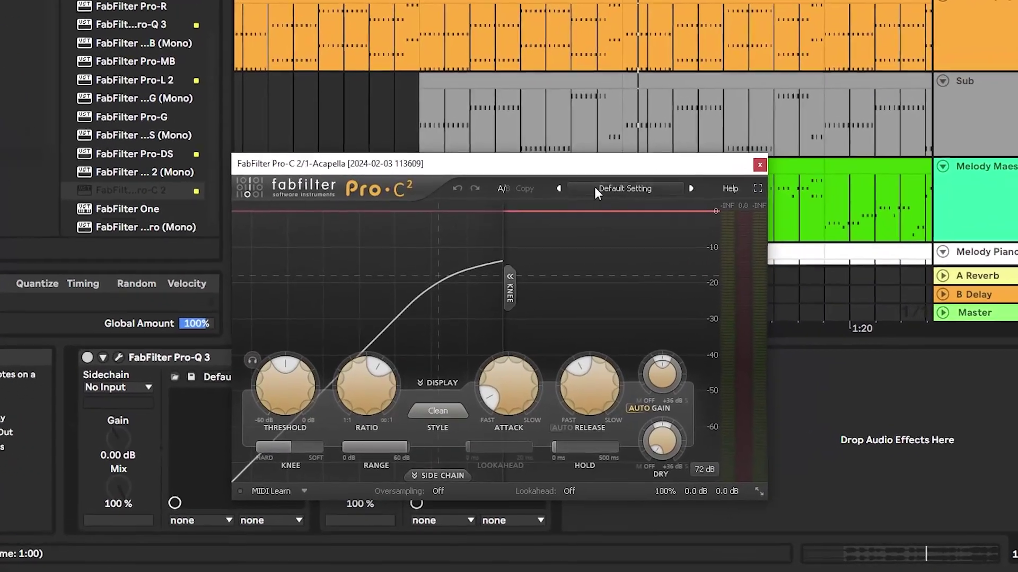
left_click(570, 292)
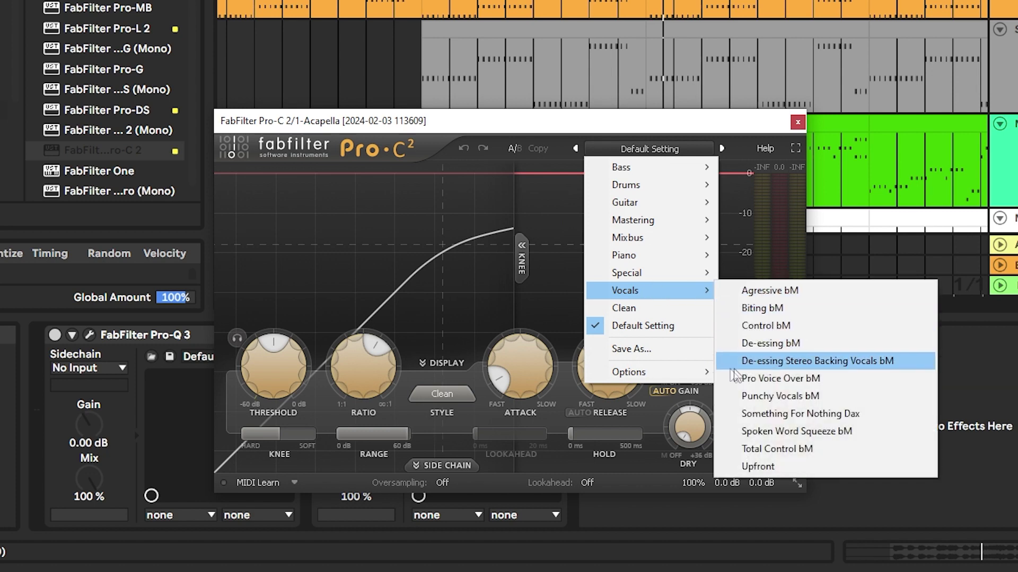
mouse_move(645, 291)
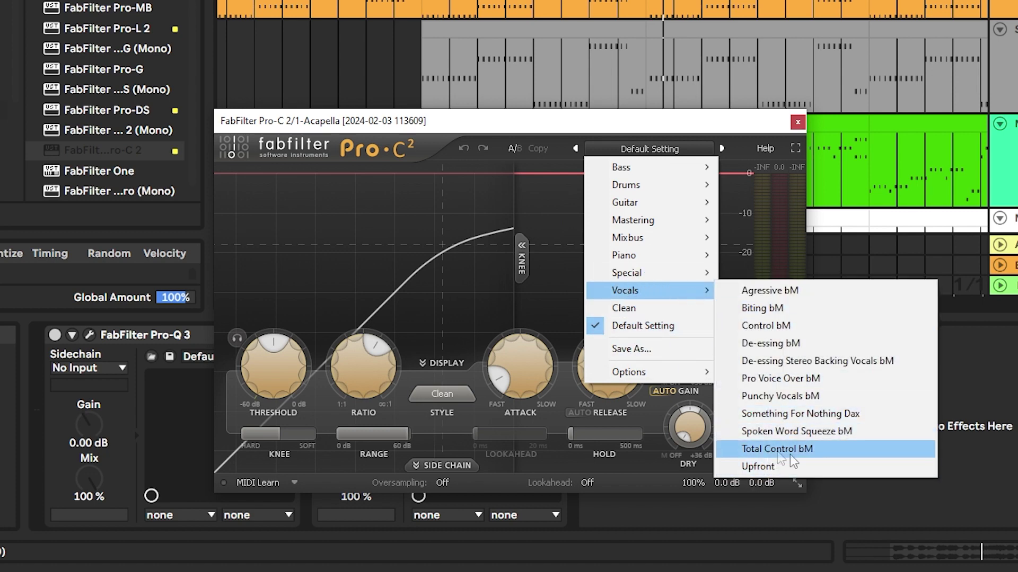
left_click(768, 451)
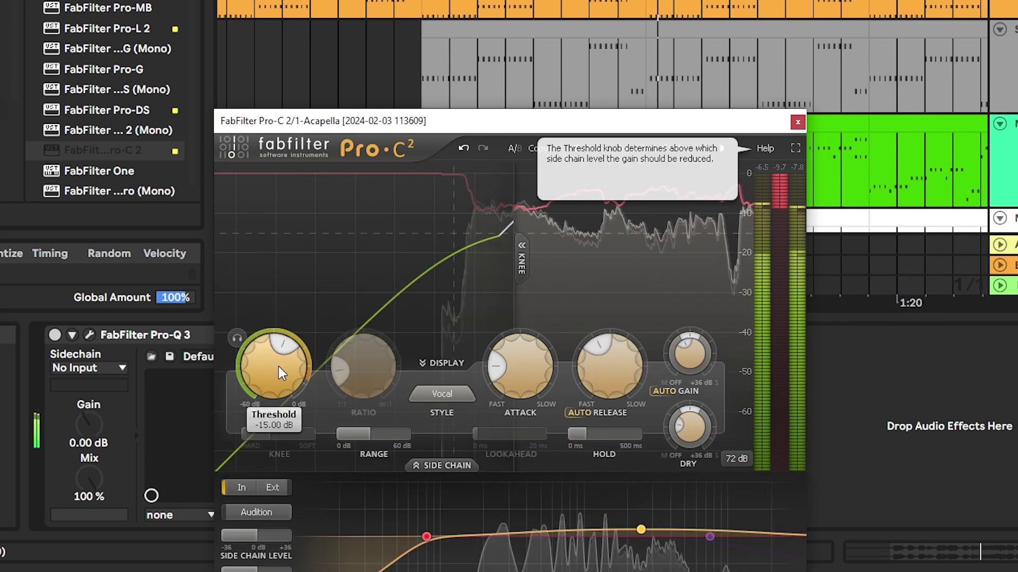
mouse_move(278, 367)
left_mouse_down()
mouse_move(271, 377)
mouse_move(288, 360)
left_mouse_up()
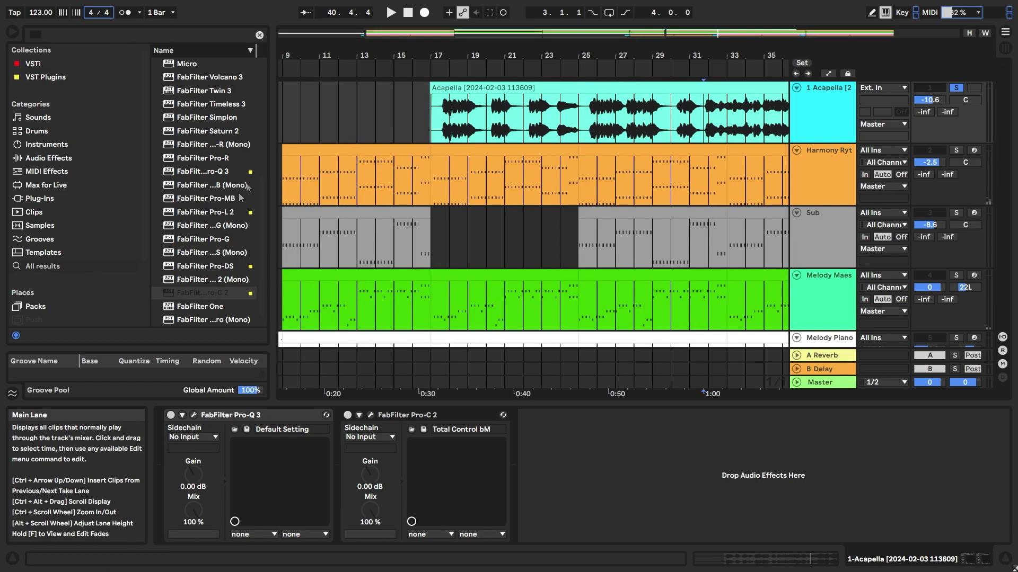
- Find and add ValhallaRoom to the acapella track, load the ClearChamber preset, and lower its mix to 28.6 %
scroll(221, 235, "down", 1)
scroll(221, 236, "up", 1)
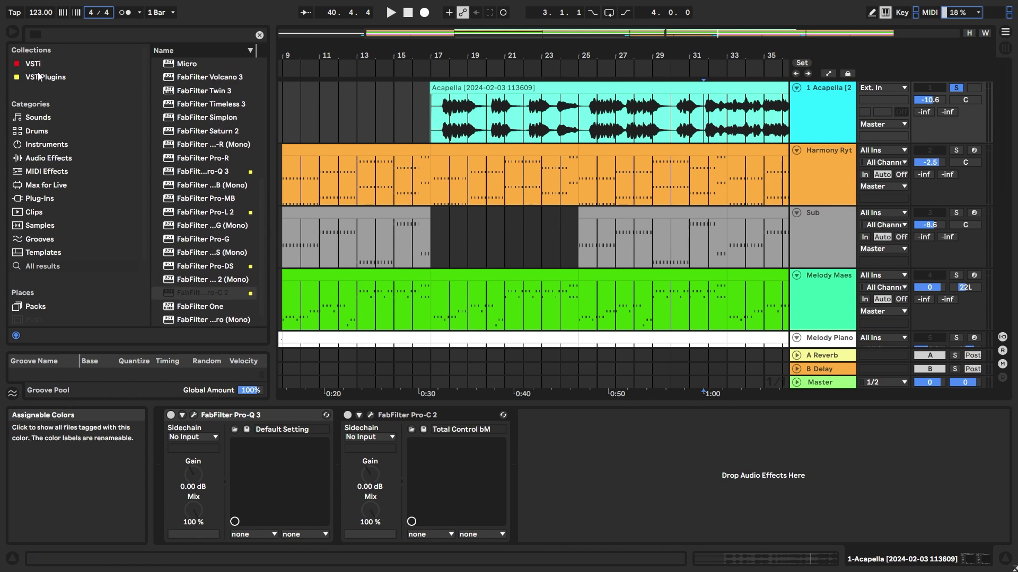
left_click(39, 77)
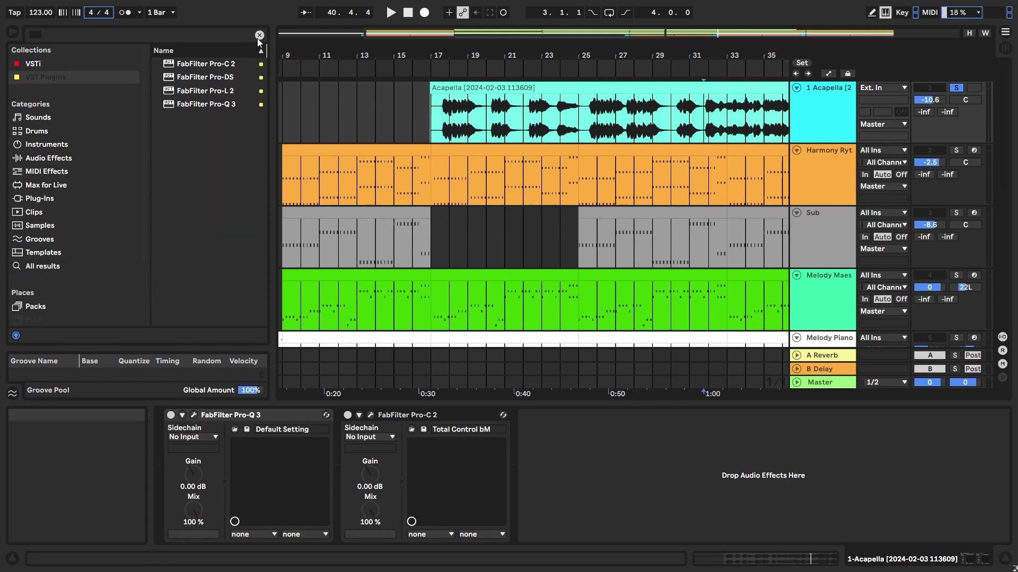
type("valha")
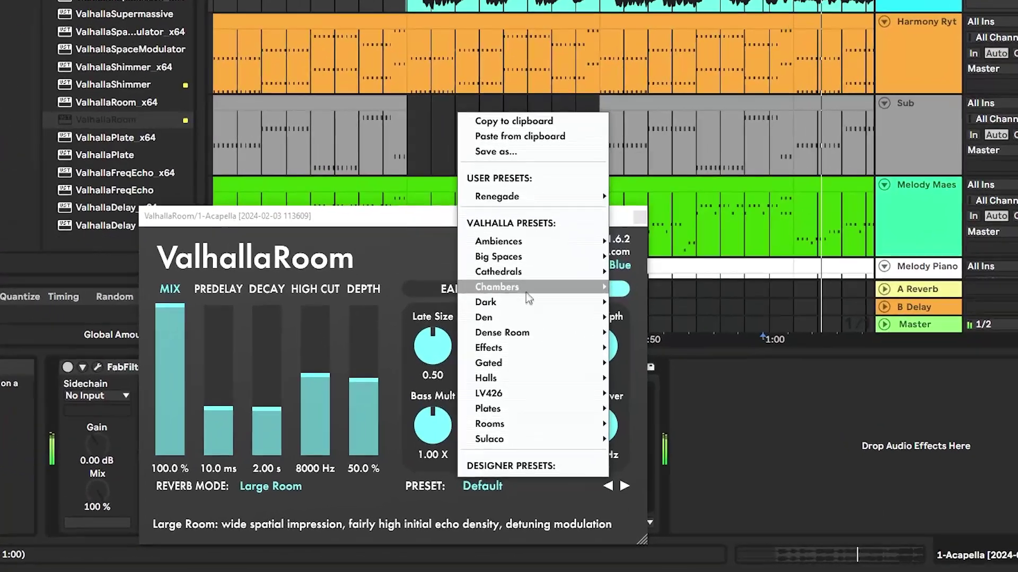
mouse_move(566, 353)
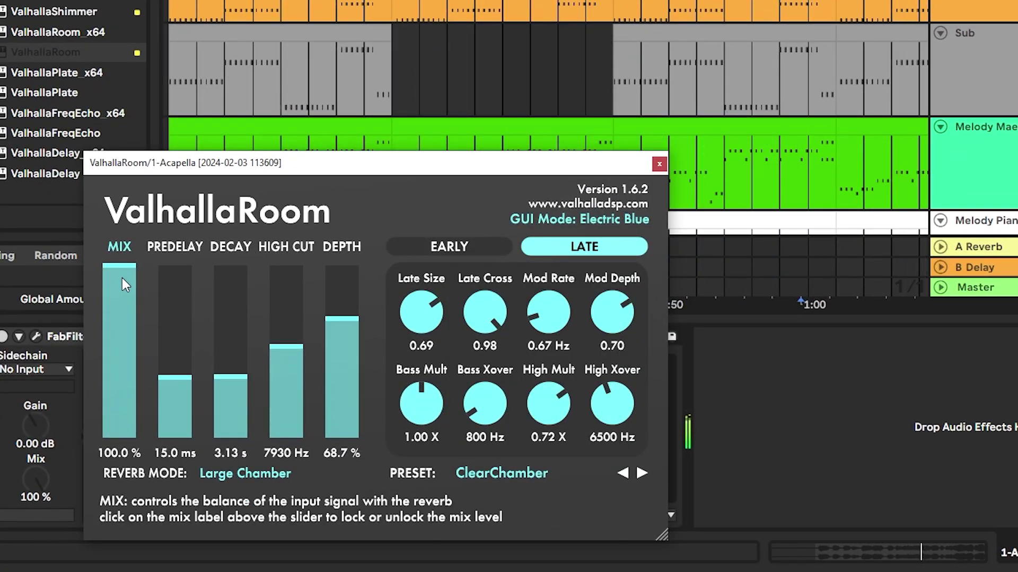
left_click_drag(122, 278, 120, 311)
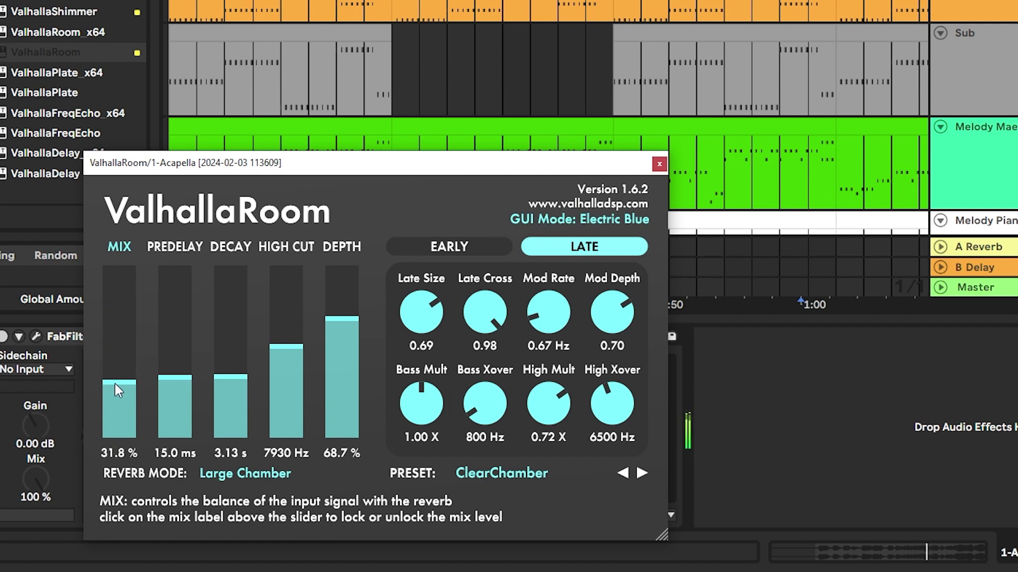
left_click_drag(115, 383, 116, 389)
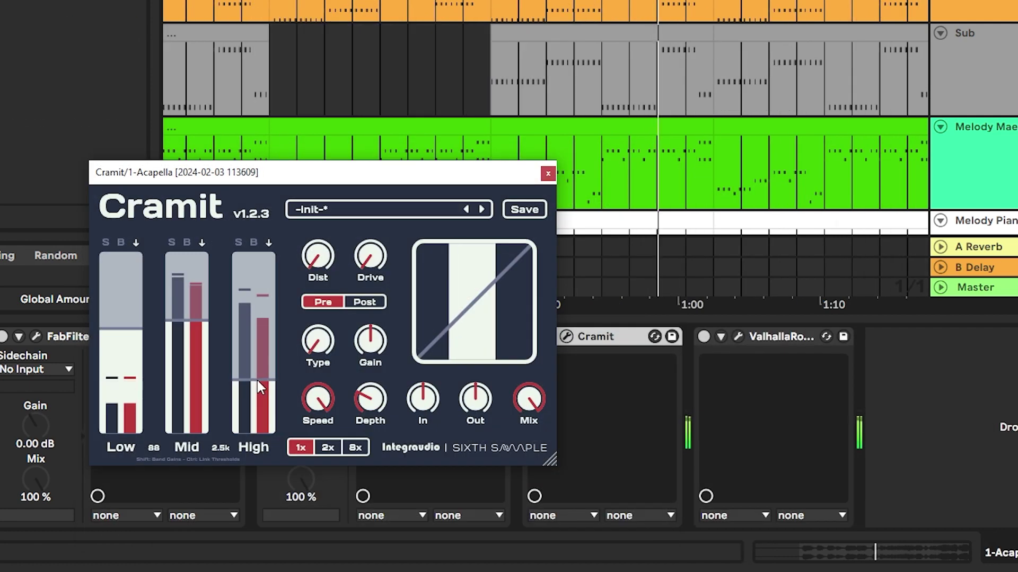
- Adjust the depth and raise the high-band threshold in the acapella's Cramit, and switch ValhallaRoom to the FourSecondChamber preset
mouse_move(369, 401)
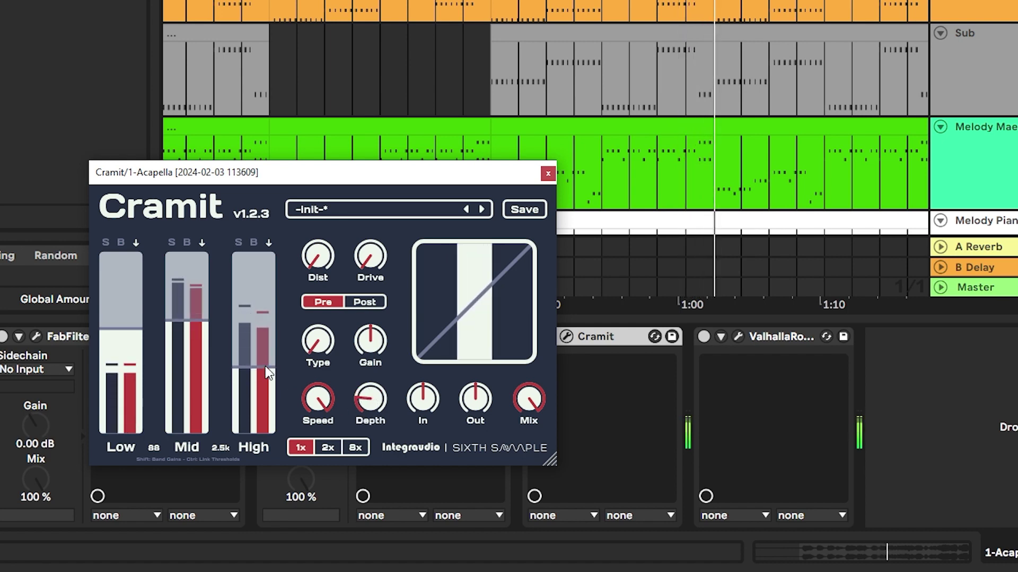
left_click_drag(265, 367, 266, 363)
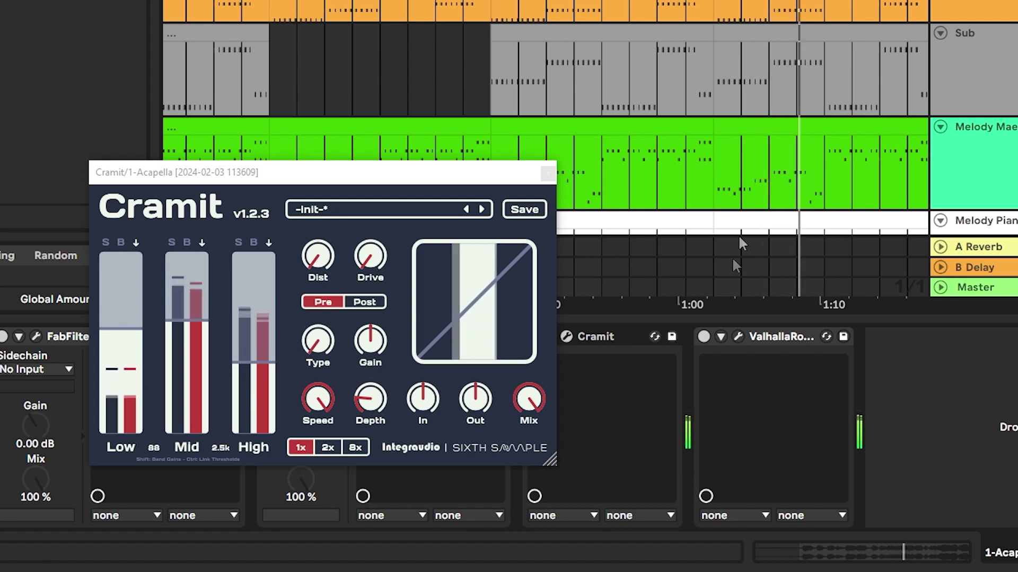
left_click(737, 336)
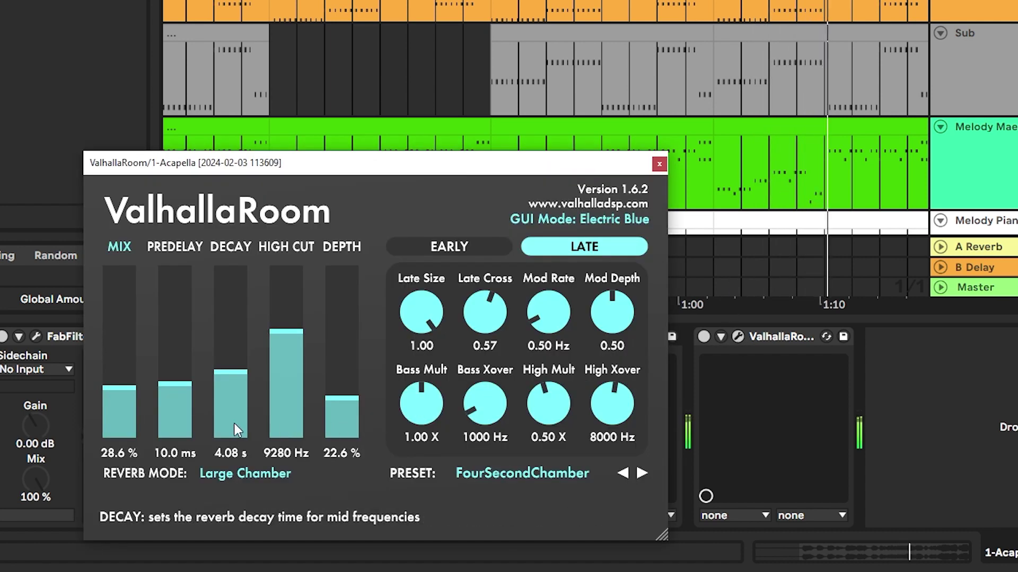
- Raise ValhallaRoom's depth to 23.0 % and slightly lower Cramit's mix on the acapella
left_click_drag(342, 412, 345, 398)
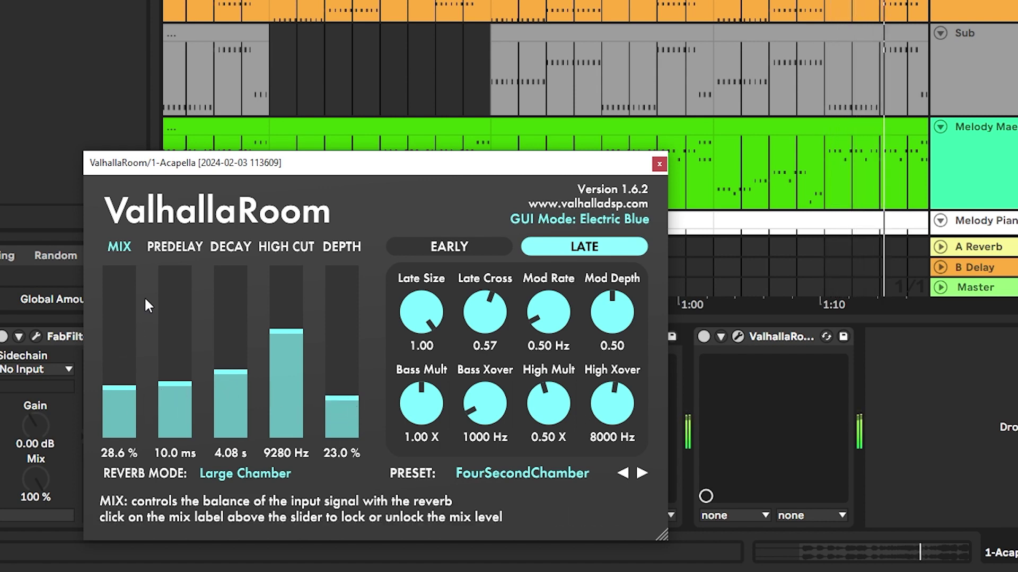
left_click(660, 166)
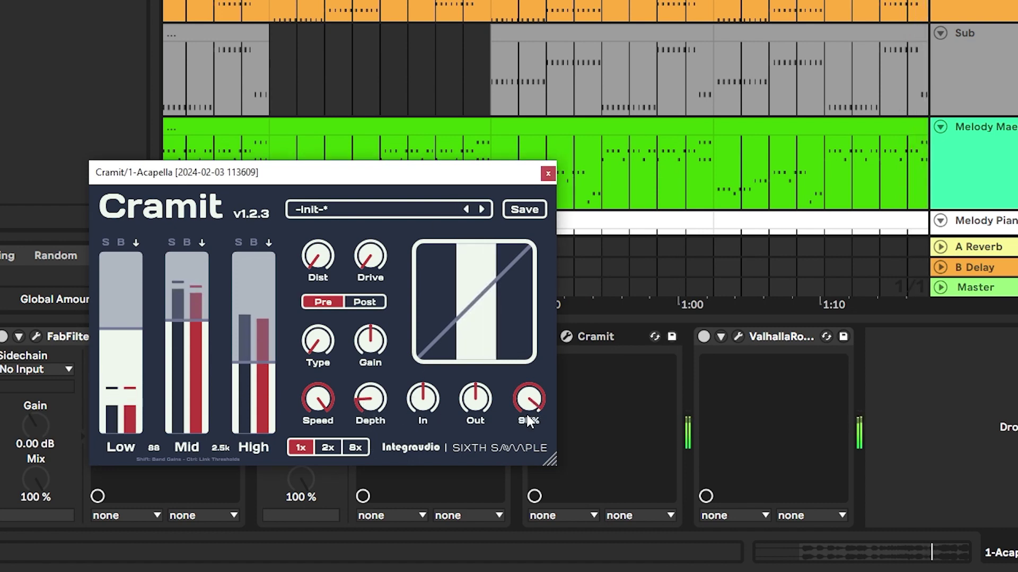
left_click_drag(526, 414, 523, 421)
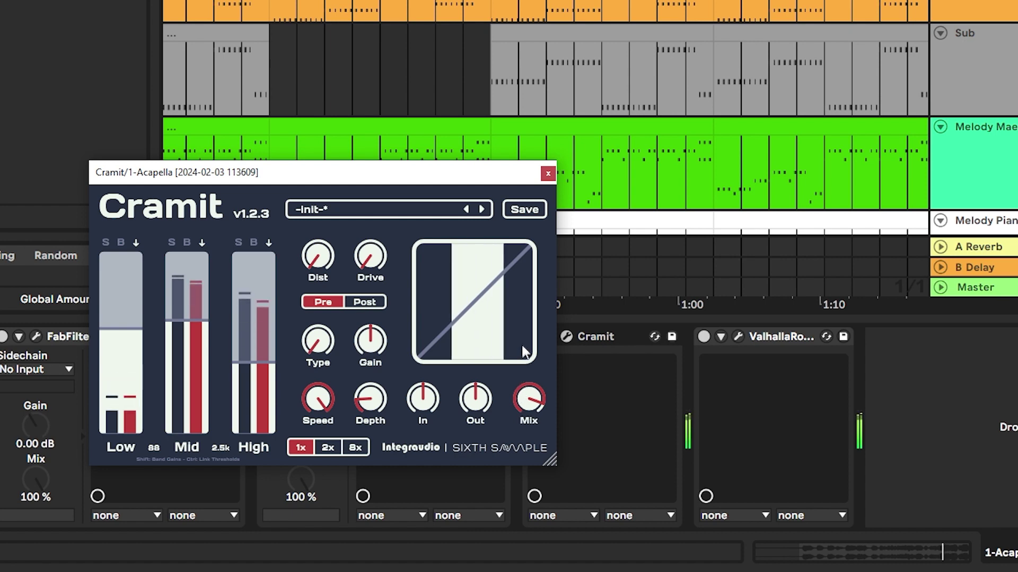
left_click(548, 173)
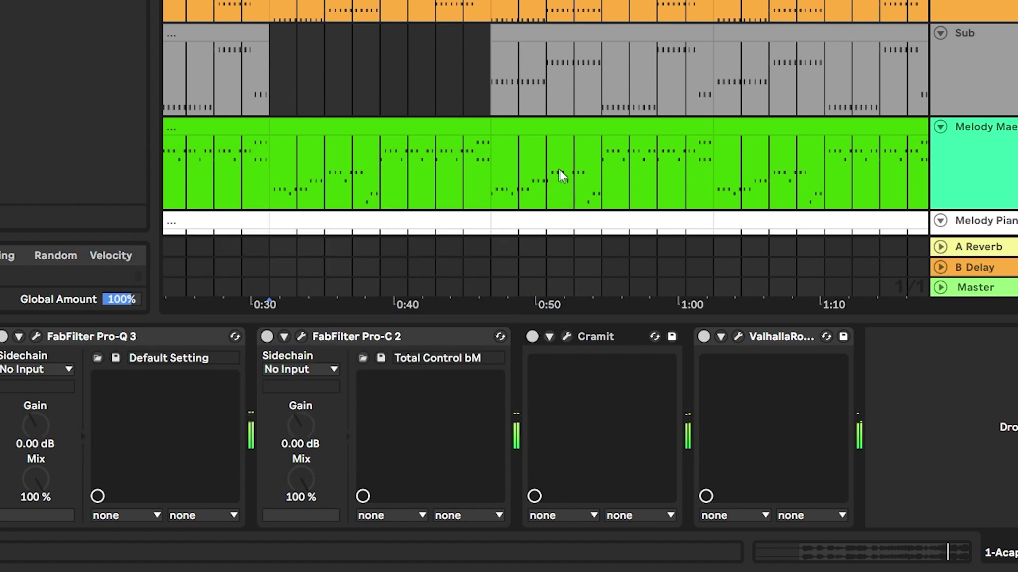
- Group the acapella's vocal effects from Pro-Q 3 through ValhallaRoom into one Audio Effect Rack
left_click(800, 345)
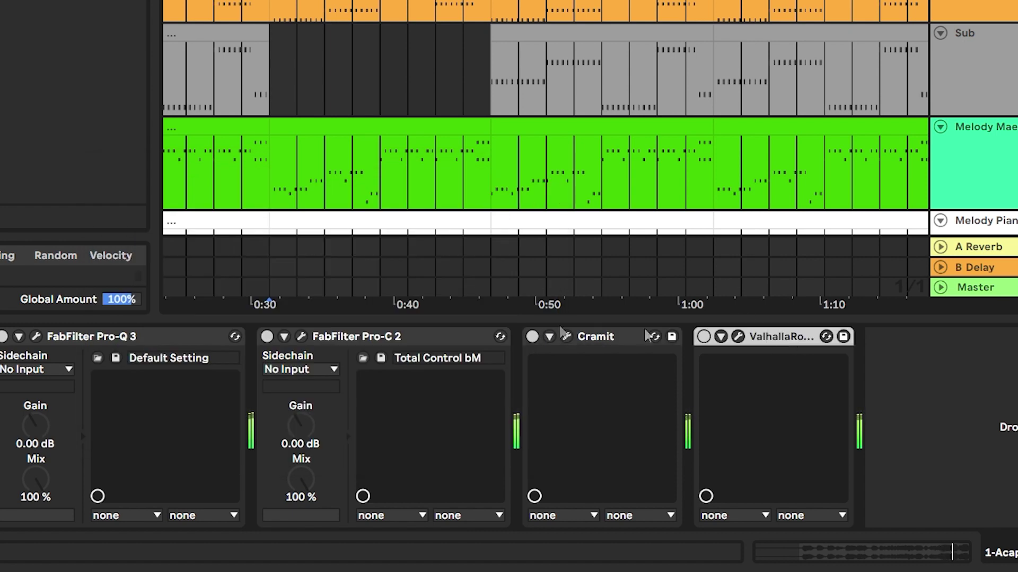
left_click(104, 344, "shift")
right_click(104, 344)
key("Escape")
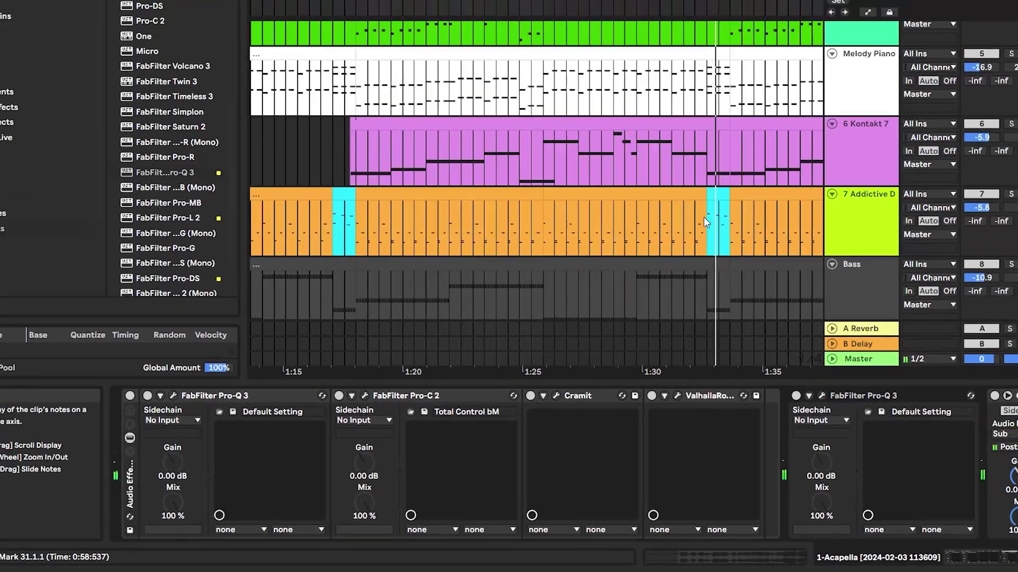
- Lower the Addictive Drums track volume to -6.9 dB during playback
scroll(704, 218, "down", 2)
scroll(524, 214, "up", 1)
scroll(524, 214, "down", 1)
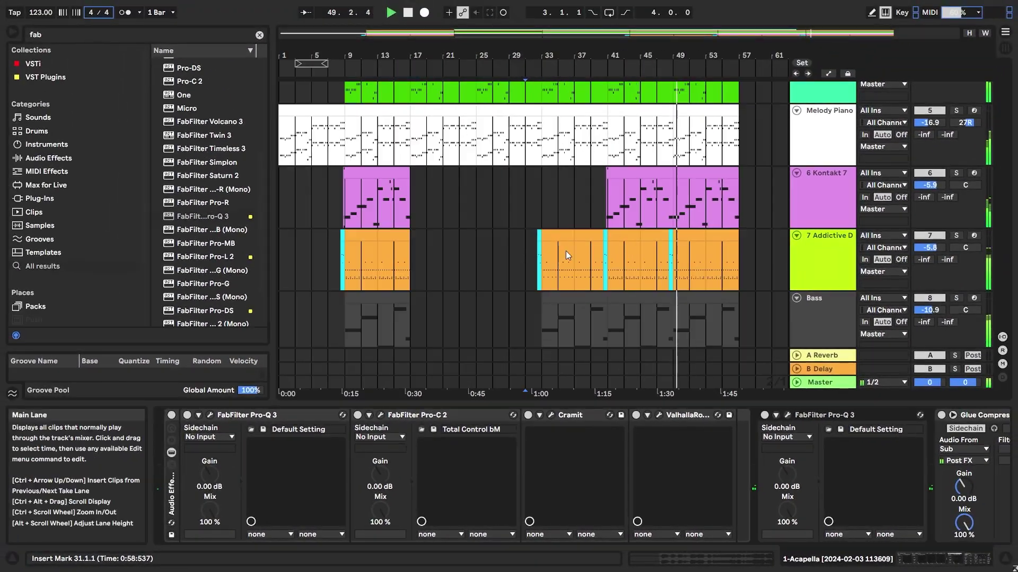
scroll(689, 206, "up", 1)
scroll(669, 246, "down", 1)
scroll(612, 255, "up", 1)
scroll(689, 256, "down", 1)
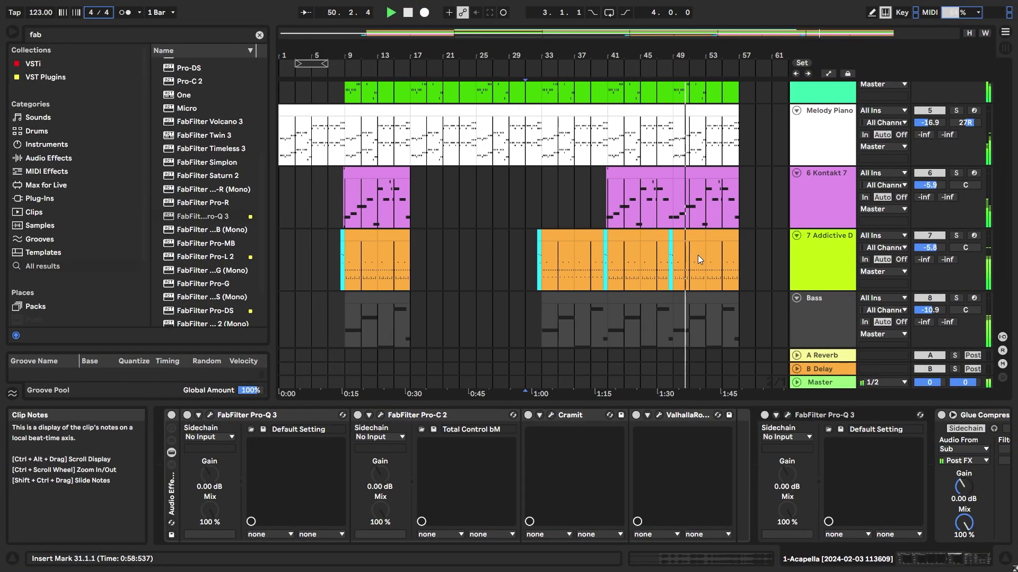
scroll(697, 256, "up", 1)
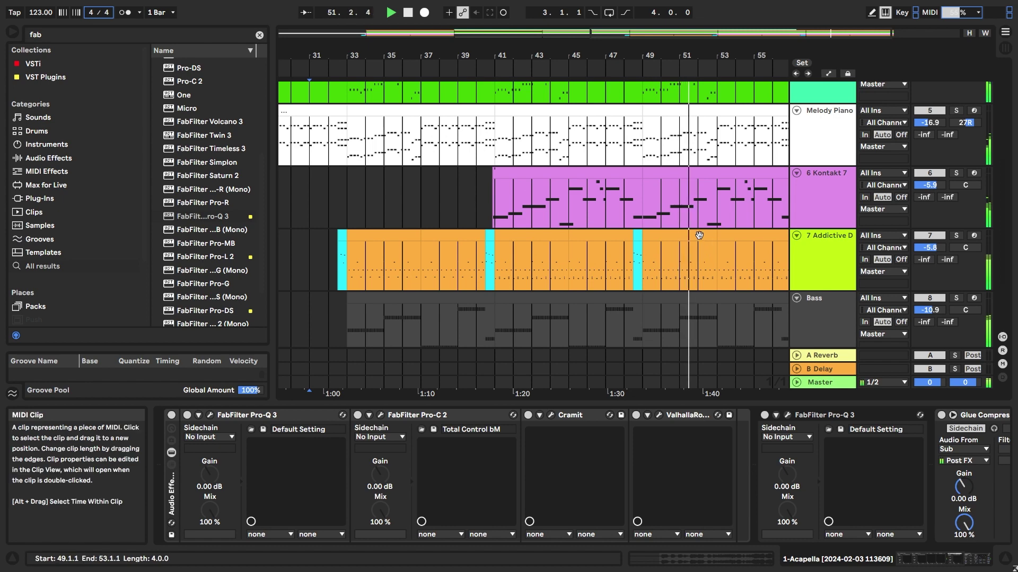
scroll(698, 236, "up", 1)
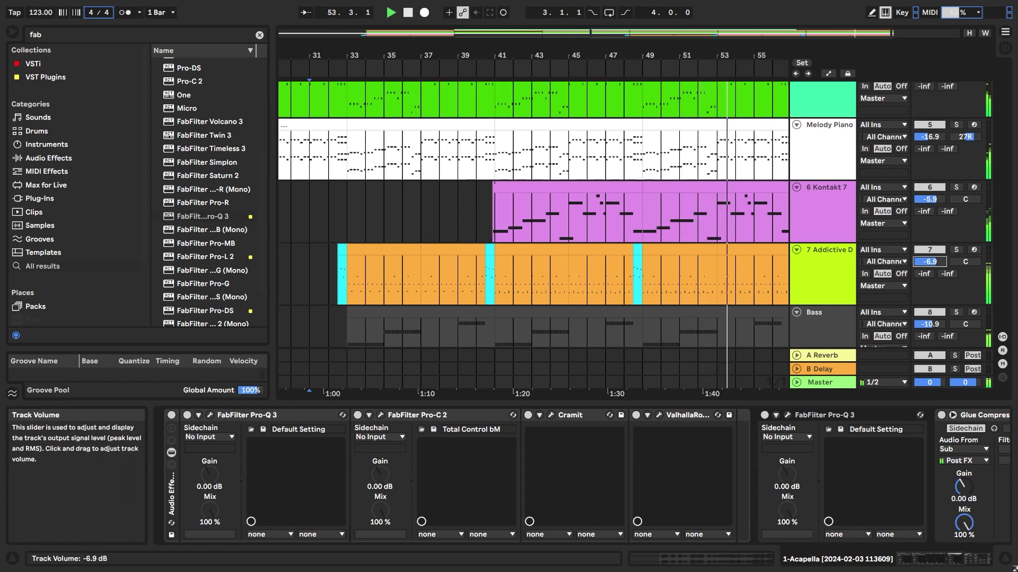
- Open the drum clip at bar 49 in an enlarged note editor and shift the second C1 kick to 1.2.2
double_click(697, 250)
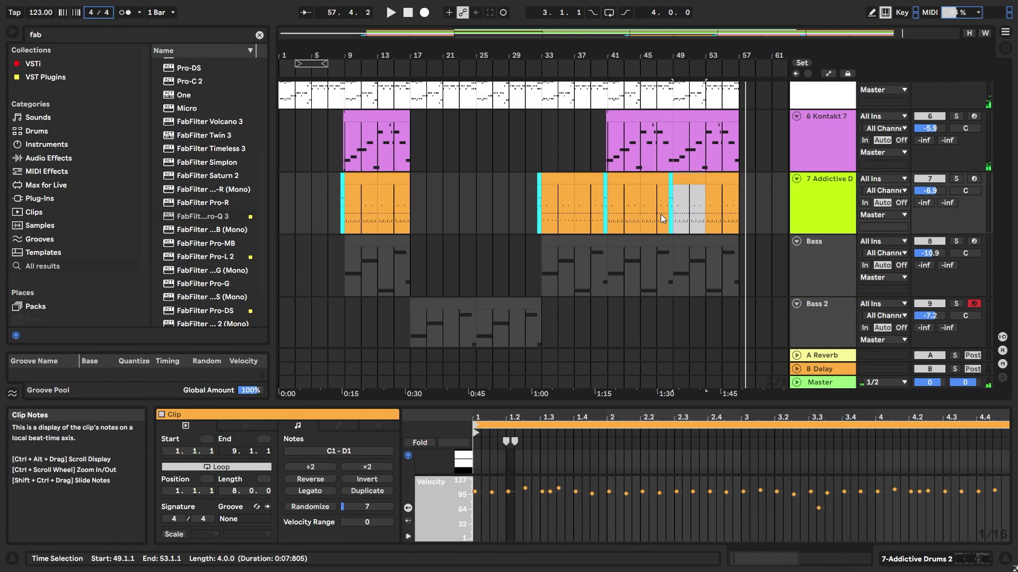
key("space")
scroll(669, 216, "up", 2)
key("Delete")
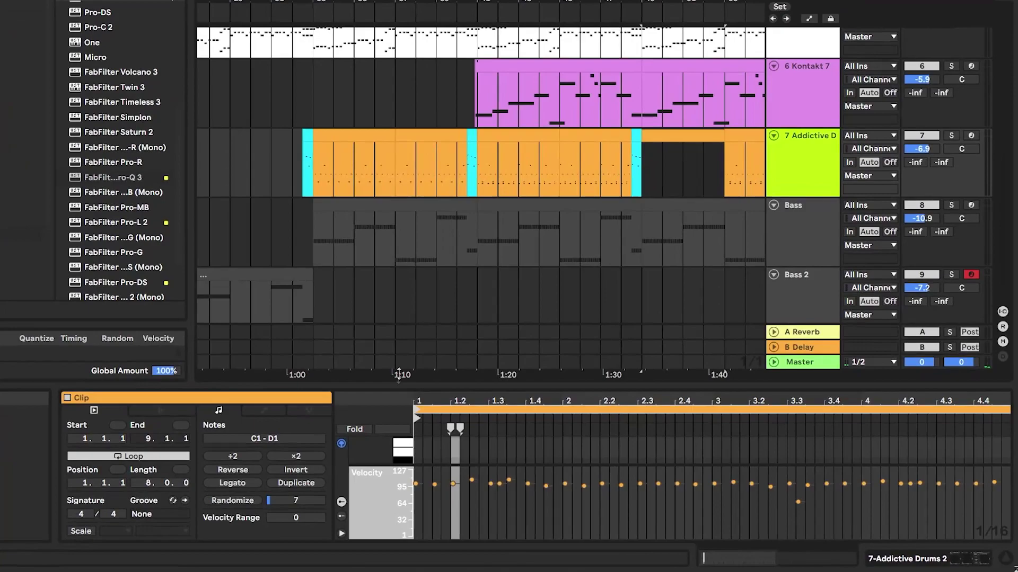
left_click_drag(465, 402, 464, 197)
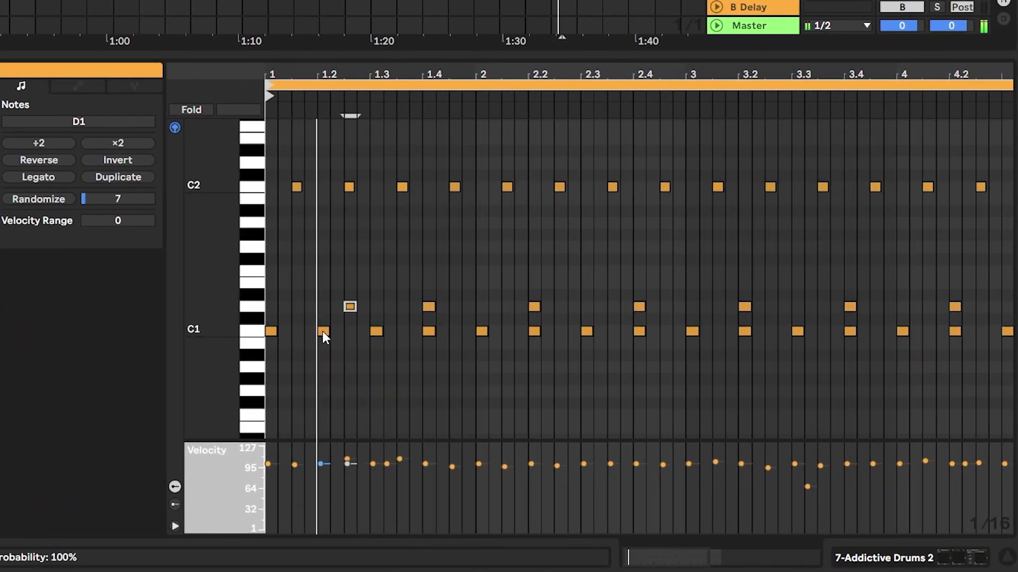
left_click_drag(322, 331, 335, 332)
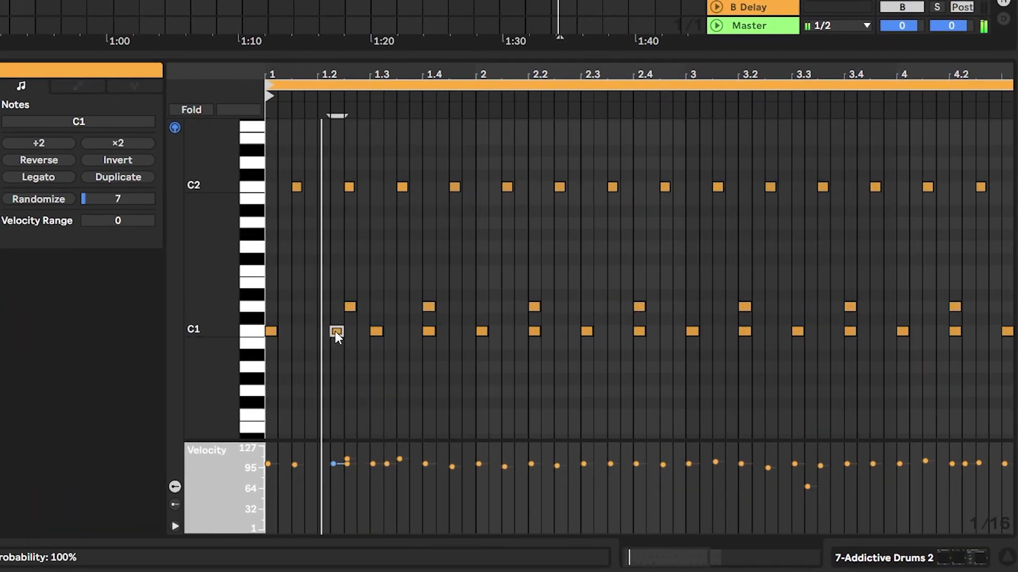
- Add C1 kicks at 1.3.2 and 1.4.3 in the drum clip and remove the kick at 1.4
double_click(403, 332)
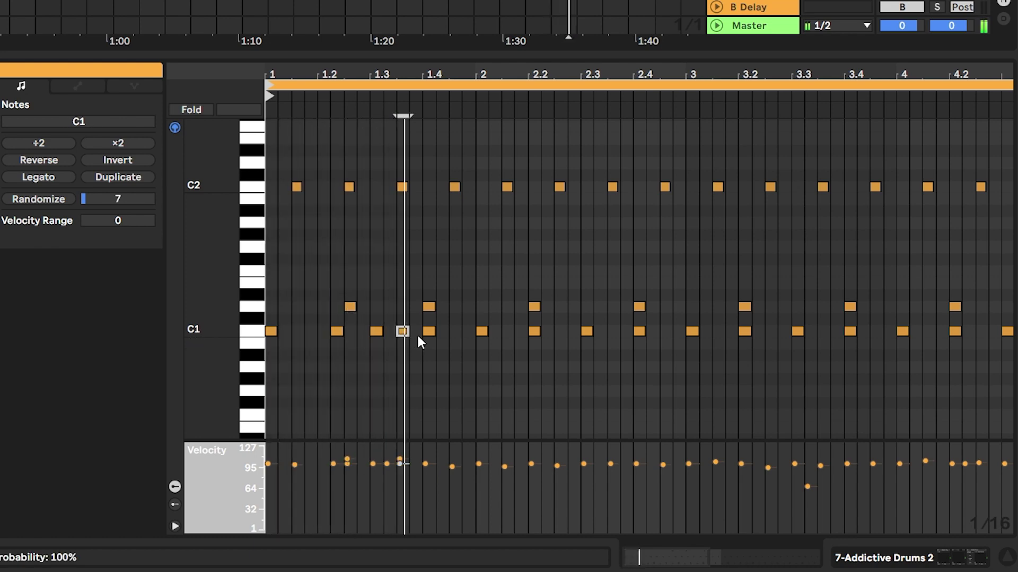
key("Left")
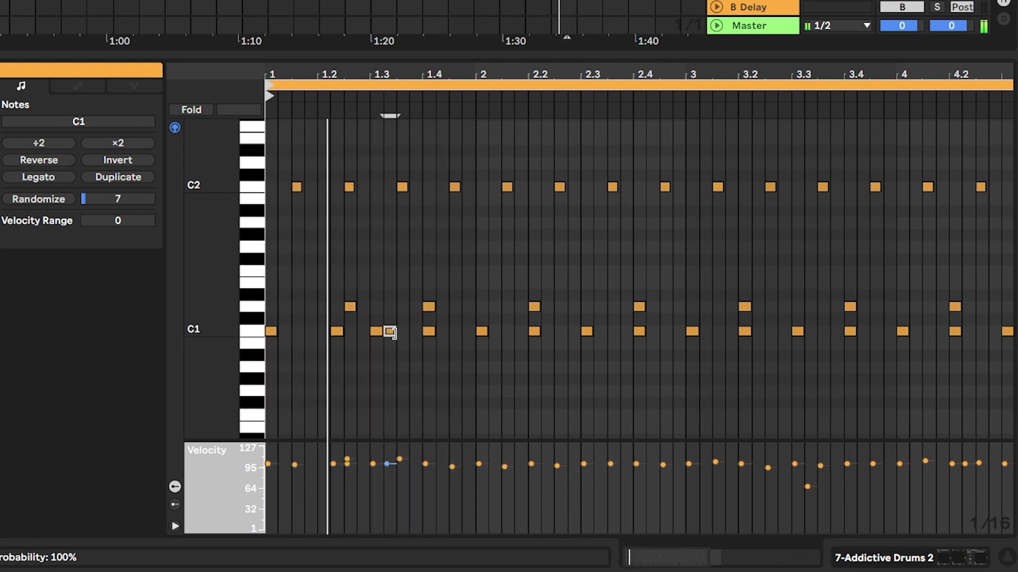
double_click(455, 332)
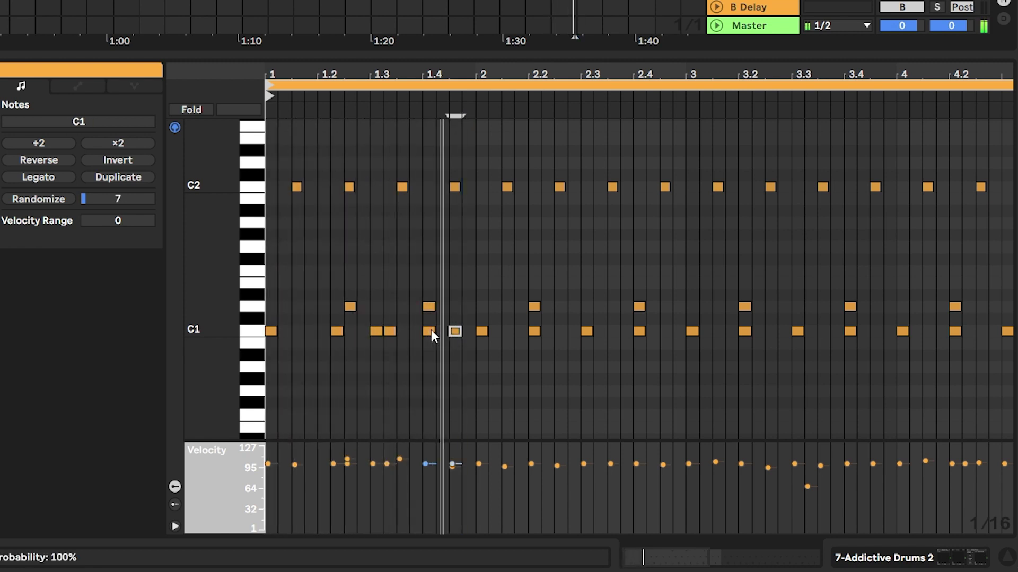
left_click(430, 331)
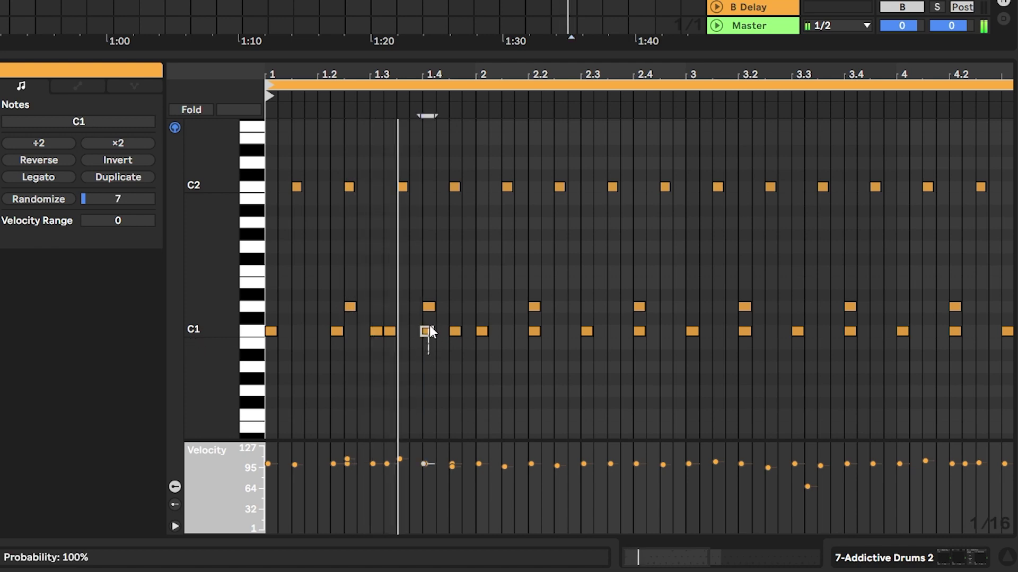
double_click(428, 332)
- Clear the old C2 hi-hats and fill the clip's first bar with evenly spaced eighth-note C2 hits
scroll(379, 295, "up", 1)
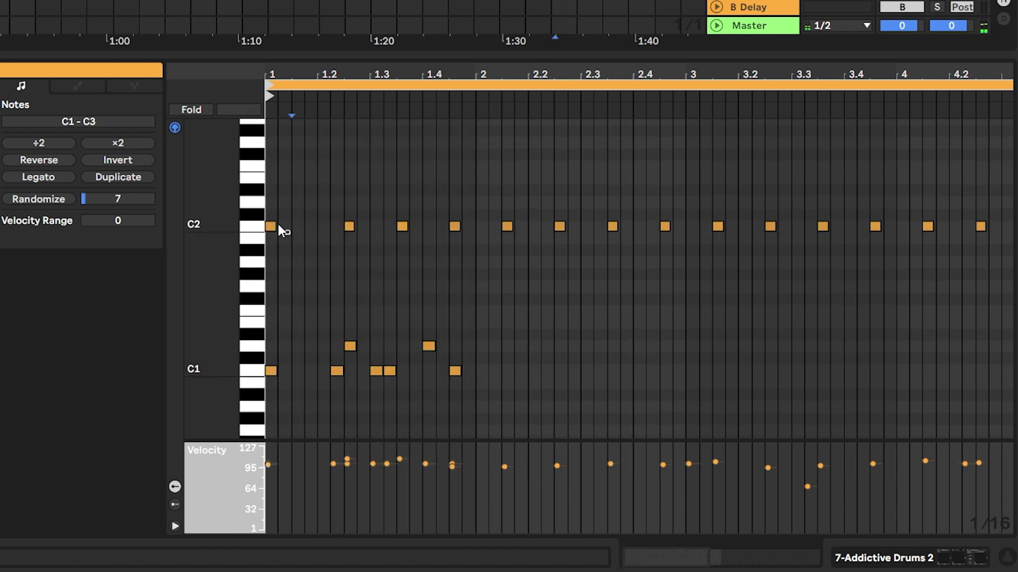
left_click_drag(316, 198, 648, 261)
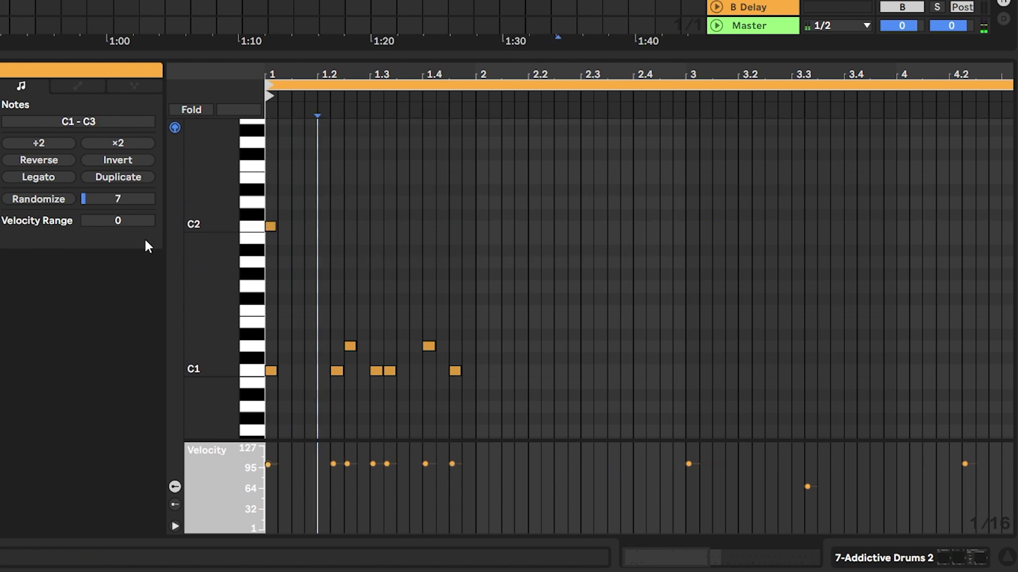
left_click_drag(284, 227, 265, 228)
key("ctrl+d")
key("ctrl+d")
key("ctrl+d")
key("ctrl+d")
key("ctrl+d")
key("ctrl+d")
key("ctrl+d")
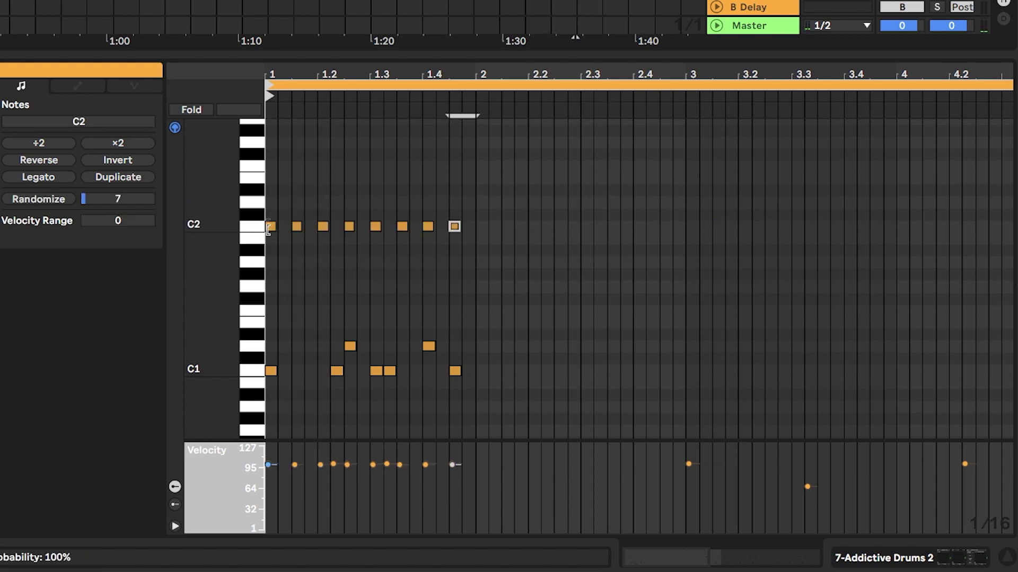
key("space")
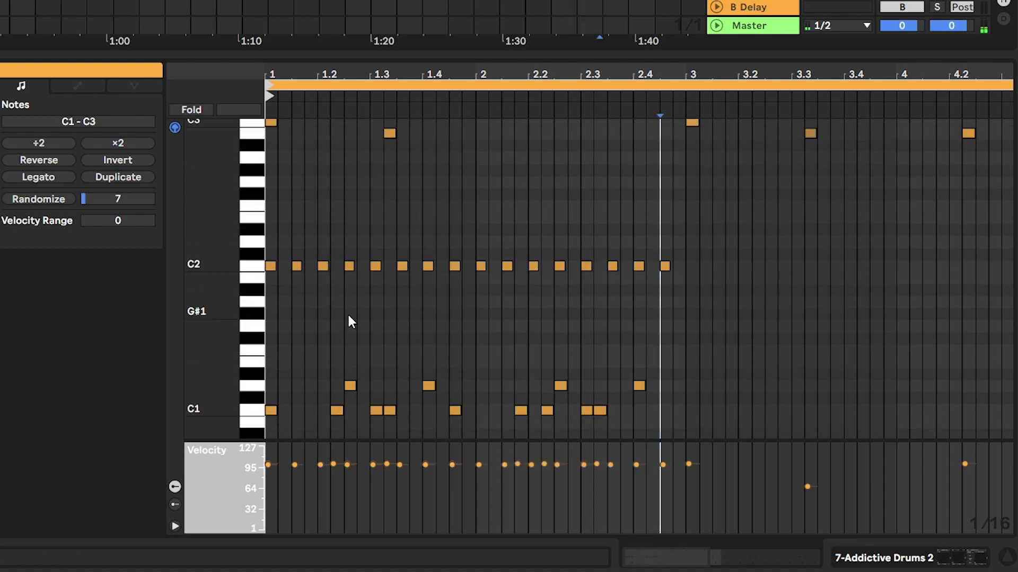
- Add A1 accent hits to the two-bar drum pattern and repeat the pattern across bars 3 and 4
key("space")
double_click(348, 316)
left_click_drag(348, 316, 349, 301)
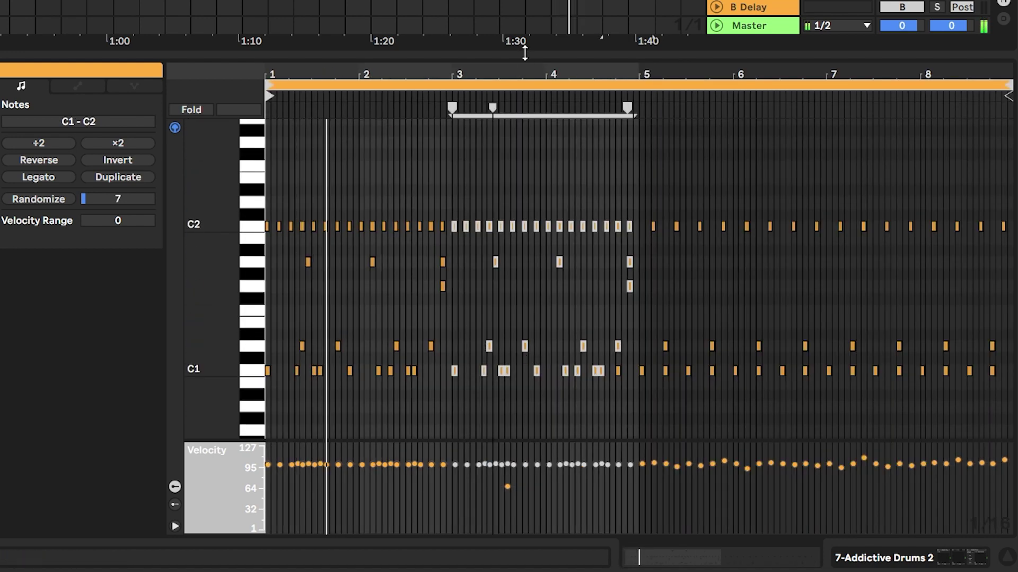
- Duplicate the reworked four-bar drum section so that it also fills bars 53 to 57
left_click(575, 2)
left_click(575, 1)
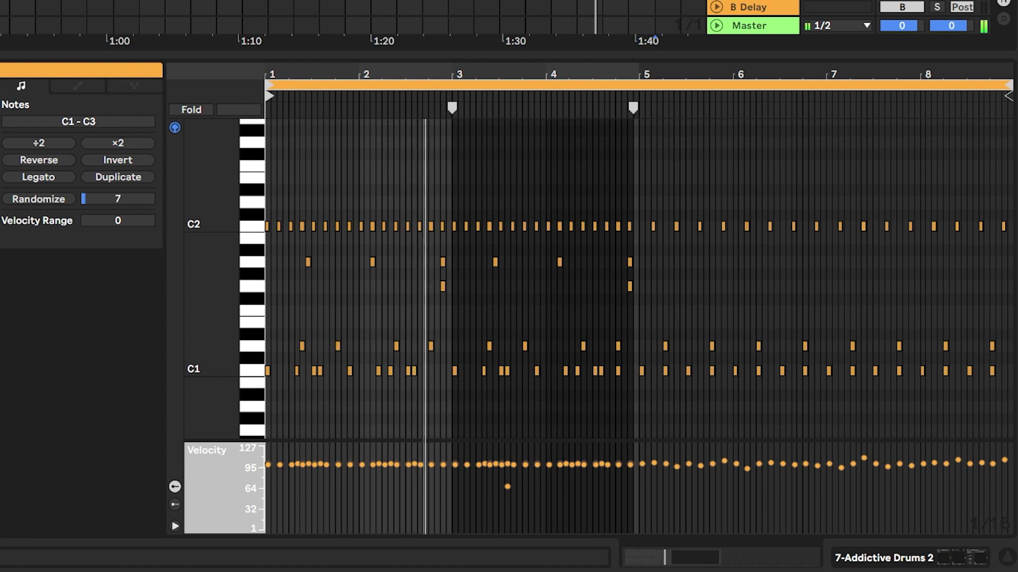
left_click_drag(524, 74, 706, 101)
key("ctrl+z")
key("ctrl+d")
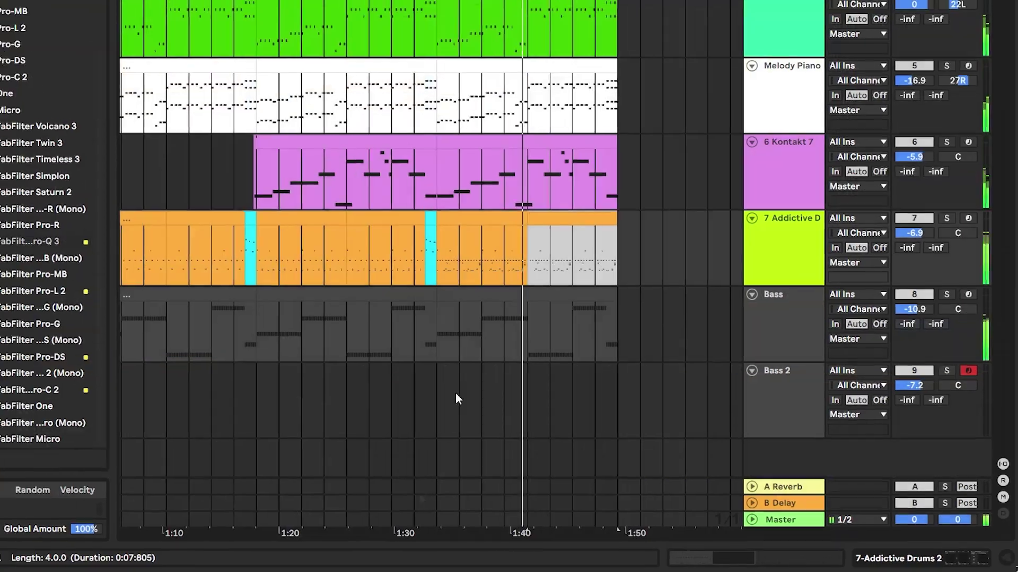
- Remove the Bass part from bar 49 to 57 and listen to the Bass 2 part from bar 17
right_click(800, 114)
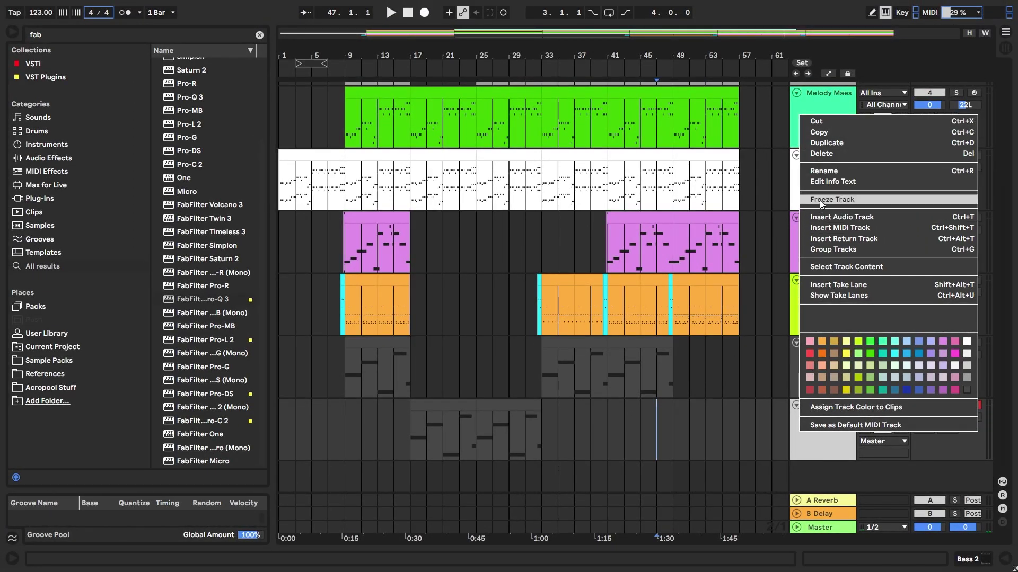
left_click(495, 480)
left_click(409, 428)
key("space")
scroll(411, 428, "up", 2)
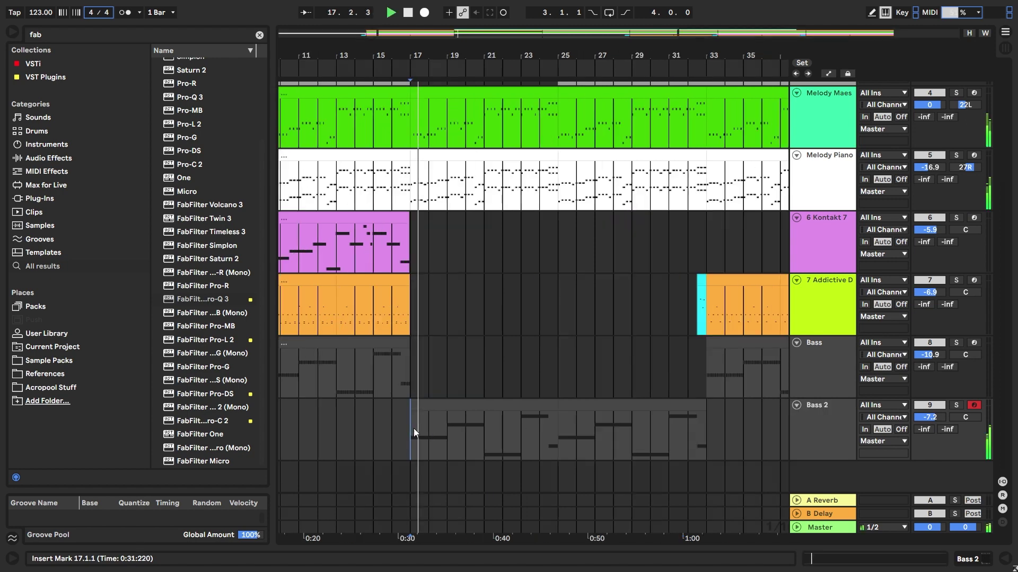
scroll(414, 429, "down", 2)
key("space")
left_click(676, 428)
- Duplicate the Bass 2 track, move the copied clip to start at bar 49, and delete its part beyond bar 57
right_click(823, 422)
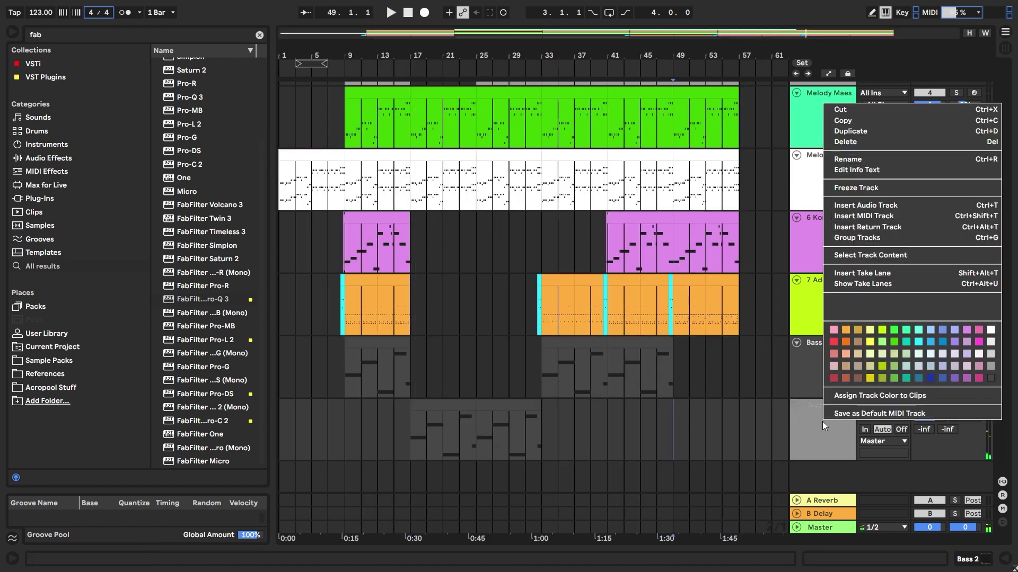
left_click(848, 131)
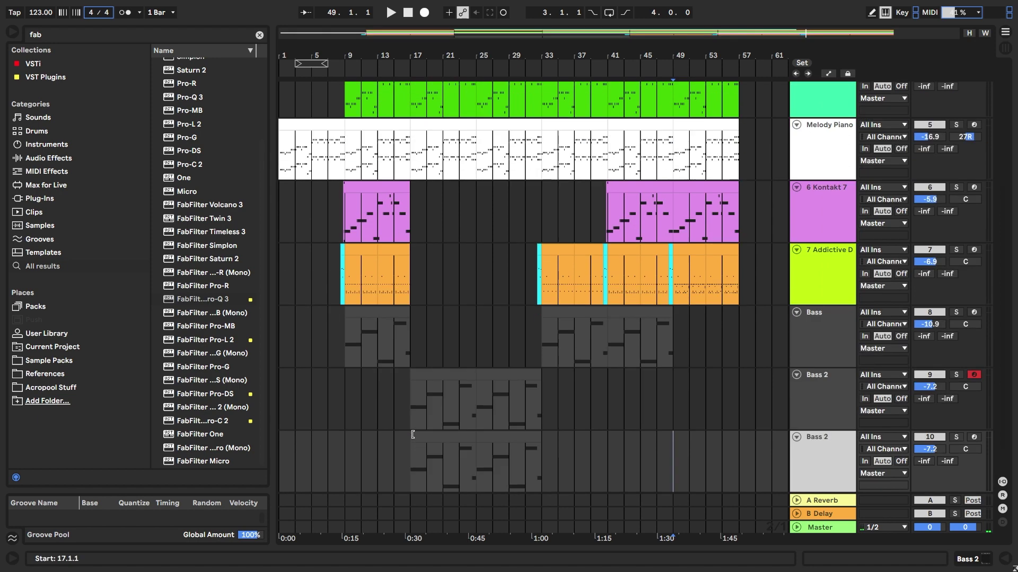
left_click_drag(458, 435, 721, 436)
left_click_drag(532, 460, 577, 467)
key("Delete")
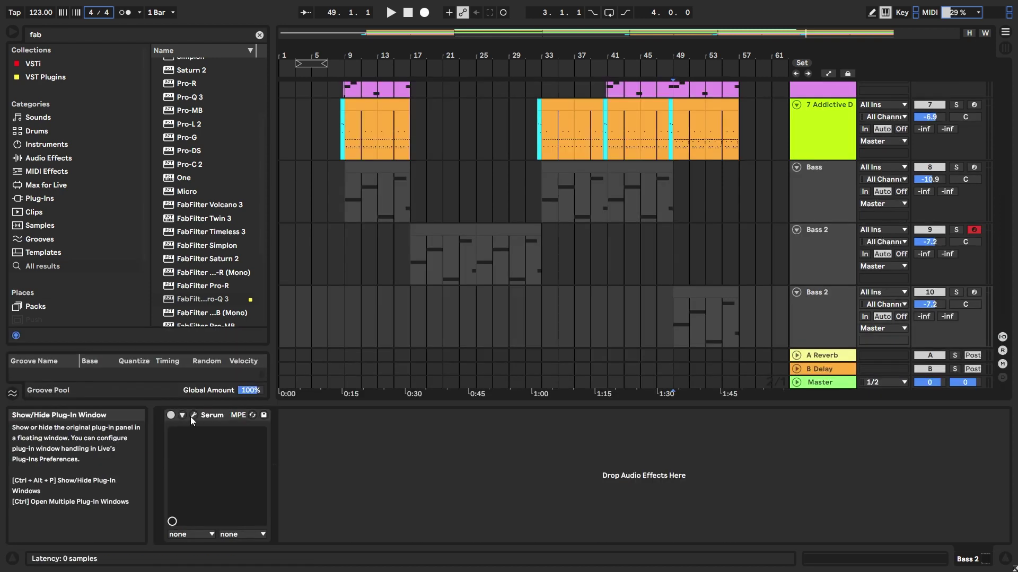
- Open Serum on the duplicated Bass 2 track and adjust its filter cutoff
left_click(193, 416)
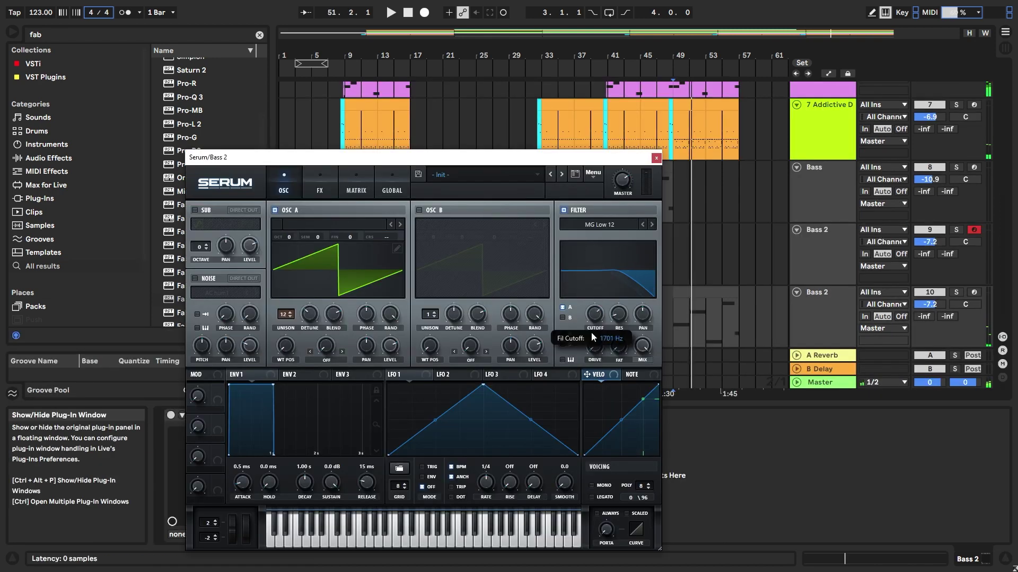
left_click_drag(591, 334, 601, 314)
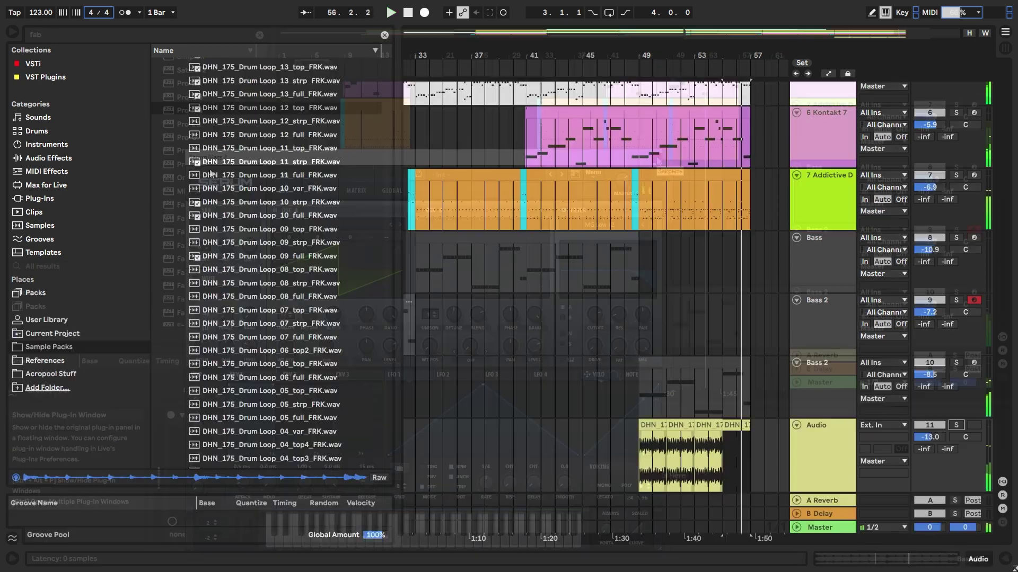
- Browse the DHN_Drum Loops_FRK samples and play back the drum loops placed on the Audio track from bar 49
scroll(276, 166, "up", 2)
scroll(272, 113, "up", 2)
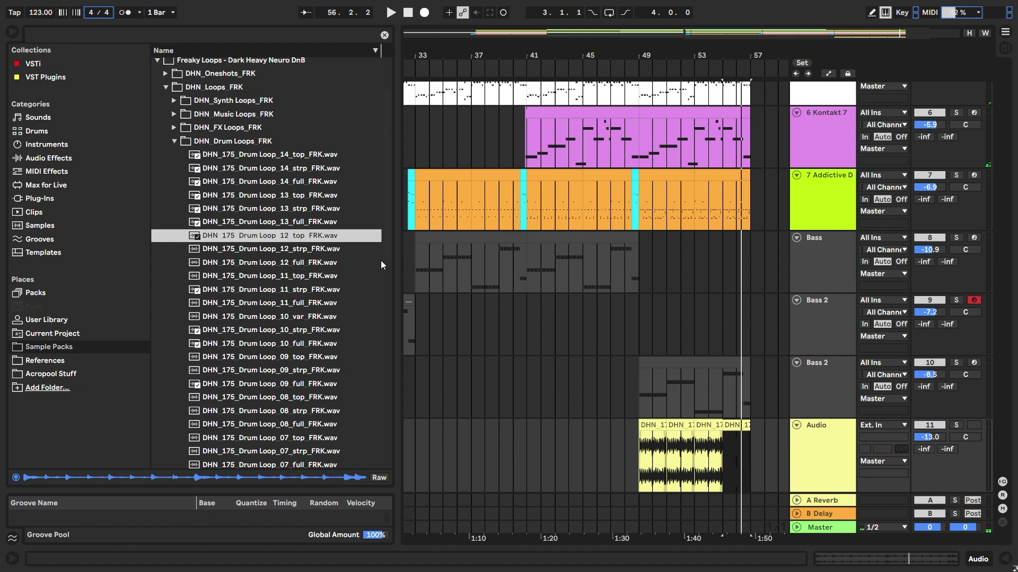
scroll(655, 316, "up", 1)
scroll(621, 370, "down", 2)
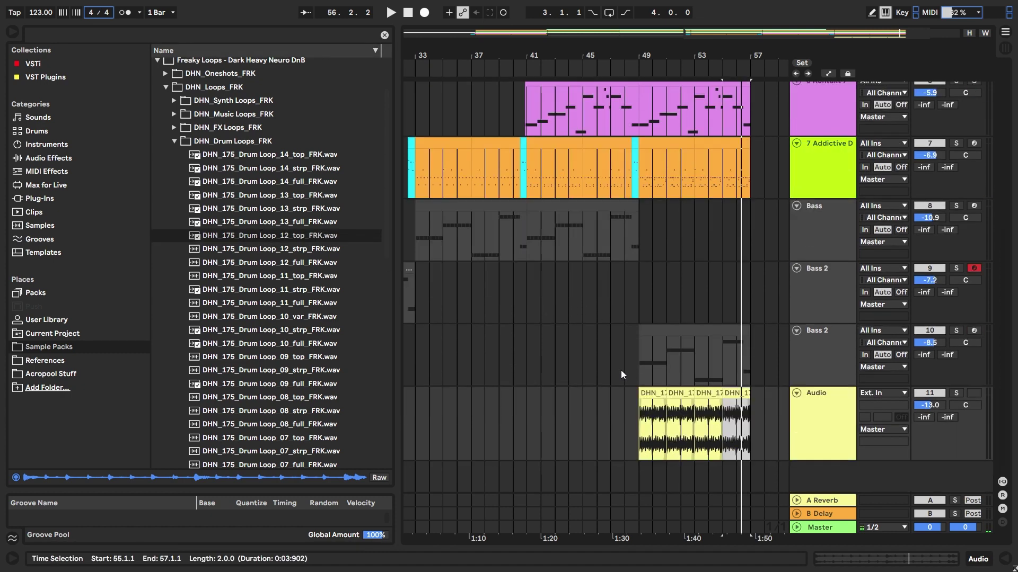
scroll(623, 399, "up", 3, "ctrl")
left_click(653, 419)
key("space")
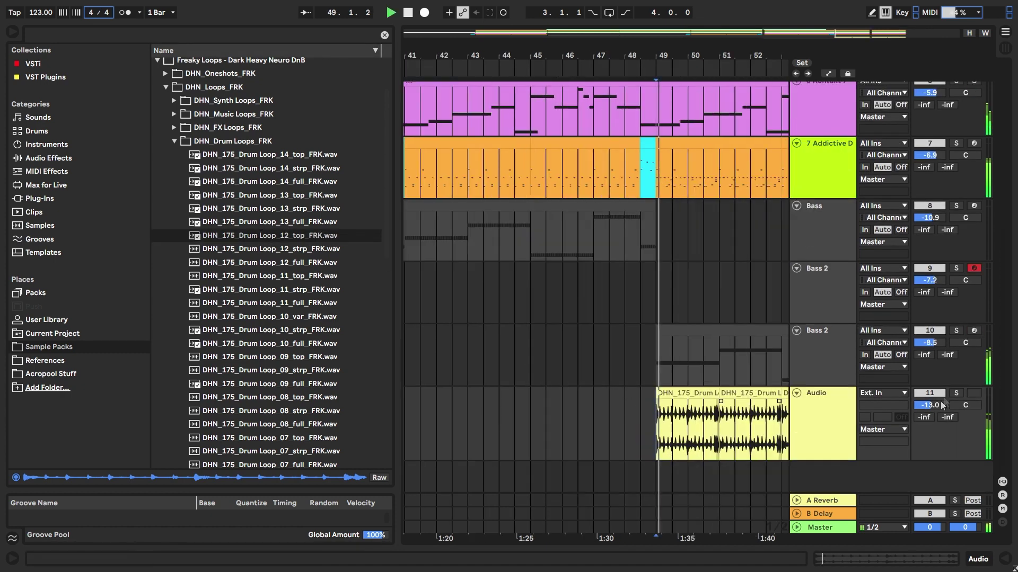
- Solo the yellow Audio track together with Addictive Drums and add FabFilter Pro-Q 3 to the Audio track
left_click(956, 393)
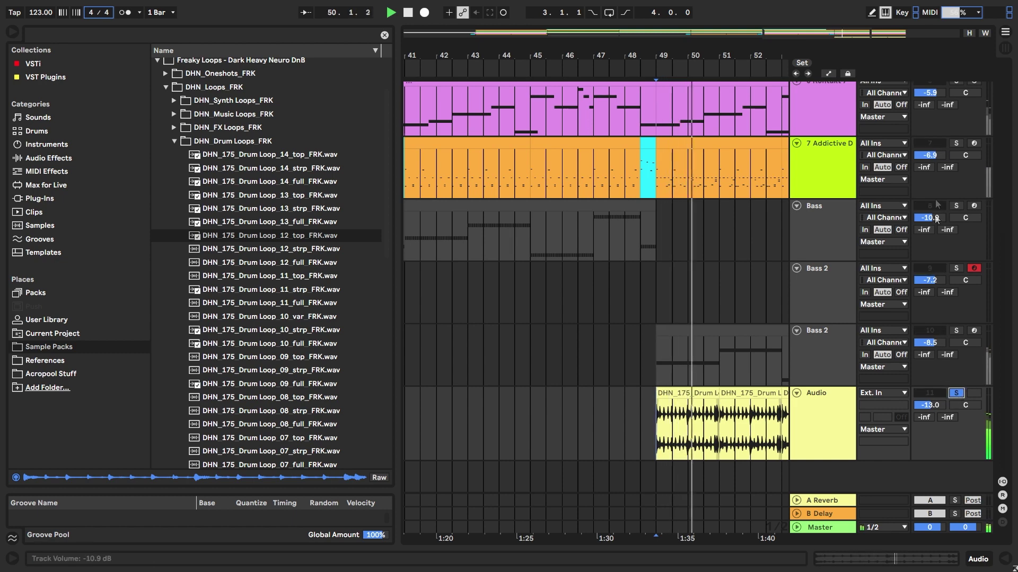
left_click(957, 143, "ctrl")
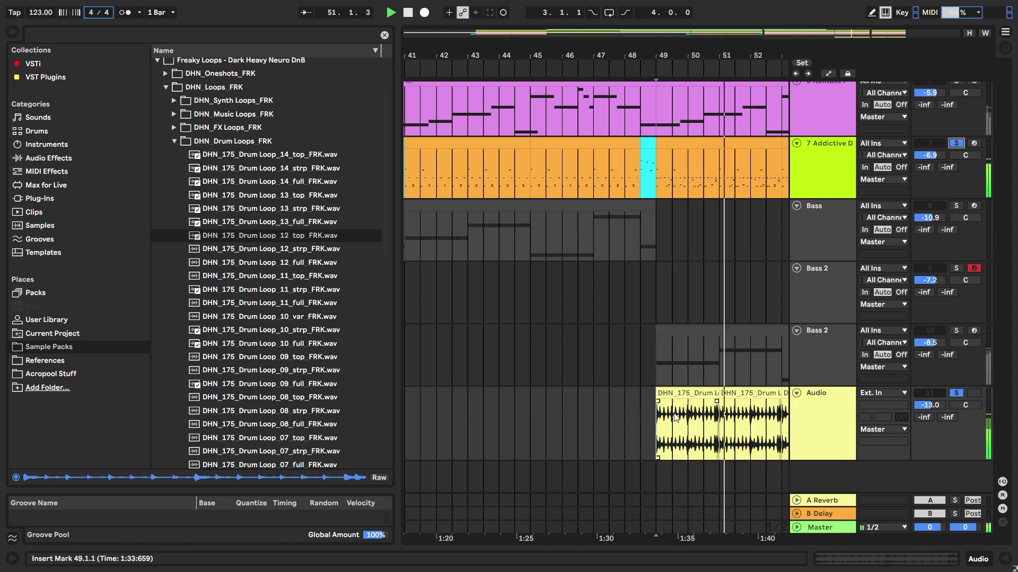
key("ctrl+f")
type("fab")
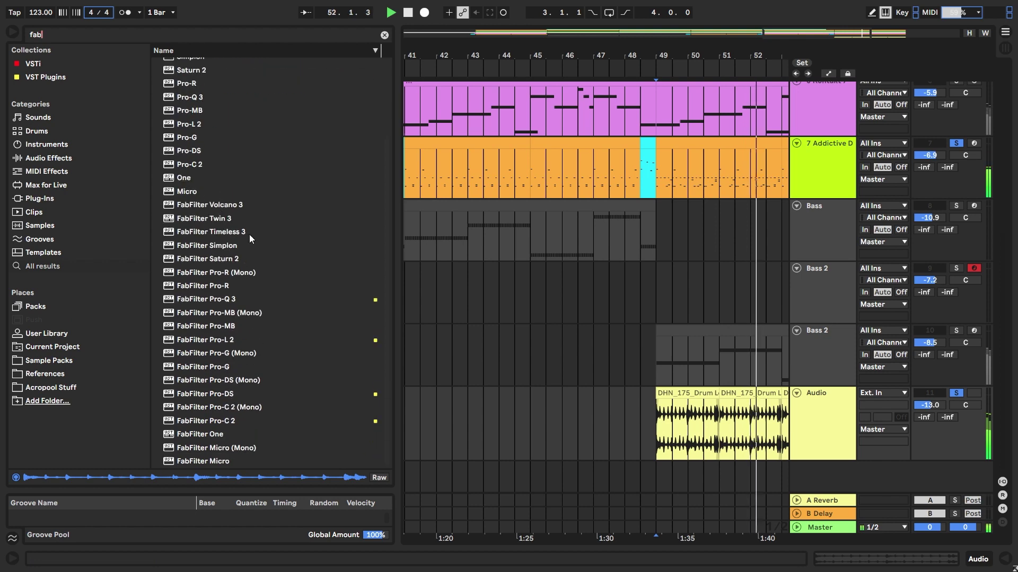
left_click_drag(233, 298, 704, 412)
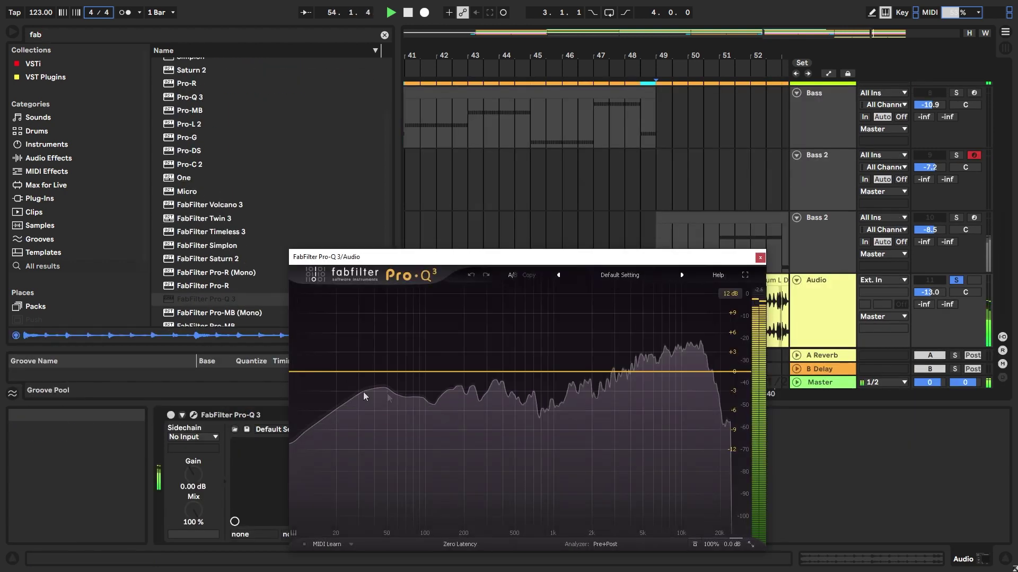
- Filter the drum loops' low end in Pro-Q 3 and dip the highs slightly around 10 kHz
left_click(311, 373)
key("space")
mouse_move(311, 372)
left_mouse_down()
mouse_move(491, 368)
mouse_move(488, 385)
mouse_move(499, 383)
left_mouse_up()
left_click_drag(685, 371, 682, 386)
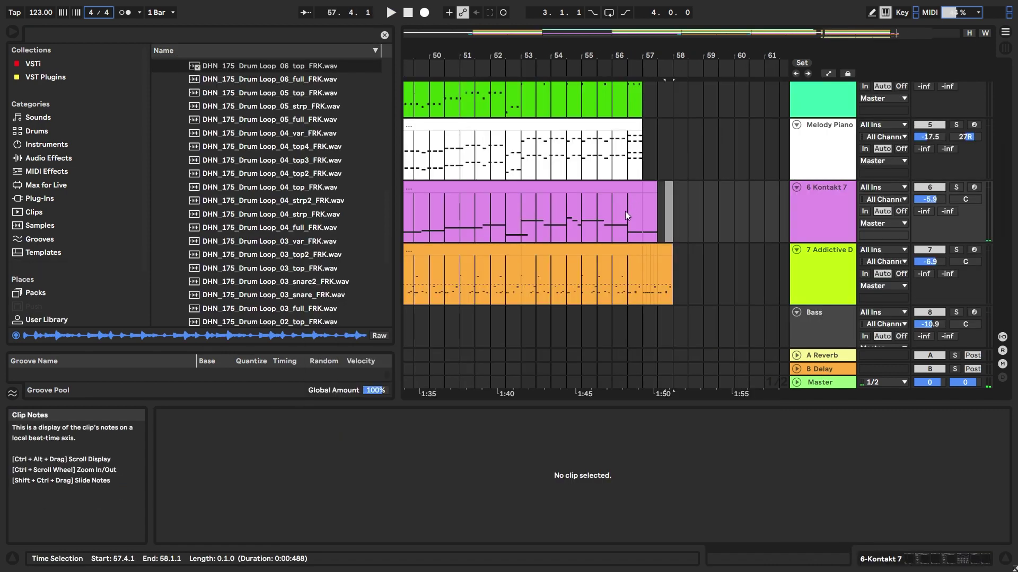
- Play back the end of the section from bar 56, listening to the Kontakt 7 and Addictive Drums parts
left_click(627, 221)
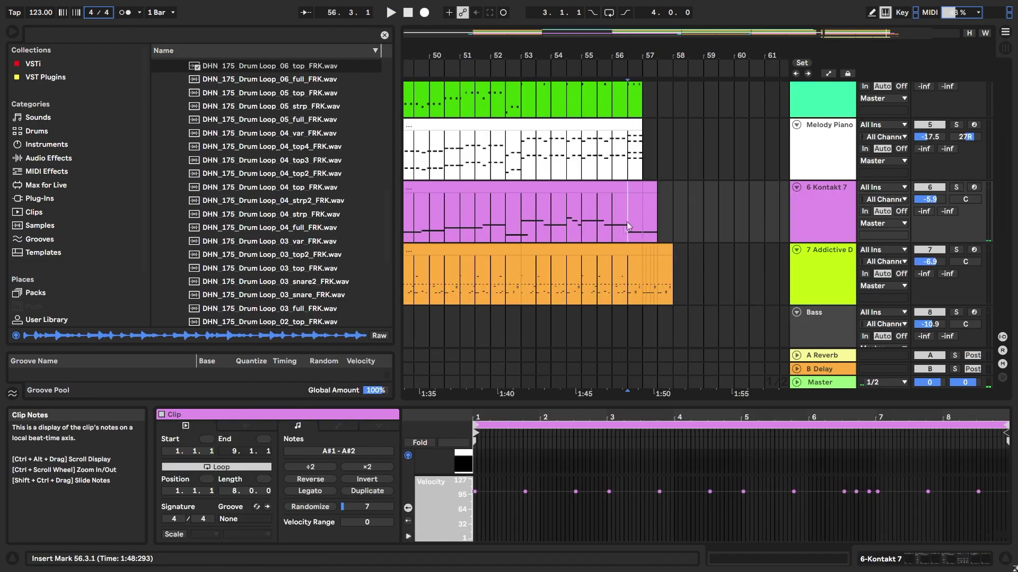
left_click(613, 283)
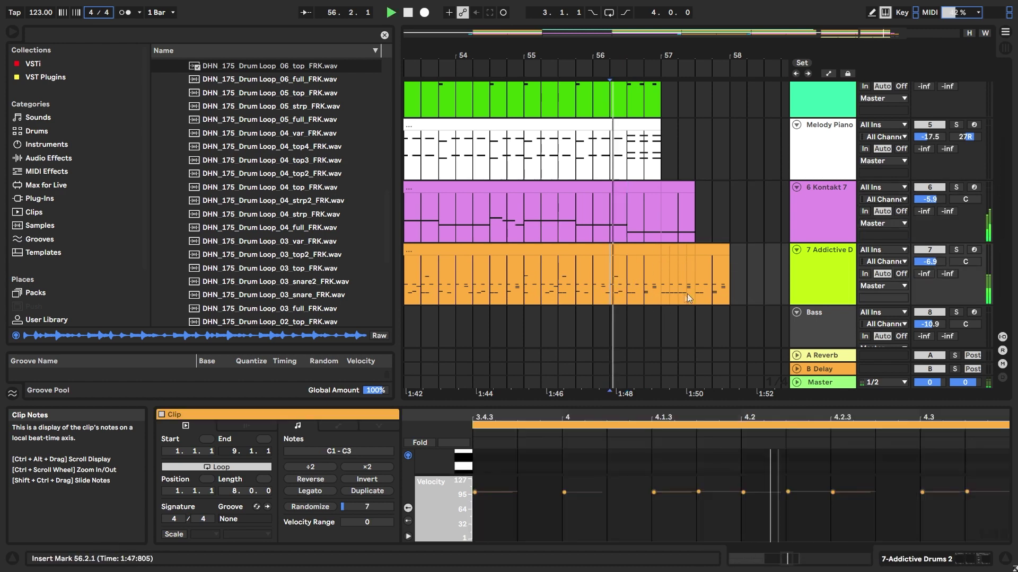
key("space")
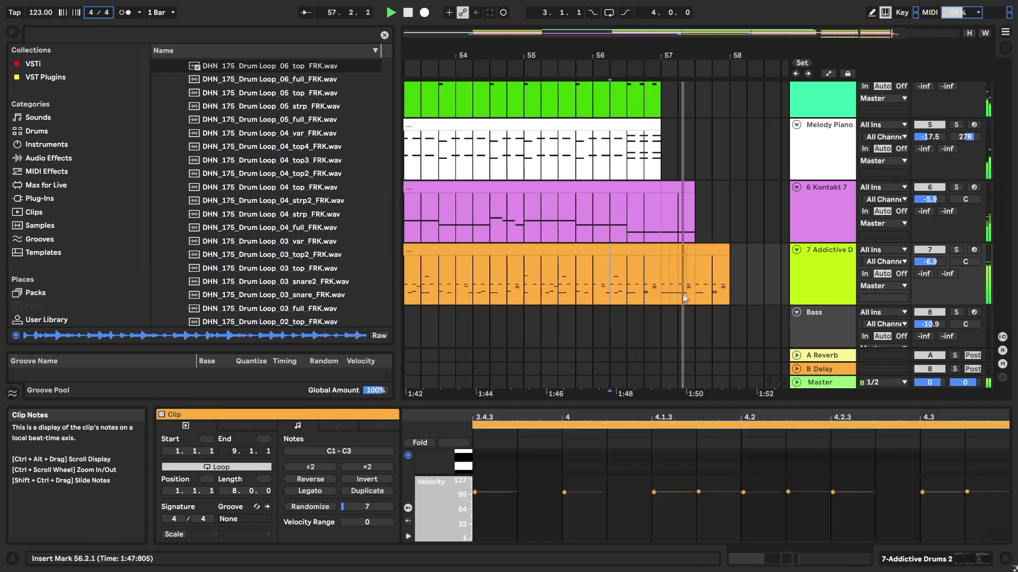
scroll(695, 290, "down", 3)
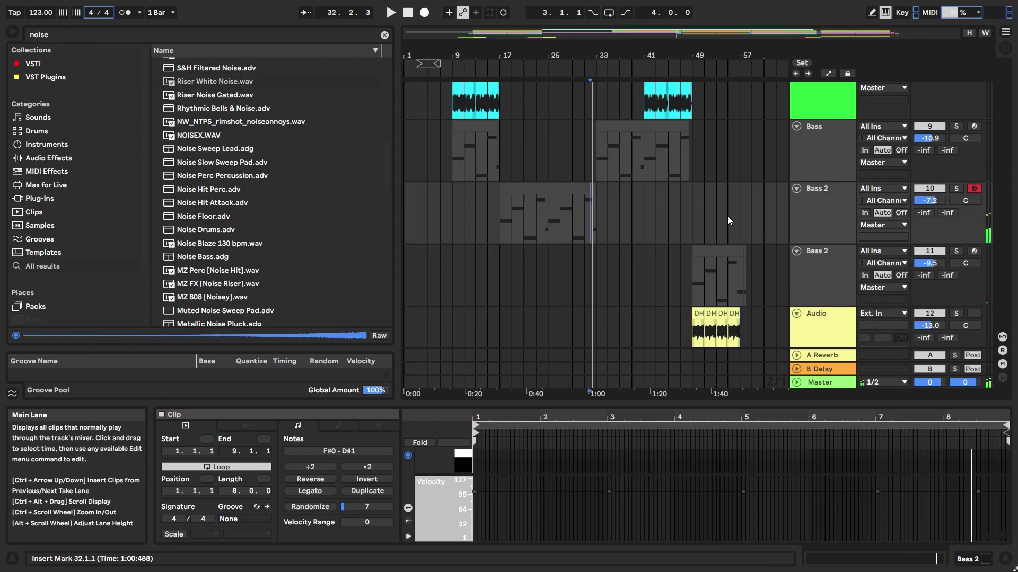
- Select the chopped Acapella slices after beat 50.2 and delete the unwanted piece
scroll(712, 215, "up", 3)
scroll(711, 217, "up", 3)
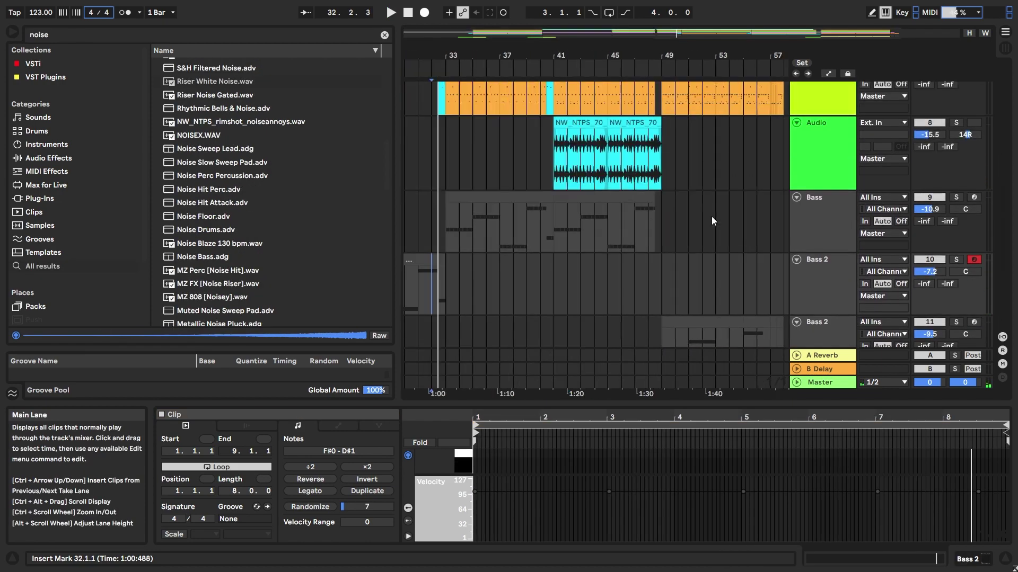
scroll(690, 214, "up", 5)
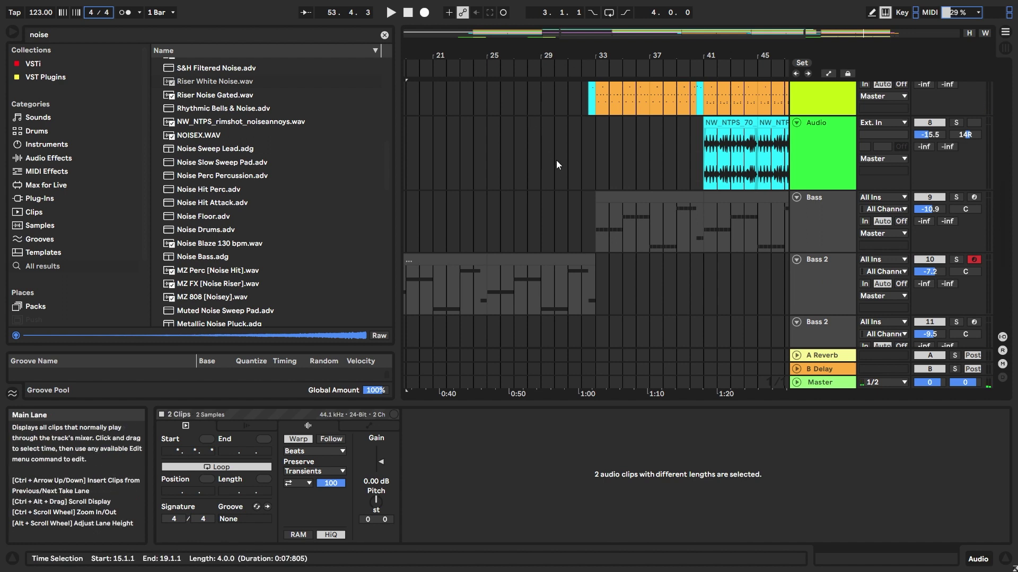
scroll(558, 173, "down", 1)
scroll(558, 178, "down", 1)
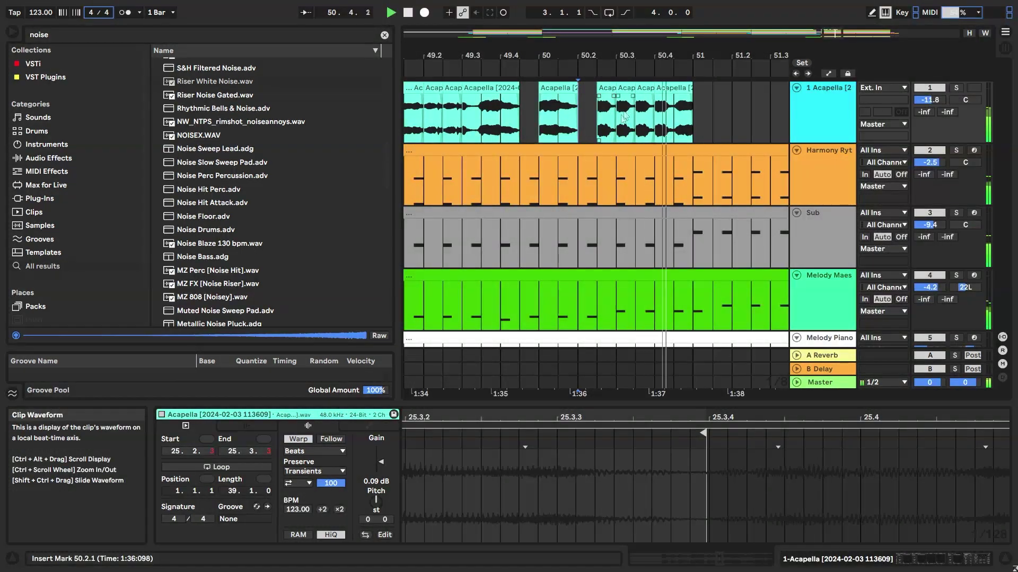
left_click(612, 126)
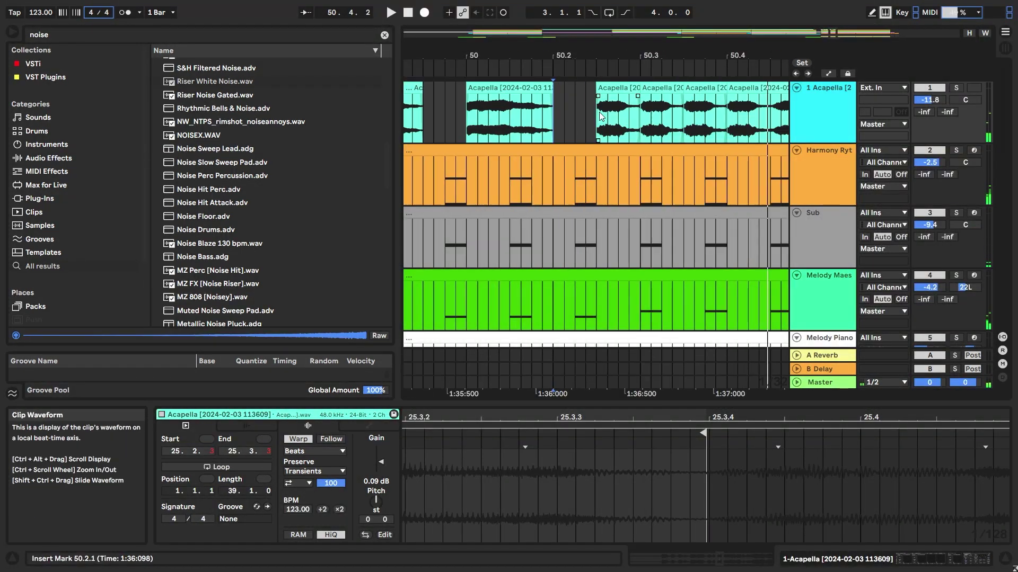
left_click_drag(618, 125, 662, 125)
left_click(653, 126)
scroll(651, 125, "down", 3)
left_click(674, 88)
key("Delete")
- Rearrange the Acapella slices by moving one earlier, deleting a leftover piece and pasting a copied slice, and play the result
left_click_drag(662, 86, 565, 132)
key("space")
key("space")
scroll(540, 113, "down", 3)
key("Delete")
left_click(596, 113)
key("ctrl+v")
left_click(544, 125)
key("space")
- Duplicate the selected Acapella slice and listen to the repeated chop
left_click(598, 88)
key("ctrl+d")
left_click(591, 118)
key("space")
key("space")
key("space")
scroll(640, 120, "up", 3)
- Paste a short Acapella slice into bar 53, duplicate it three times, and play from just before the bar
left_click(565, 124)
key("ctrl+v")
scroll(565, 128, "up", 3)
key("ctrl+d")
key("ctrl+d")
key("ctrl+d")
left_click(469, 122)
key("space")
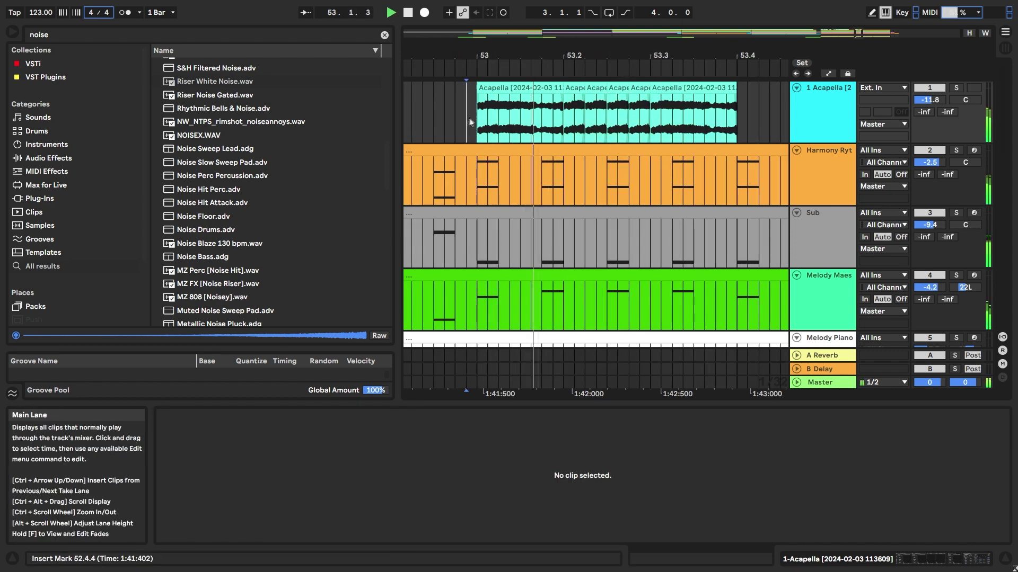
- Play back the chopped Acapella from bar 48 through the end of the section at bar 57
key("space")
scroll(540, 120, "down", 4)
left_click(488, 120)
key("space")
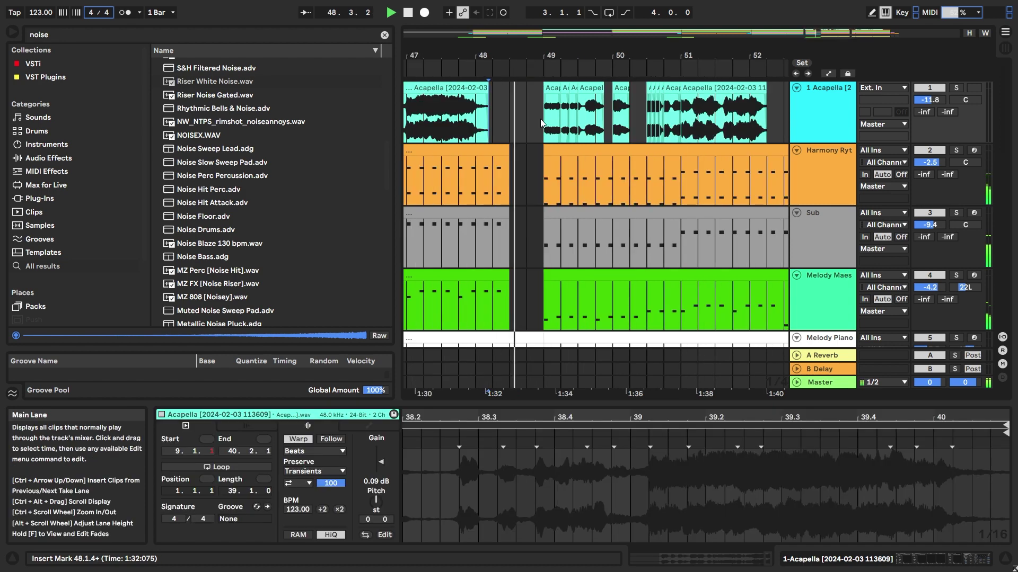
scroll(540, 119, "down", 2)
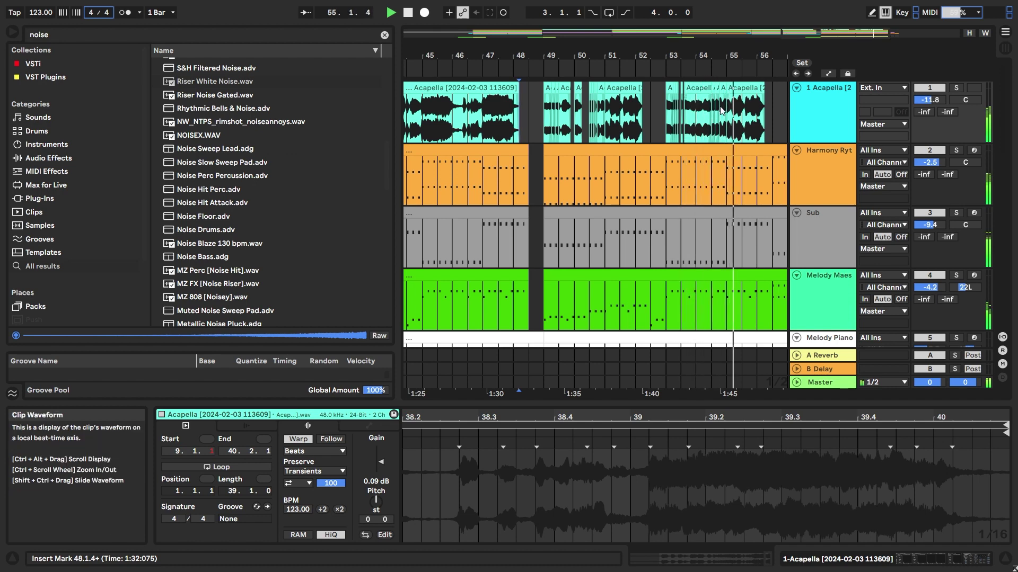
scroll(745, 106, "down", 3)
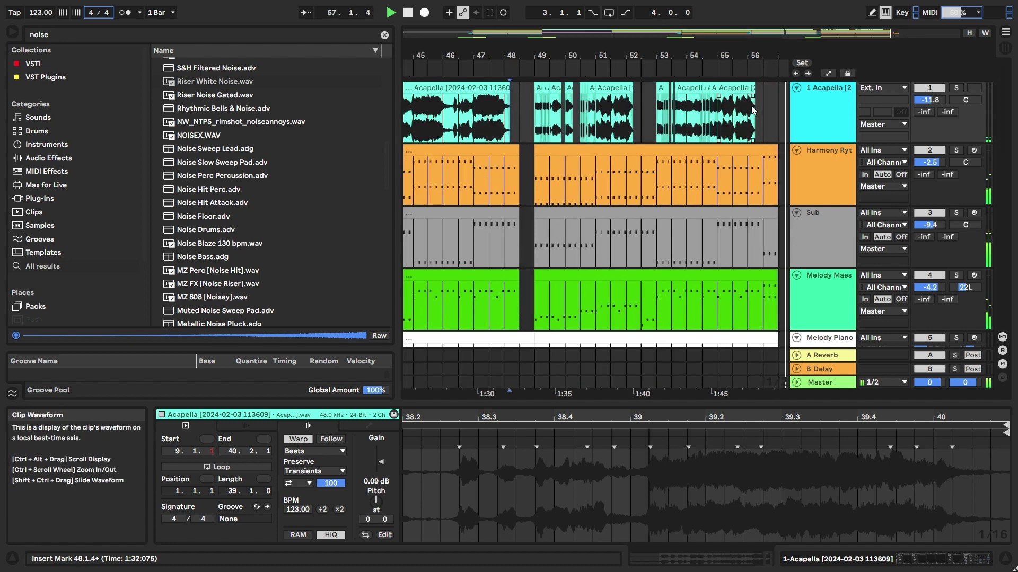
scroll(752, 110, "down", 3)
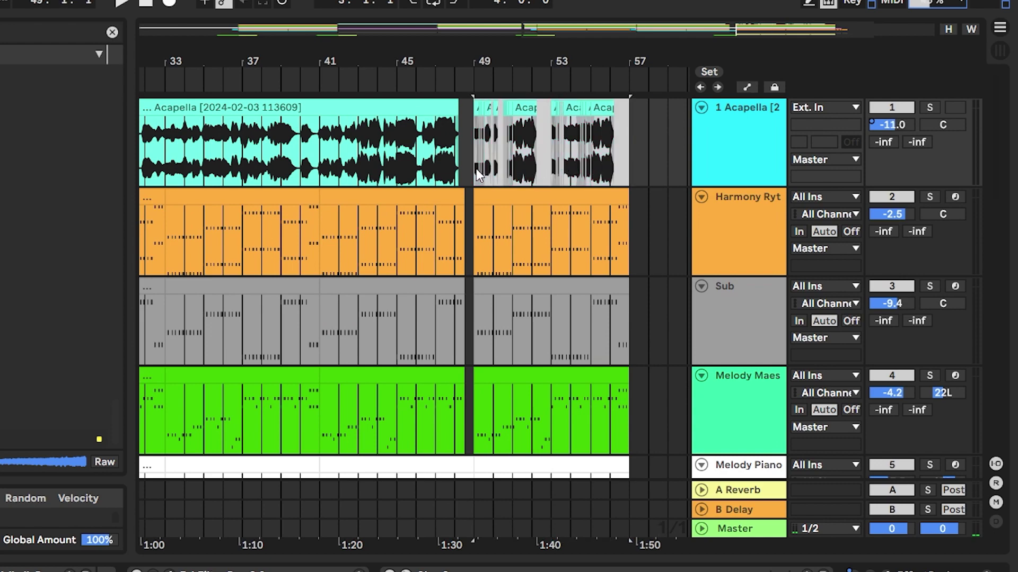
- Copy the chopped Acapella part from bars 49 to 57 to the start of the arrangement at bar 1
key("w")
left_click(146, 151)
scroll(148, 239, "down", 10)
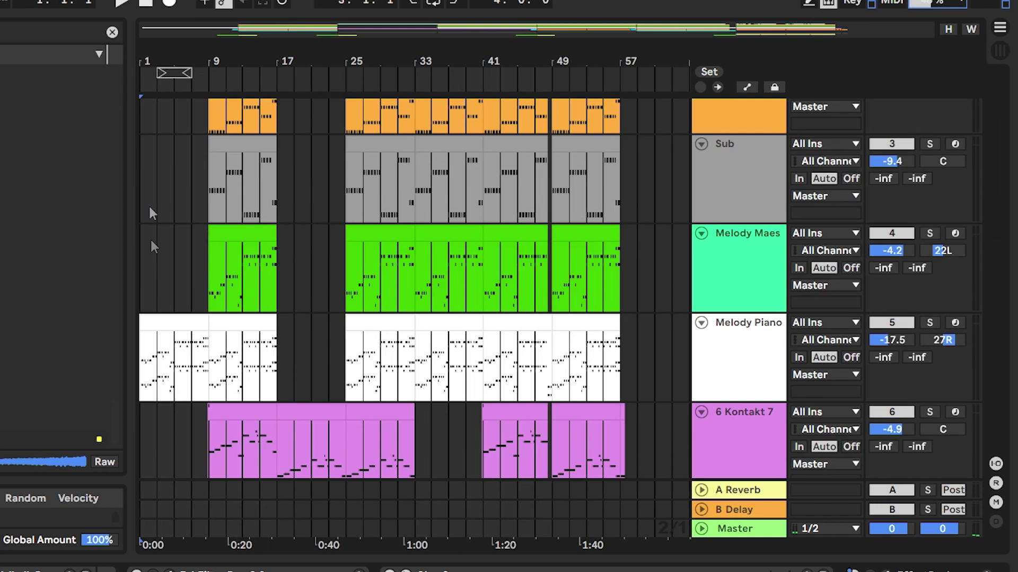
scroll(145, 358, "up", 10)
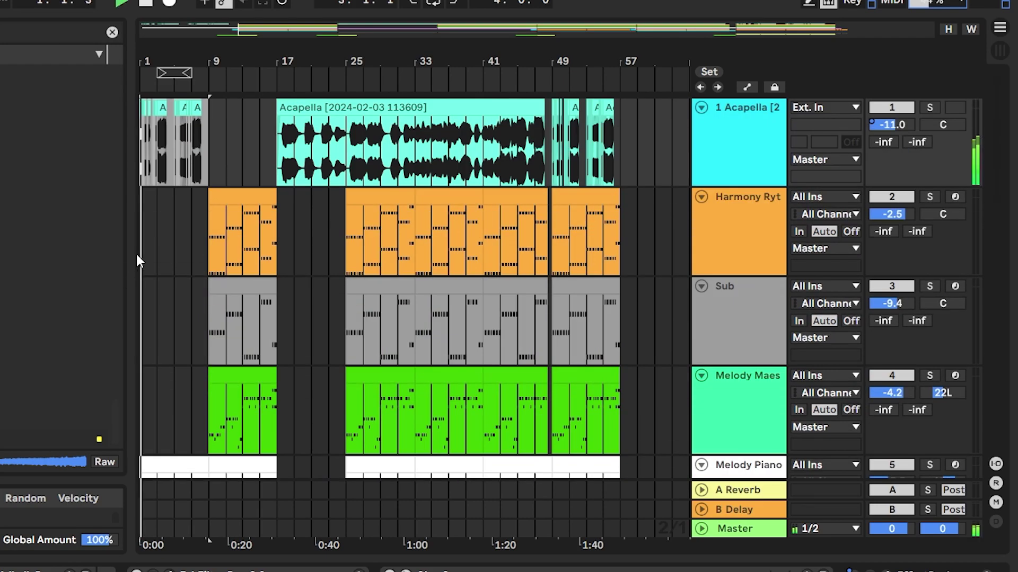
key("plus")
key("plus")
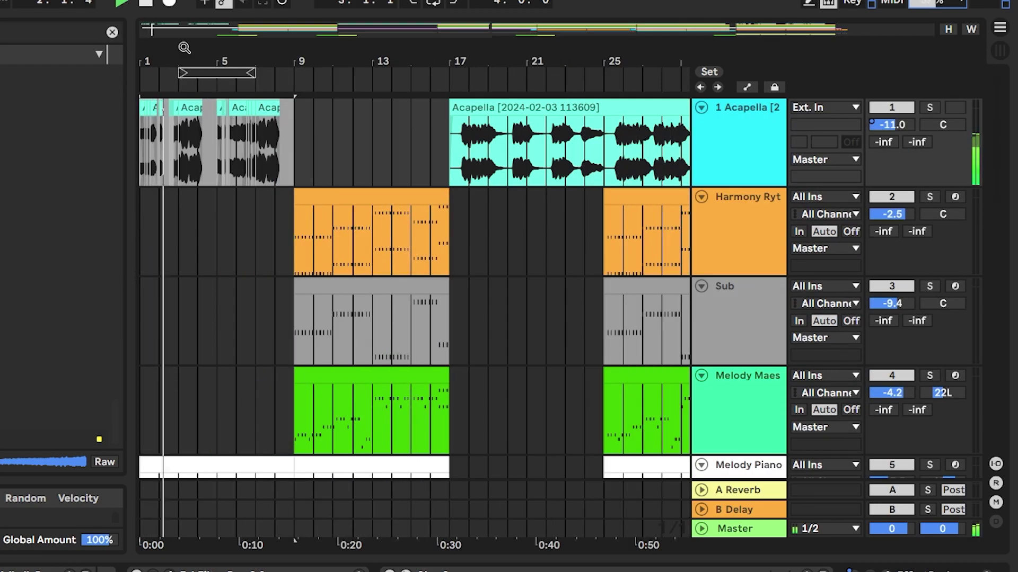
left_click_drag(184, 48, 218, 74)
- Play back the intro from bar 1 and examine how the tracks fit the copied Acapella up to bar 9
scroll(198, 158, "down", 8)
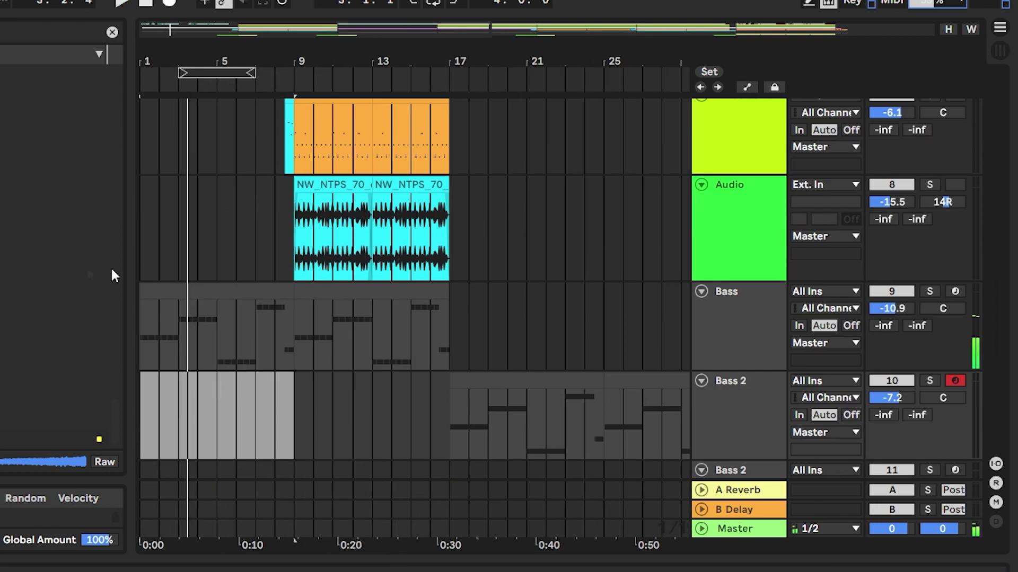
scroll(168, 310, "up", 3)
key("space")
scroll(167, 309, "up", 3)
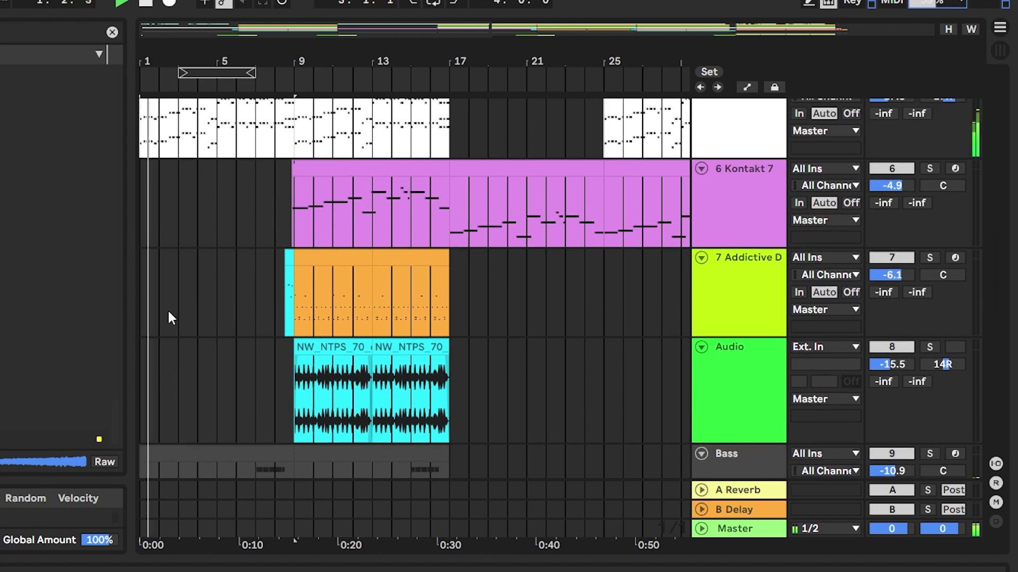
scroll(167, 310, "up", 1)
scroll(166, 308, "up", 1)
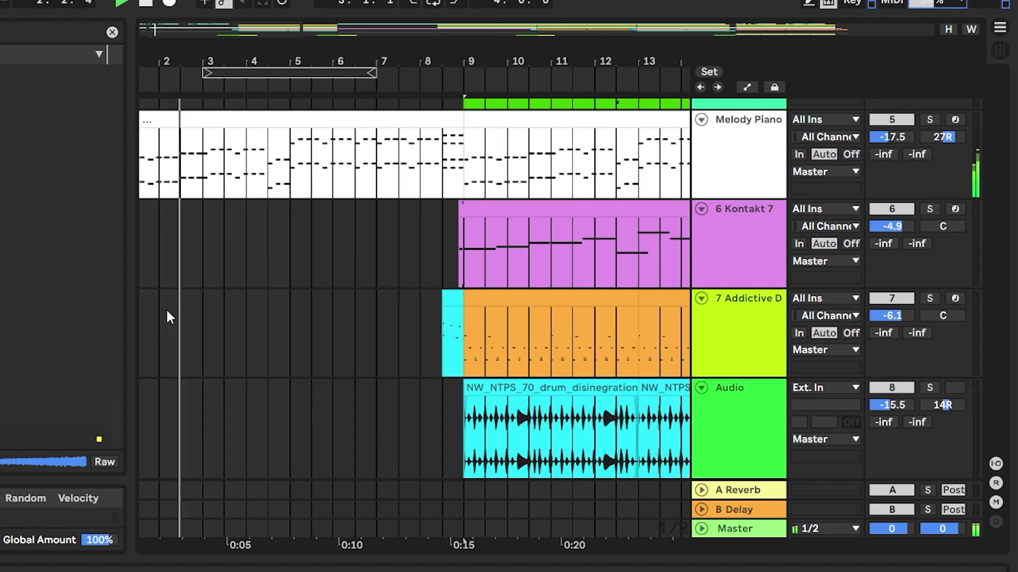
scroll(166, 308, "down", 1)
scroll(301, 220, "up", 3)
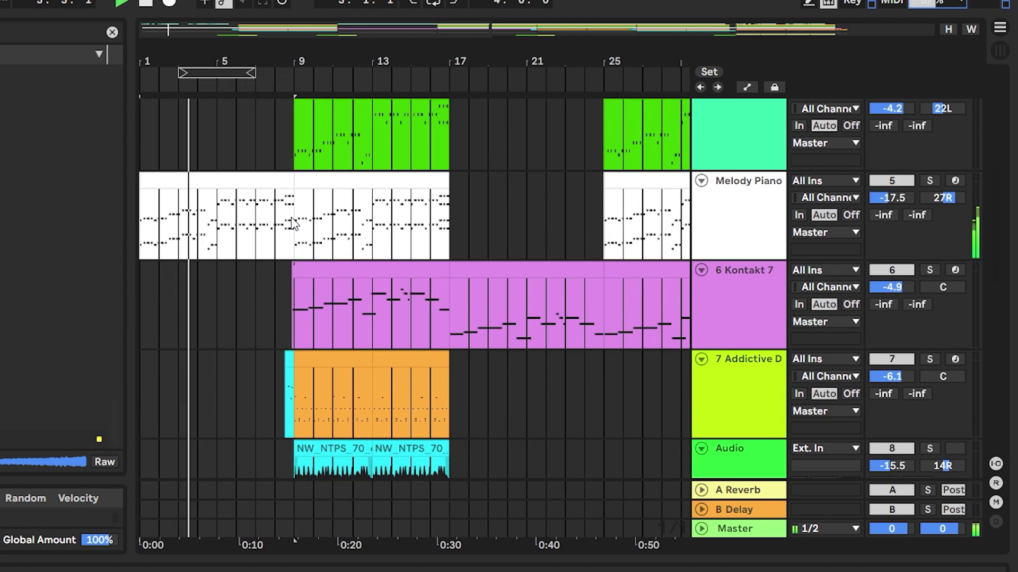
scroll(291, 218, "up", 2)
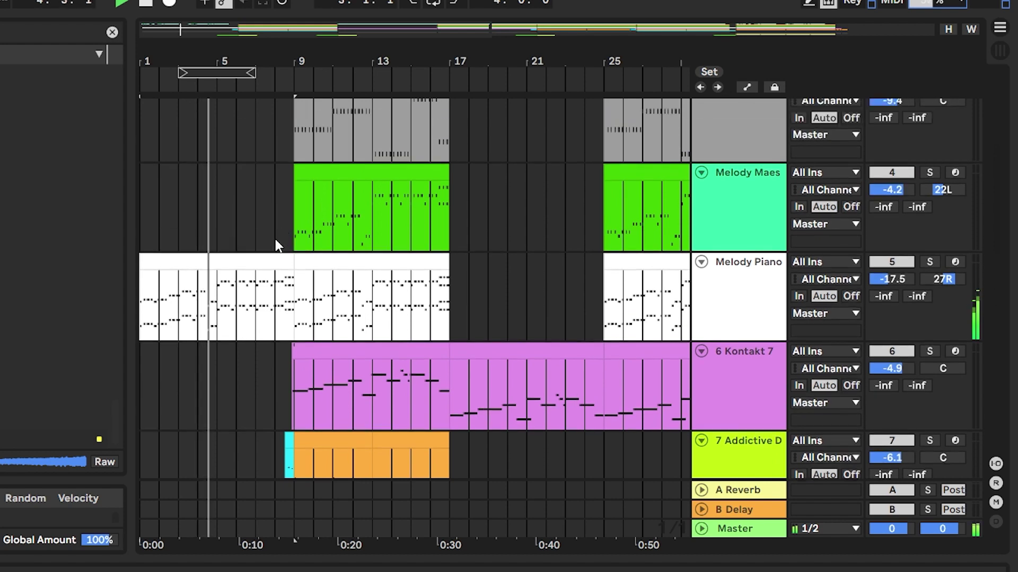
scroll(275, 239, "up", 3)
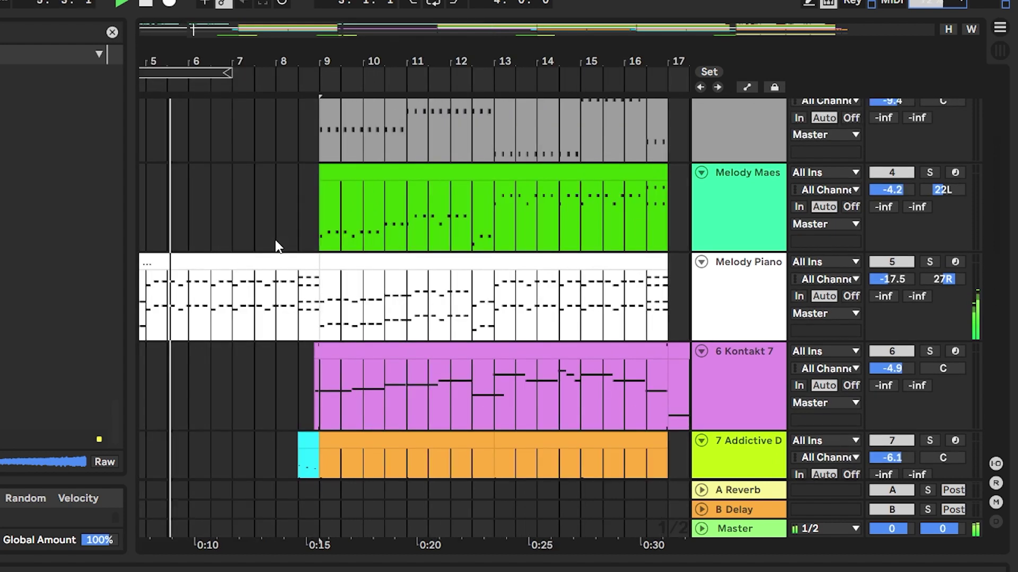
scroll(276, 242, "up", 1)
scroll(275, 234, "up", 4)
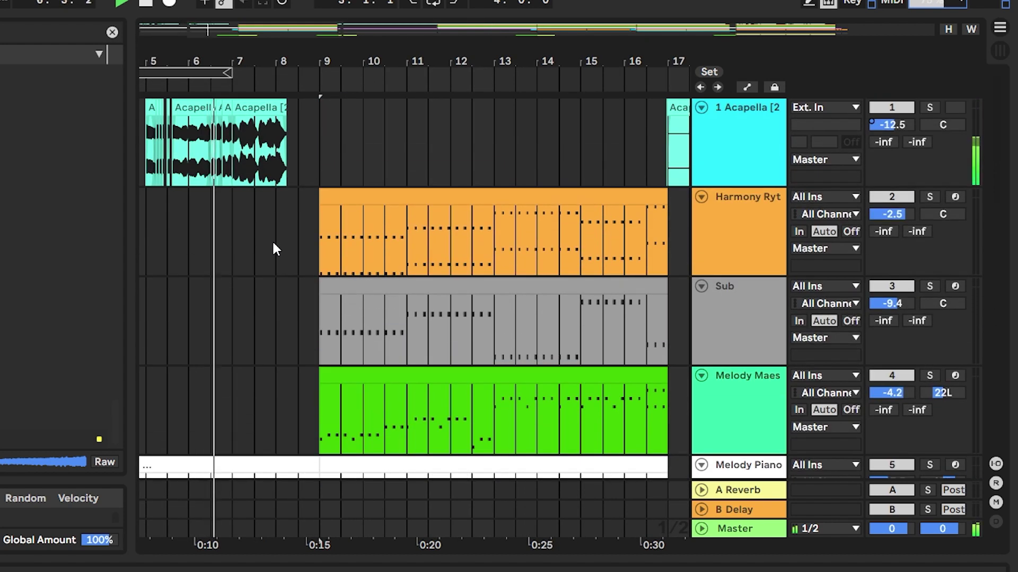
scroll(272, 239, "down", 3)
scroll(175, 241, "up", 2)
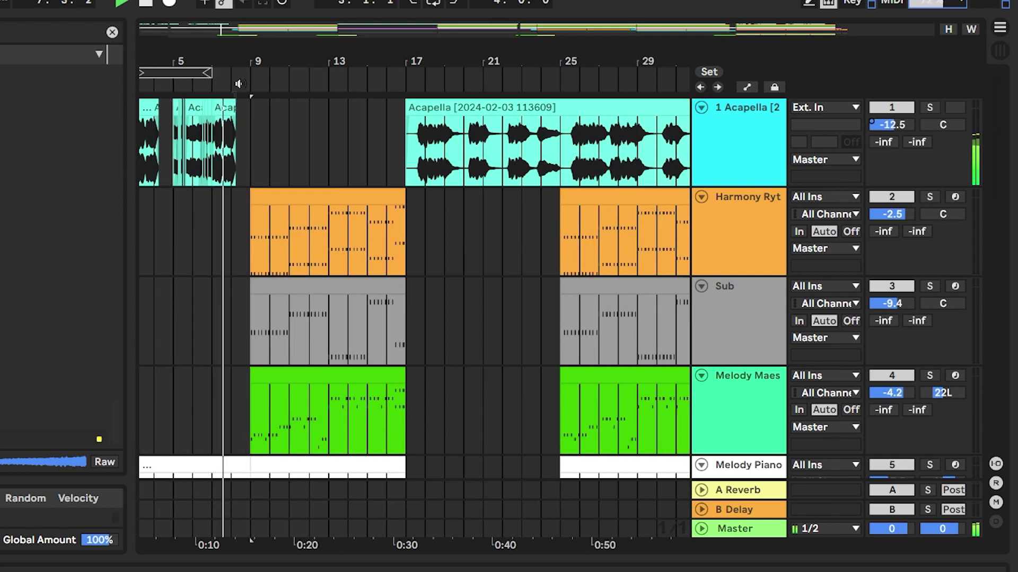
left_click_drag(255, 29, 255, 39)
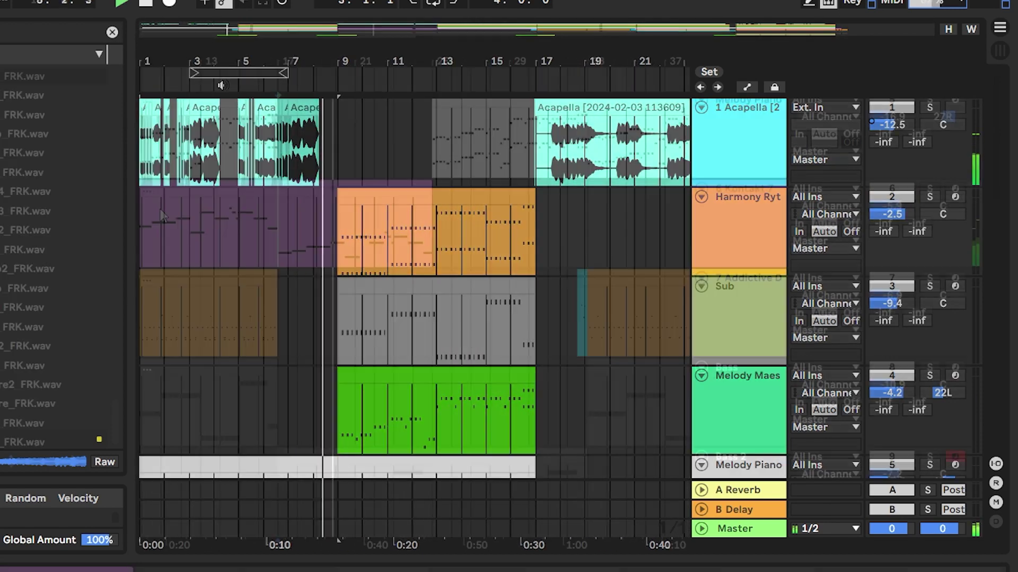
- Solo the Melody Maes track and play its part from bar 25
scroll(288, 399, "down", 5)
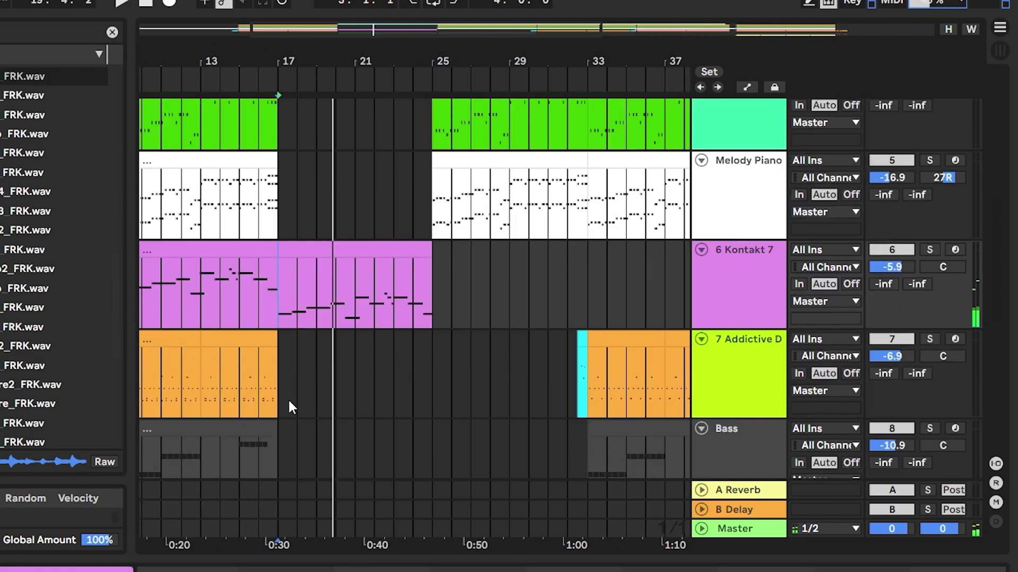
scroll(287, 403, "up", 2)
scroll(286, 406, "up", 3)
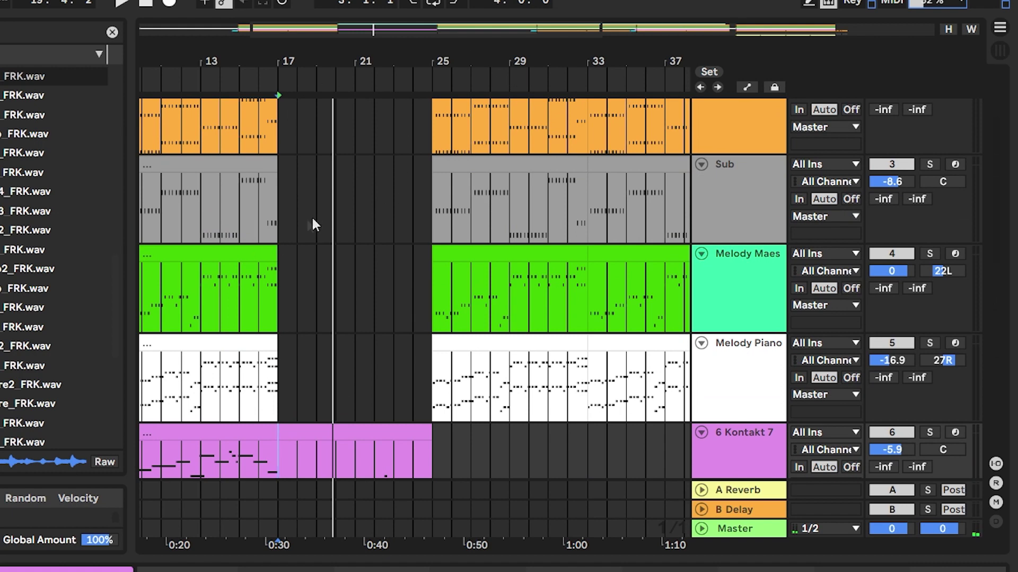
left_click(260, 300)
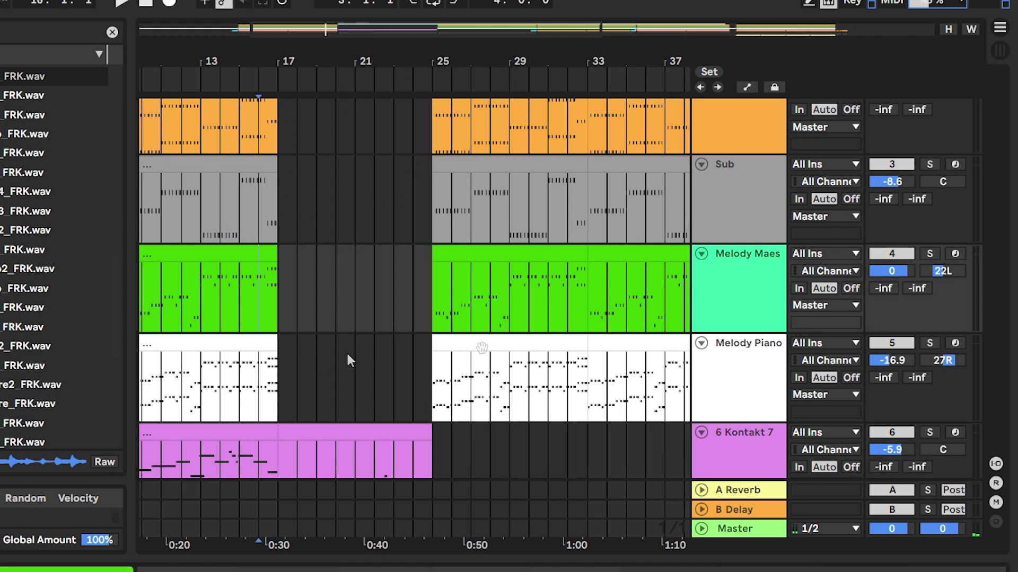
left_click(922, 254)
left_click(433, 296)
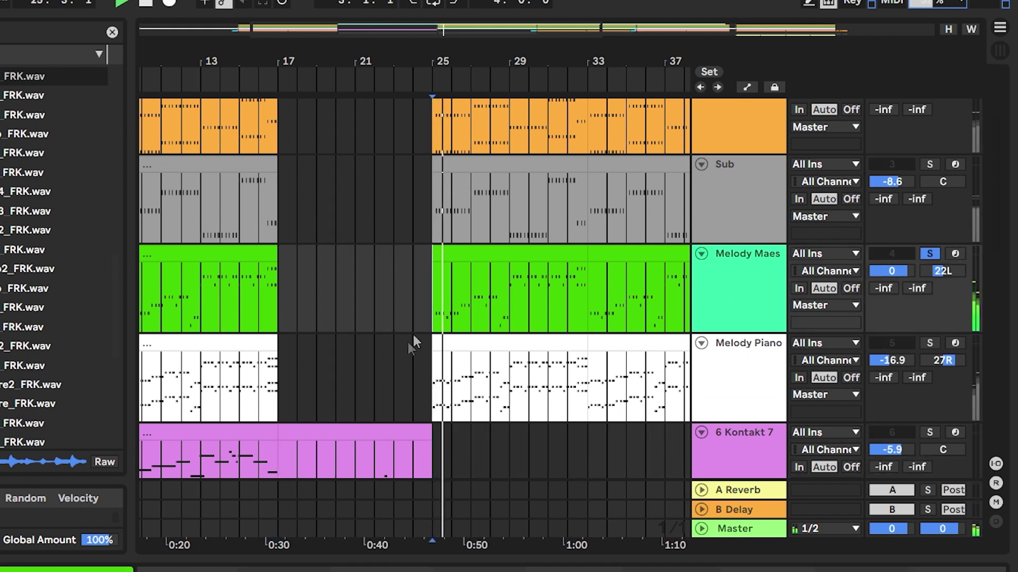
scroll(371, 350, "down", 3)
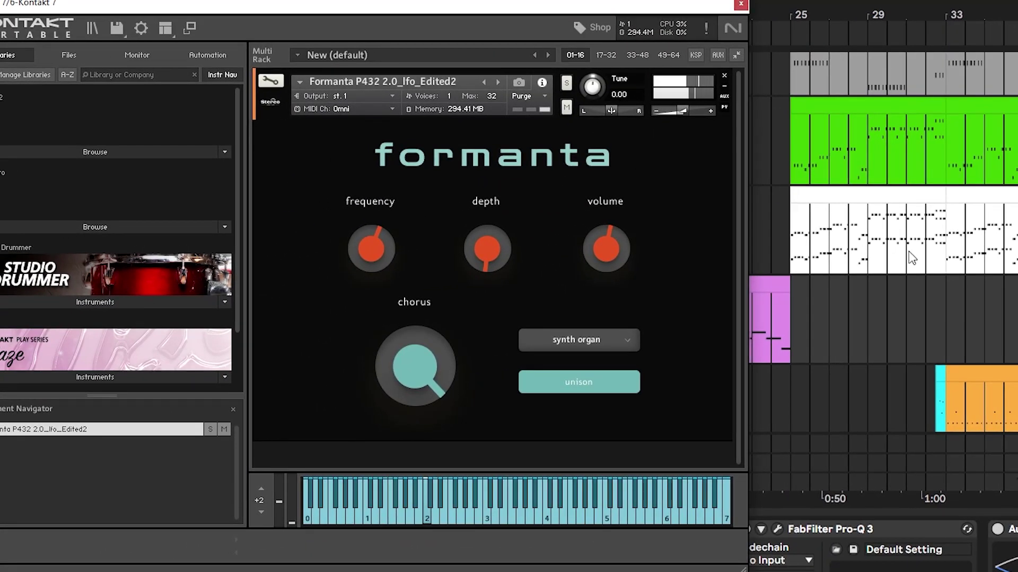
- Close the Kontakt instrument window and play the soloed 6 Kontakt 7 and Bass 2 tracks from bar 17
scroll(911, 258, "down", 5)
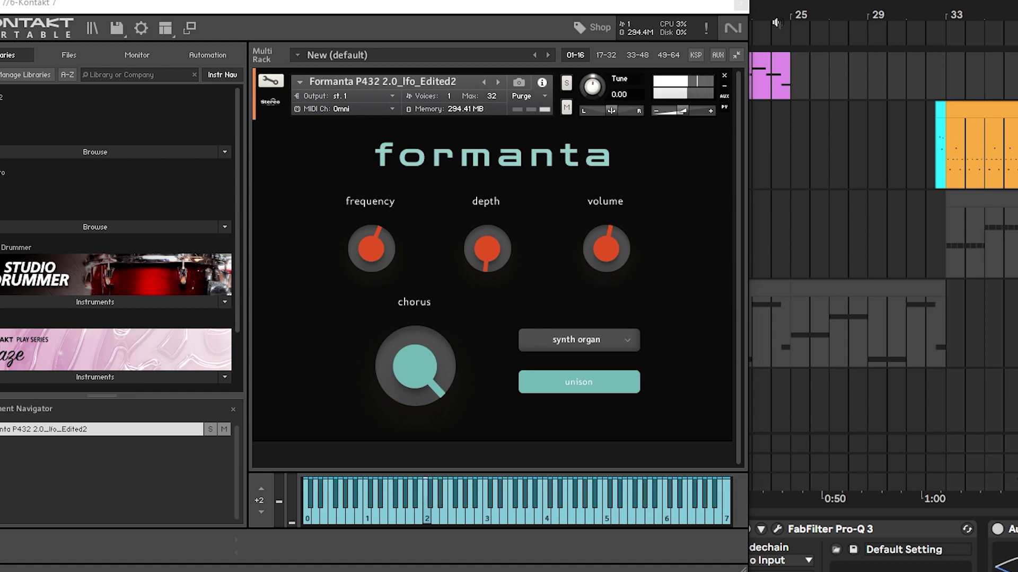
left_click(740, 5)
scroll(493, 250, "up", 3)
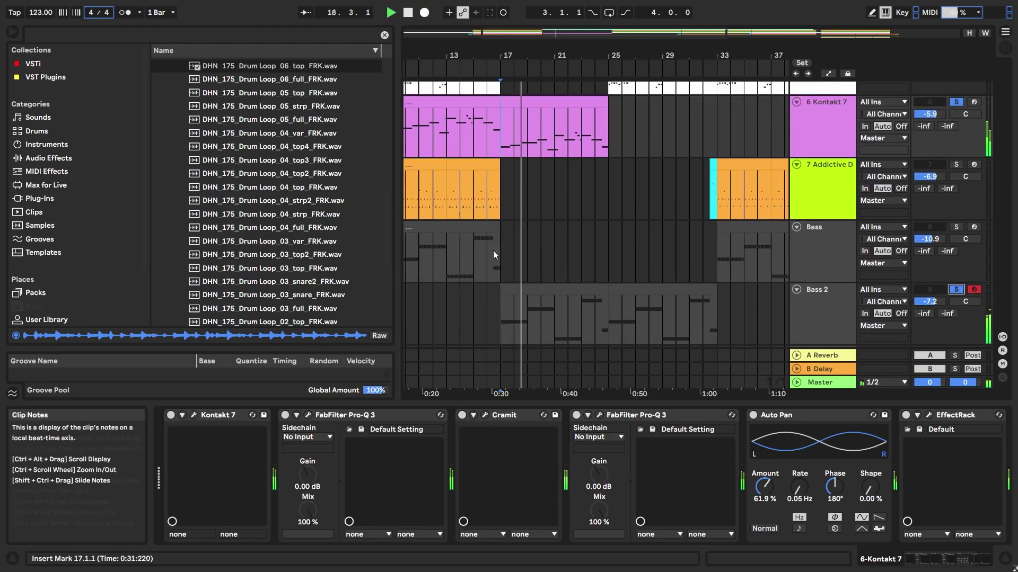
scroll(488, 265, "up", 4, "ctrl")
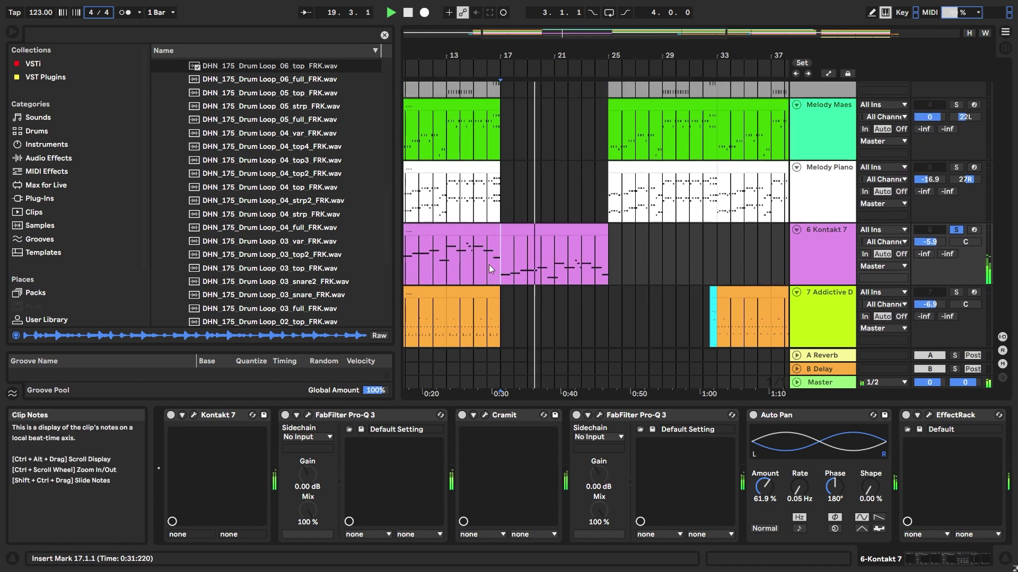
scroll(491, 265, "down", 3)
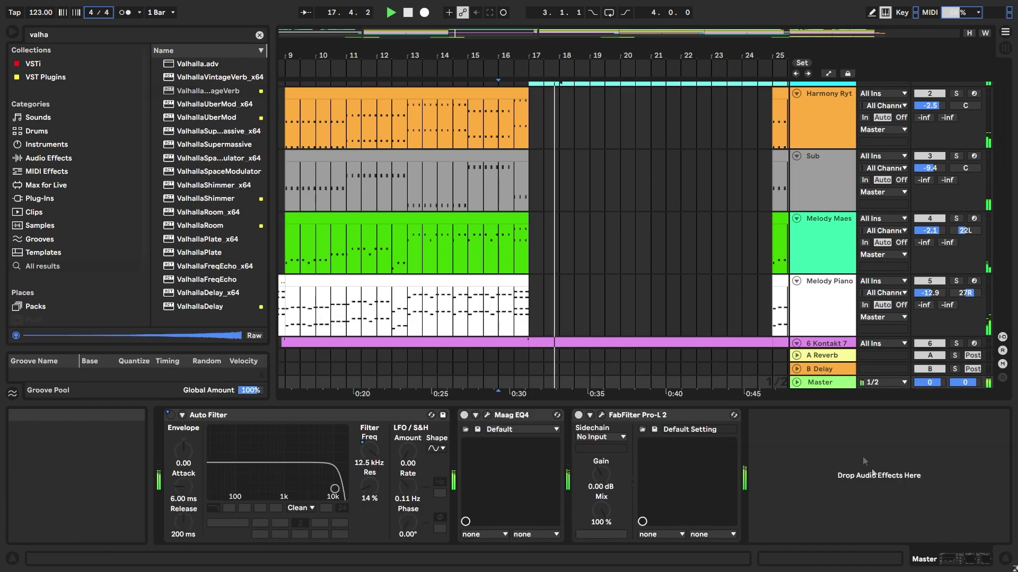
- Play the arrangement past bar 17, review the 6 Kontakt 7 track, and open FabFilter Pro-L 2 on the Master track
scroll(587, 248, "down", 2)
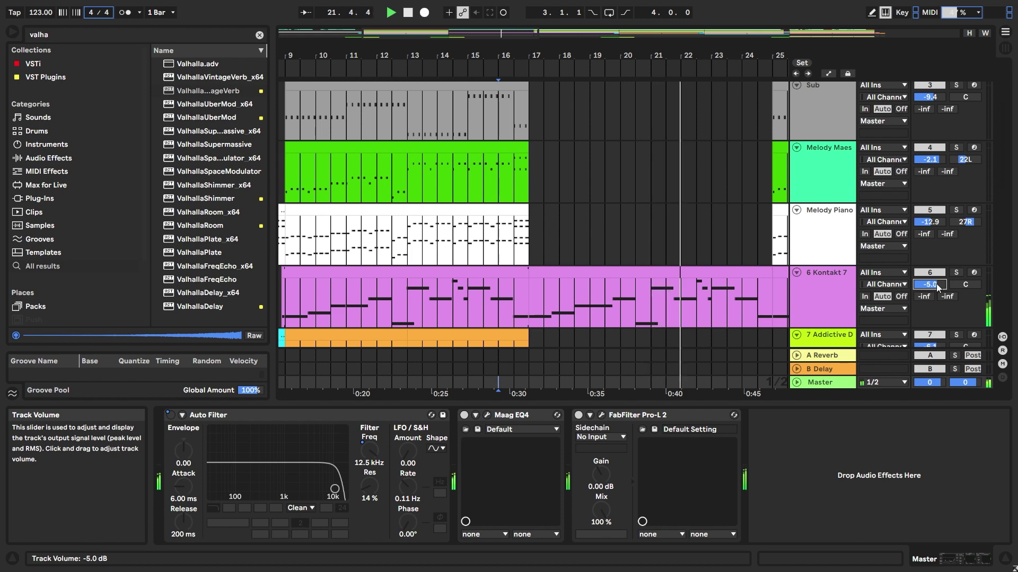
scroll(546, 254, "down", 4)
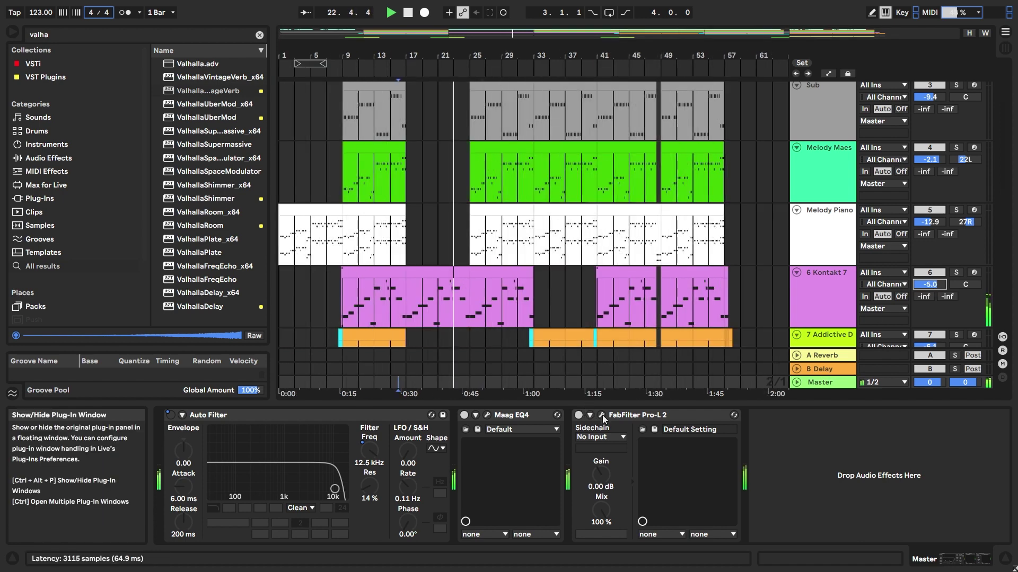
left_click(604, 418)
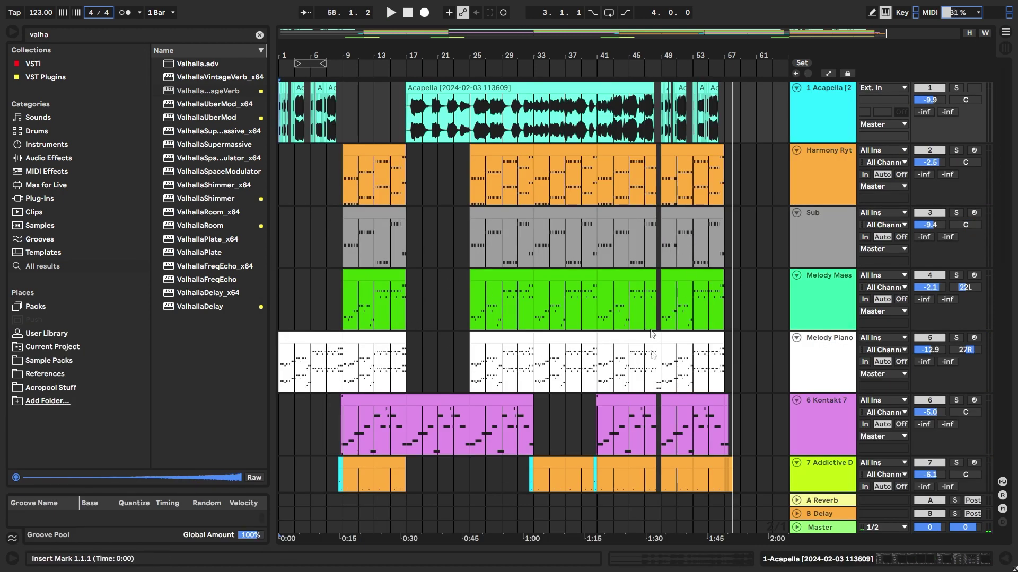
- Play the arrangement from bar 1 and examine the intro on every track from Acapella down to Risers
scroll(714, 397, "up", 3)
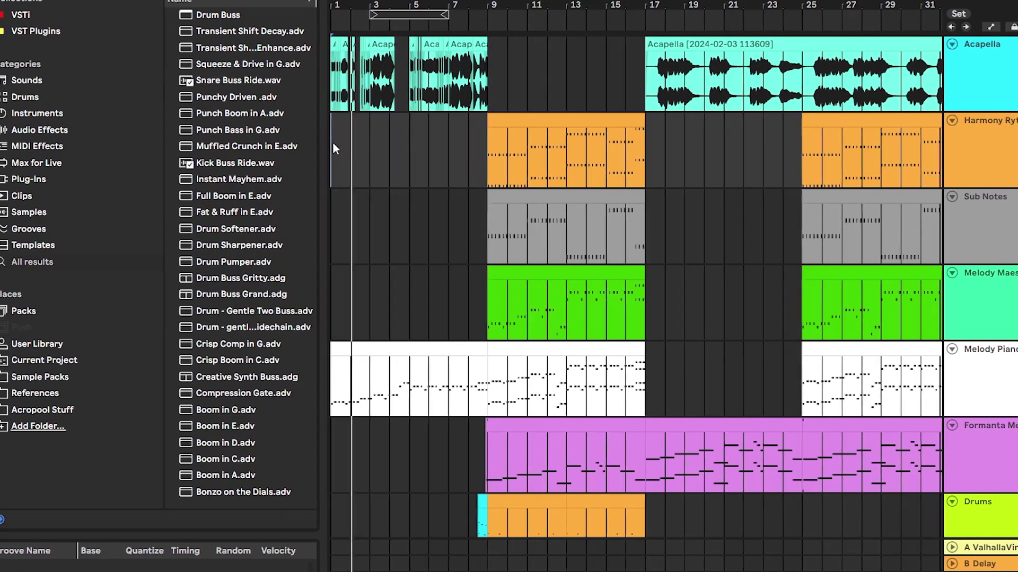
scroll(332, 141, "down", 3)
scroll(330, 149, "down", 2)
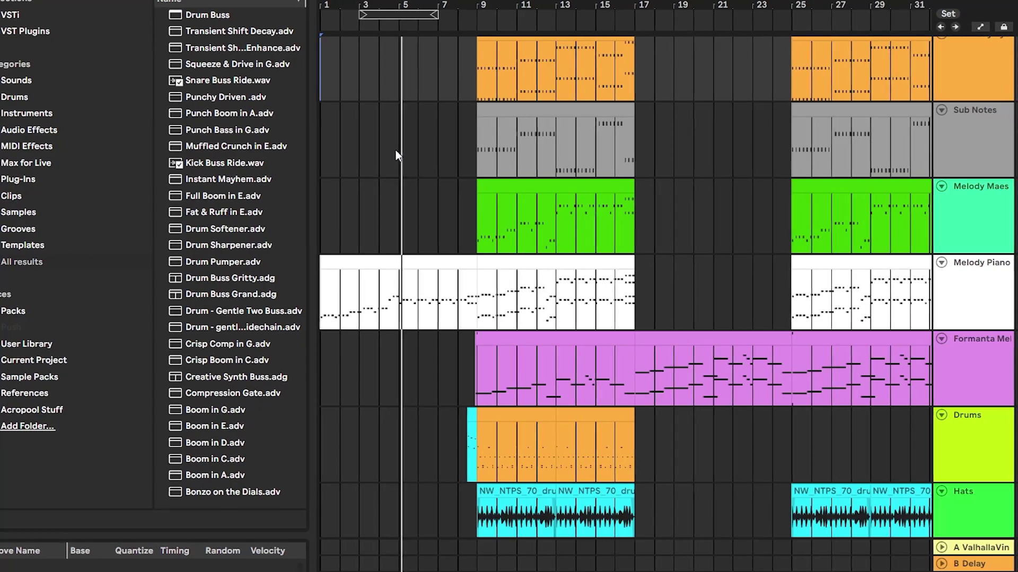
scroll(394, 149, "down", 5)
scroll(392, 150, "down", 9)
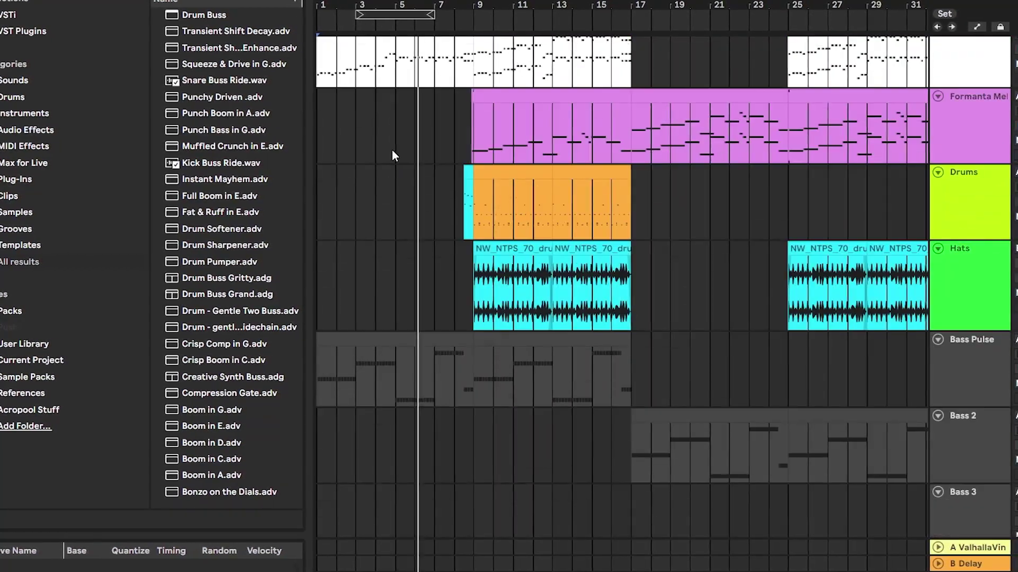
scroll(390, 150, "down", 2)
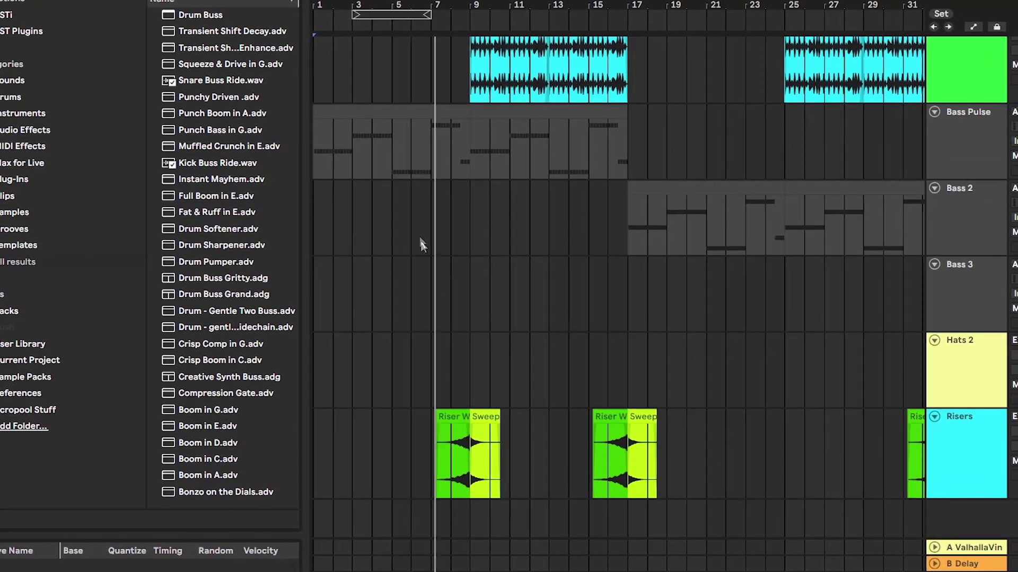
scroll(495, 405, "up", 4)
scroll(452, 412, "up", 4)
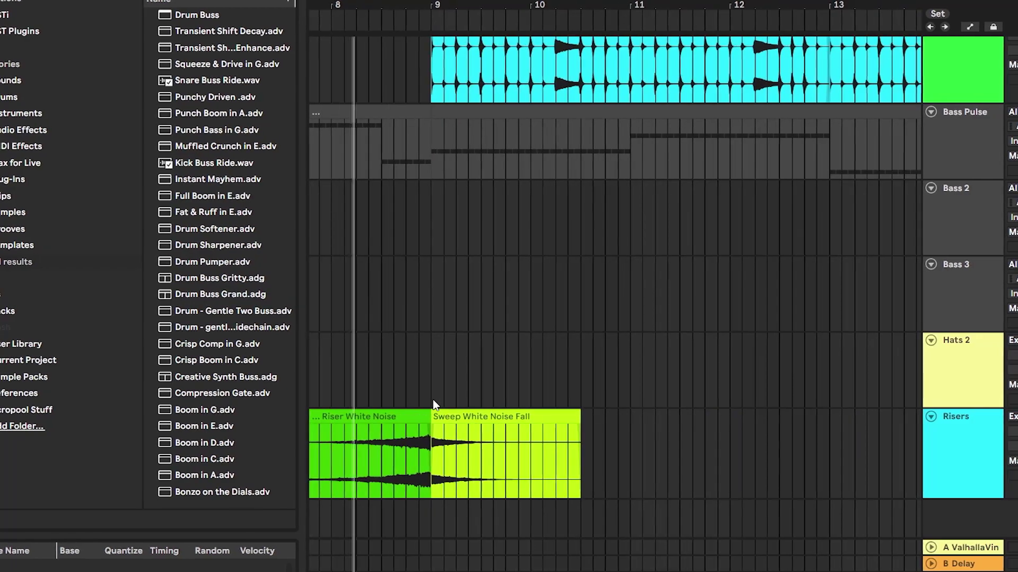
- Play the section from bar 9 and examine its drum, hat, bass and melody tracks along with the mixer levels
scroll(432, 405, "up", 4)
scroll(431, 405, "up", 6)
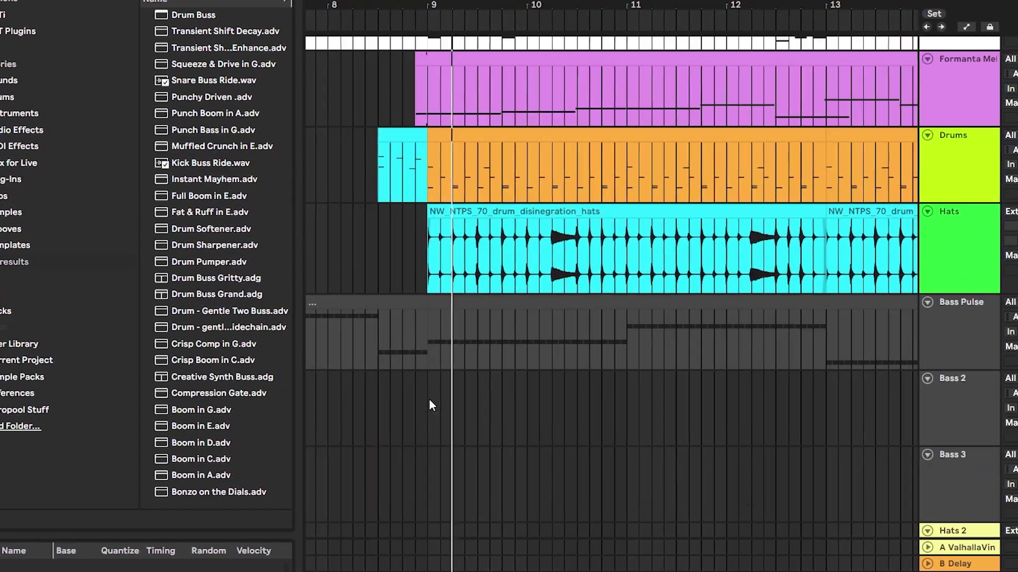
scroll(427, 399, "up", 6)
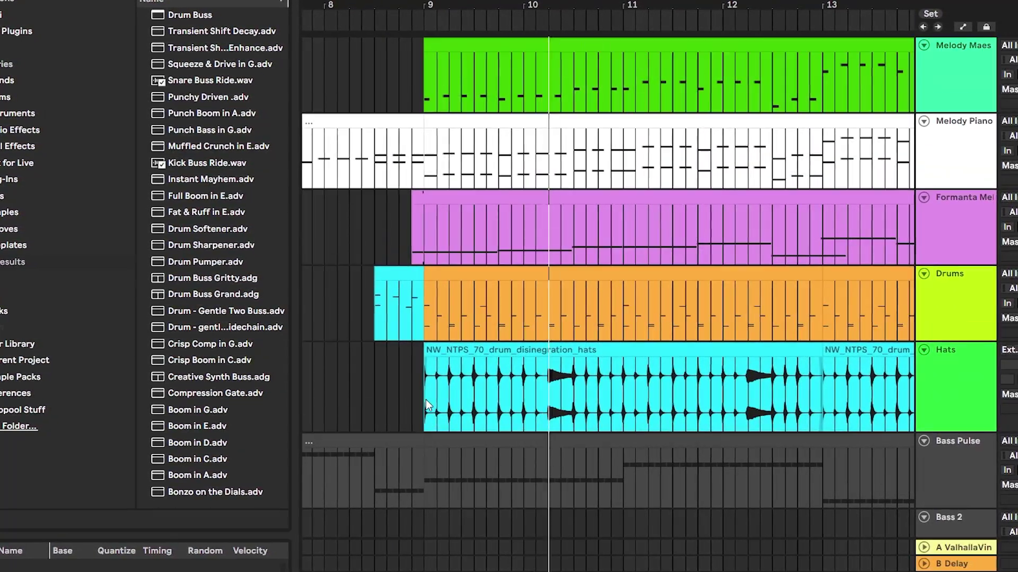
scroll(422, 399, "up", 2)
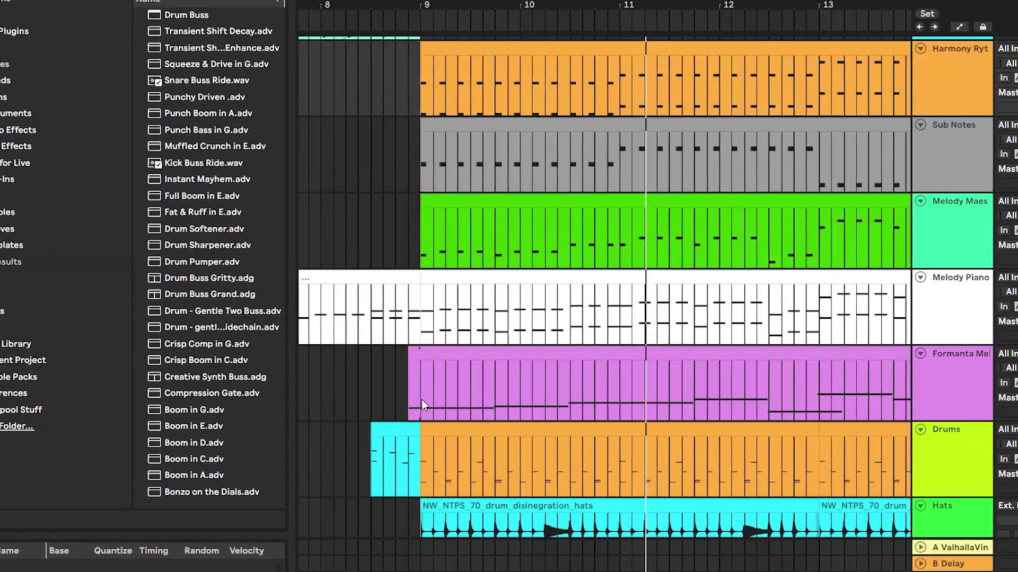
key("Tab")
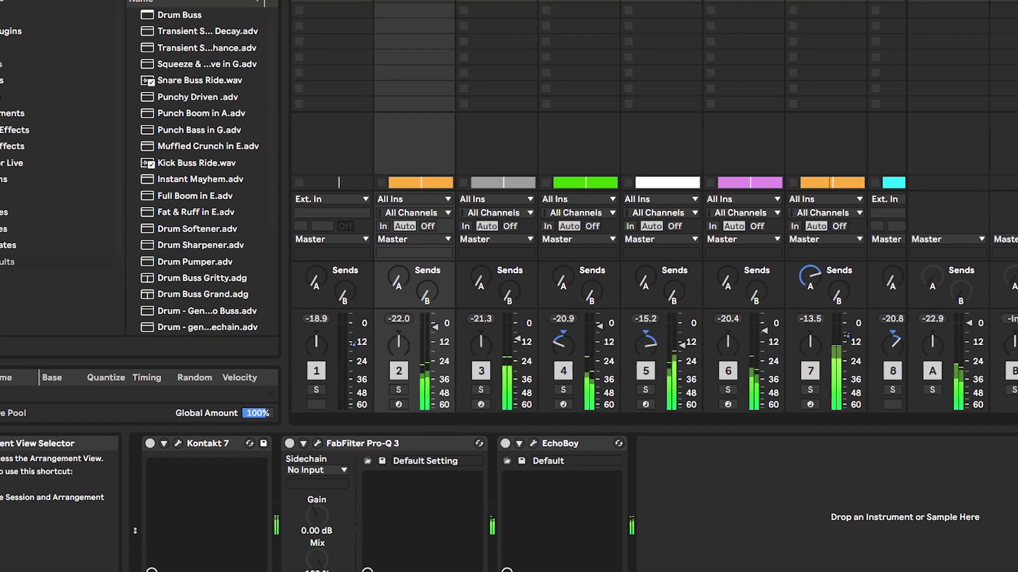
key("Tab")
scroll(659, 244, "down", 10)
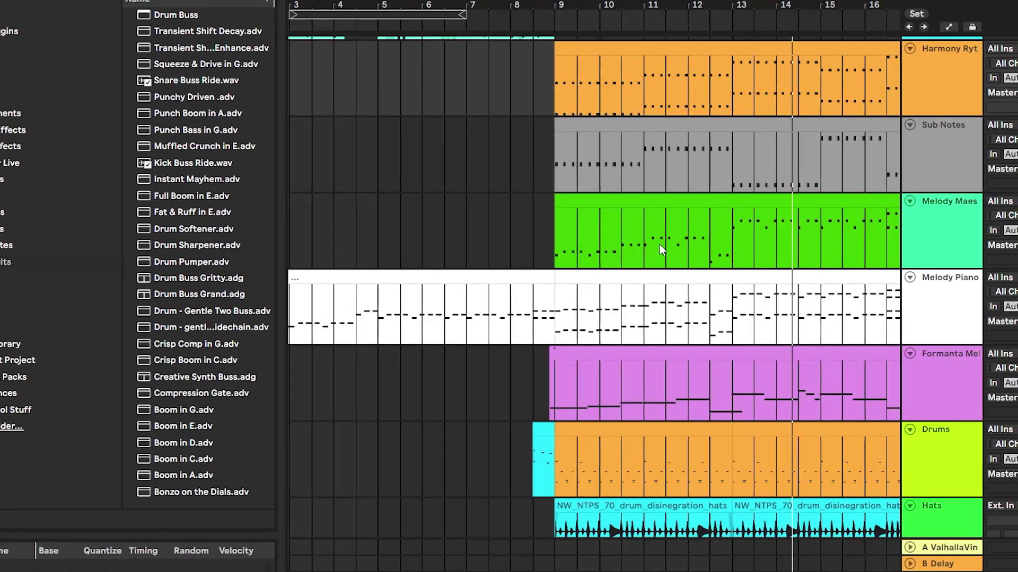
scroll(440, 305, "up", 10)
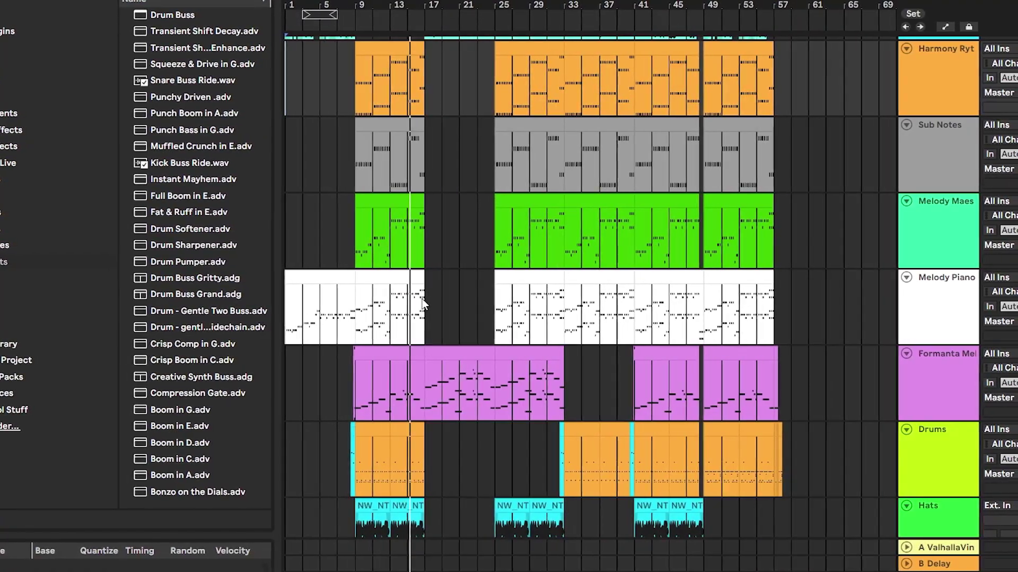
- Play the Acapella verse from bar 17 and examine where the harmony, sub and melody tracks re-enter at bar 25
scroll(419, 300, "up", 2)
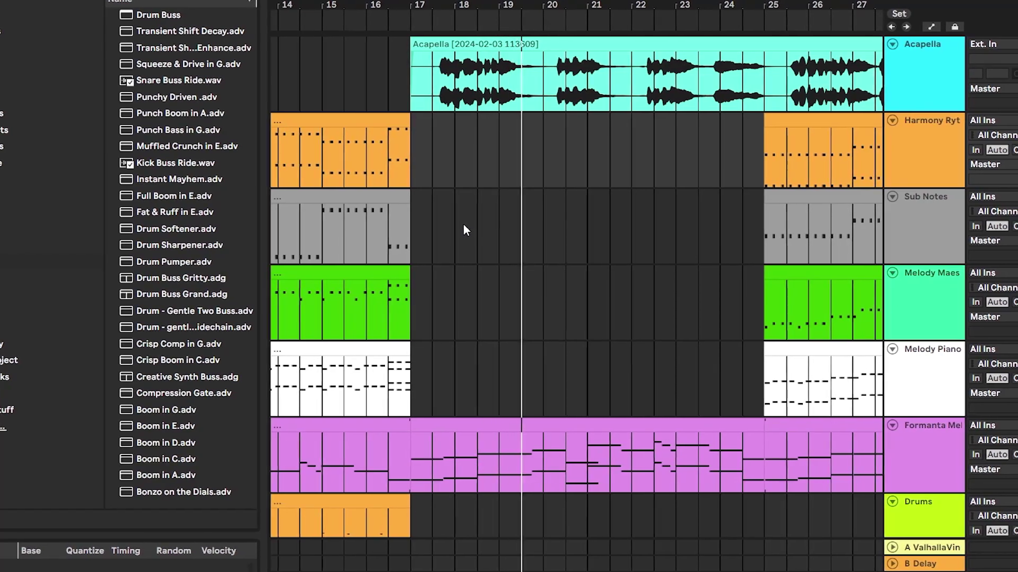
scroll(464, 225, "down", 3)
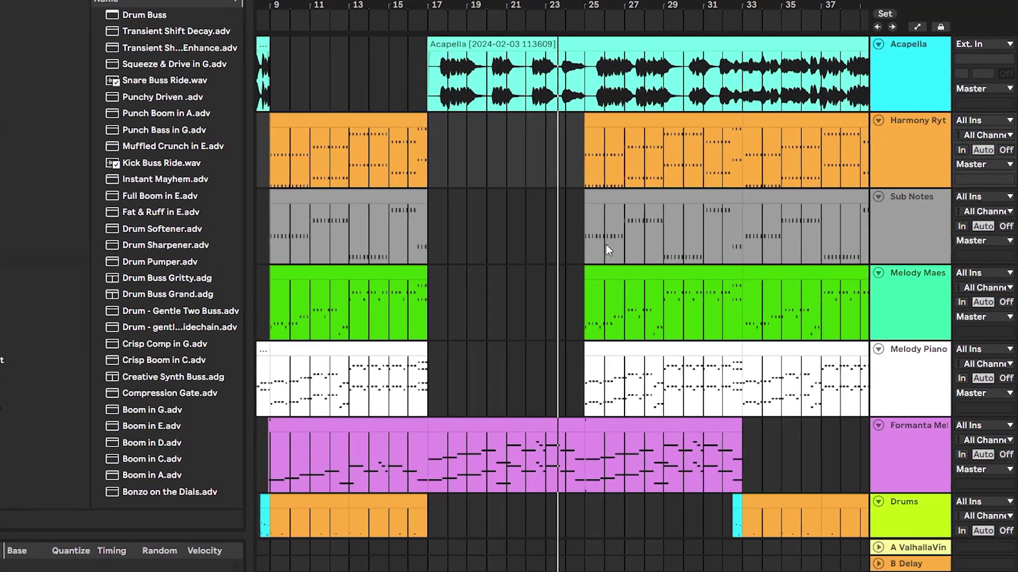
key("w")
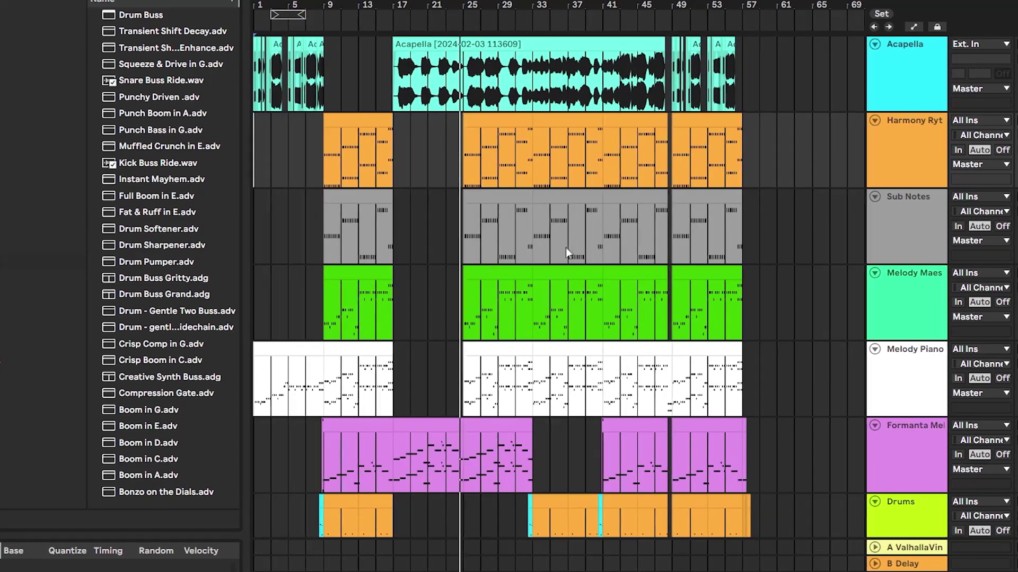
scroll(508, 277, "up", 4)
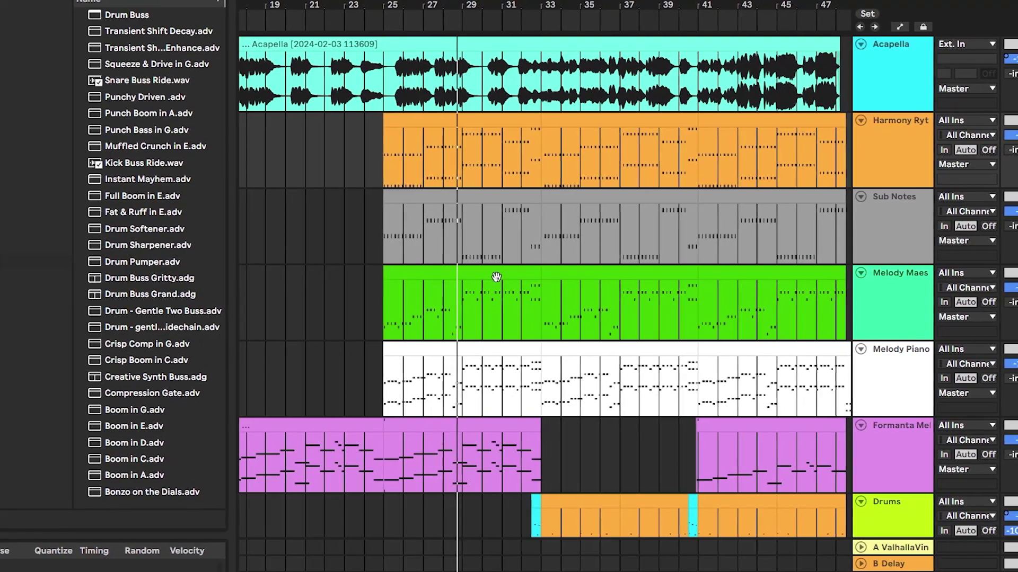
scroll(493, 277, "down", 5)
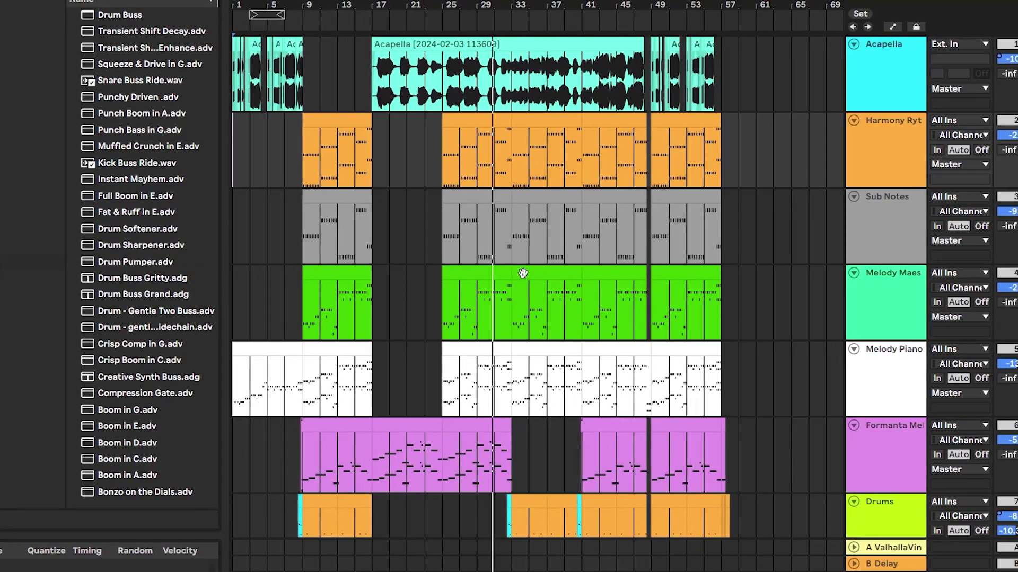
- Play the section from bar 33 and examine the Drums, Hats and Bass Pulse tracks beneath the melodies
scroll(522, 336, "up", 5)
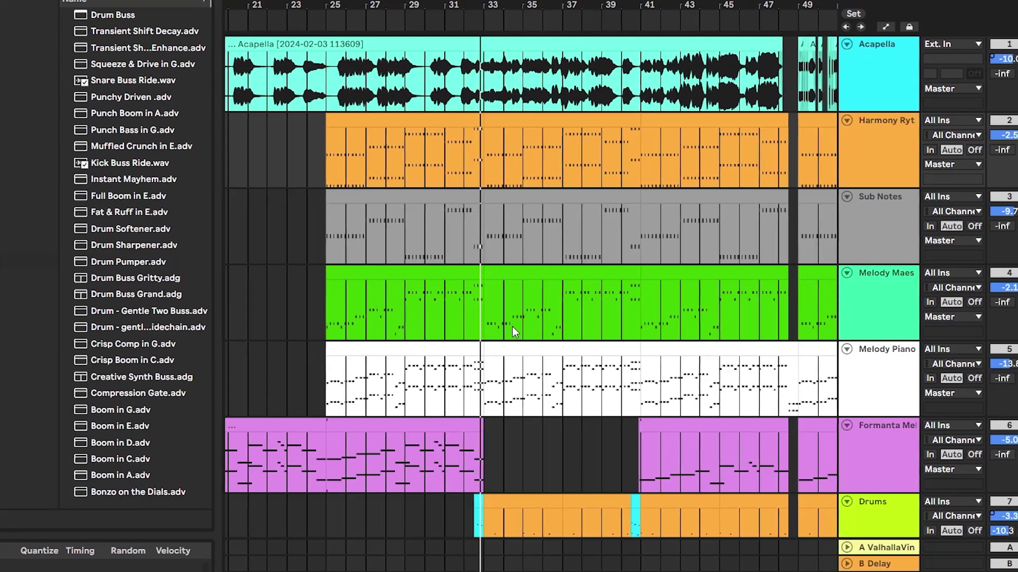
scroll(510, 326, "down", 5)
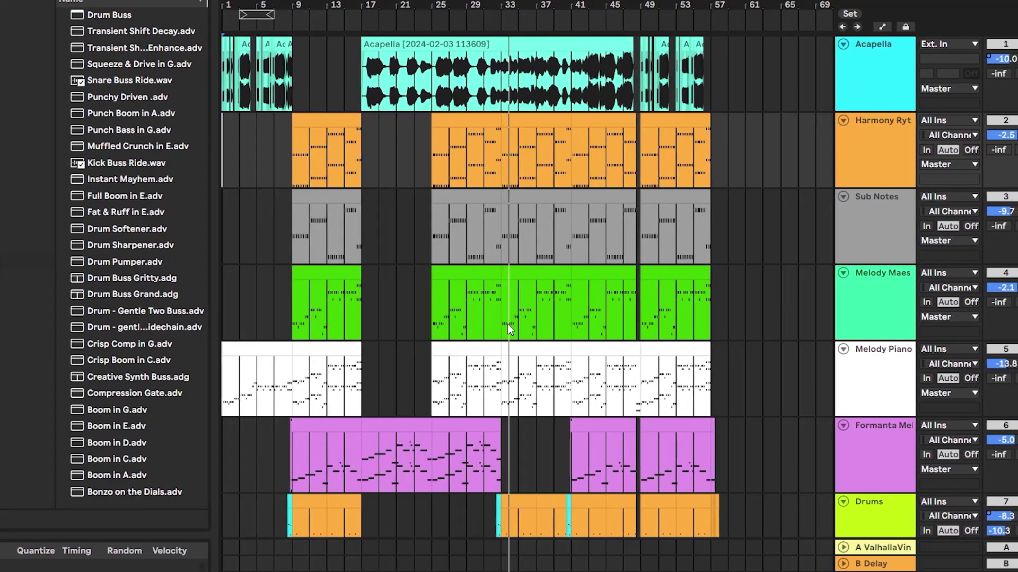
scroll(507, 323, "down", 5)
scroll(512, 327, "down", 2)
scroll(514, 327, "up", 8)
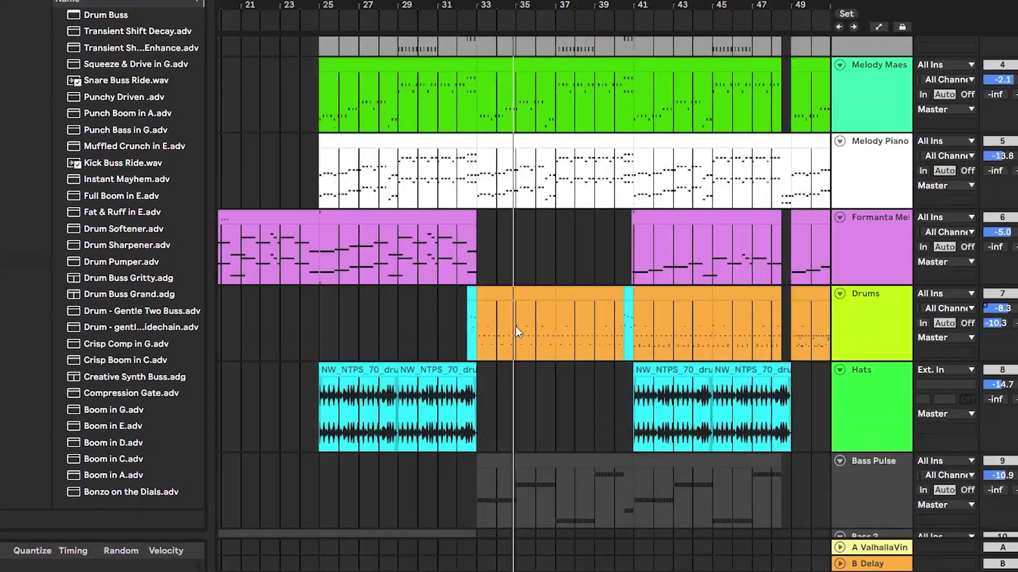
scroll(518, 327, "down", 2)
scroll(516, 326, "down", 1)
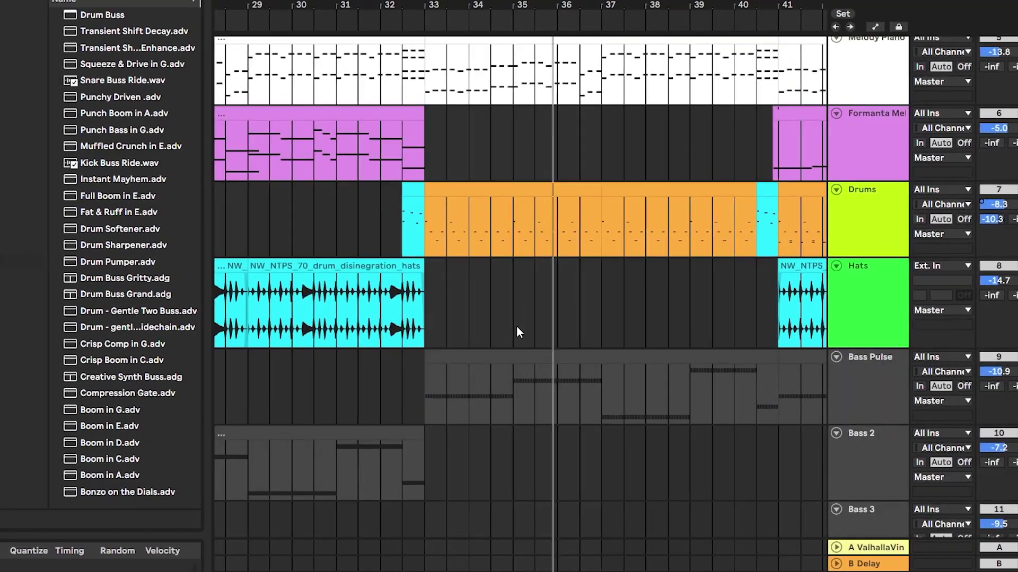
- Place the insert marker at bar 40 on the Hats track and examine the drum fill and hat loops around bar 41
scroll(516, 326, "down", 4)
left_click(612, 335)
scroll(614, 336, "down", 4)
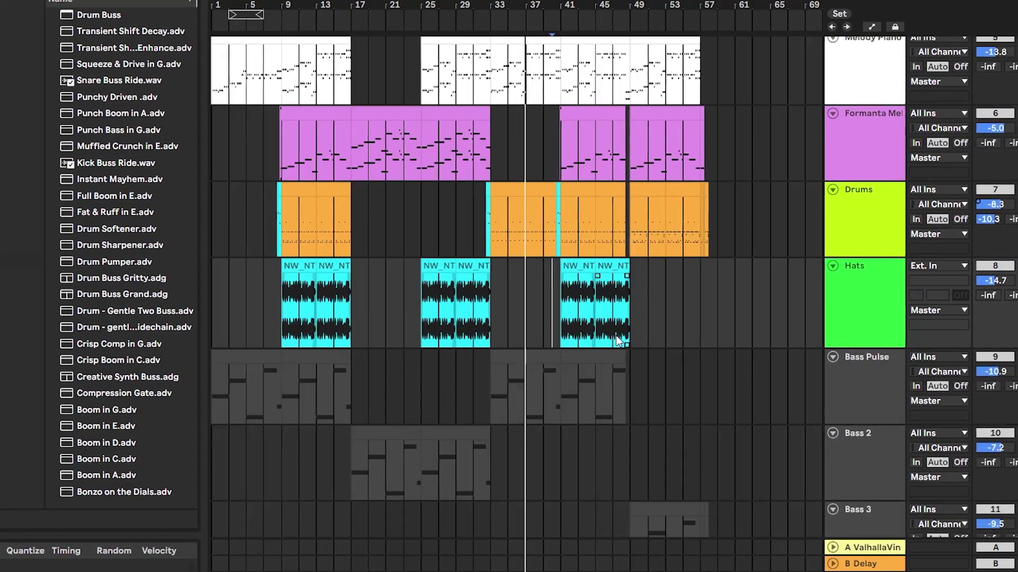
scroll(628, 328, "up", 4)
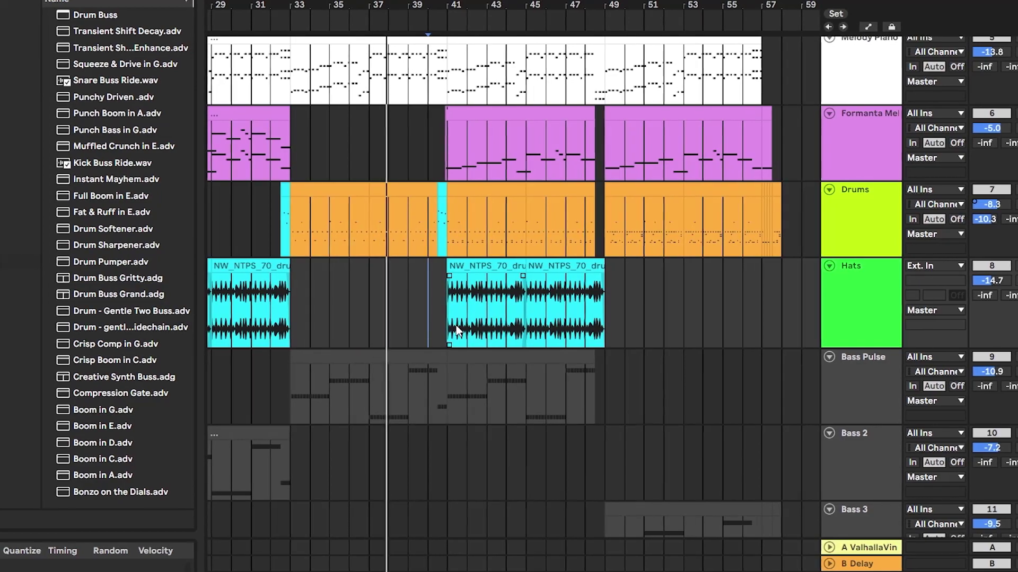
scroll(449, 329, "up", 5)
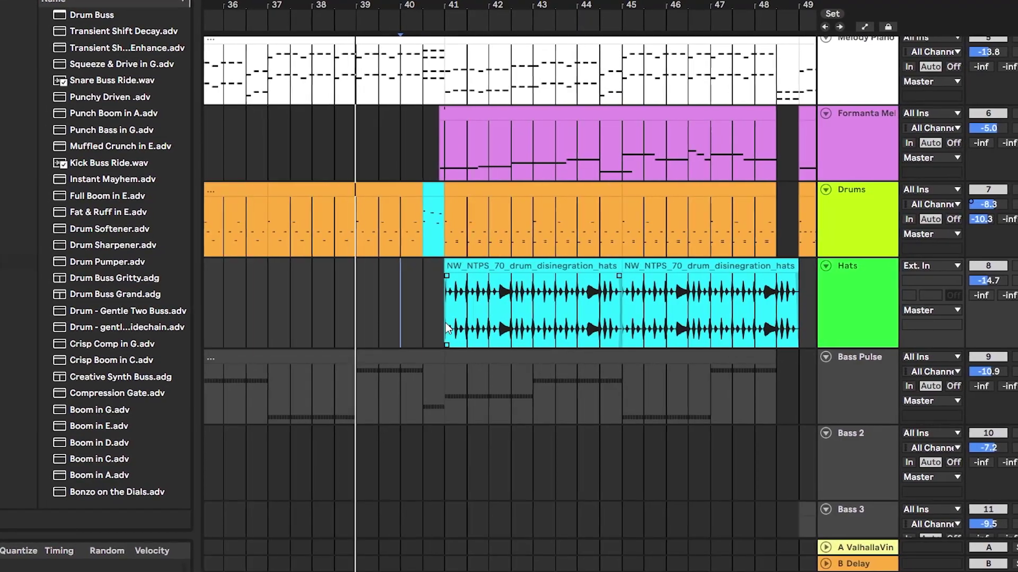
scroll(444, 328, "up", 3)
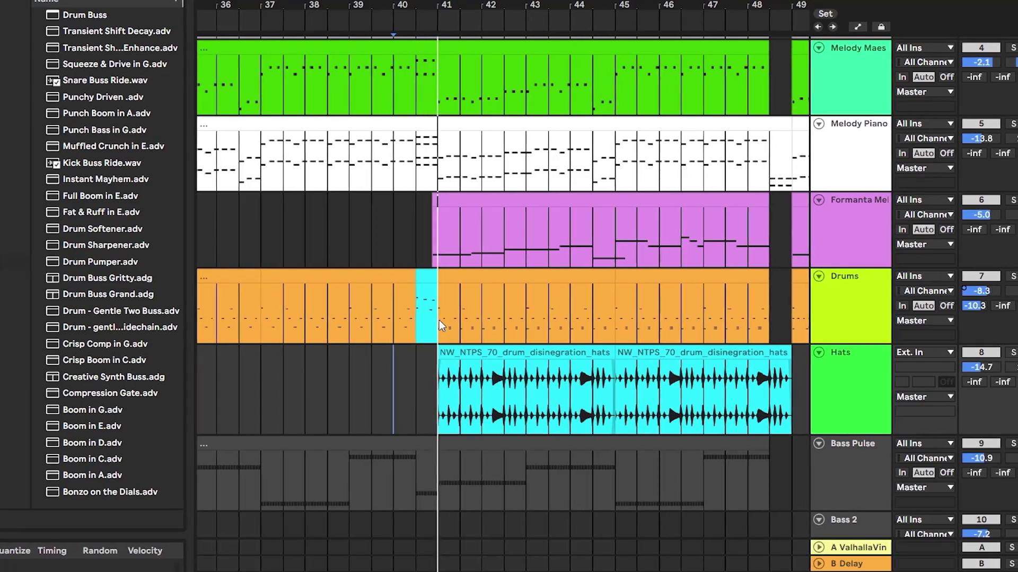
- Play on through the break before bar 49 and examine the chopped Acapella that opens the last section
scroll(440, 321, "down", 10)
scroll(622, 305, "up", 5)
scroll(644, 321, "up", 8)
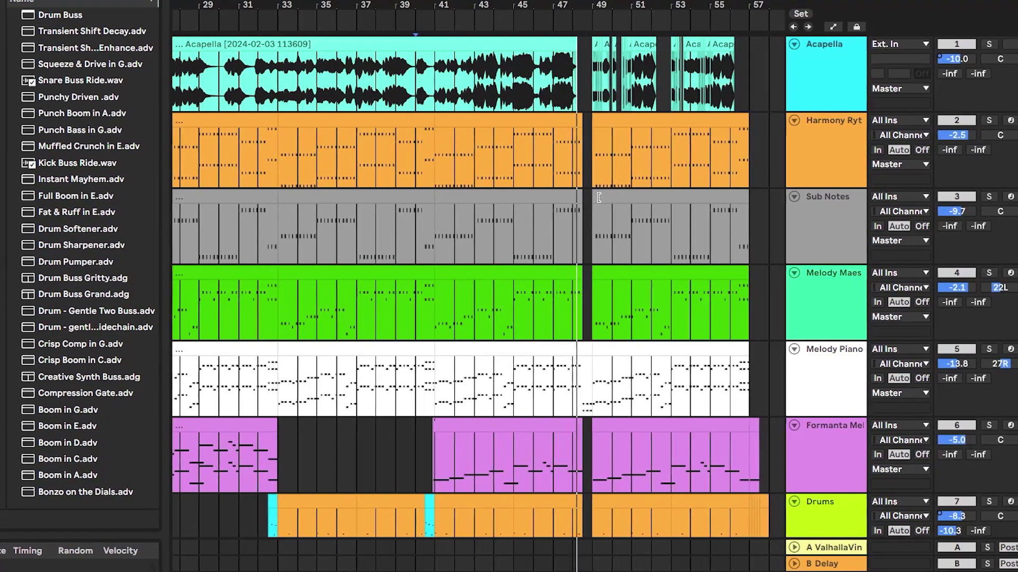
scroll(600, 198, "down", 4)
scroll(599, 198, "down", 1)
scroll(595, 197, "up", 1)
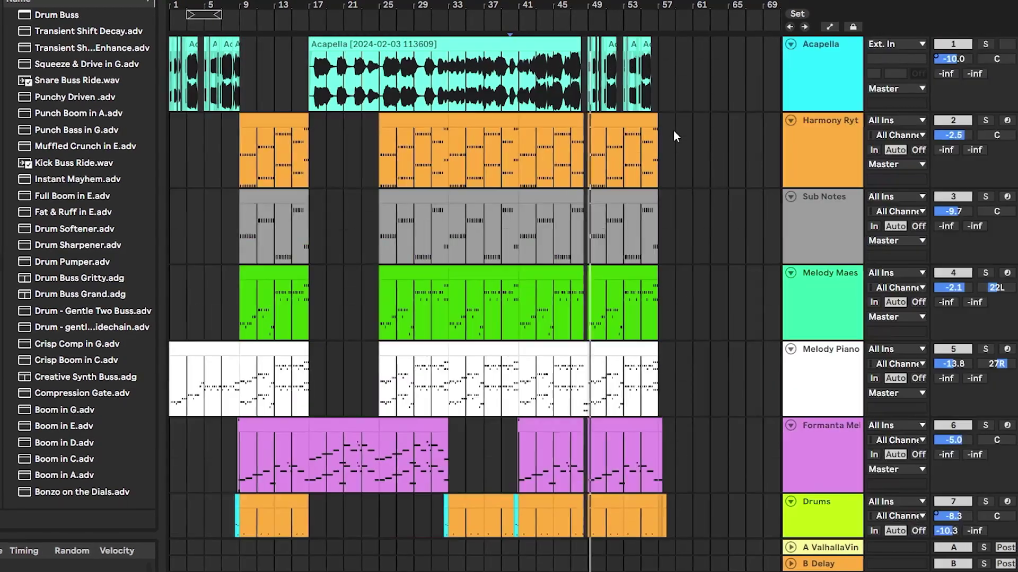
scroll(596, 95, "up", 8)
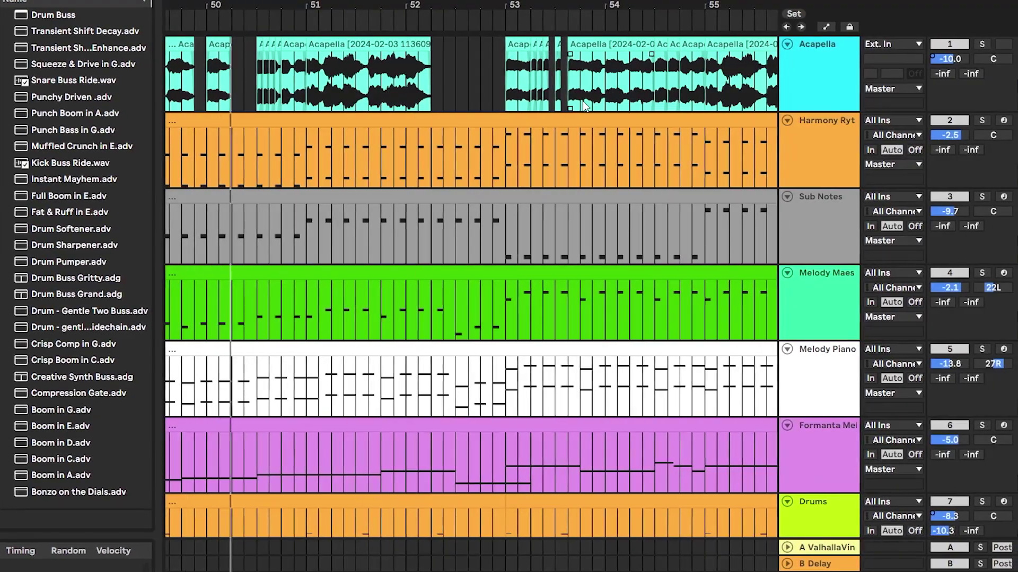
- Play the last section up to bar 57 and examine its Drums, Bass 3, Hats 2 and Risers tracks
scroll(552, 101, "down", 4)
scroll(550, 101, "down", 3)
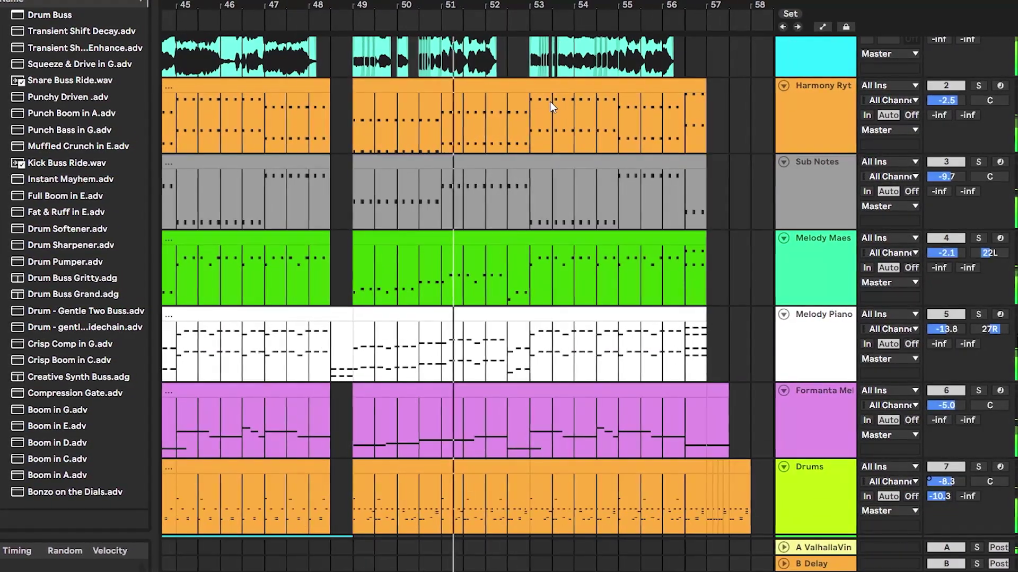
scroll(547, 100, "down", 3)
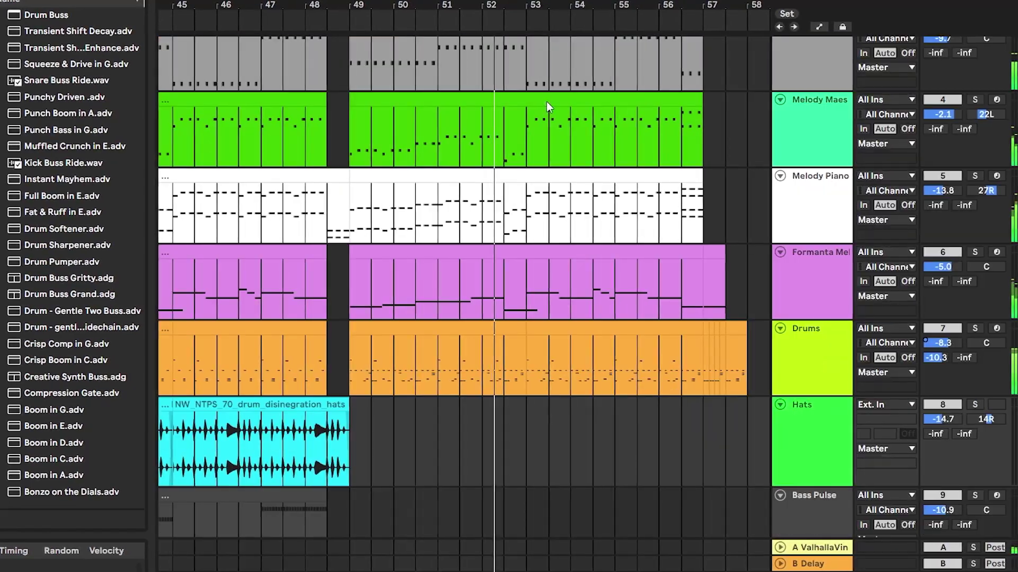
scroll(546, 106, "down", 4)
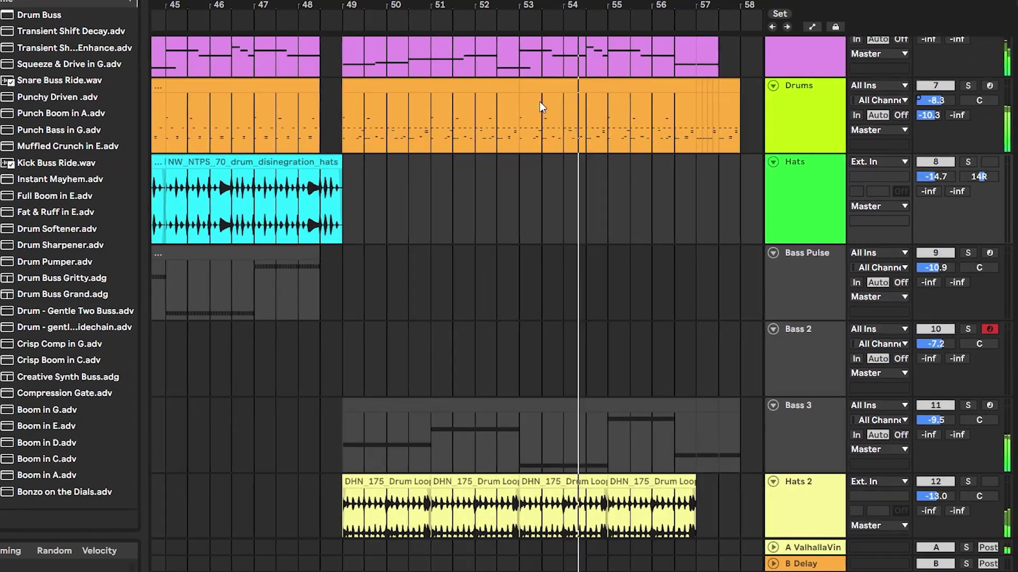
scroll(539, 103, "down", 3)
scroll(536, 106, "down", 3)
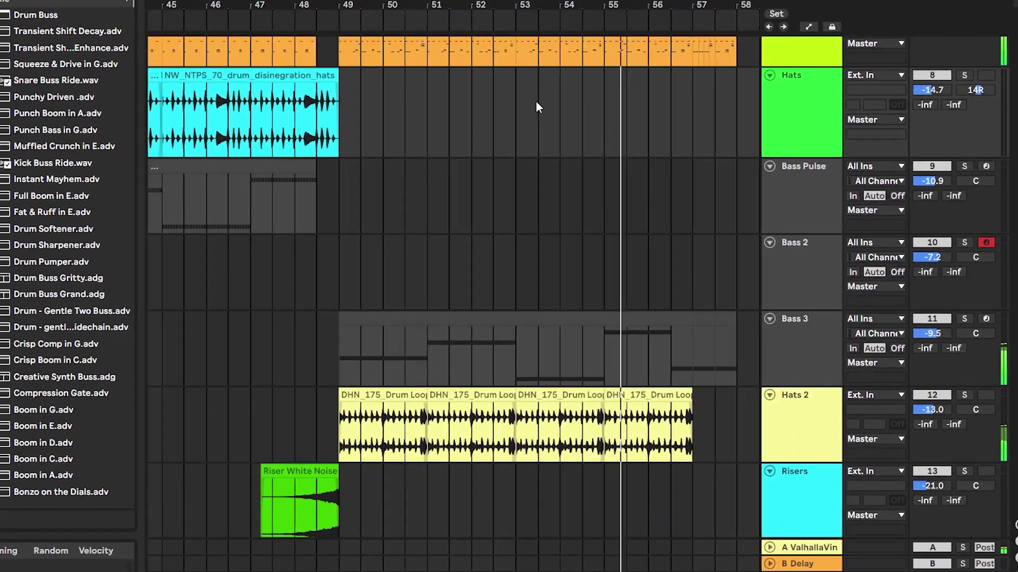
scroll(536, 107, "down", 5)
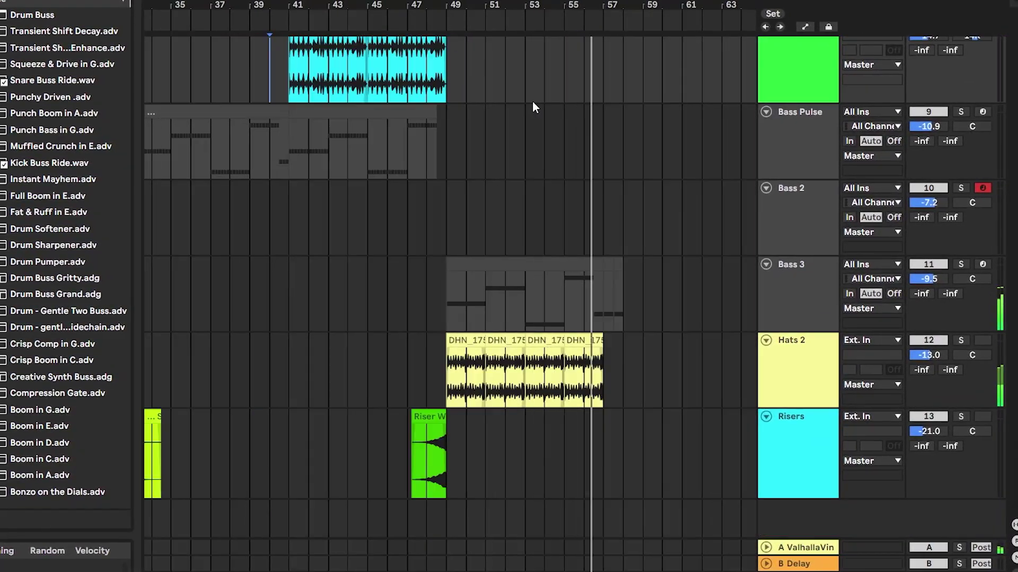